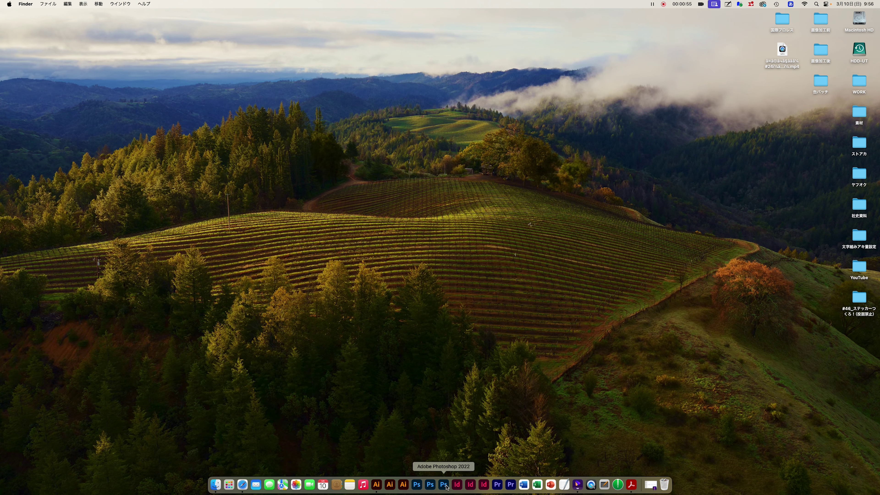
Step: Search Yahoo! JAPAN in Safari for 投函禁止ステッカー and switch to image results
{"action": "left_click", "coordinate": [242, 484]}
{"action": "left_click_drag", "start_coordinate": [321, 67], "coordinate": [314, 74]}
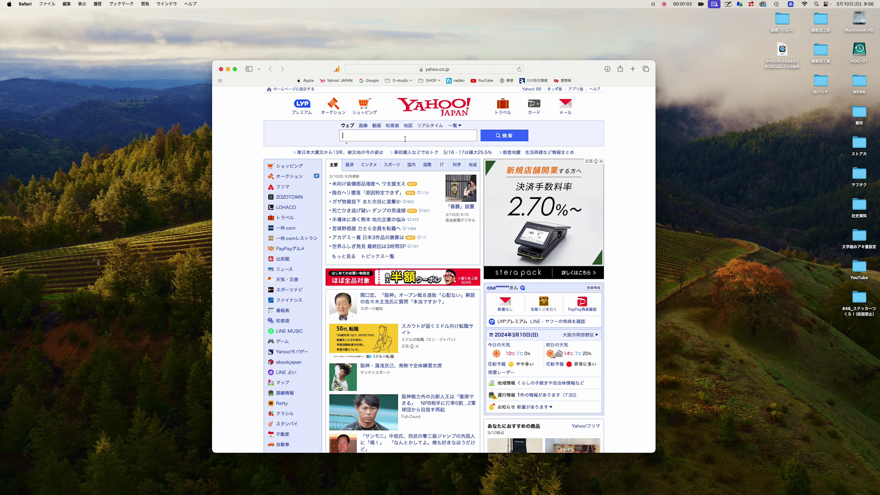
{"action": "left_click", "coordinate": [404, 139]}
{"action": "type", "text": "投函き"}
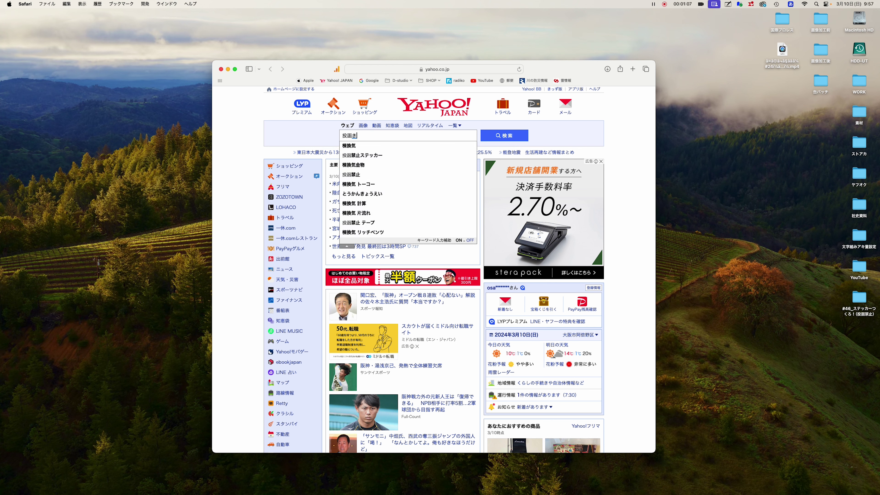
{"action": "type", "text": "禁止"}
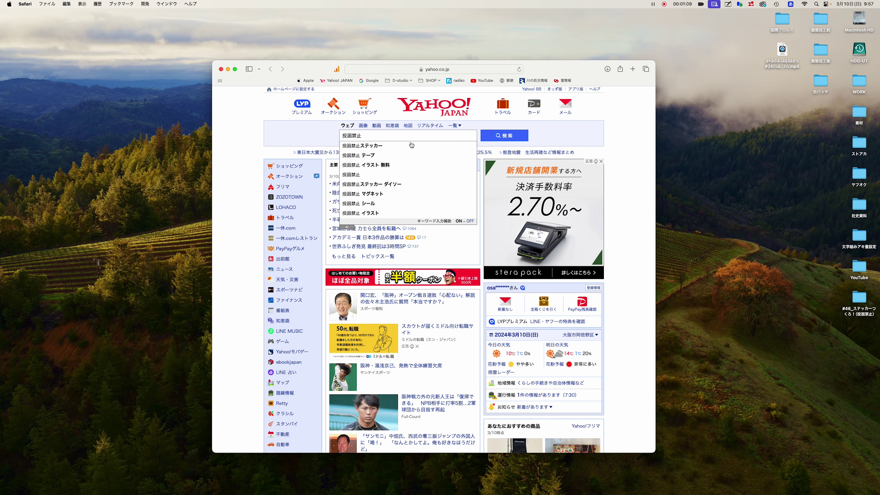
{"action": "key", "text": "Down"}
{"action": "key", "text": "Return"}
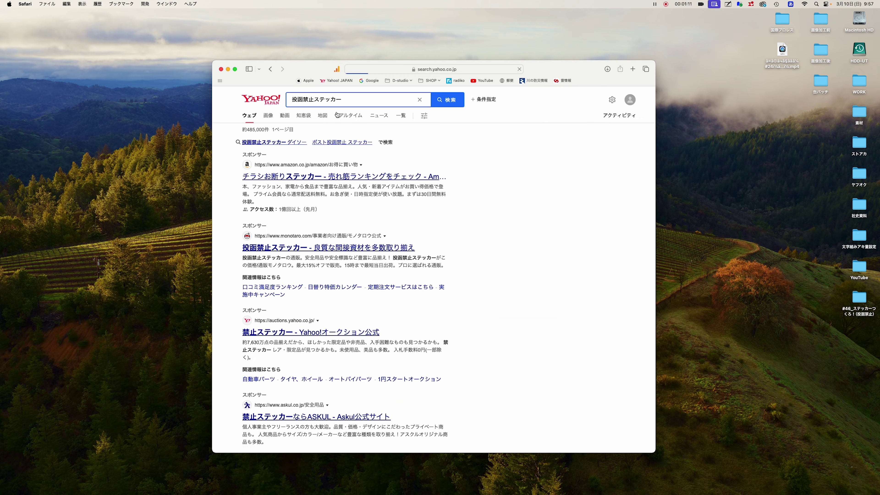
{"action": "left_click", "coordinate": [285, 116]}
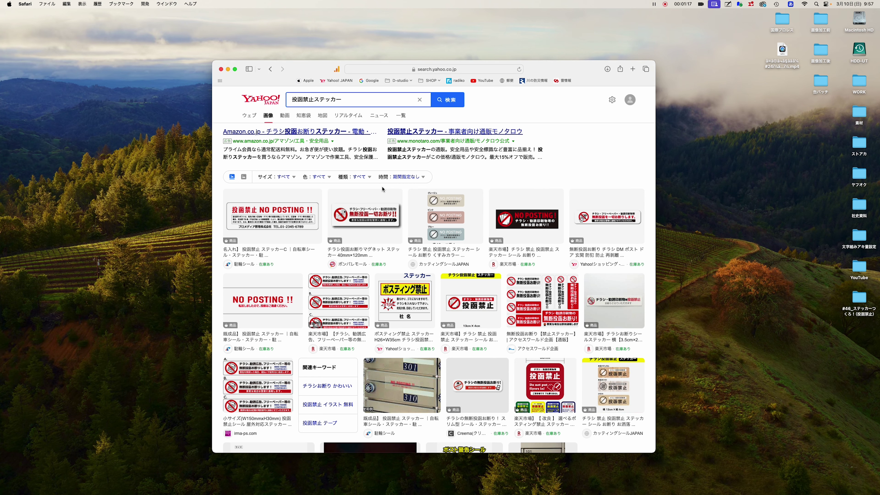
Step: Scroll through the image results to browse designs like NO POSTING!! and ポスティング禁止
{"action": "scroll", "coordinate": [382, 188], "scroll_direction": "down", "scroll_amount": 5}
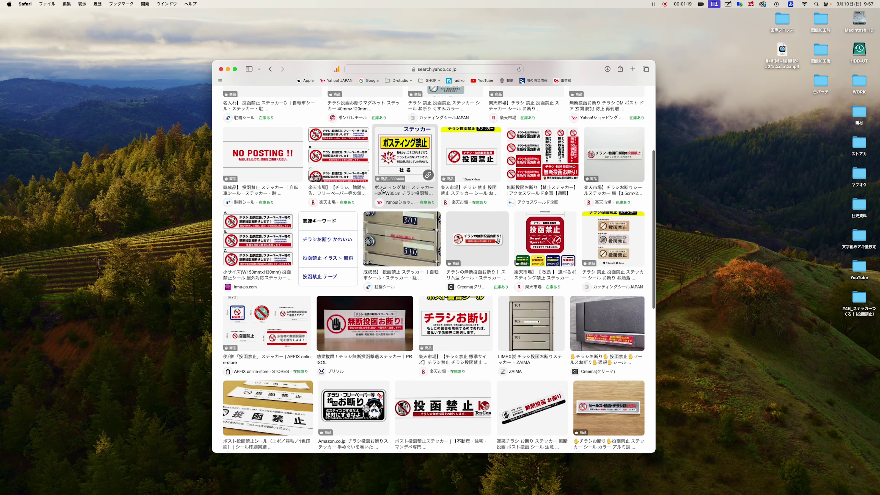
{"action": "scroll", "coordinate": [382, 188], "scroll_direction": "down", "scroll_amount": 3}
{"action": "scroll", "coordinate": [383, 189], "scroll_direction": "down", "scroll_amount": 2}
{"action": "scroll", "coordinate": [383, 190], "scroll_direction": "down", "scroll_amount": 3}
{"action": "scroll", "coordinate": [383, 189], "scroll_direction": "down", "scroll_amount": 2}
{"action": "scroll", "coordinate": [383, 189], "scroll_direction": "down", "scroll_amount": 3}
{"action": "scroll", "coordinate": [383, 190], "scroll_direction": "down", "scroll_amount": 3}
{"action": "scroll", "coordinate": [383, 189], "scroll_direction": "down", "scroll_amount": 3}
{"action": "scroll", "coordinate": [383, 190], "scroll_direction": "down", "scroll_amount": 3}
{"action": "scroll", "coordinate": [383, 189], "scroll_direction": "down", "scroll_amount": 3}
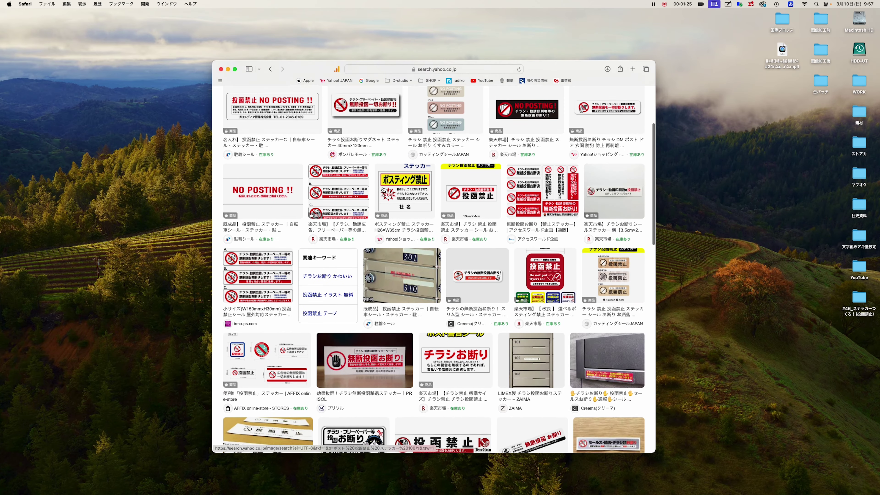
{"action": "scroll", "coordinate": [383, 189], "scroll_direction": "up", "scroll_amount": 3}
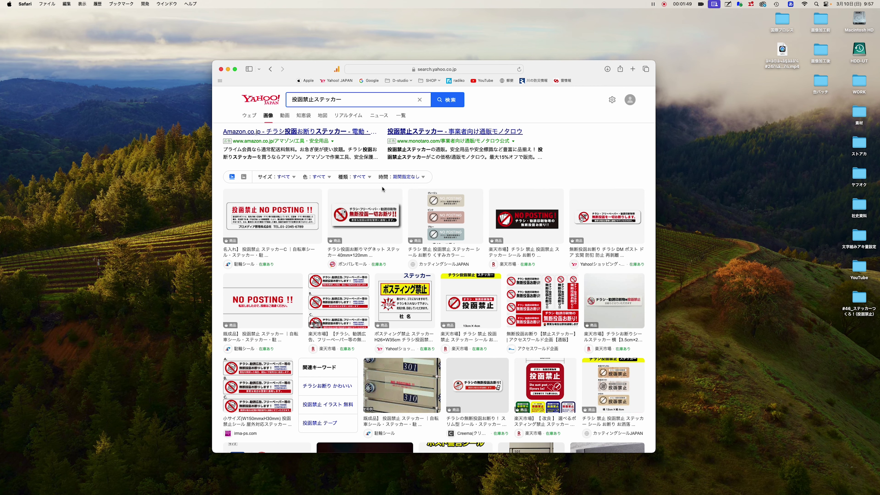
{"action": "scroll", "coordinate": [382, 189], "scroll_direction": "down", "scroll_amount": 10}
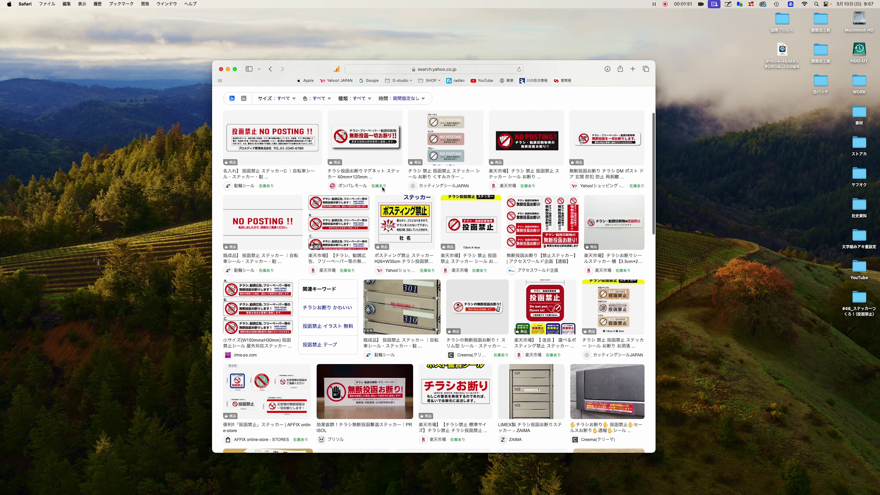
{"action": "scroll", "coordinate": [382, 189], "scroll_direction": "up", "scroll_amount": 12}
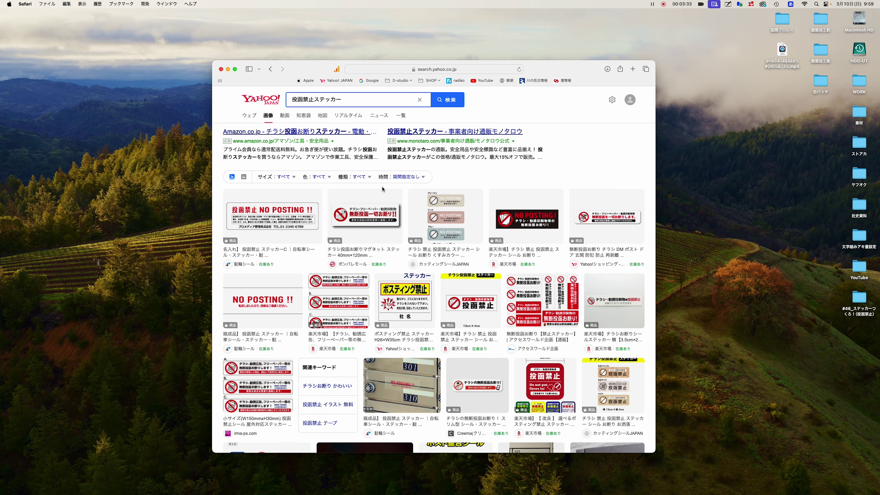
{"action": "scroll", "coordinate": [383, 188], "scroll_direction": "down", "scroll_amount": 2}
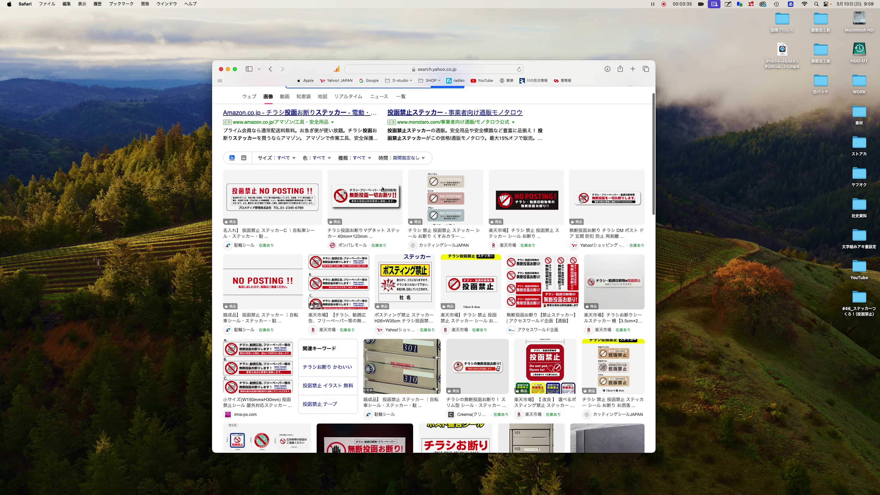
{"action": "scroll", "coordinate": [382, 189], "scroll_direction": "down", "scroll_amount": 1}
{"action": "scroll", "coordinate": [383, 189], "scroll_direction": "down", "scroll_amount": 2}
{"action": "scroll", "coordinate": [382, 189], "scroll_direction": "down", "scroll_amount": 2}
{"action": "scroll", "coordinate": [382, 189], "scroll_direction": "down", "scroll_amount": 1}
{"action": "scroll", "coordinate": [382, 188], "scroll_direction": "down", "scroll_amount": 2}
{"action": "scroll", "coordinate": [347, 208], "scroll_direction": "up", "scroll_amount": 5}
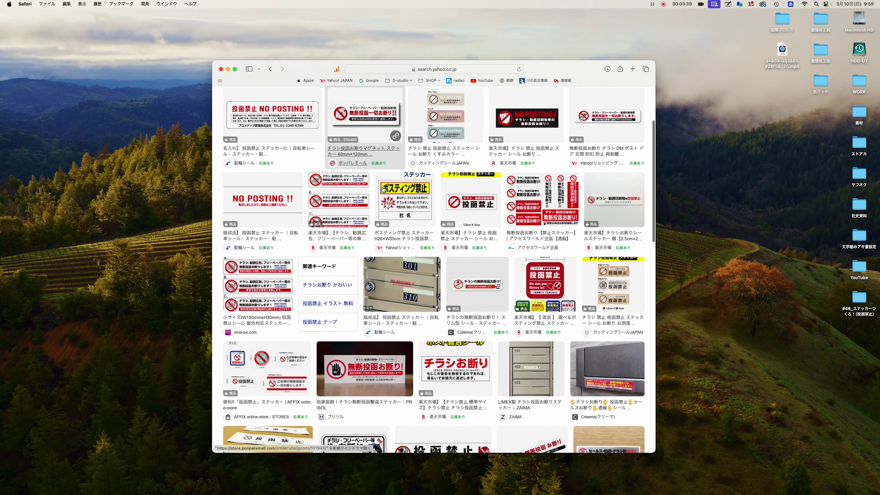
{"action": "scroll", "coordinate": [319, 223], "scroll_direction": "up", "scroll_amount": 5}
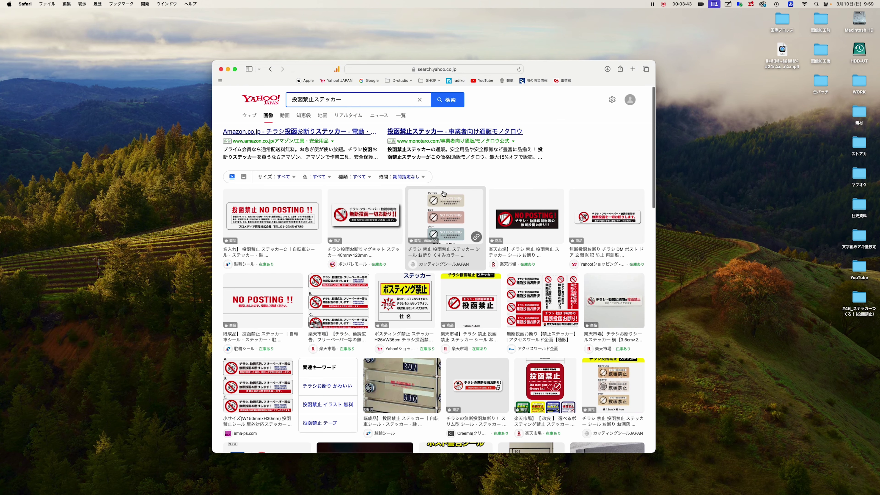
{"action": "scroll", "coordinate": [484, 177], "scroll_direction": "down", "scroll_amount": 1}
{"action": "scroll", "coordinate": [484, 177], "scroll_direction": "down", "scroll_amount": 3}
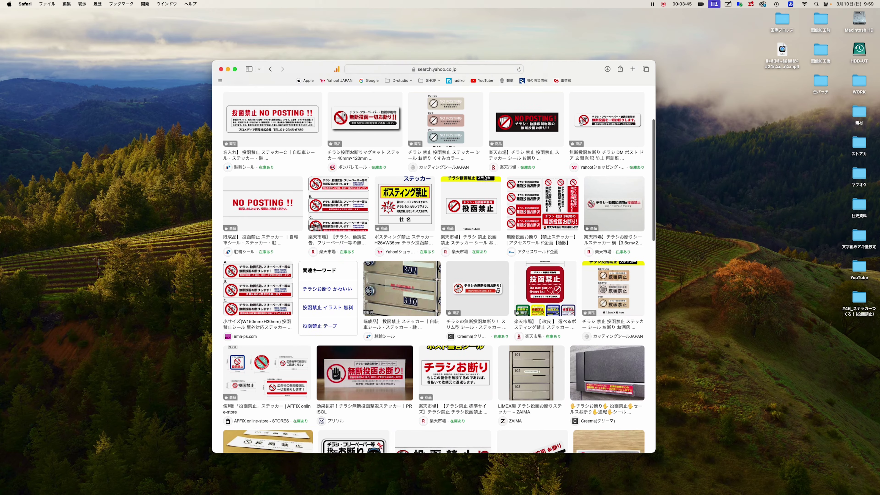
{"action": "scroll", "coordinate": [484, 177], "scroll_direction": "up", "scroll_amount": 3}
{"action": "scroll", "coordinate": [484, 177], "scroll_direction": "down", "scroll_amount": 2}
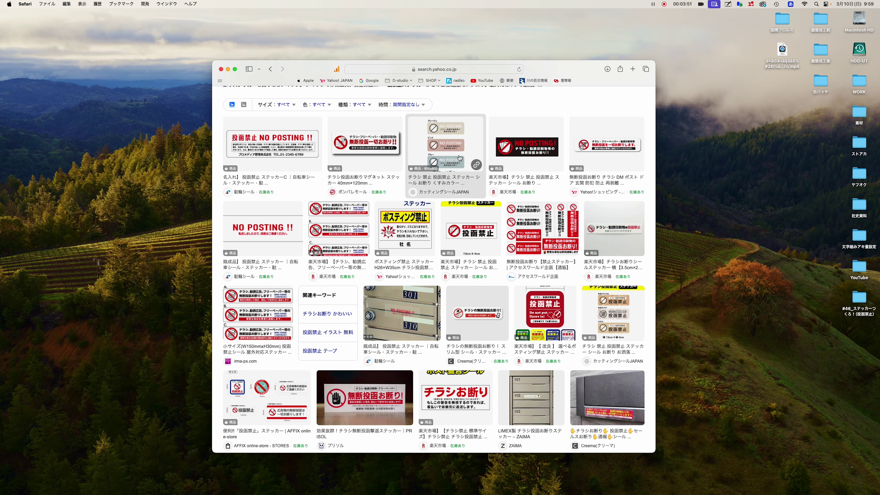
{"action": "scroll", "coordinate": [460, 158], "scroll_direction": "down", "scroll_amount": 1}
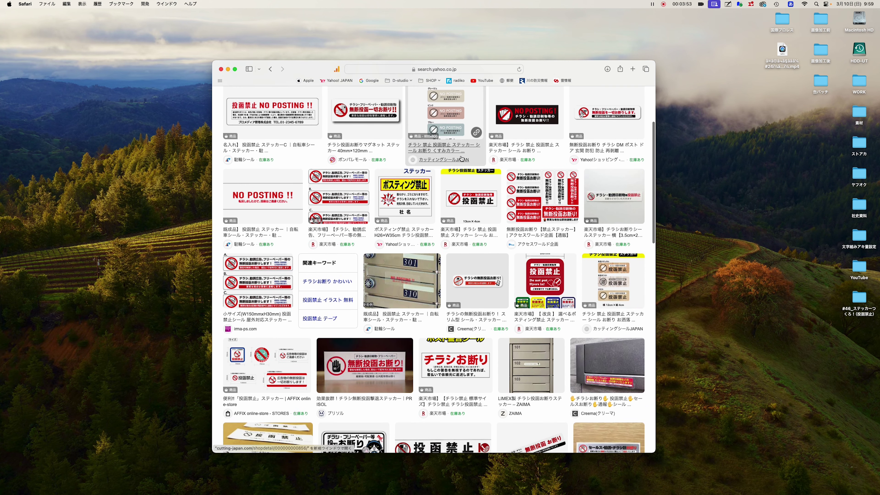
{"action": "scroll", "coordinate": [460, 157], "scroll_direction": "up", "scroll_amount": 1}
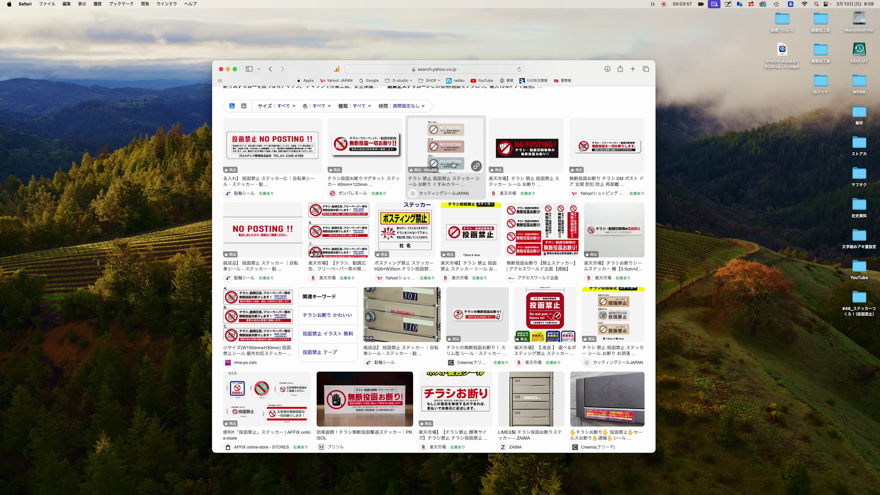
{"action": "scroll", "coordinate": [453, 165], "scroll_direction": "down", "scroll_amount": 5}
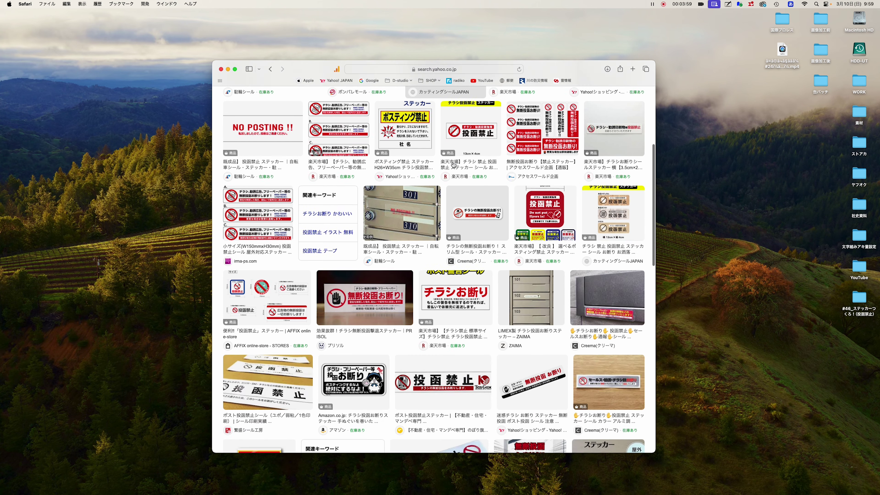
{"action": "scroll", "coordinate": [467, 132], "scroll_direction": "down", "scroll_amount": 2}
{"action": "scroll", "coordinate": [482, 97], "scroll_direction": "up", "scroll_amount": 3}
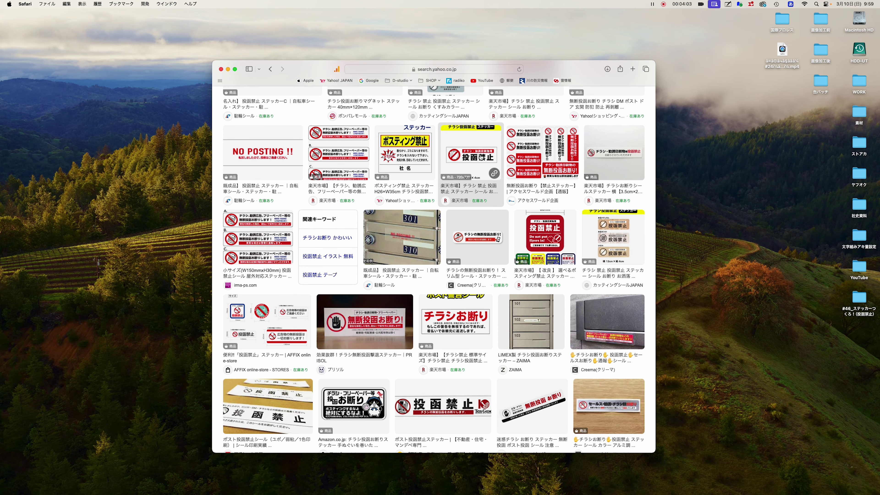
{"action": "key", "text": "ctrl+shift+a"}
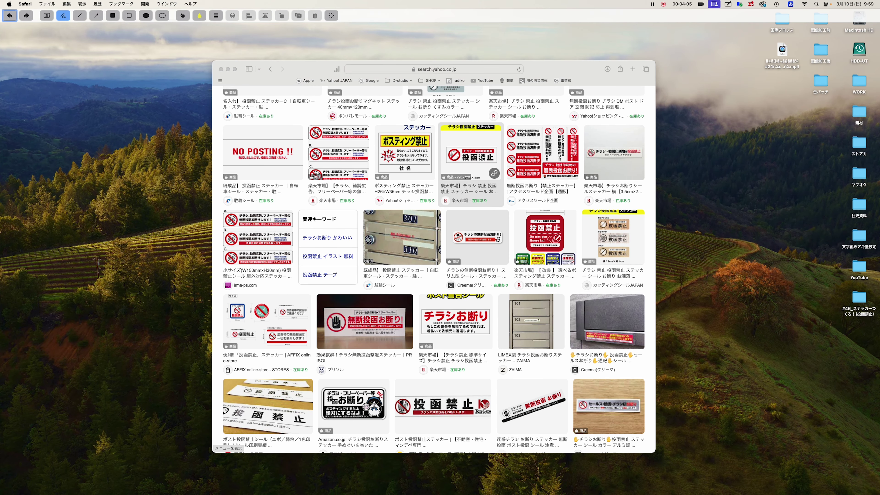
Step: Circle the yellow-topped and red 投函禁止 stickers and the チラシお断り sticker in yellow
{"action": "left_click_drag", "start_coordinate": [454, 172], "coordinate": [466, 177]}
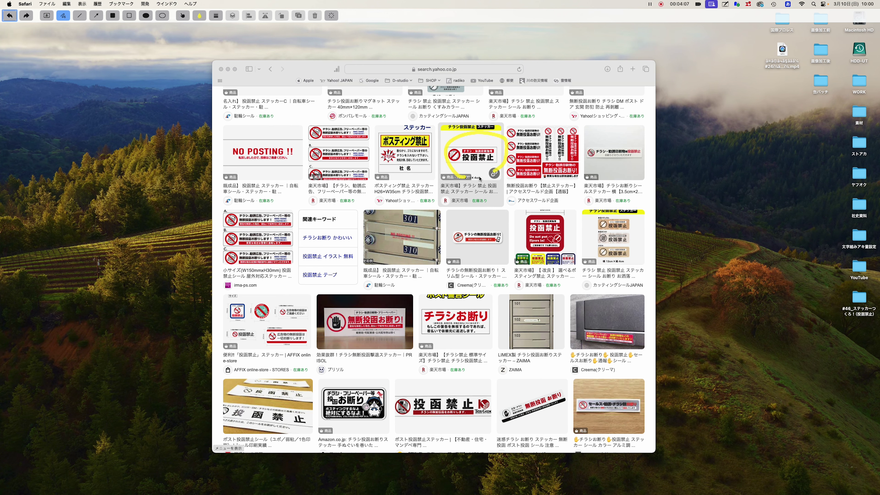
{"action": "left_click_drag", "start_coordinate": [555, 247], "coordinate": [533, 264]}
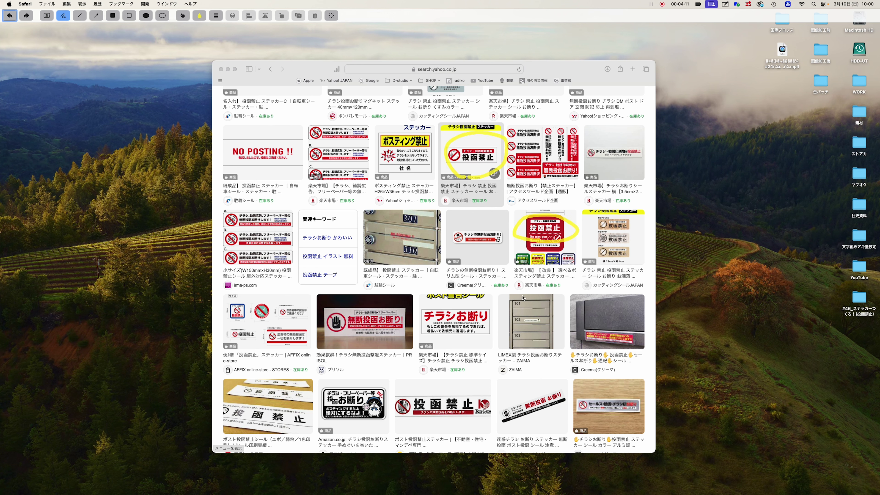
{"action": "left_click_drag", "start_coordinate": [470, 342], "coordinate": [504, 334]}
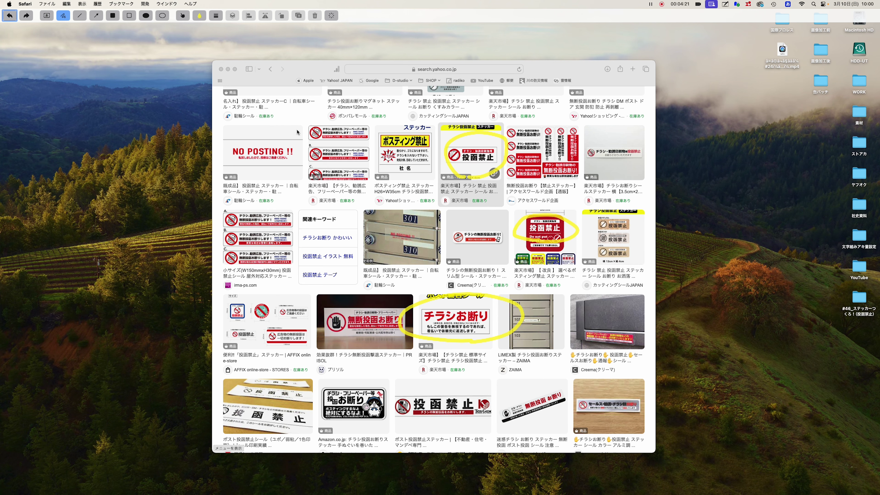
Step: Highlight the warning text lines and no-posting icon, re-mark 投函禁止 stickers, then clear the drawings
{"action": "left_click_drag", "start_coordinate": [322, 133], "coordinate": [359, 132]}
{"action": "mouse_move", "coordinate": [243, 221]}
{"action": "left_mouse_down"}
{"action": "mouse_move", "coordinate": [281, 221]}
{"action": "mouse_move", "coordinate": [271, 222]}
{"action": "left_mouse_up"}
{"action": "left_click_drag", "start_coordinate": [322, 132], "coordinate": [317, 143]}
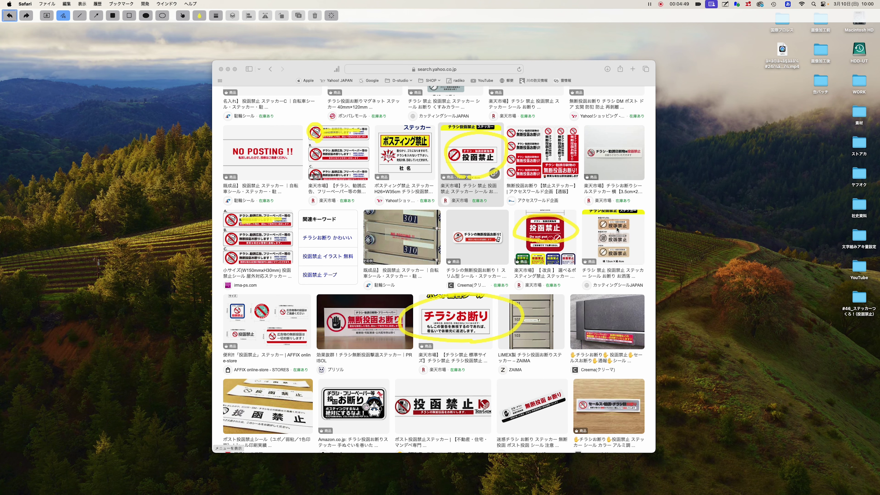
{"action": "mouse_move", "coordinate": [608, 231]}
{"action": "left_mouse_down"}
{"action": "mouse_move", "coordinate": [604, 214]}
{"action": "mouse_move", "coordinate": [616, 233]}
{"action": "left_mouse_up"}
{"action": "left_click_drag", "start_coordinate": [524, 223], "coordinate": [537, 246]}
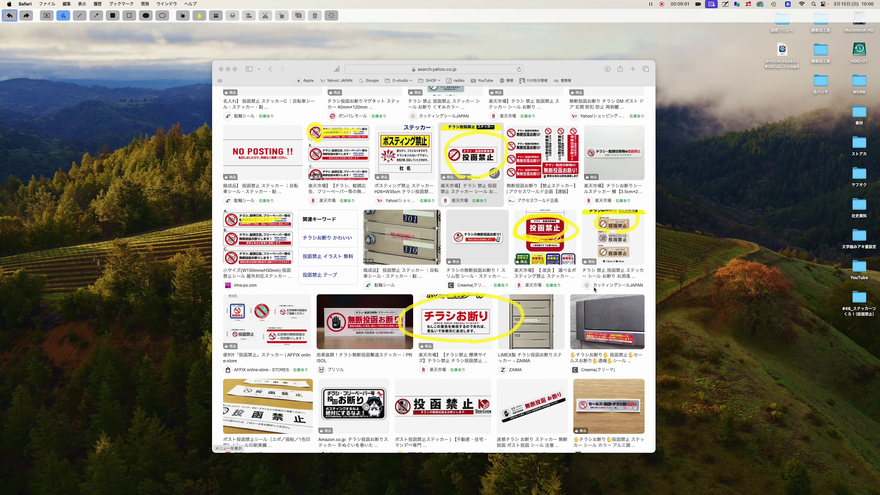
{"action": "key", "text": "Escape"}
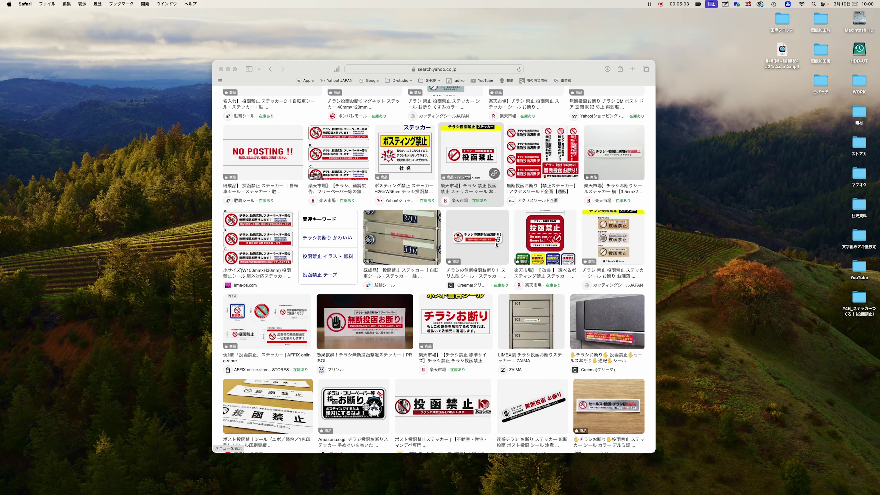
Step: Preview sticker results, settling on the 330円 無断投函お断り sticker from Yahoo!ショッピング
{"action": "scroll", "coordinate": [423, 208], "scroll_direction": "up", "scroll_amount": 5}
{"action": "scroll", "coordinate": [422, 207], "scroll_direction": "up", "scroll_amount": 2}
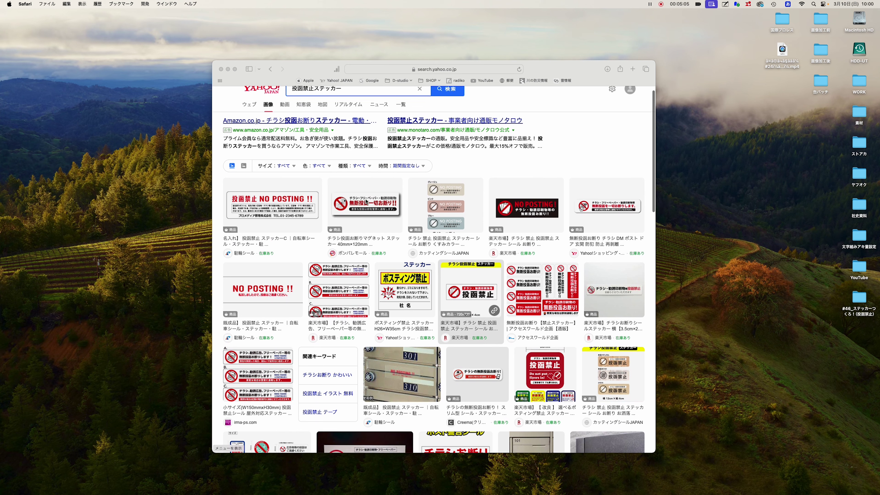
{"action": "left_click", "coordinate": [365, 211]}
{"action": "left_click", "coordinate": [375, 204]}
{"action": "scroll", "coordinate": [438, 207], "scroll_direction": "down", "scroll_amount": 2}
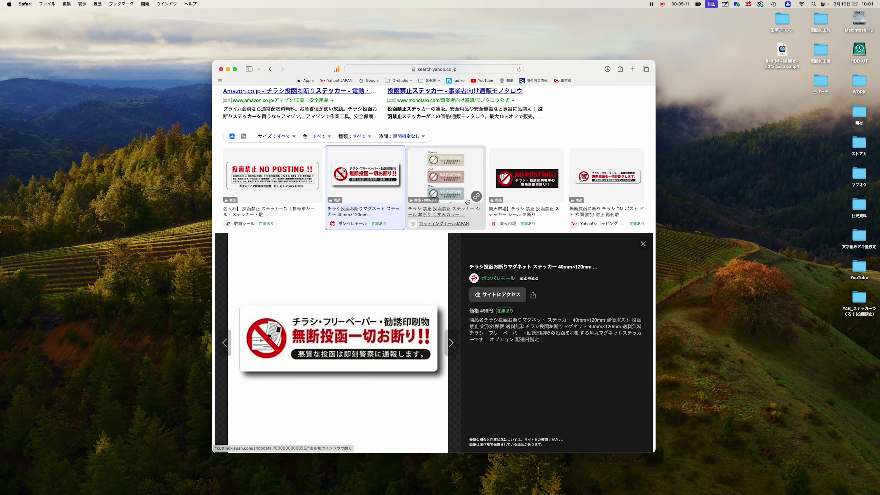
{"action": "scroll", "coordinate": [622, 165], "scroll_direction": "down", "scroll_amount": 1}
{"action": "left_click", "coordinate": [623, 166]}
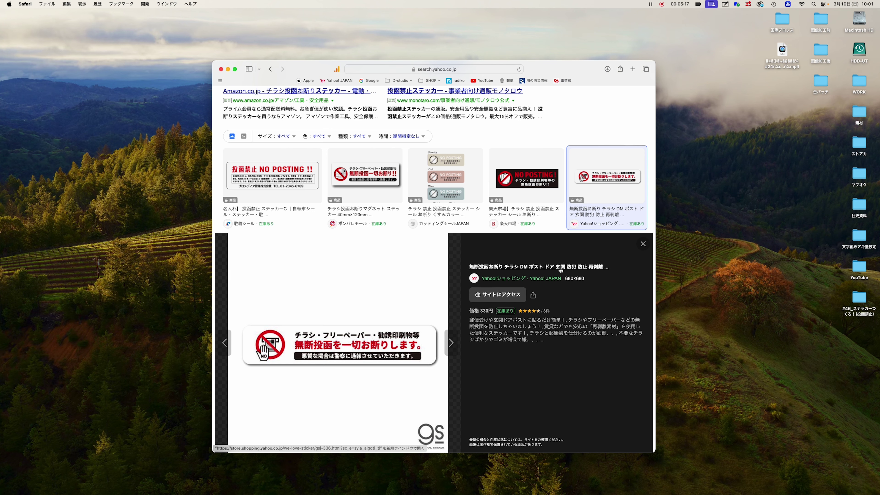
{"action": "scroll", "coordinate": [560, 270], "scroll_direction": "down", "scroll_amount": 2}
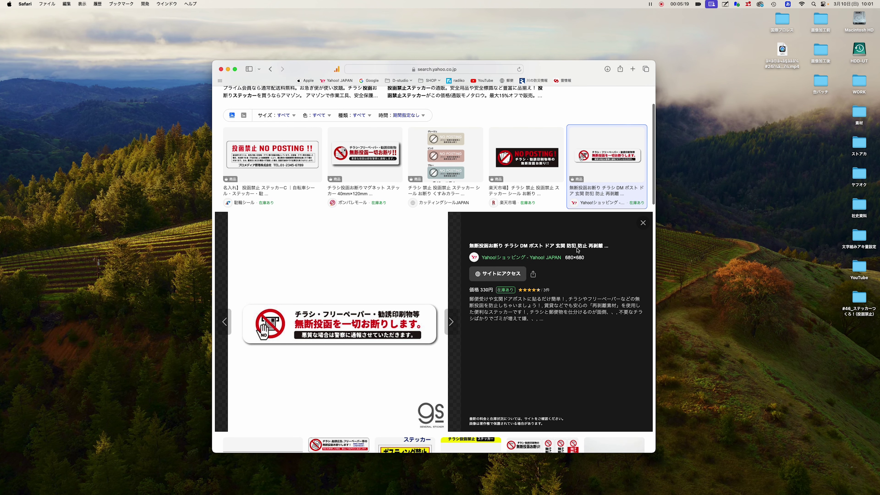
Step: Open the 330円 sticker's Yahoo! Shopping page and view its photos on mailboxes
{"action": "left_click", "coordinate": [578, 246]}
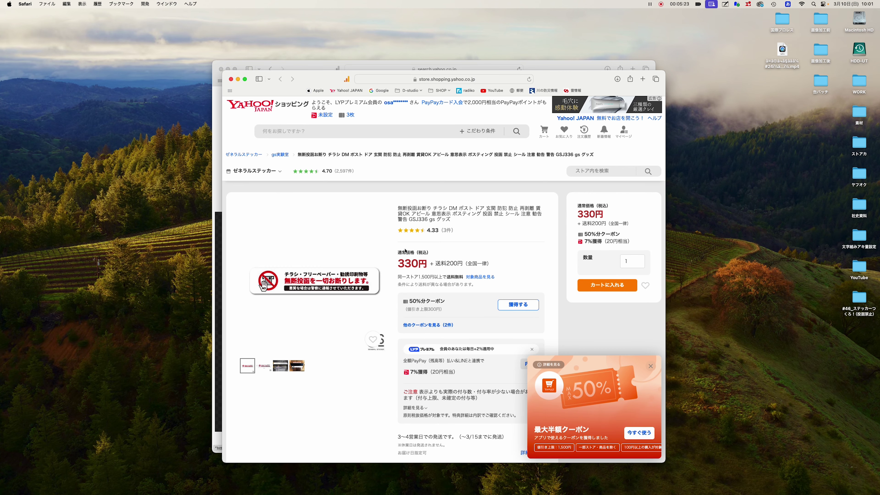
{"action": "scroll", "coordinate": [405, 249], "scroll_direction": "down", "scroll_amount": 1}
{"action": "scroll", "coordinate": [404, 251], "scroll_direction": "down", "scroll_amount": 2}
{"action": "scroll", "coordinate": [404, 252], "scroll_direction": "down", "scroll_amount": 2}
{"action": "scroll", "coordinate": [403, 252], "scroll_direction": "down", "scroll_amount": 2}
{"action": "scroll", "coordinate": [368, 222], "scroll_direction": "down", "scroll_amount": 2}
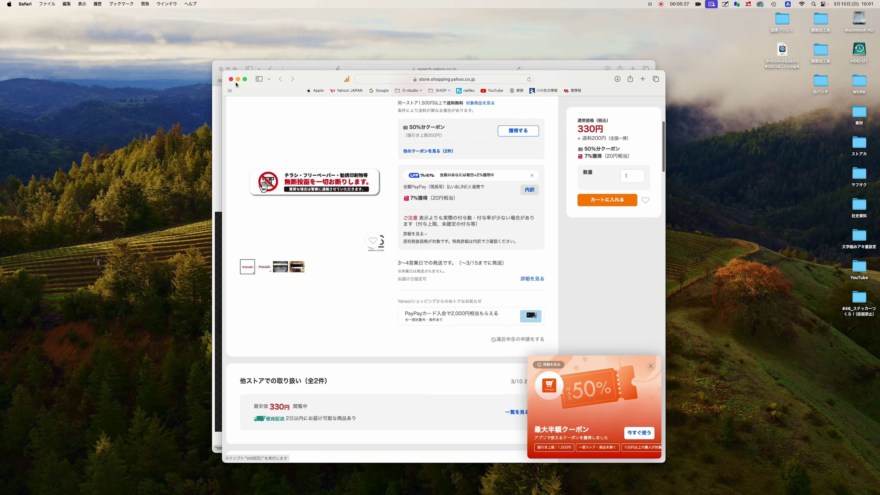
{"action": "left_click", "coordinate": [280, 266]}
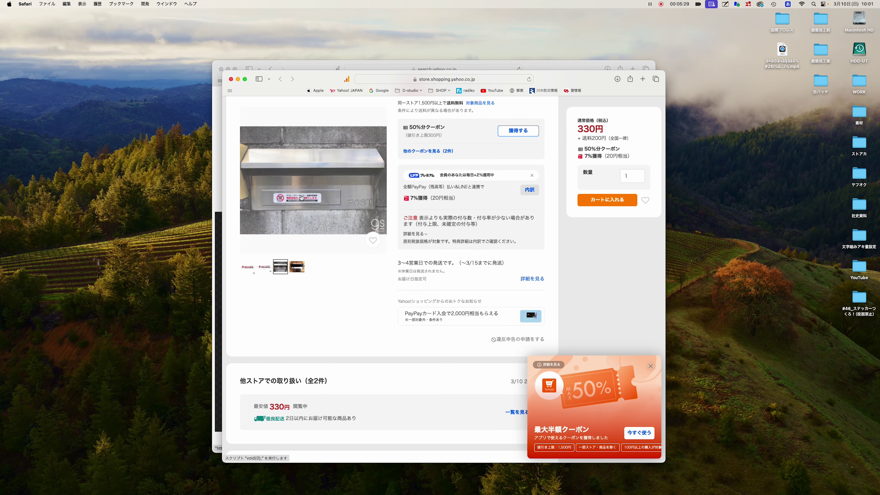
{"action": "left_click", "coordinate": [298, 266]}
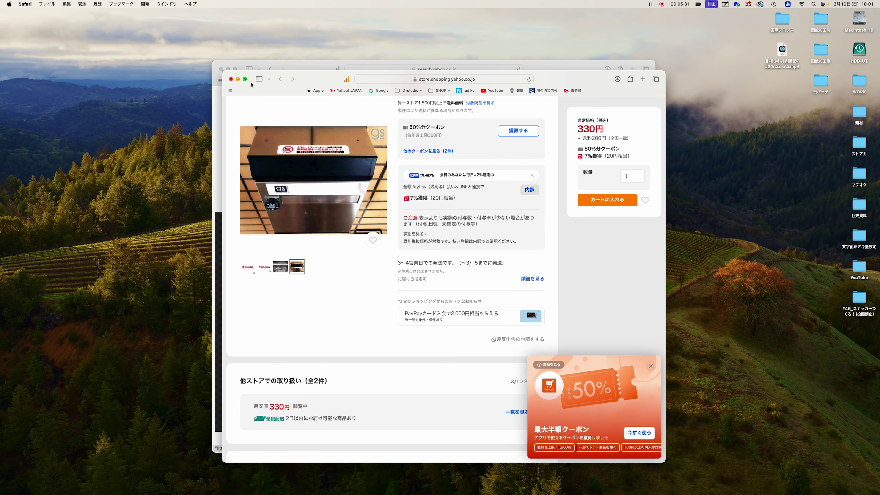
Step: Close the Yahoo! Shopping product page to return to the image results
{"action": "scroll", "coordinate": [489, 163], "scroll_direction": "up", "scroll_amount": 2}
{"action": "scroll", "coordinate": [489, 162], "scroll_direction": "up", "scroll_amount": 2}
{"action": "scroll", "coordinate": [488, 163], "scroll_direction": "up", "scroll_amount": 2}
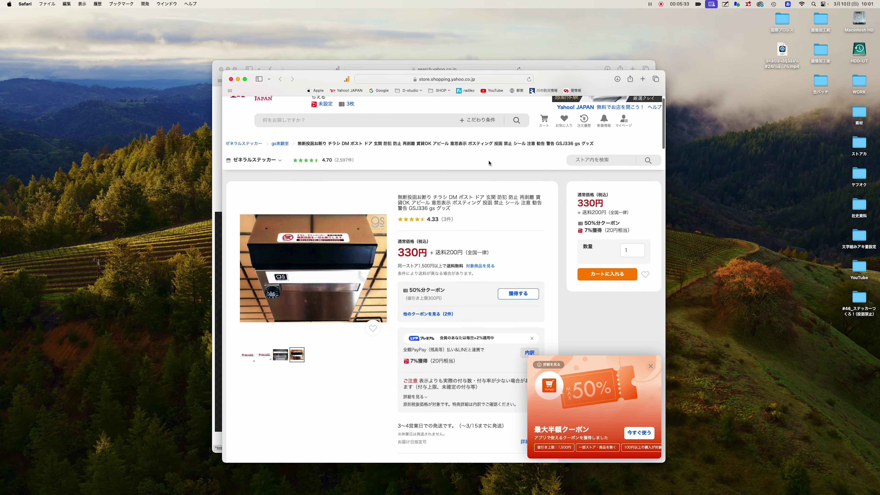
{"action": "scroll", "coordinate": [489, 163], "scroll_direction": "up", "scroll_amount": 1}
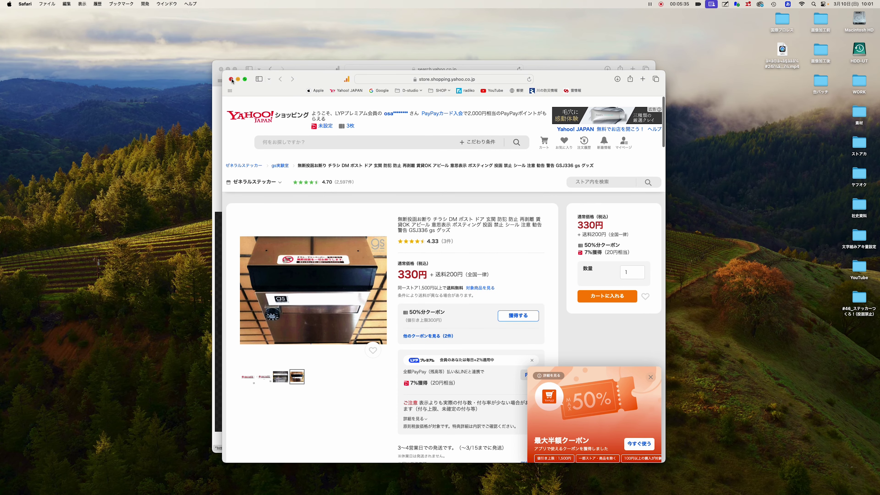
{"action": "left_click", "coordinate": [232, 80]}
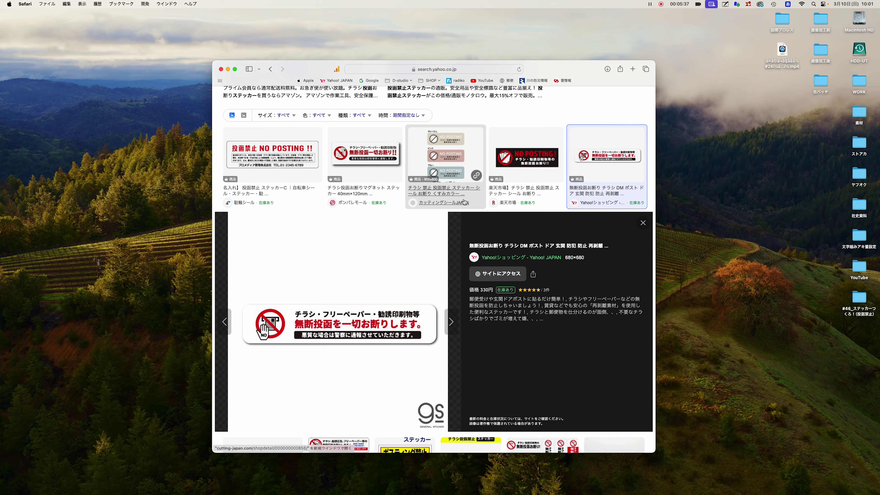
Step: Open the shop page of the Rakuten A/B/C flyer-refusal sticker result
{"action": "scroll", "coordinate": [464, 202], "scroll_direction": "down", "scroll_amount": 2}
{"action": "scroll", "coordinate": [464, 202], "scroll_direction": "down", "scroll_amount": 2}
{"action": "scroll", "coordinate": [465, 201], "scroll_direction": "down", "scroll_amount": 5}
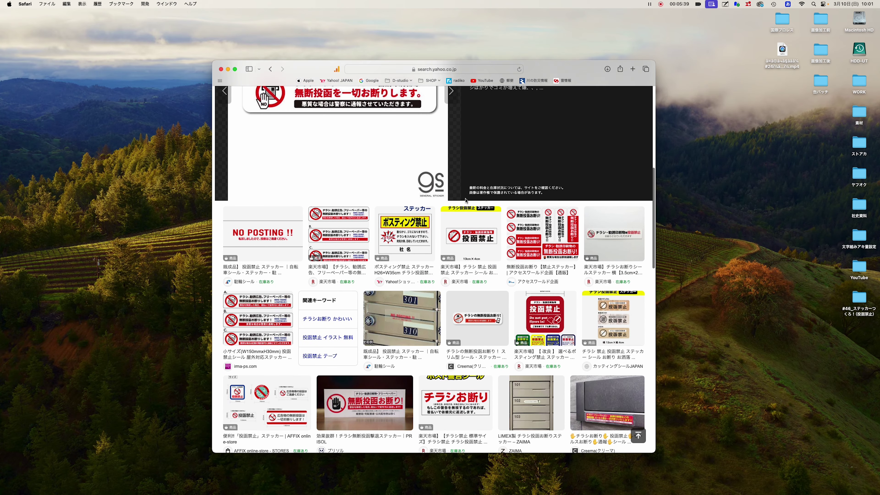
{"action": "left_click", "coordinate": [358, 208]}
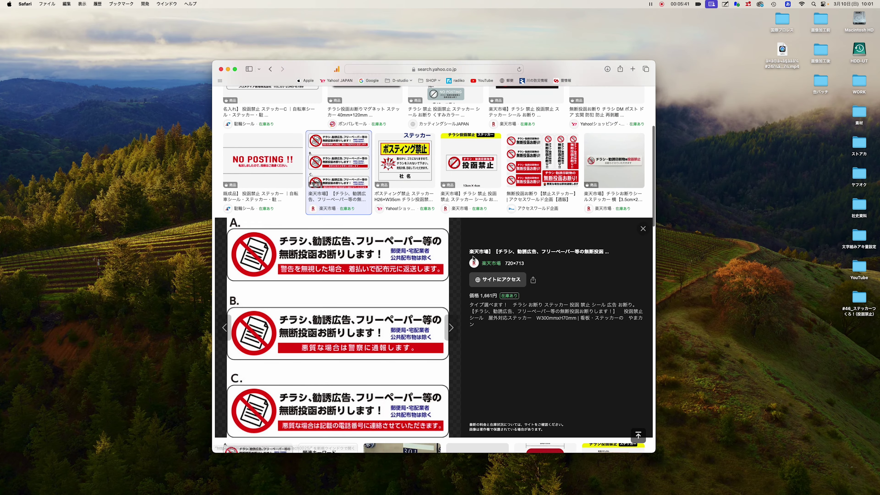
{"action": "left_click", "coordinate": [550, 266]}
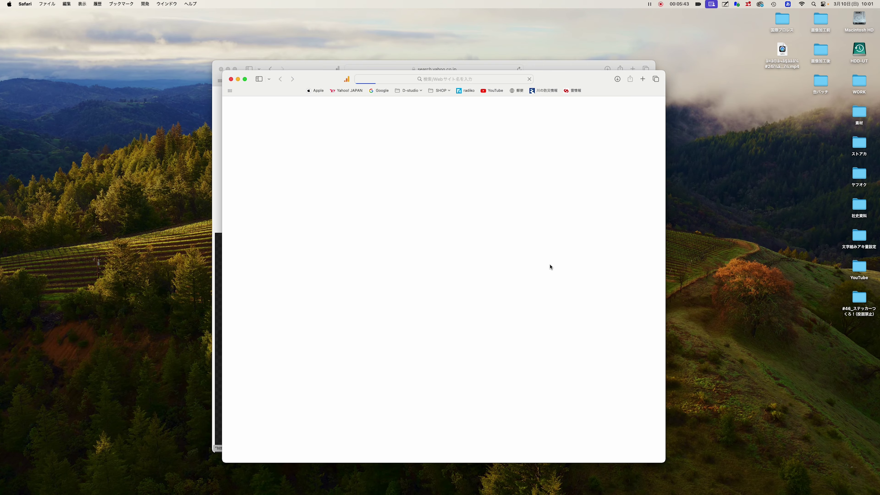
Step: Read the 1,661円 W300mm×H70mm Rakuten sticker listing, then close it
{"action": "scroll", "coordinate": [551, 267], "scroll_direction": "down", "scroll_amount": 3}
{"action": "scroll", "coordinate": [552, 267], "scroll_direction": "down", "scroll_amount": 5}
{"action": "scroll", "coordinate": [551, 267], "scroll_direction": "down", "scroll_amount": 5}
{"action": "scroll", "coordinate": [552, 267], "scroll_direction": "down", "scroll_amount": 5}
{"action": "scroll", "coordinate": [552, 267], "scroll_direction": "down", "scroll_amount": 5}
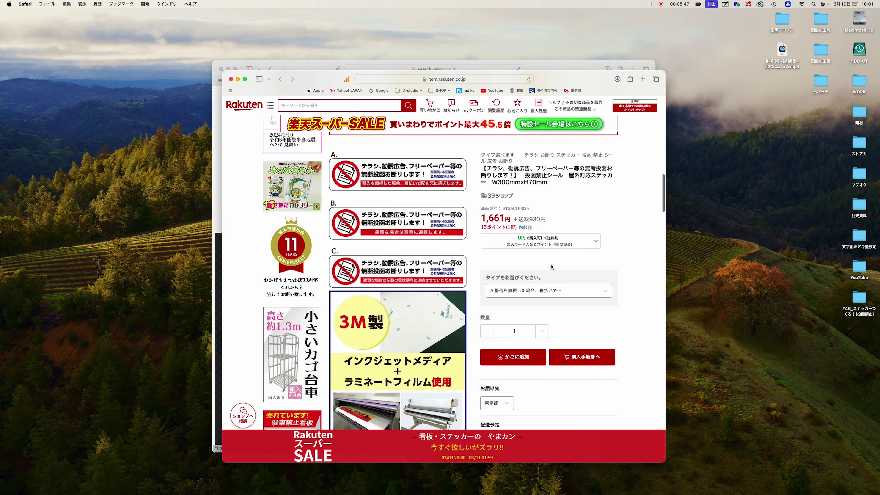
{"action": "scroll", "coordinate": [514, 189], "scroll_direction": "up", "scroll_amount": 1}
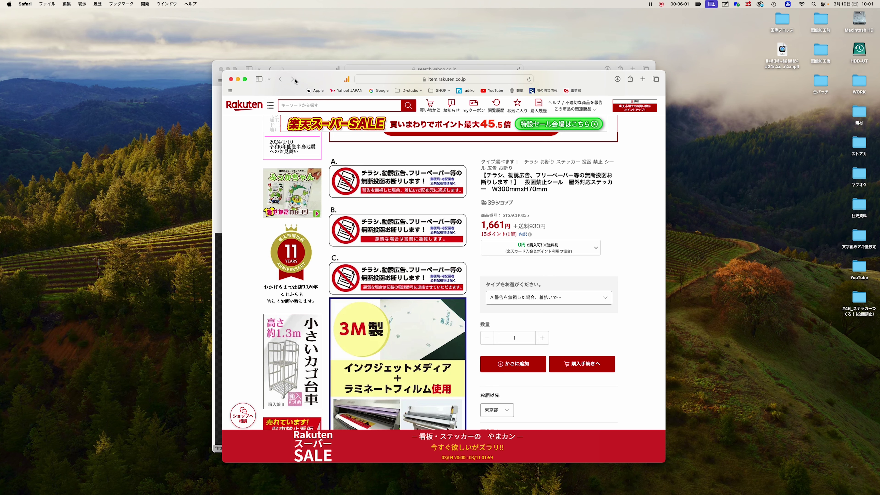
{"action": "left_click", "coordinate": [230, 79]}
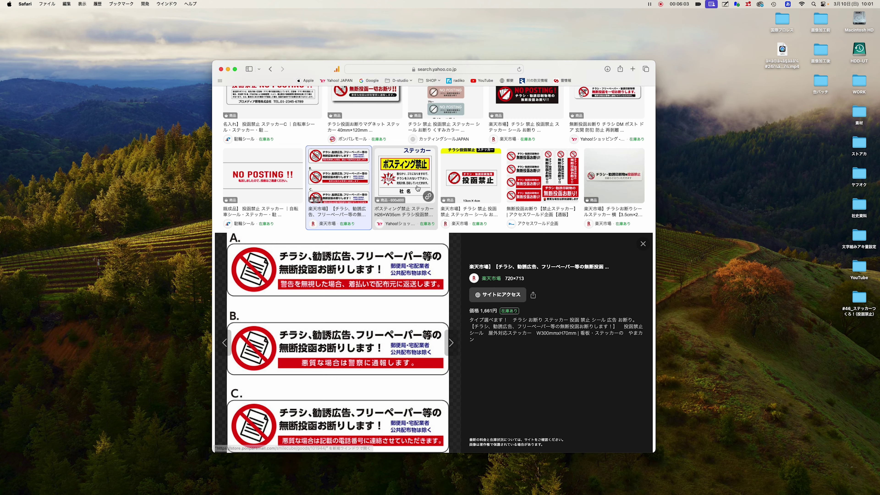
Step: Open and review the ポスト投函禁止ステッカー product page, then close it
{"action": "scroll", "coordinate": [417, 188], "scroll_direction": "down", "scroll_amount": 2}
{"action": "scroll", "coordinate": [417, 188], "scroll_direction": "down", "scroll_amount": 3}
{"action": "scroll", "coordinate": [418, 188], "scroll_direction": "down", "scroll_amount": 3}
{"action": "scroll", "coordinate": [417, 187], "scroll_direction": "down", "scroll_amount": 2}
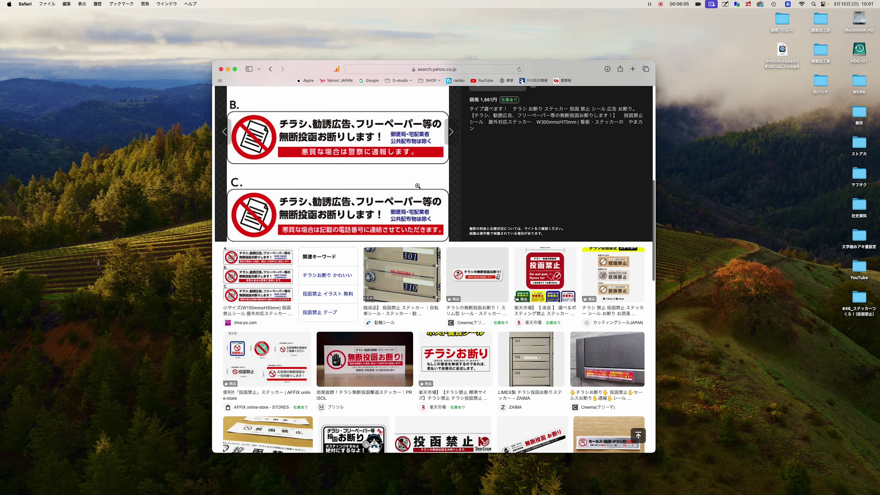
{"action": "scroll", "coordinate": [418, 186], "scroll_direction": "down", "scroll_amount": 2}
{"action": "scroll", "coordinate": [417, 186], "scroll_direction": "down", "scroll_amount": 2}
{"action": "scroll", "coordinate": [418, 186], "scroll_direction": "down", "scroll_amount": 1}
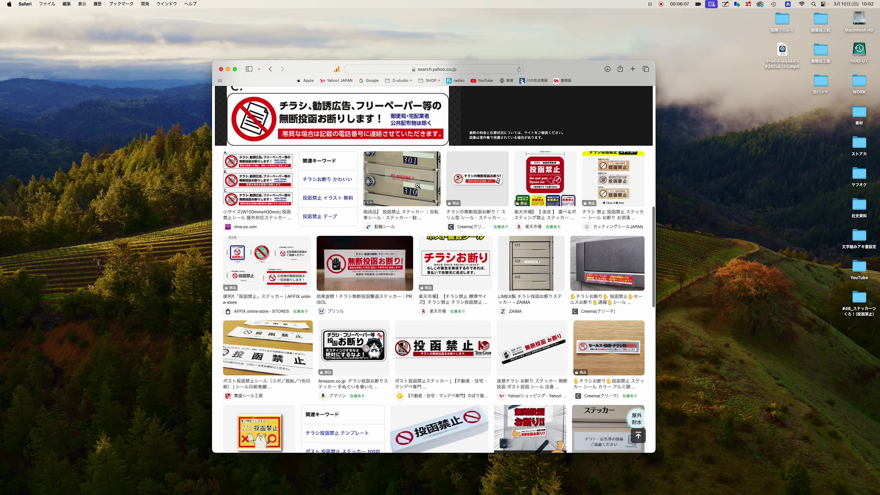
{"action": "scroll", "coordinate": [417, 188], "scroll_direction": "down", "scroll_amount": 2}
{"action": "scroll", "coordinate": [417, 188], "scroll_direction": "down", "scroll_amount": 1}
{"action": "scroll", "coordinate": [417, 188], "scroll_direction": "down", "scroll_amount": 2}
{"action": "scroll", "coordinate": [419, 191], "scroll_direction": "down", "scroll_amount": 1}
{"action": "left_click", "coordinate": [448, 211]}
{"action": "left_click", "coordinate": [448, 210]}
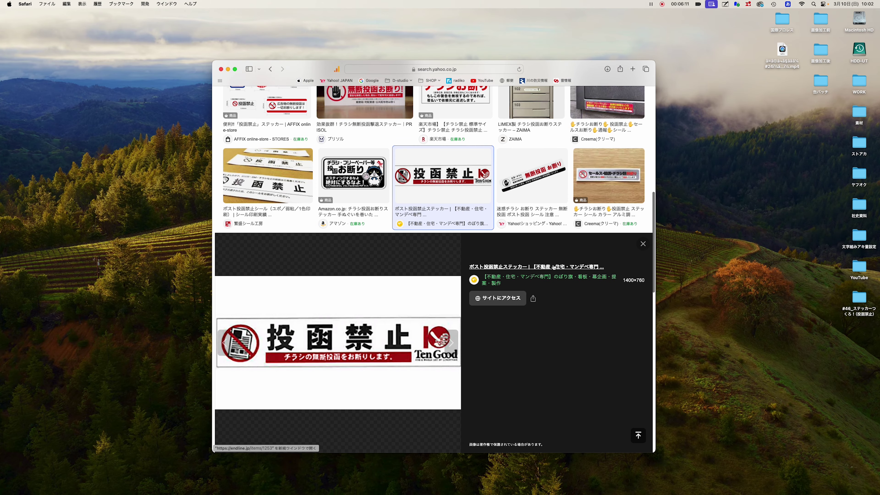
{"action": "scroll", "coordinate": [502, 223], "scroll_direction": "down", "scroll_amount": 3}
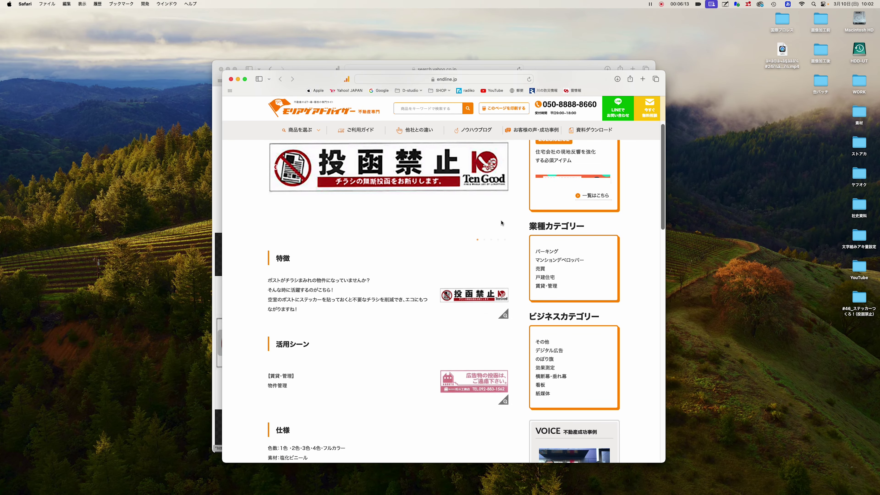
{"action": "scroll", "coordinate": [501, 223], "scroll_direction": "up", "scroll_amount": 3}
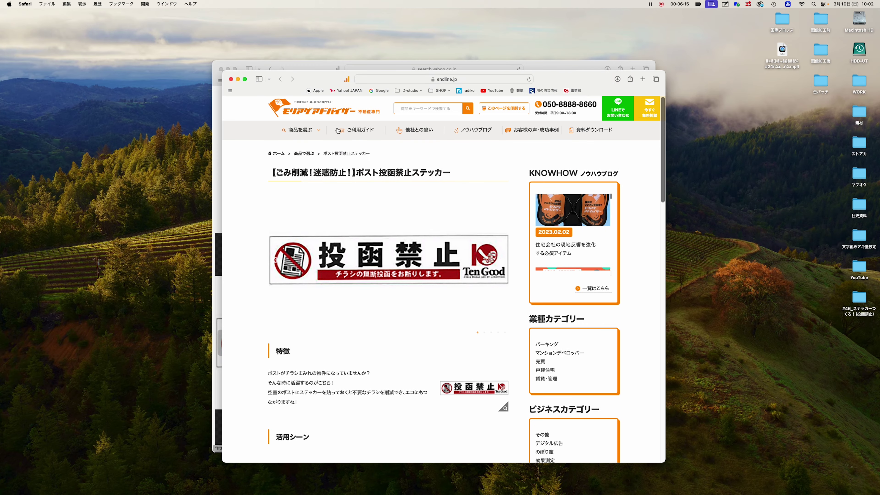
{"action": "left_click", "coordinate": [230, 79]}
Step: Open and close the gs no-posting sticker's Yahoo Shopping page
{"action": "scroll", "coordinate": [380, 209], "scroll_direction": "up", "scroll_amount": 10}
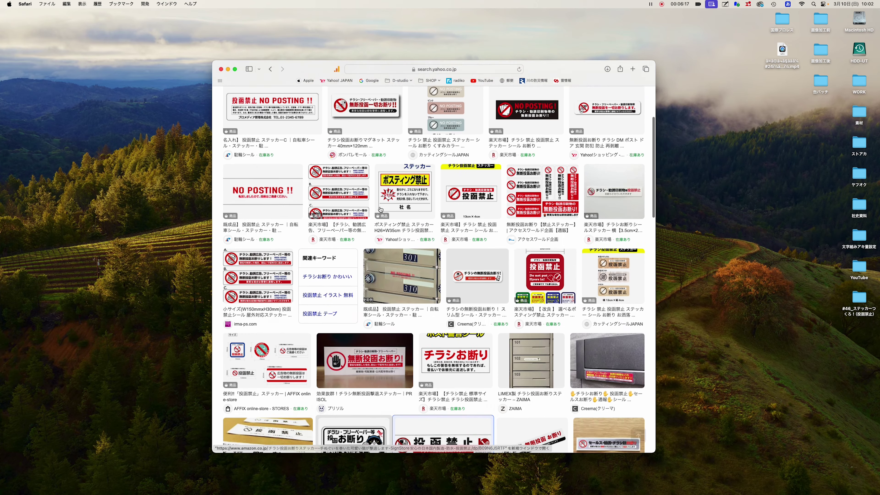
{"action": "mouse_move", "coordinate": [446, 218]}
{"action": "left_click", "coordinate": [608, 219]}
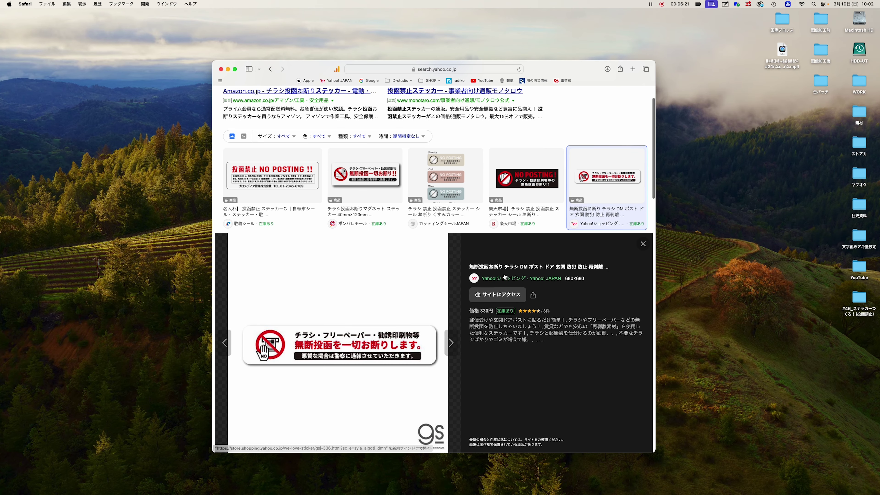
{"action": "left_click", "coordinate": [505, 263]}
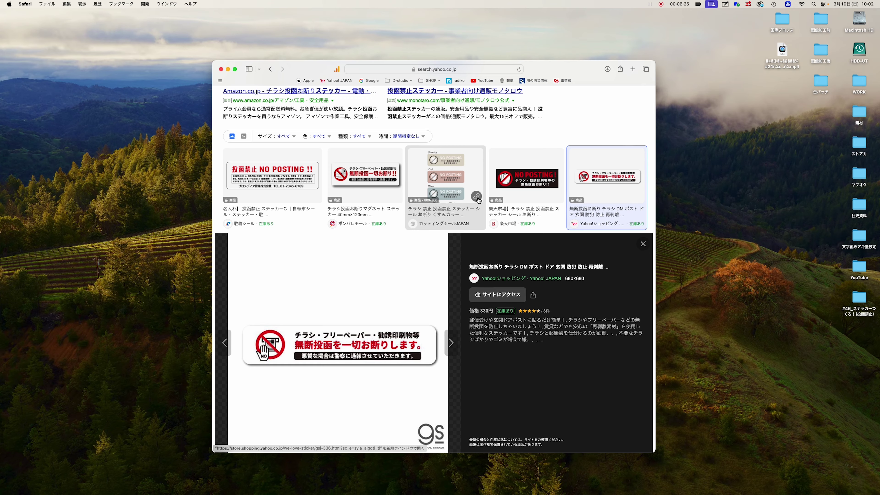
{"action": "left_click", "coordinate": [231, 79]}
Step: Open the Rakuten listing for the 284円 horizontal チラシ・勧誘印刷物等投函禁止 sticker
{"action": "scroll", "coordinate": [482, 200], "scroll_direction": "down", "scroll_amount": 2}
{"action": "scroll", "coordinate": [481, 200], "scroll_direction": "down", "scroll_amount": 5}
{"action": "scroll", "coordinate": [467, 208], "scroll_direction": "down", "scroll_amount": 3}
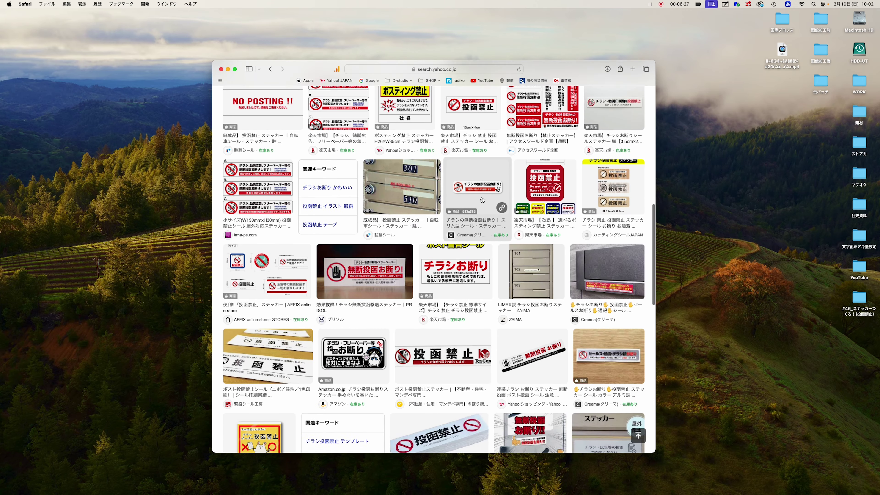
{"action": "scroll", "coordinate": [457, 211], "scroll_direction": "up", "scroll_amount": 3}
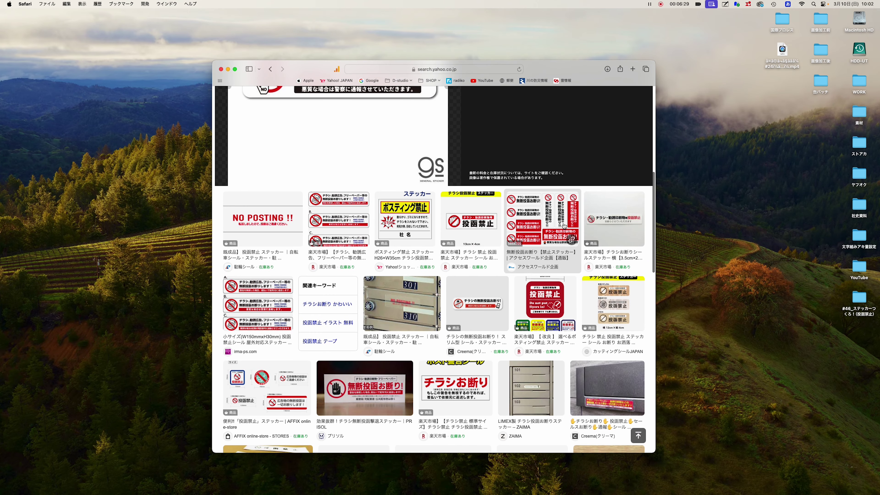
{"action": "scroll", "coordinate": [613, 212], "scroll_direction": "down", "scroll_amount": 1}
{"action": "left_click", "coordinate": [612, 211]}
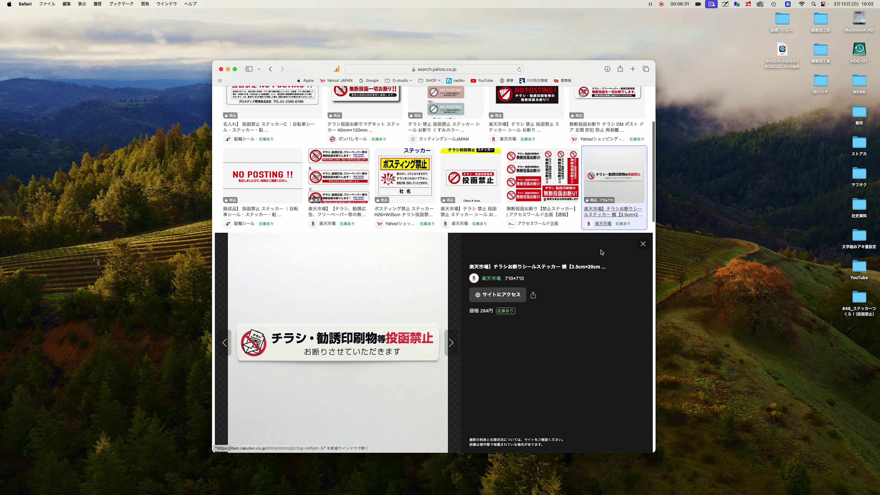
{"action": "left_click", "coordinate": [590, 267]}
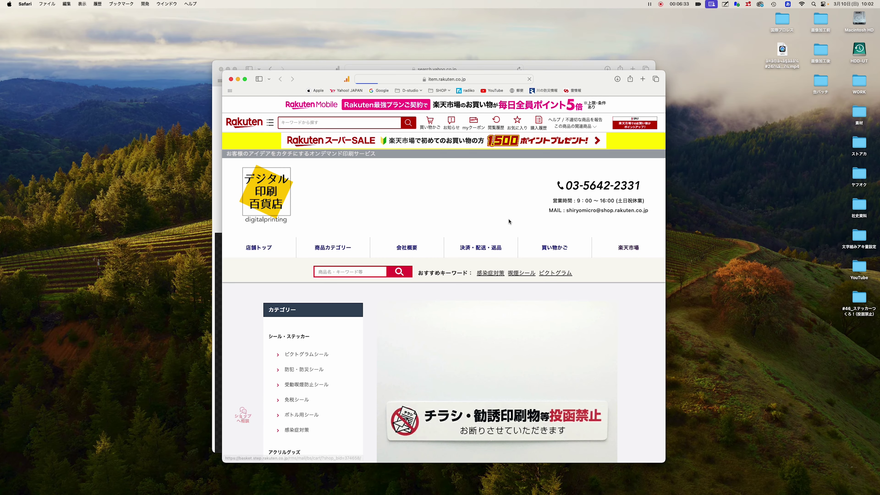
Step: Scroll to the sticker's 縦3.5cm × 横20cm, ユポ300μ specs, then close the browser windows
{"action": "scroll", "coordinate": [507, 222], "scroll_direction": "down", "scroll_amount": 5}
{"action": "scroll", "coordinate": [509, 221], "scroll_direction": "down", "scroll_amount": 3}
{"action": "scroll", "coordinate": [508, 221], "scroll_direction": "down", "scroll_amount": 3}
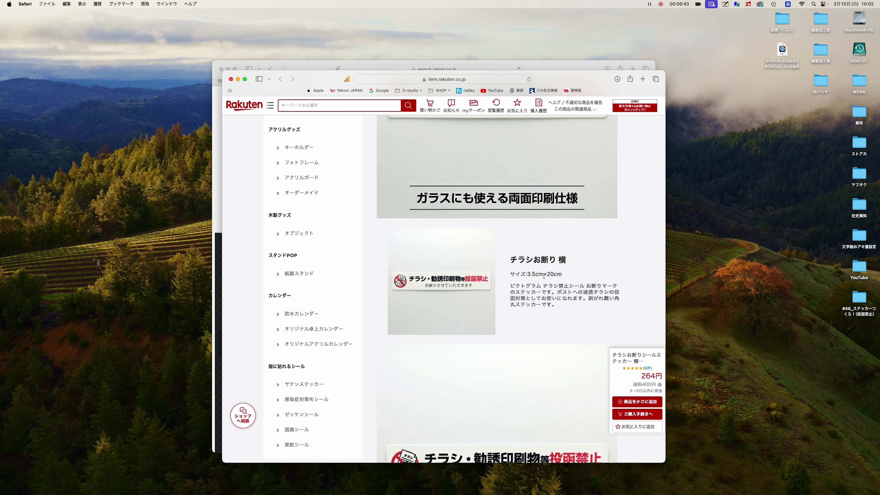
{"action": "scroll", "coordinate": [530, 270], "scroll_direction": "down", "scroll_amount": 3}
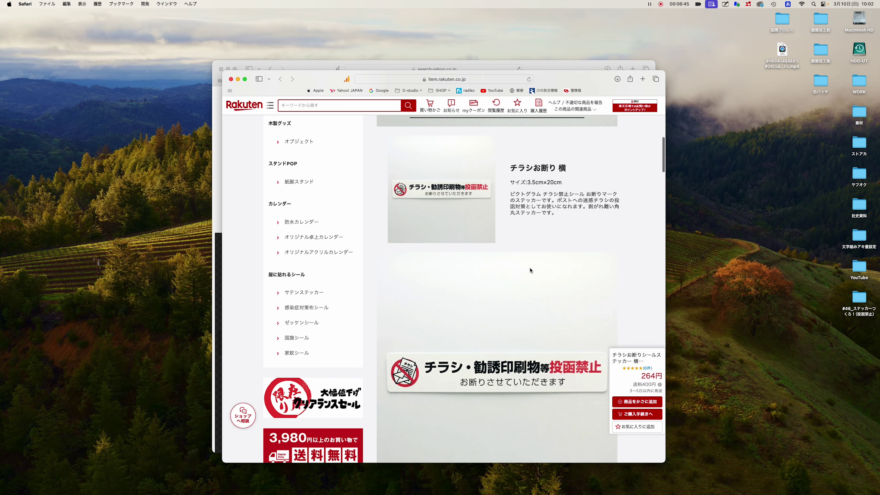
{"action": "scroll", "coordinate": [530, 270], "scroll_direction": "down", "scroll_amount": 3}
{"action": "scroll", "coordinate": [530, 269], "scroll_direction": "down", "scroll_amount": 3}
{"action": "scroll", "coordinate": [530, 270], "scroll_direction": "down", "scroll_amount": 3}
{"action": "scroll", "coordinate": [530, 270], "scroll_direction": "down", "scroll_amount": 2}
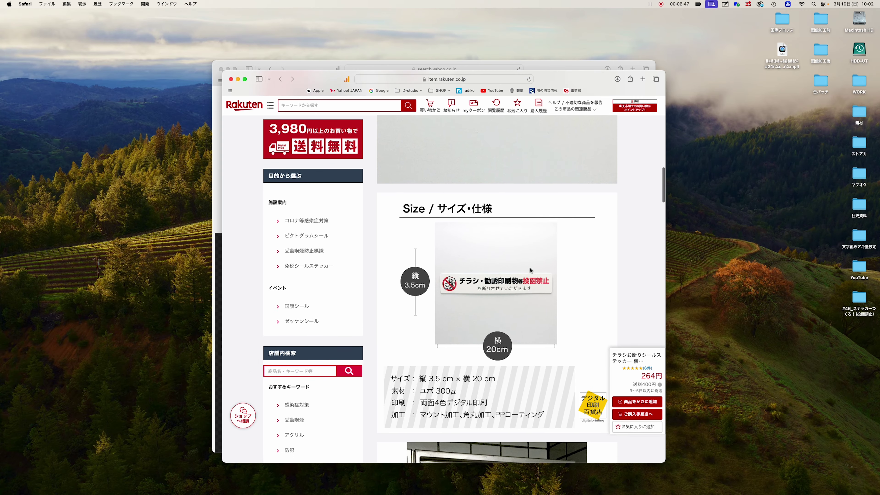
{"action": "scroll", "coordinate": [531, 270], "scroll_direction": "down", "scroll_amount": 2}
{"action": "scroll", "coordinate": [530, 270], "scroll_direction": "down", "scroll_amount": 2}
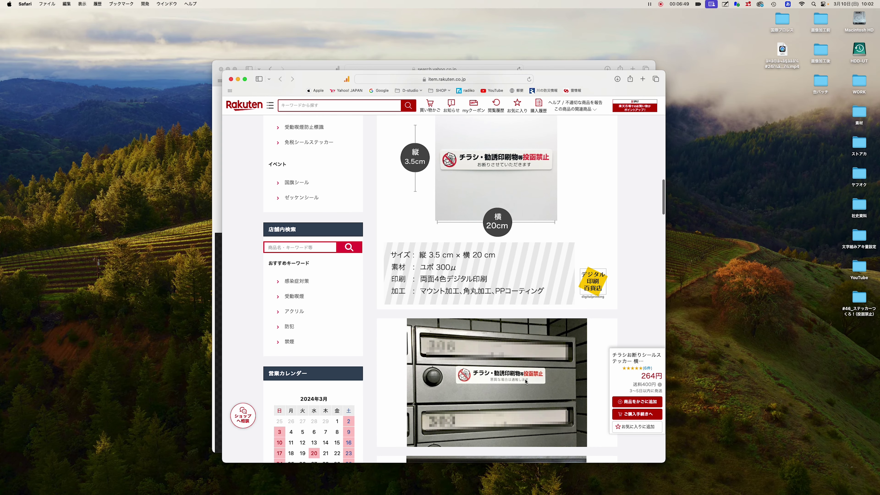
{"action": "scroll", "coordinate": [550, 347], "scroll_direction": "down", "scroll_amount": 1}
{"action": "scroll", "coordinate": [550, 347], "scroll_direction": "down", "scroll_amount": 1}
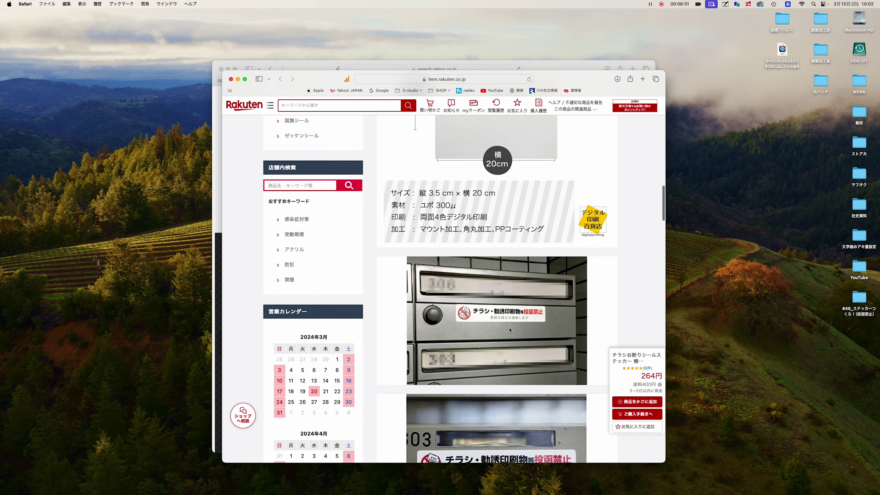
{"action": "scroll", "coordinate": [540, 347], "scroll_direction": "down", "scroll_amount": 2}
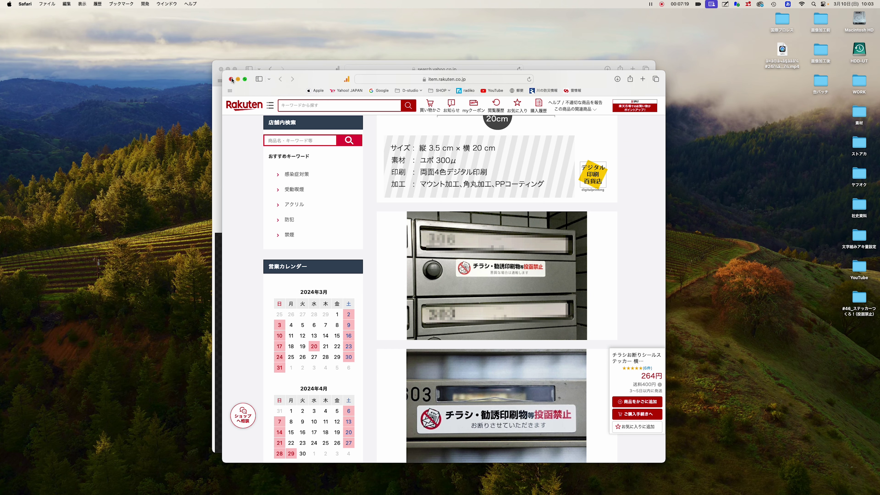
{"action": "left_click", "coordinate": [232, 79]}
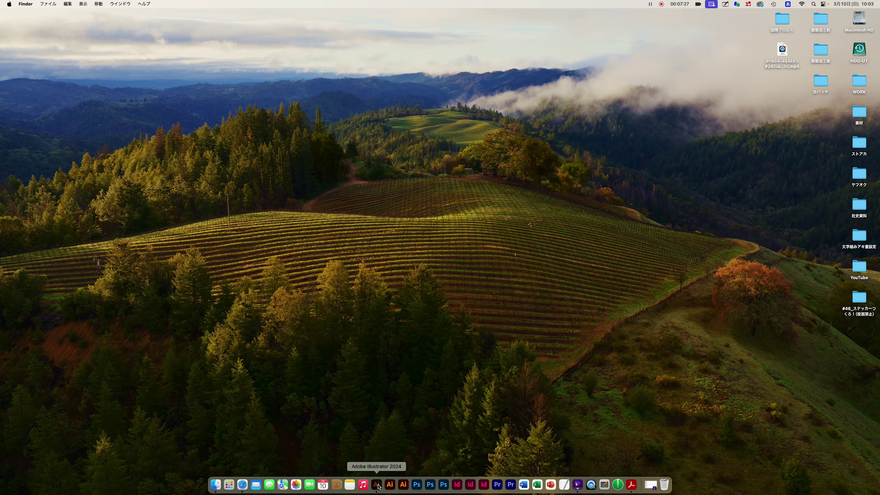
Step: Create a new A4 (210 × 297 mm) CMYK print document from the Print presets
{"action": "mouse_move", "coordinate": [377, 492]}
{"action": "left_click", "coordinate": [378, 486]}
{"action": "left_click", "coordinate": [55, 5]}
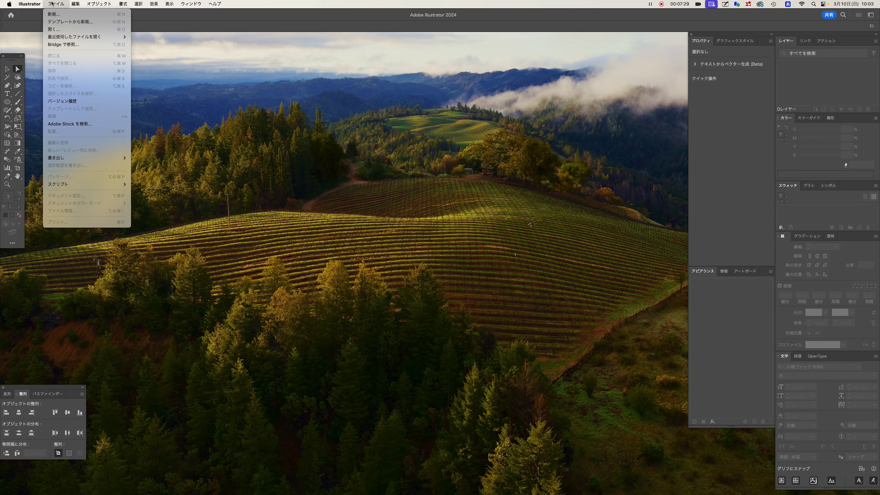
{"action": "left_click", "coordinate": [56, 15]}
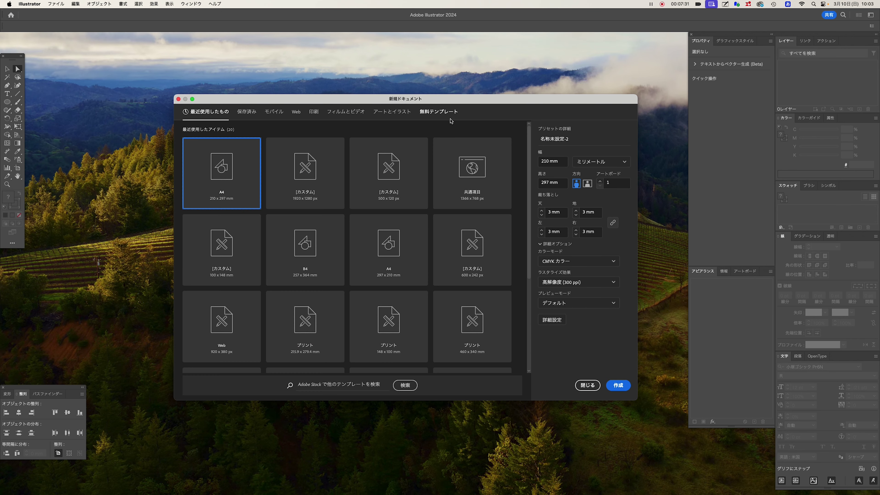
{"action": "left_click", "coordinate": [314, 112]}
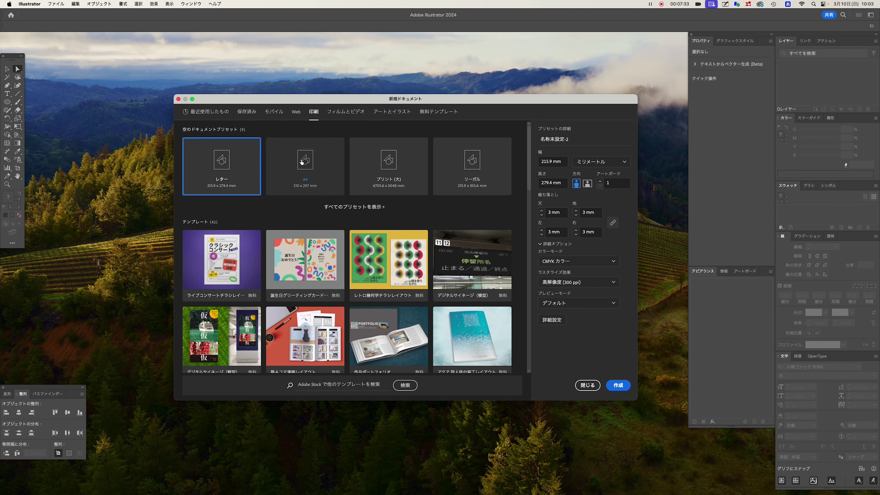
{"action": "left_click", "coordinate": [304, 161]}
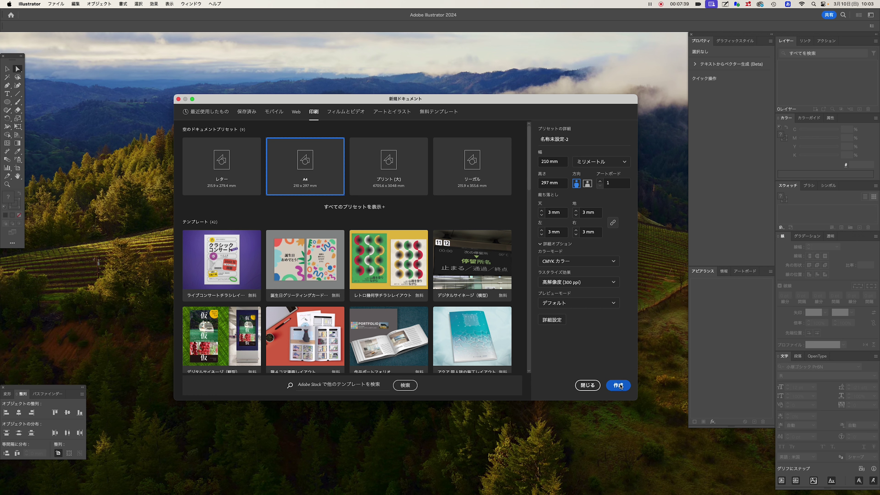
{"action": "left_click", "coordinate": [618, 390]}
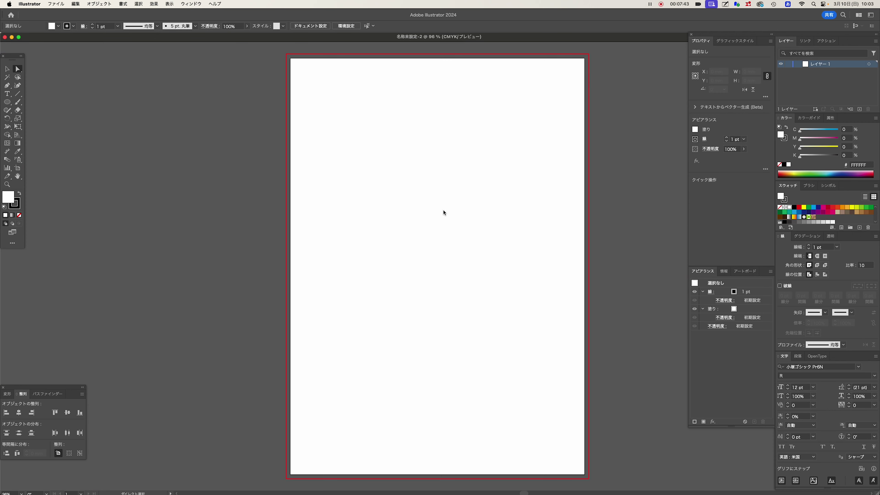
Step: Set the print target to the EPSON LP-S8160 in Page Setup and keep the settings
{"action": "scroll", "coordinate": [467, 205], "scroll_direction": "right", "scroll_amount": 5}
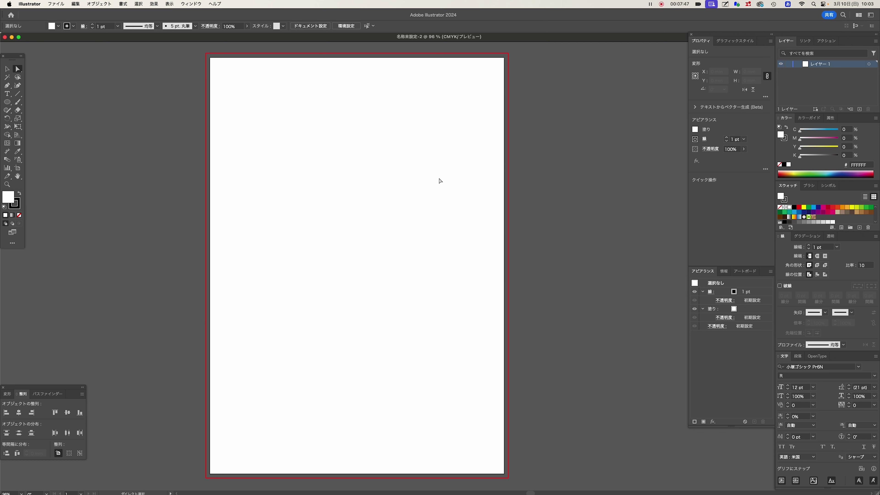
{"action": "left_click", "coordinate": [56, 4]}
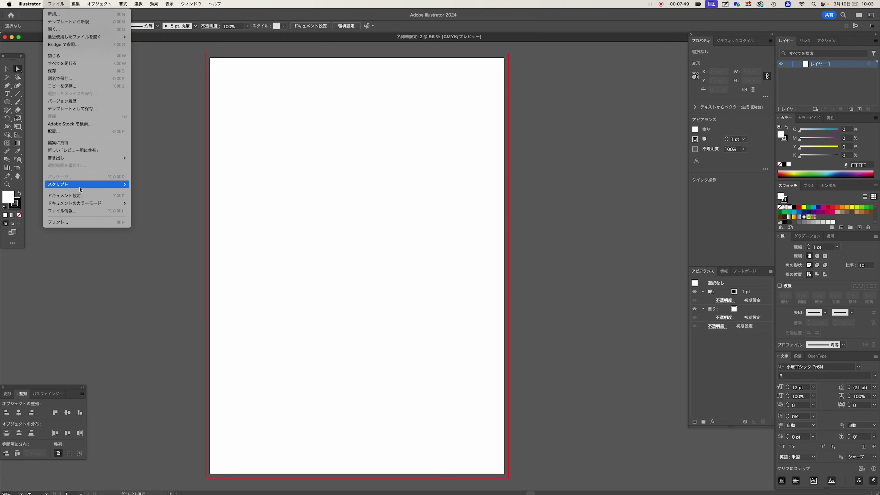
{"action": "left_click", "coordinate": [81, 222]}
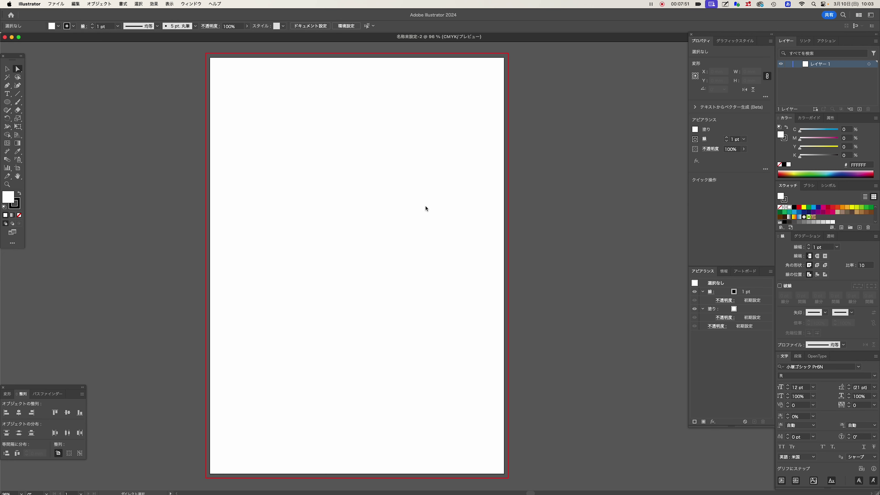
{"action": "left_click", "coordinate": [242, 322]}
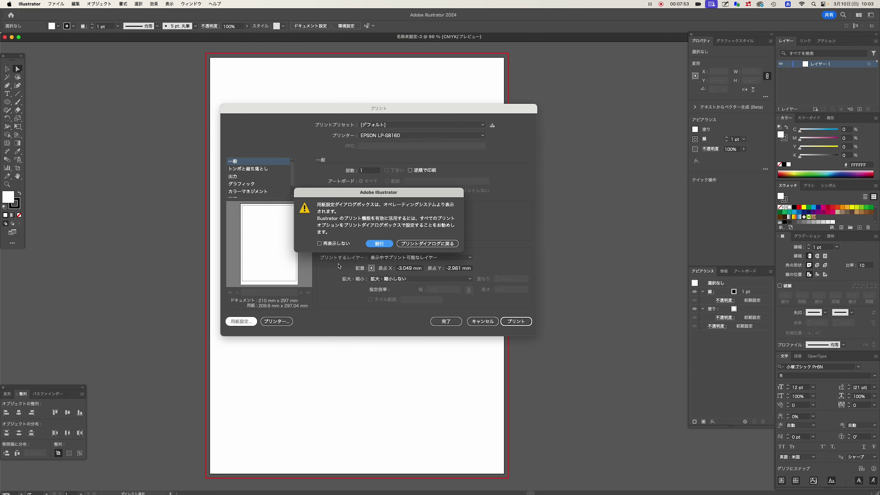
{"action": "left_click", "coordinate": [384, 245]}
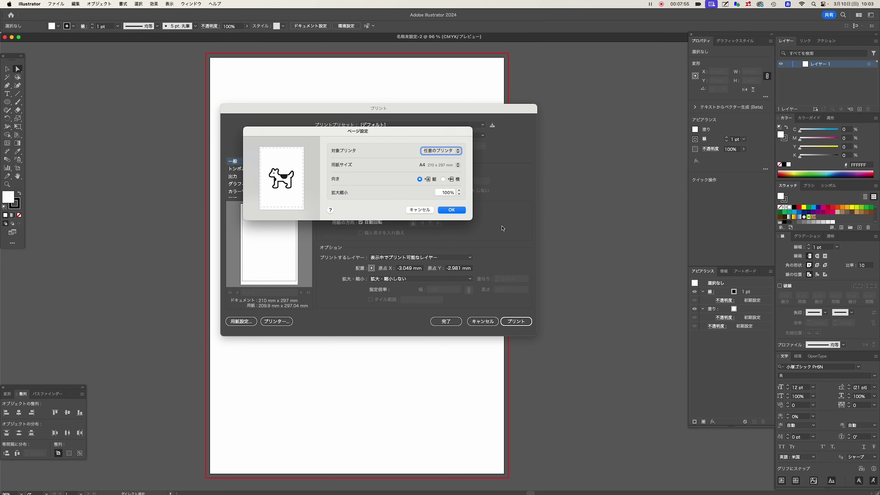
{"action": "left_click", "coordinate": [441, 151]}
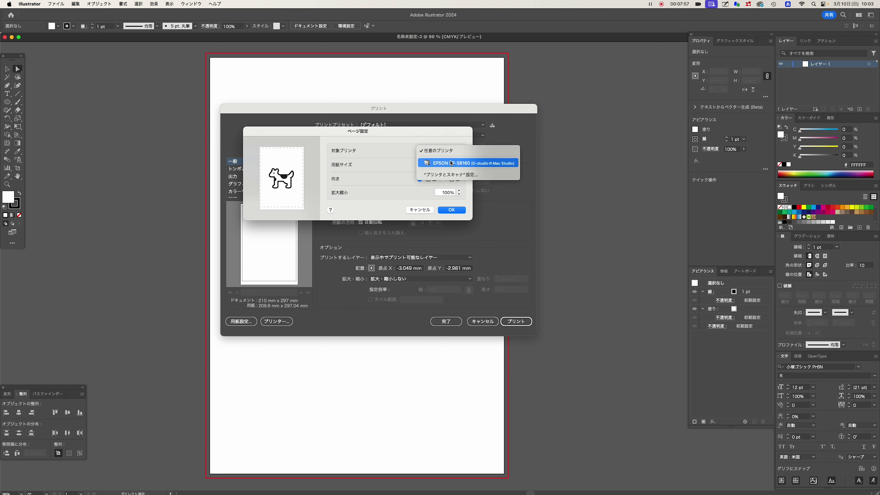
{"action": "left_click", "coordinate": [464, 163]}
{"action": "left_click", "coordinate": [452, 210]}
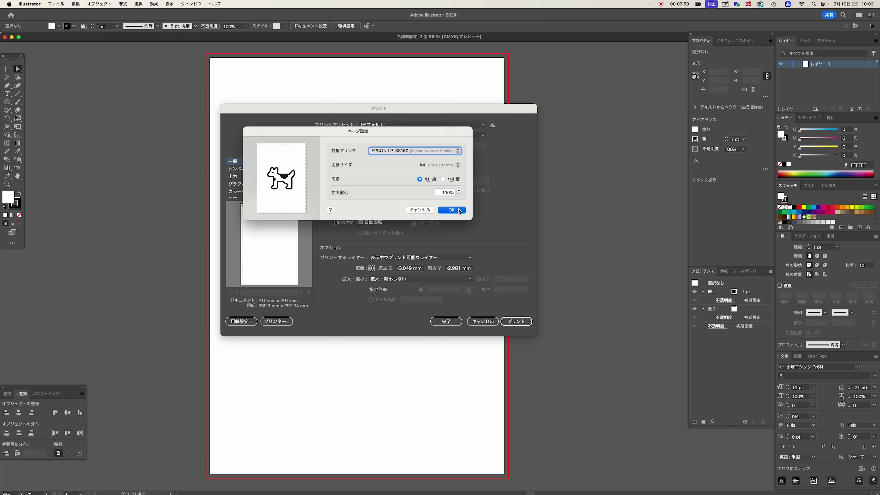
{"action": "left_click", "coordinate": [447, 321]}
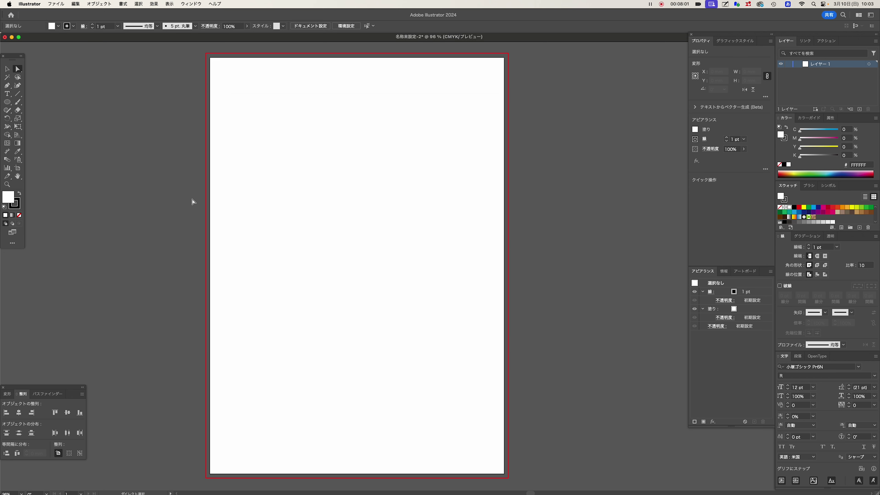
Step: Show the printable page area on the artboard with the Print Tiling tool
{"action": "left_click", "coordinate": [19, 177]}
{"action": "left_click", "coordinate": [59, 192]}
{"action": "left_click", "coordinate": [566, 189]}
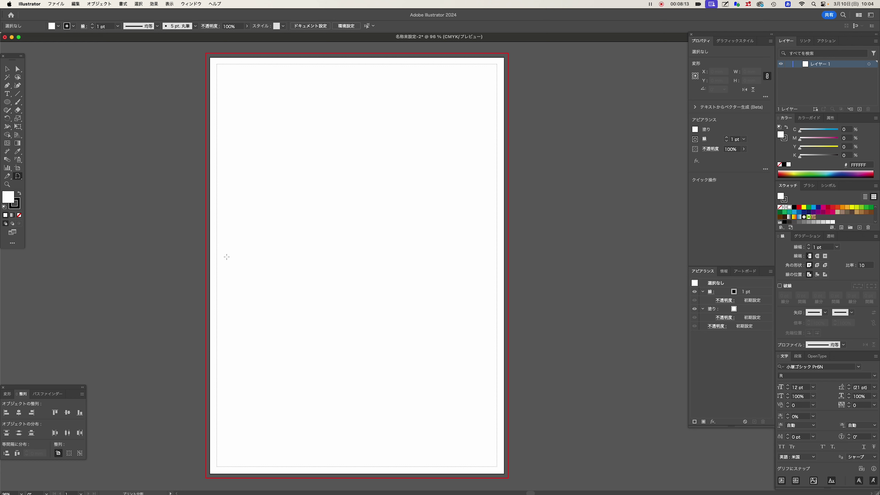
{"action": "left_click", "coordinate": [7, 69]}
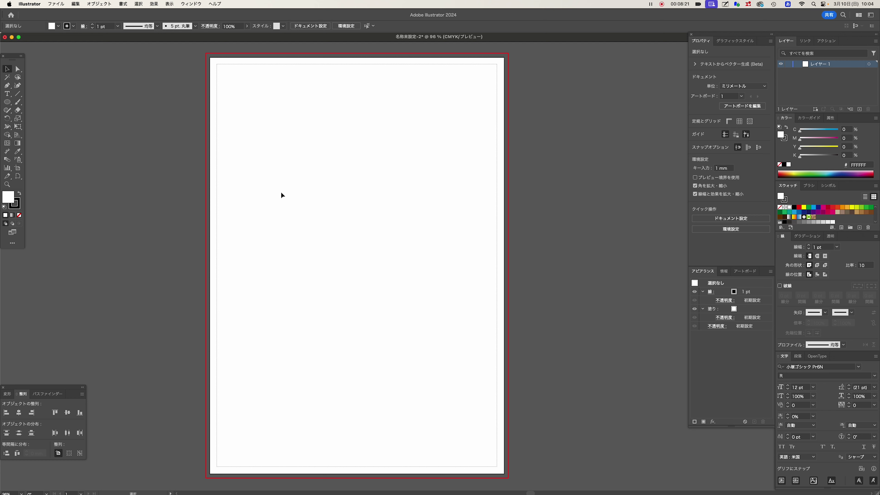
Step: Rename レイヤー 1 to 背景・イラスト and add a new 文字 layer above it
{"action": "double_click", "coordinate": [853, 65]}
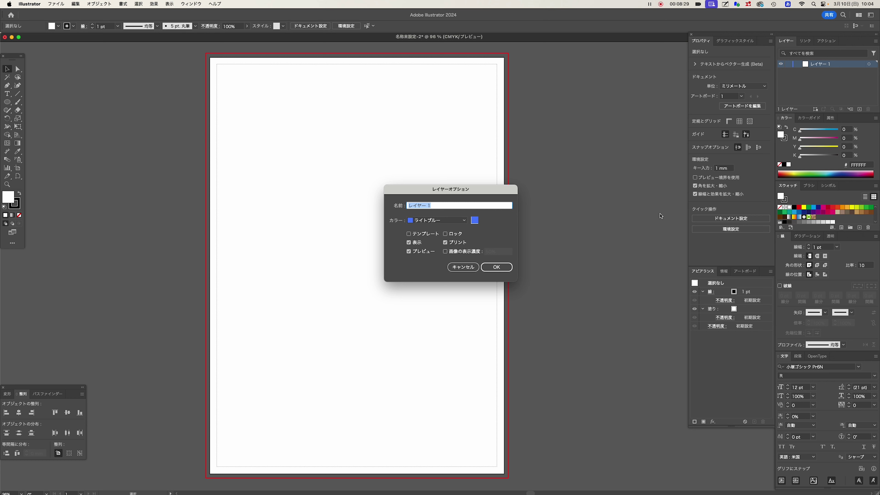
{"action": "type", "text": "背景"}
{"action": "type", "text": "・イラスト"}
{"action": "key", "text": "Return"}
{"action": "key", "text": "Return"}
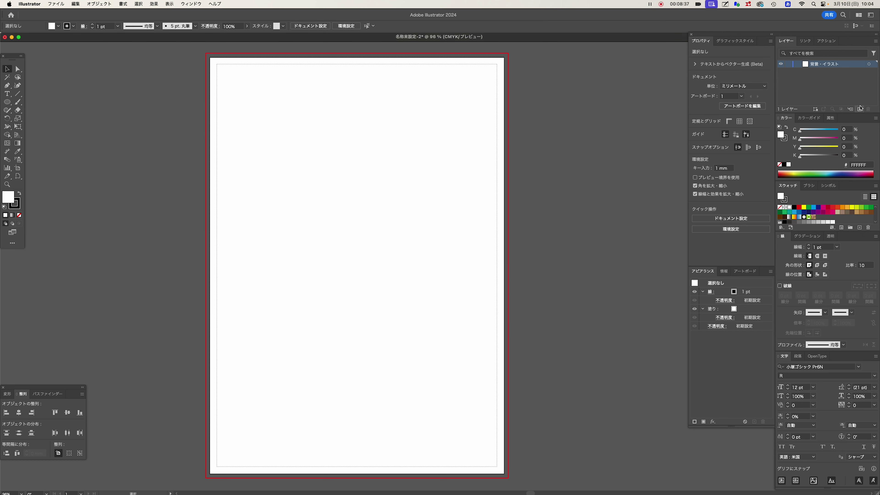
{"action": "left_click", "coordinate": [859, 108]}
{"action": "double_click", "coordinate": [832, 64]}
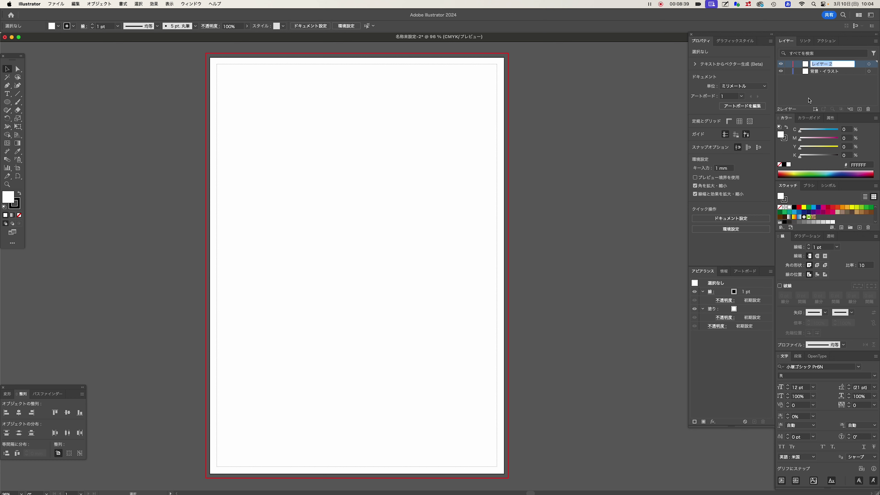
{"action": "type", "text": "文字"}
{"action": "key", "text": "Return"}
{"action": "key", "text": "Return"}
Step: Add a third layer on top named トンボ
{"action": "left_click", "coordinate": [860, 109]}
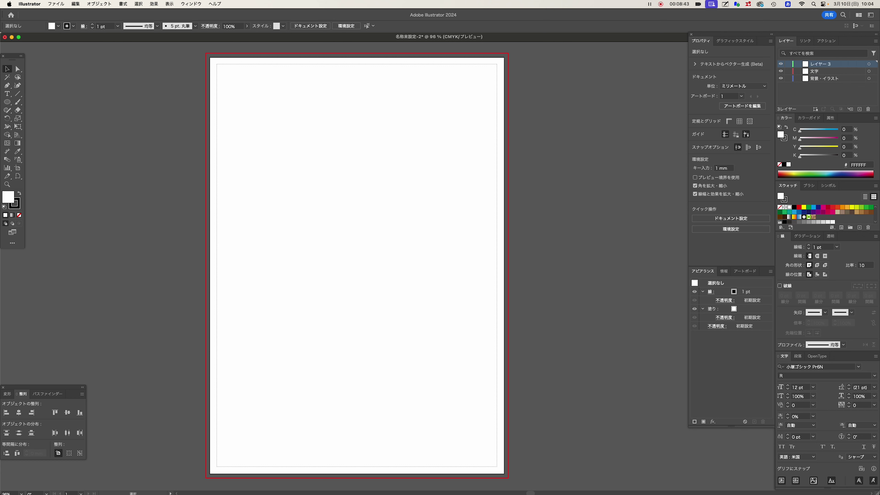
{"action": "key", "text": "o"}
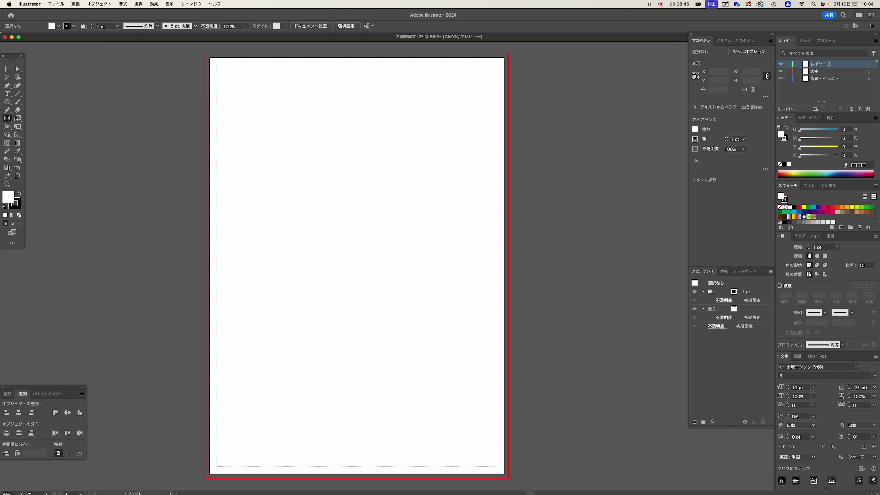
{"action": "double_click", "coordinate": [825, 64]}
{"action": "type", "text": "r"}
{"action": "key", "text": "BackSpace"}
{"action": "type", "text": "tbo"}
{"action": "key", "text": "space"}
{"action": "key", "text": "Return"}
{"action": "left_click", "coordinate": [7, 102]}
{"action": "left_click", "coordinate": [41, 102]}
{"action": "left_click_drag", "start_coordinate": [256, 107], "coordinate": [411, 200]}
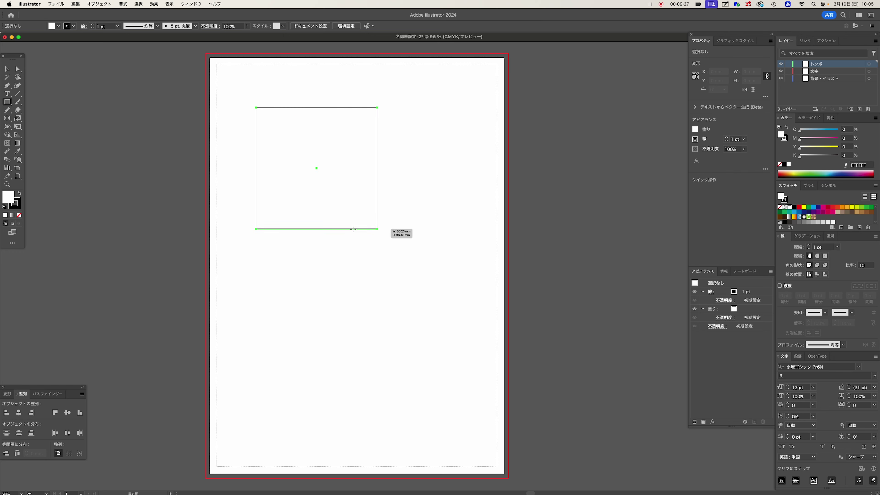
{"action": "left_click_drag", "start_coordinate": [411, 200], "coordinate": [429, 167]}
{"action": "key", "text": "Delete"}
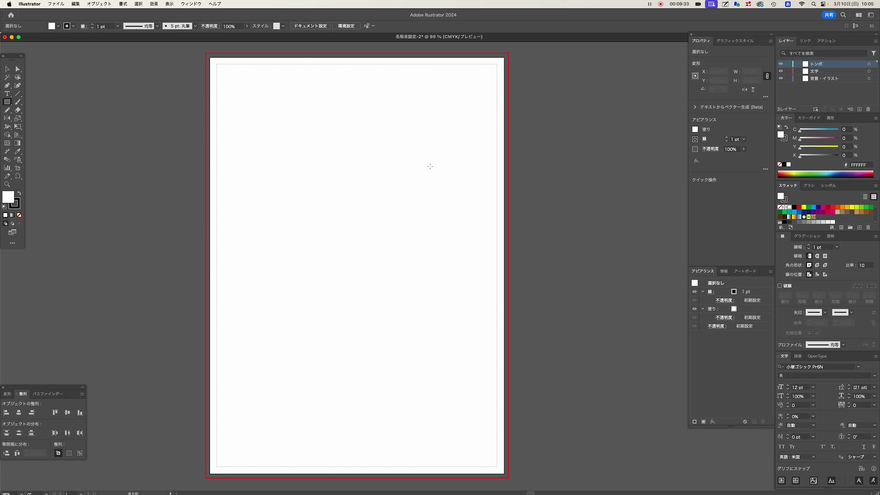
{"action": "left_click", "coordinate": [297, 136]}
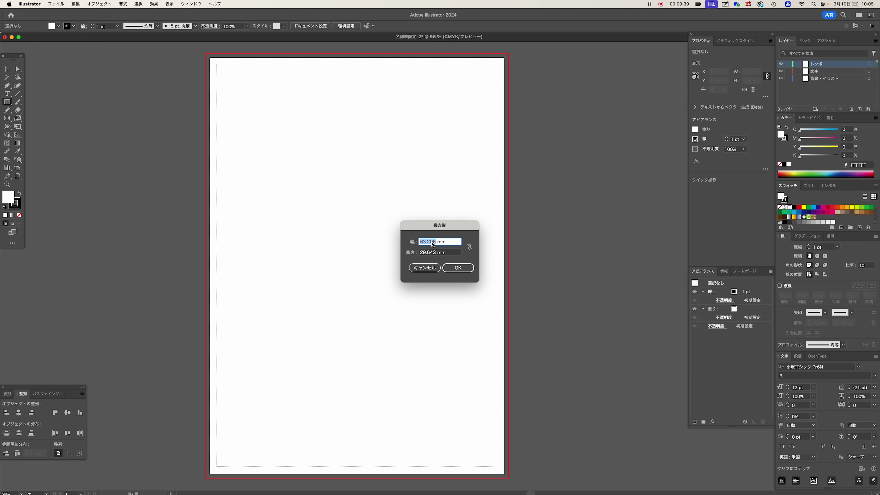
{"action": "type", "text": "2"}
{"action": "double_click", "coordinate": [426, 253]}
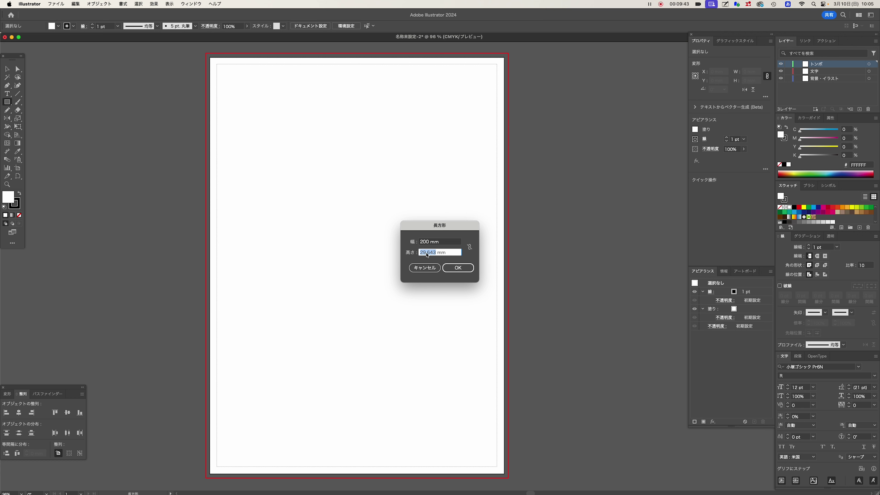
{"action": "type", "text": "35"}
{"action": "key", "text": "Return"}
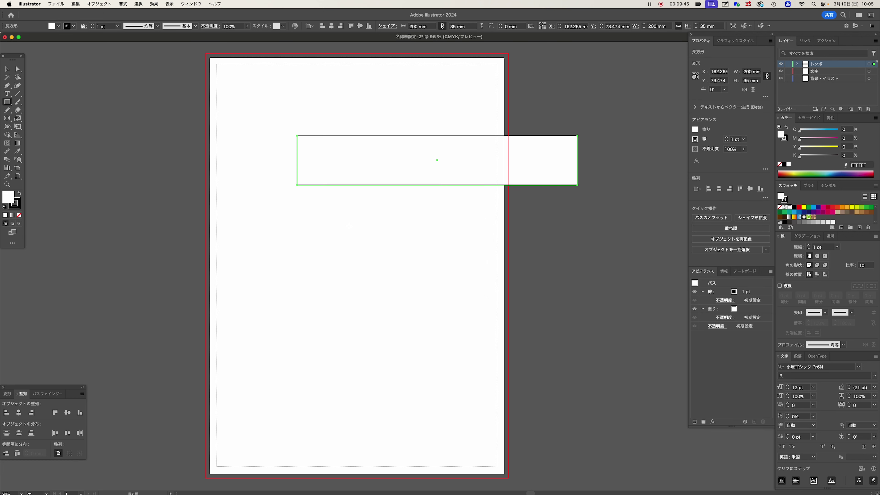
{"action": "key", "text": "v"}
{"action": "left_click_drag", "start_coordinate": [436, 159], "coordinate": [358, 165]}
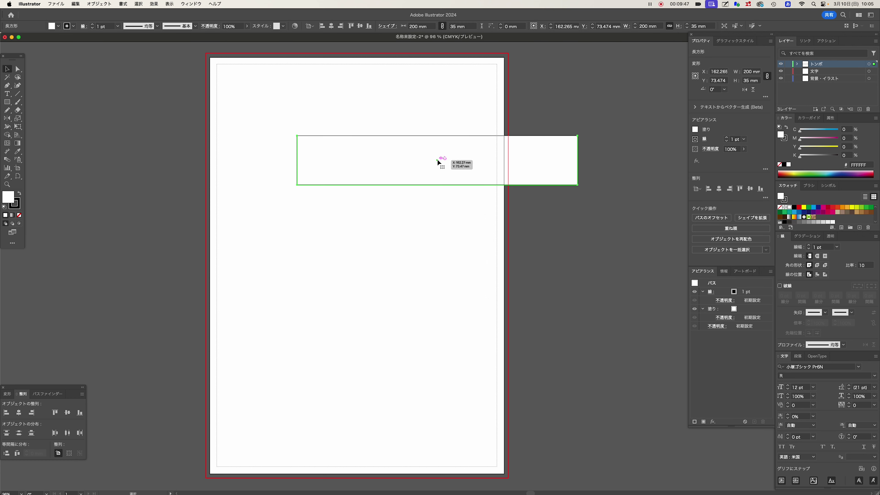
{"action": "left_click_drag", "start_coordinate": [357, 165], "coordinate": [356, 165]}
{"action": "left_click", "coordinate": [379, 206]}
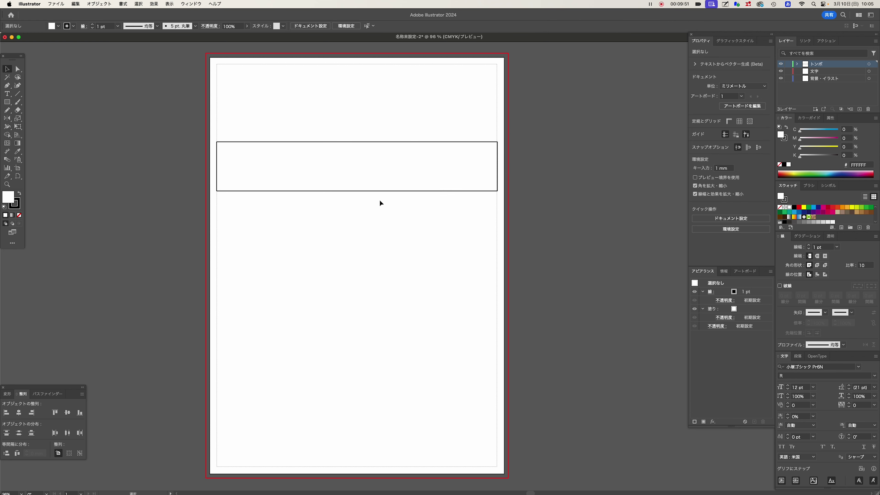
{"action": "left_click", "coordinate": [381, 191]}
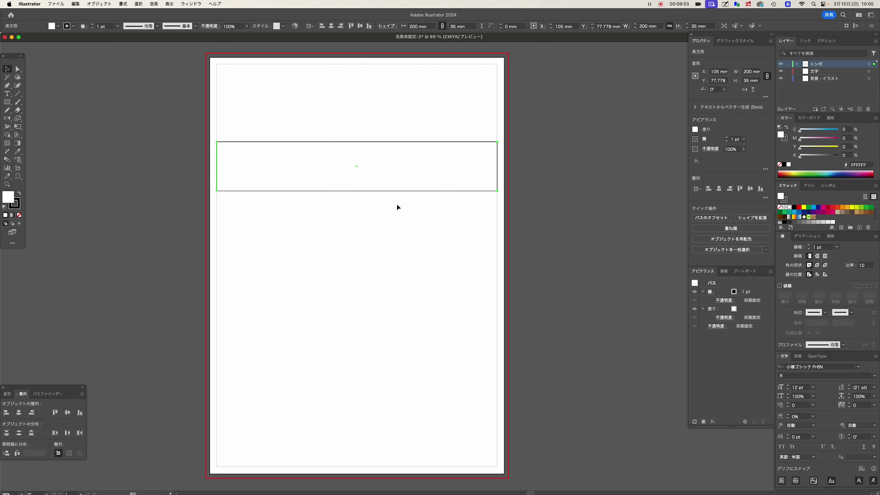
{"action": "key", "text": "Delete"}
{"action": "key", "text": "m"}
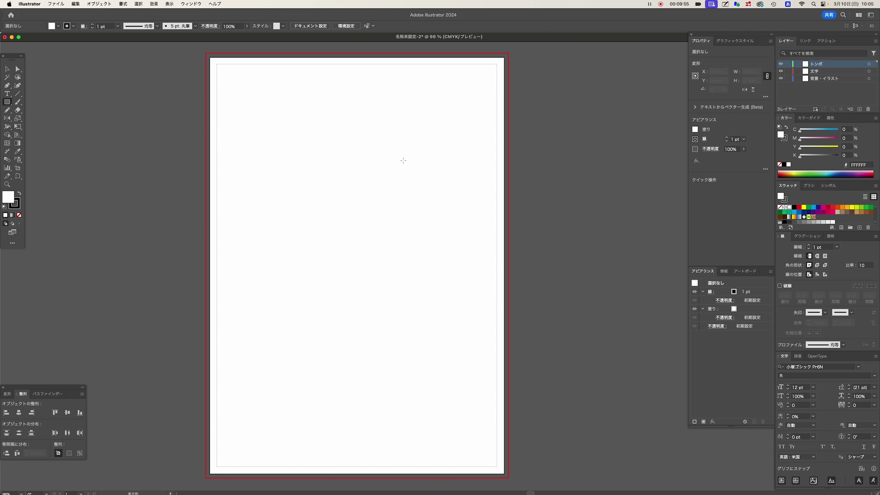
{"action": "left_click", "coordinate": [404, 160]}
Step: Create the 180 × 35 mm rectangle and position it near the top of the page
{"action": "double_click", "coordinate": [425, 242]}
{"action": "type", "text": "180mm"}
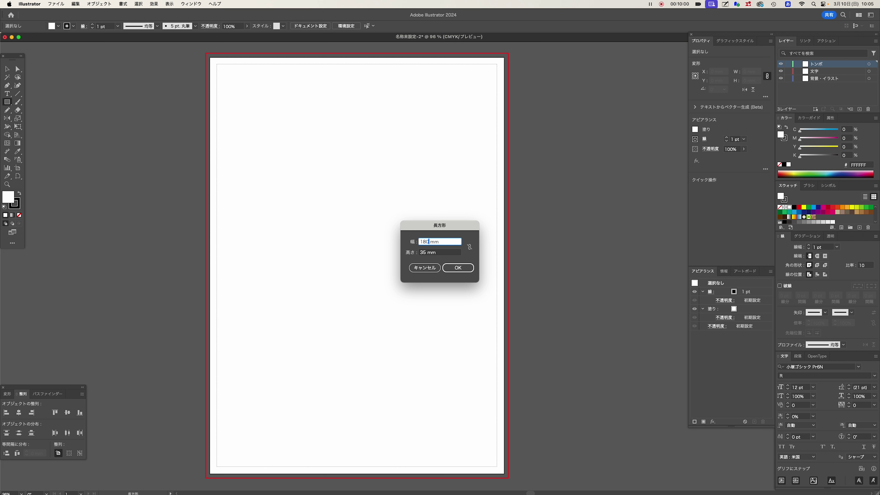
{"action": "key", "text": "Return"}
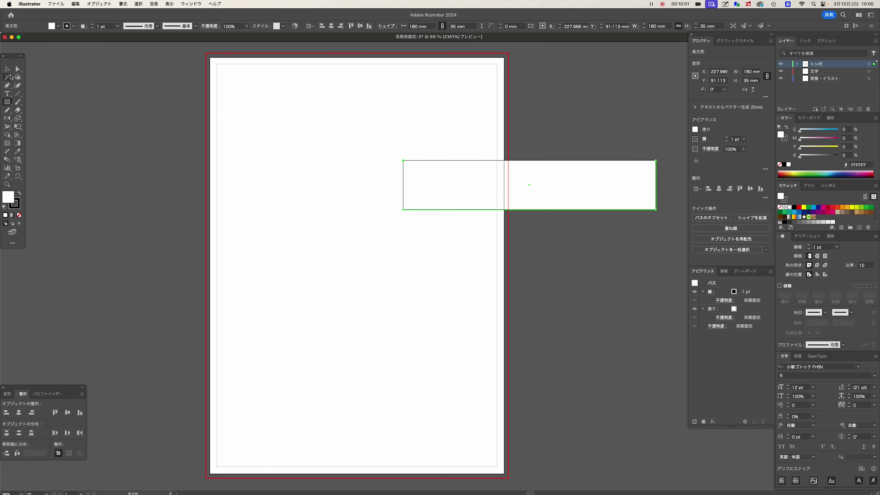
{"action": "left_click", "coordinate": [7, 69]}
{"action": "left_click_drag", "start_coordinate": [526, 185], "coordinate": [358, 121]}
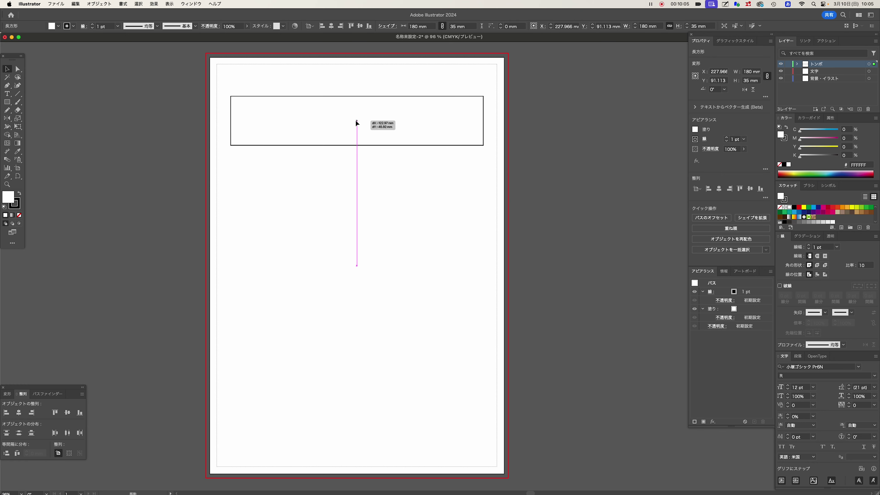
{"action": "left_click_drag", "start_coordinate": [356, 121], "coordinate": [357, 124]}
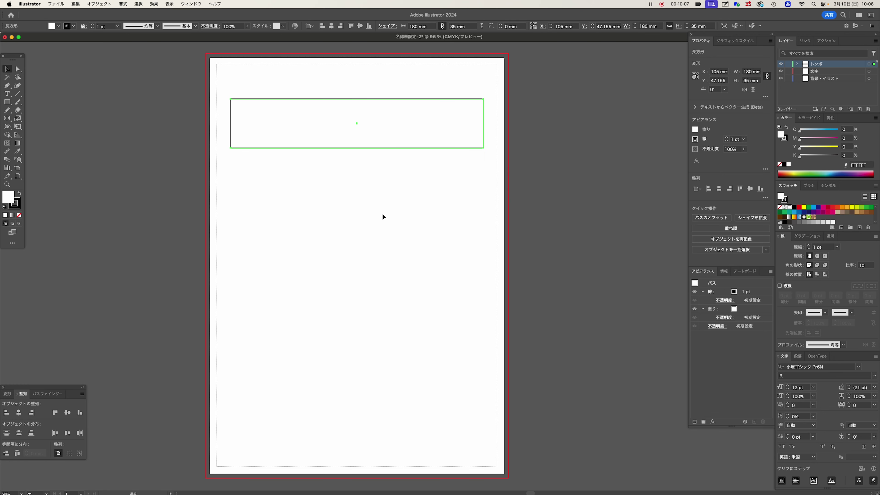
Step: Zoom in, reselect the original upper rectangle, and bring up the Effect menu
{"action": "left_click", "coordinate": [382, 214]}
{"action": "left_click", "coordinate": [456, 138]}
{"action": "mouse_move", "coordinate": [358, 128]}
{"action": "left_mouse_down"}
{"action": "mouse_move", "coordinate": [594, 221]}
{"action": "mouse_move", "coordinate": [569, 205]}
{"action": "mouse_move", "coordinate": [526, 401]}
{"action": "left_mouse_up"}
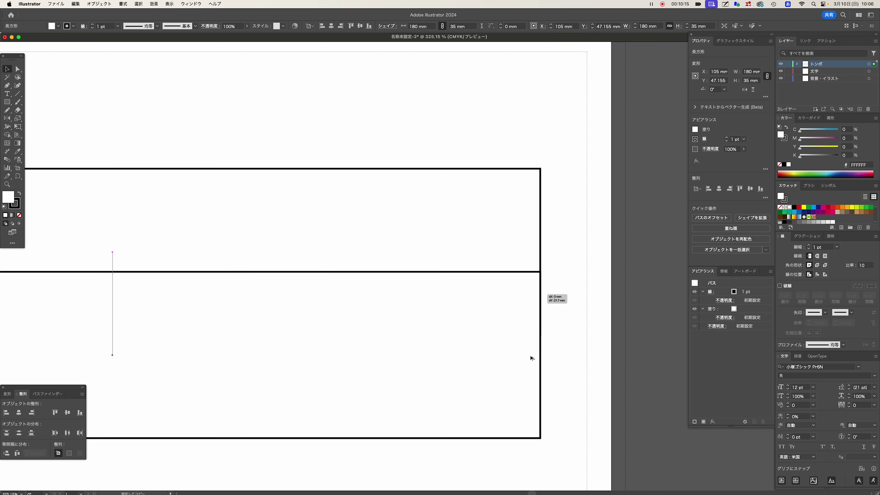
{"action": "left_click", "coordinate": [526, 303]}
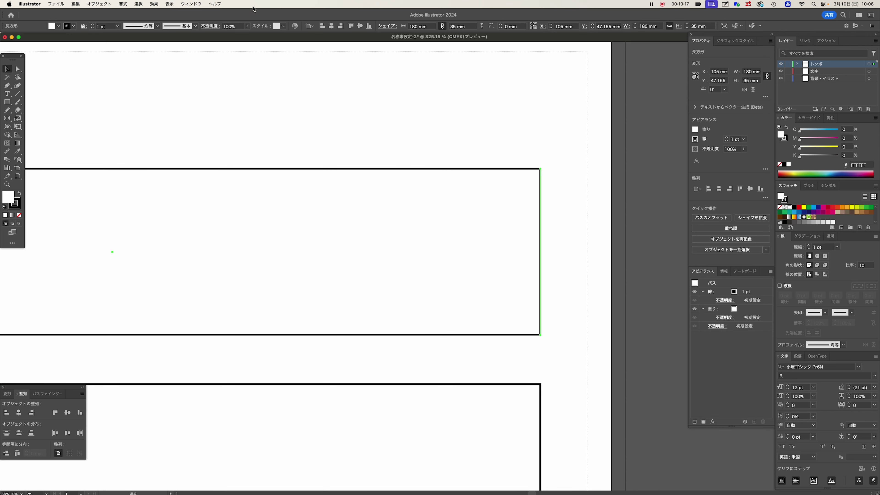
{"action": "left_click", "coordinate": [169, 3]}
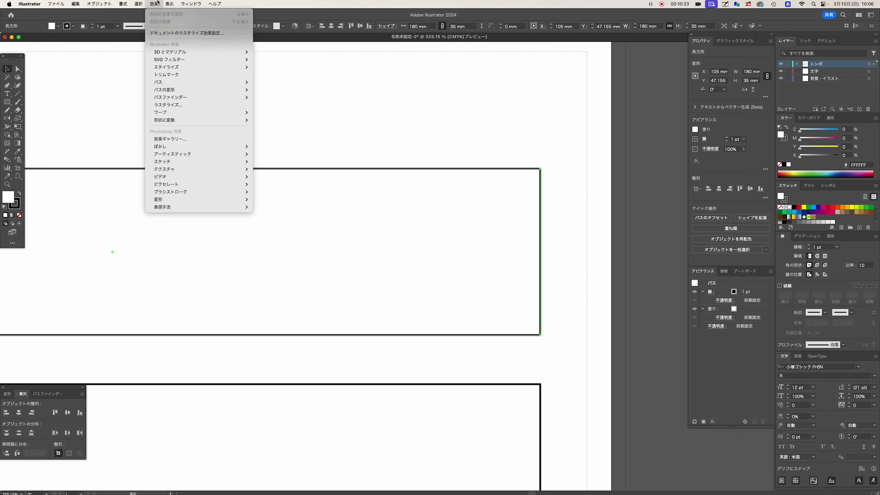
Step: Apply トリムマーク to the upper rectangle and set the lower copy's fill and stroke to none
{"action": "left_click", "coordinate": [165, 75]}
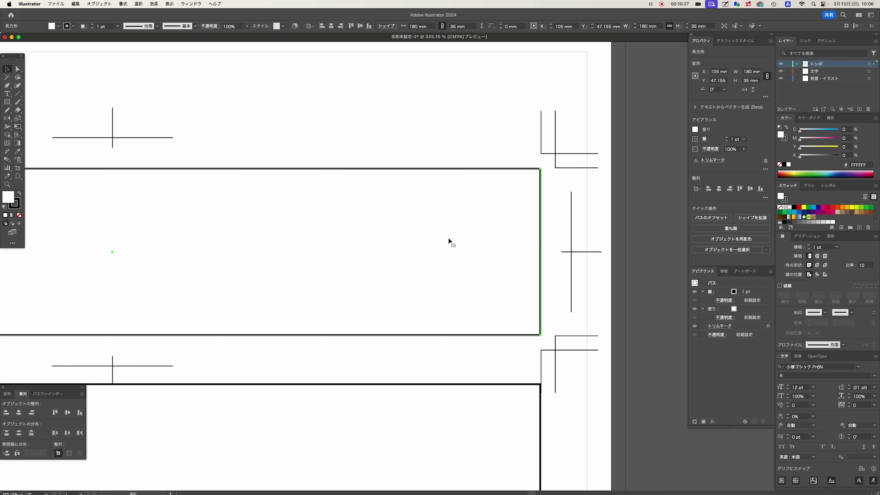
{"action": "scroll", "coordinate": [554, 359], "scroll_direction": "up", "scroll_amount": 5}
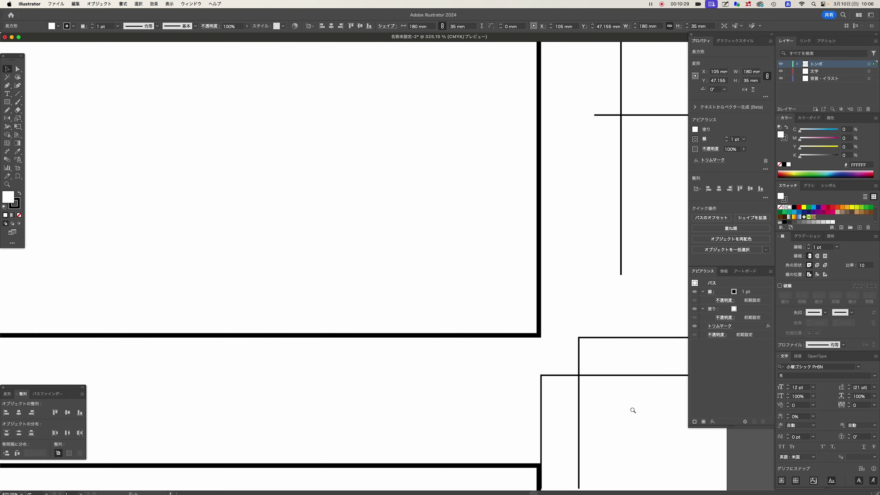
{"action": "scroll", "coordinate": [545, 303], "scroll_direction": "down", "scroll_amount": 3}
{"action": "left_click", "coordinate": [503, 391]}
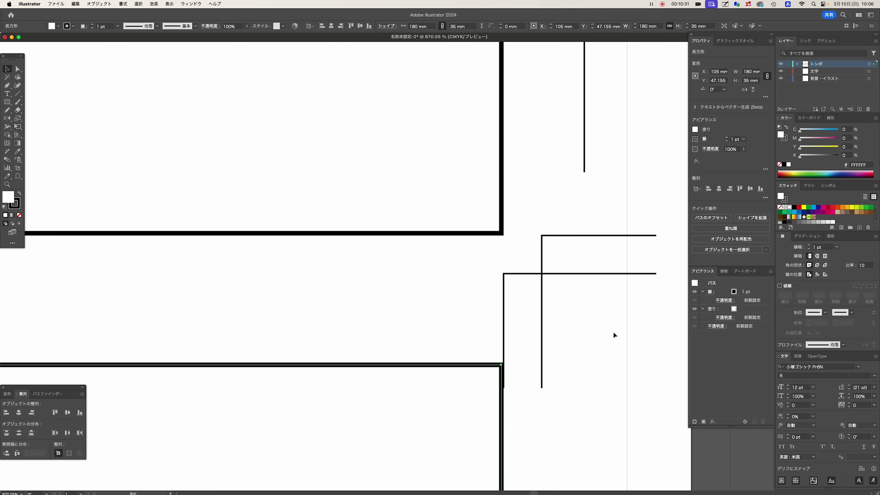
{"action": "left_click", "coordinate": [779, 207]}
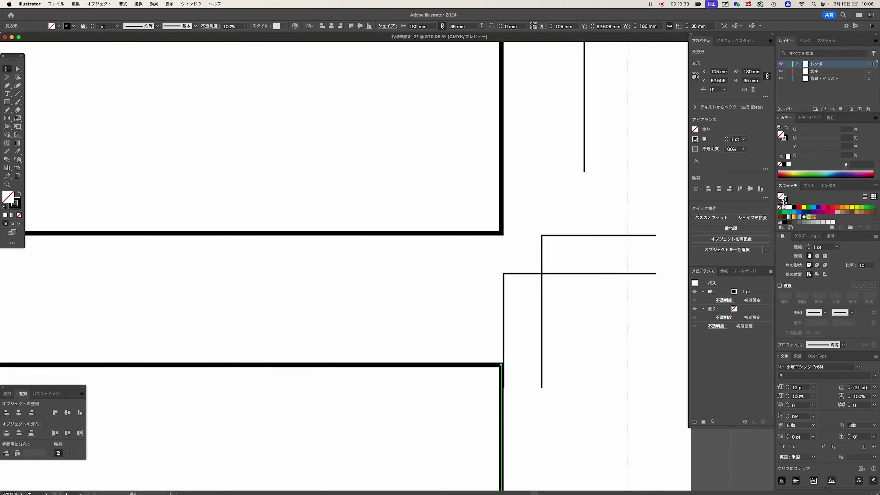
{"action": "left_click", "coordinate": [780, 206]}
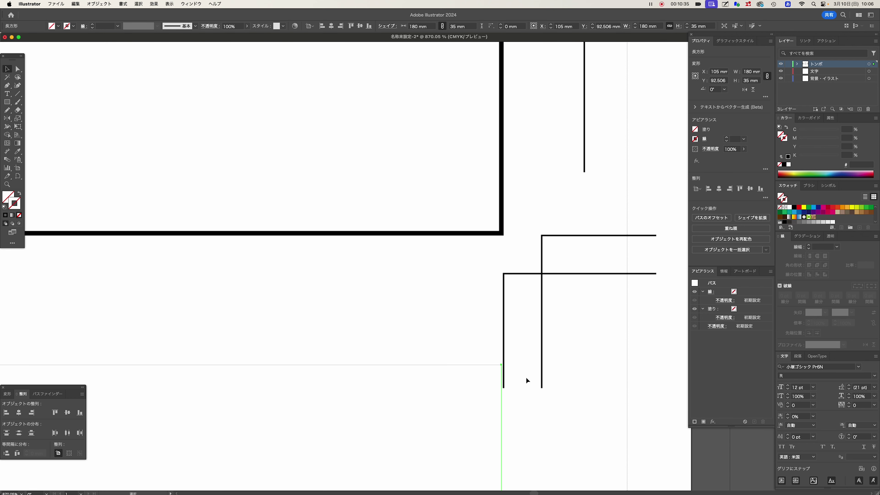
Step: Inspect the corner trim marks and test a 15 pt stroke on the upper rectangle
{"action": "left_click_drag", "start_coordinate": [506, 377], "coordinate": [508, 379]}
{"action": "left_click", "coordinate": [508, 379]}
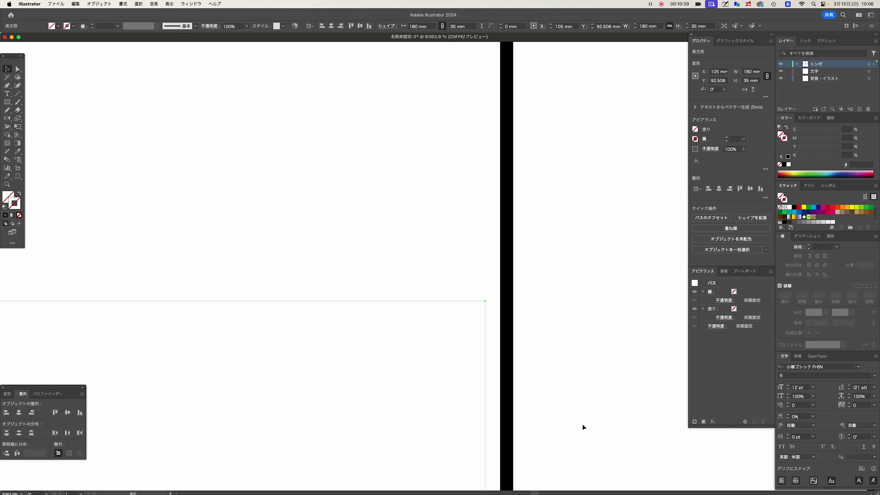
{"action": "left_click", "coordinate": [580, 423]}
{"action": "key", "text": "space"}
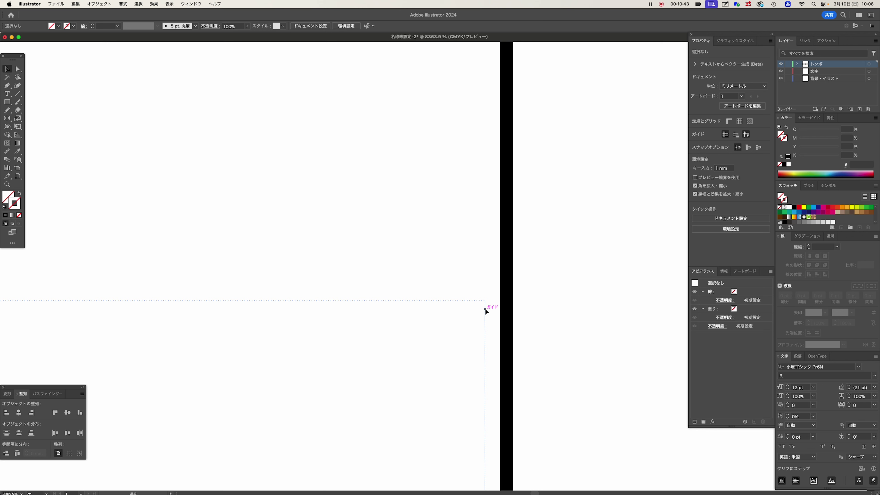
{"action": "left_click", "coordinate": [416, 138], "text": "alt"}
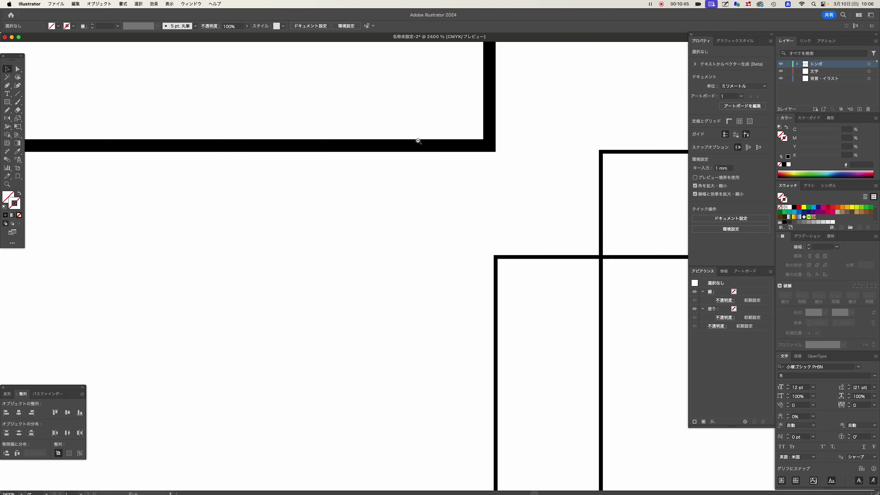
{"action": "left_click", "coordinate": [558, 242]}
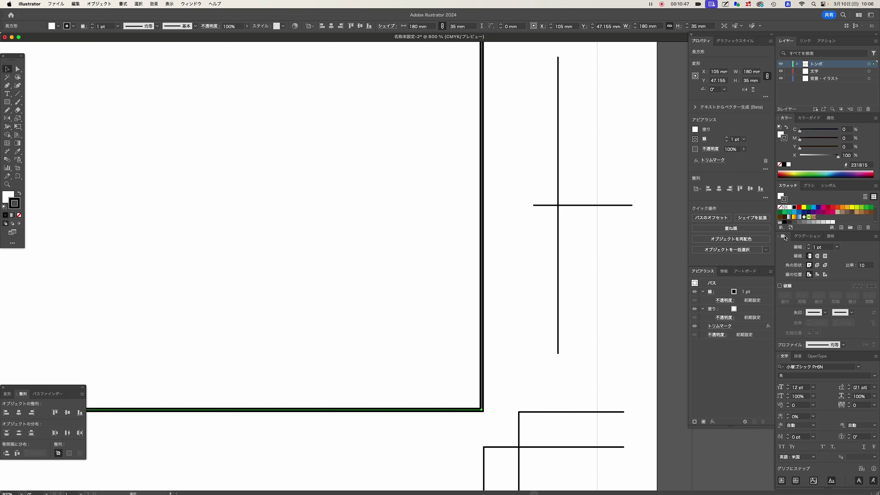
{"action": "left_click", "coordinate": [810, 245]}
{"action": "left_click", "coordinate": [810, 245]}
{"action": "left_click", "coordinate": [810, 245]}
{"action": "left_click", "coordinate": [810, 245]}
Step: Set the trim-marked rectangle's stroke and fill to none
{"action": "key", "text": "ctrl+minus"}
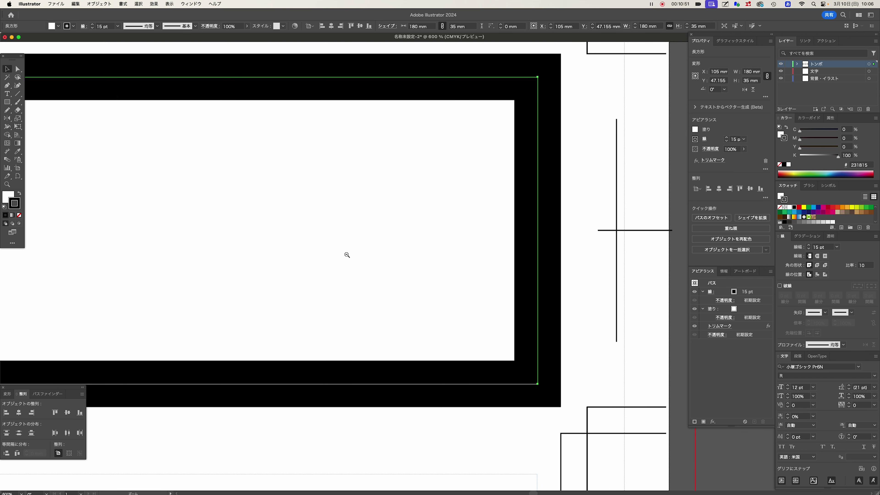
{"action": "key", "text": "ctrl+minus"}
{"action": "key", "text": "ctrl+minus"}
{"action": "key", "text": "ctrl+minus"}
{"action": "left_click", "coordinate": [780, 164]}
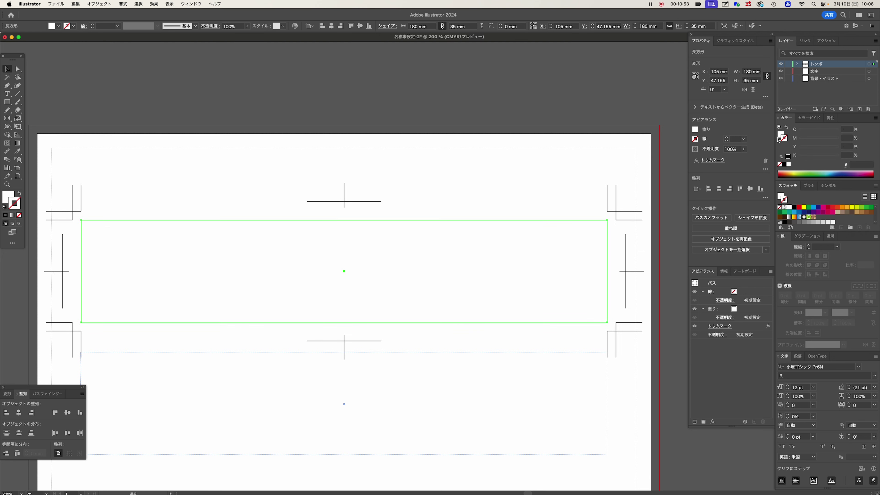
{"action": "left_click", "coordinate": [778, 135]}
{"action": "left_click", "coordinate": [780, 165]}
{"action": "left_click", "coordinate": [148, 169]}
{"action": "scroll", "coordinate": [363, 295], "scroll_direction": "down", "scroll_amount": 2}
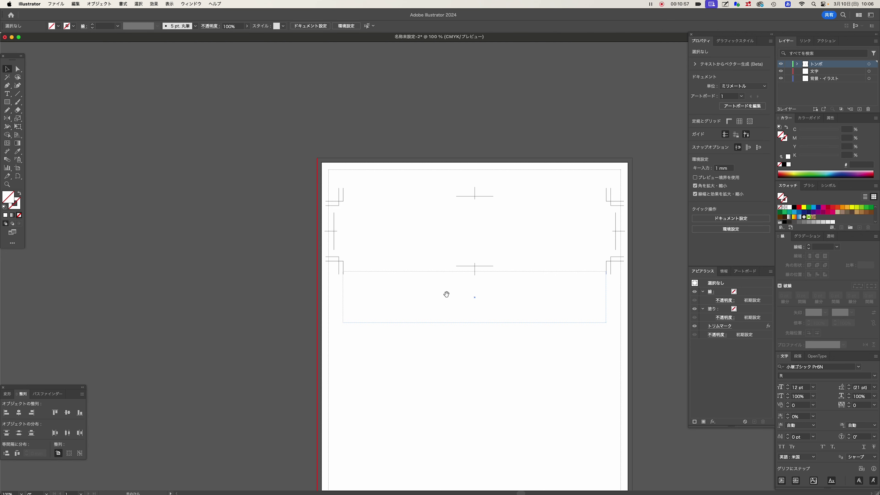
Step: Unlock guides, delete the lower copy rectangle, then lock guides again
{"action": "scroll", "coordinate": [448, 295], "scroll_direction": "right", "scroll_amount": 3}
{"action": "scroll", "coordinate": [348, 230], "scroll_direction": "down", "scroll_amount": 2}
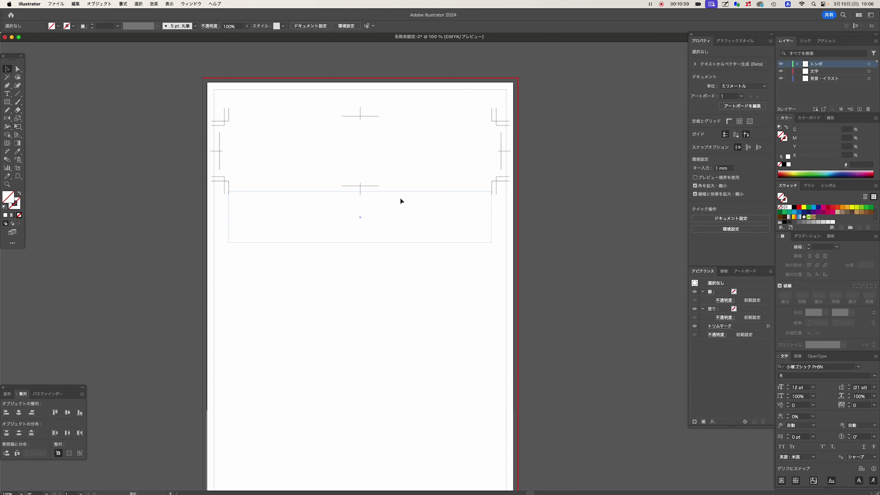
{"action": "right_click", "coordinate": [468, 238]}
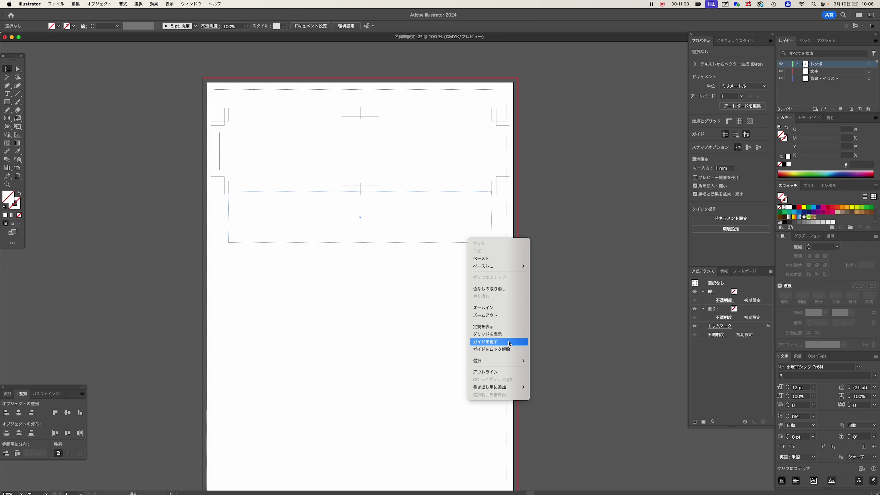
{"action": "left_click", "coordinate": [374, 286]}
{"action": "left_click", "coordinate": [431, 242]}
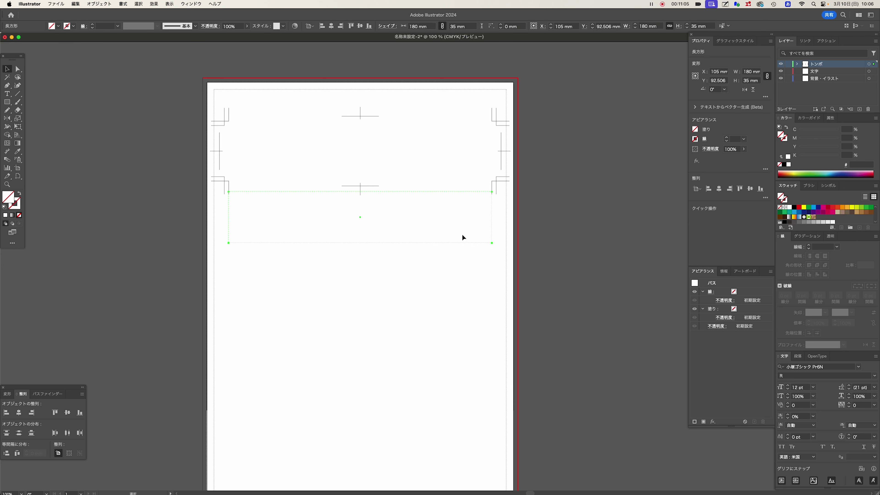
{"action": "key", "text": "Delete"}
{"action": "right_click", "coordinate": [455, 241]}
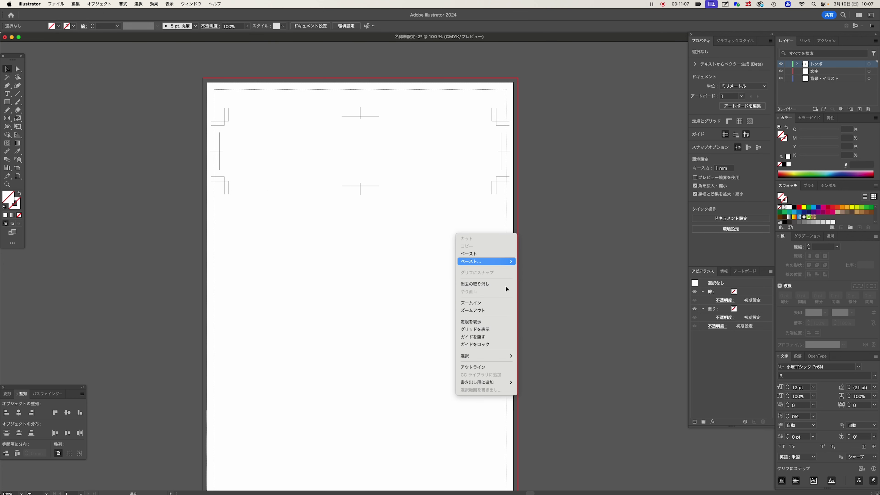
{"action": "left_click", "coordinate": [485, 344]}
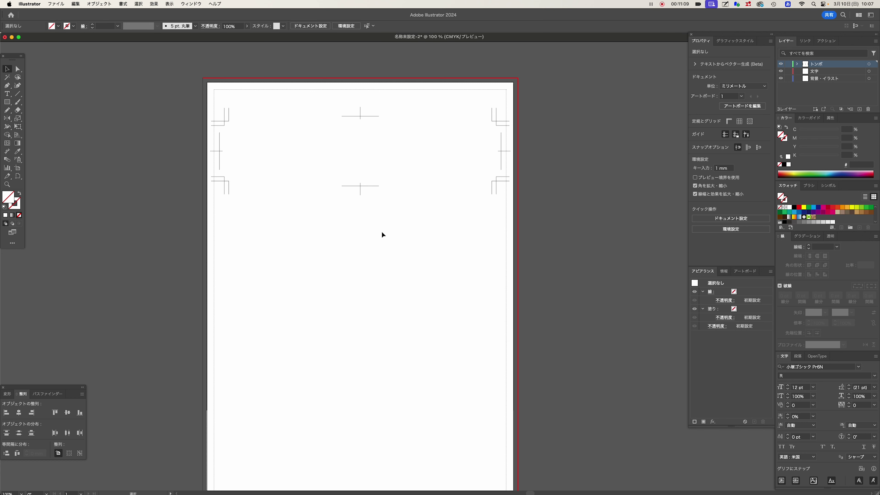
Step: Move the trim-marked rectangle higher on the page, to Y 38.233 mm
{"action": "mouse_move", "coordinate": [326, 170]}
{"action": "left_mouse_down"}
{"action": "mouse_move", "coordinate": [394, 182]}
{"action": "mouse_move", "coordinate": [392, 164]}
{"action": "left_mouse_up"}
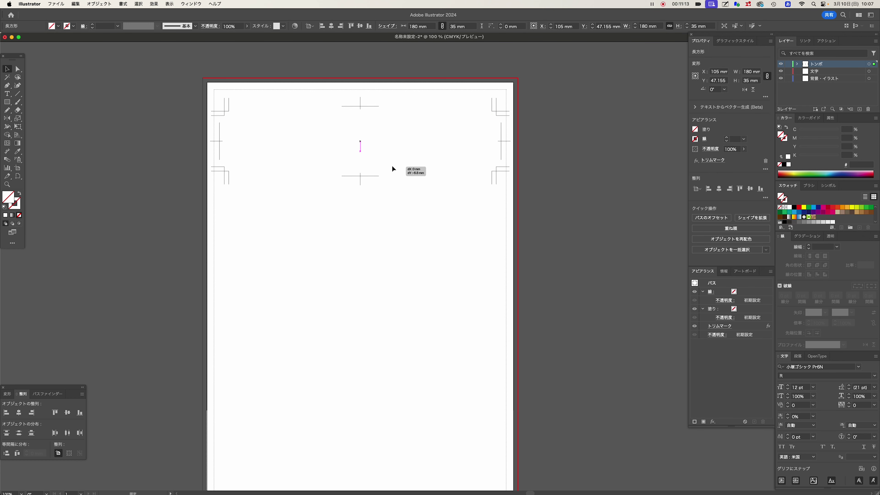
{"action": "left_click", "coordinate": [399, 201]}
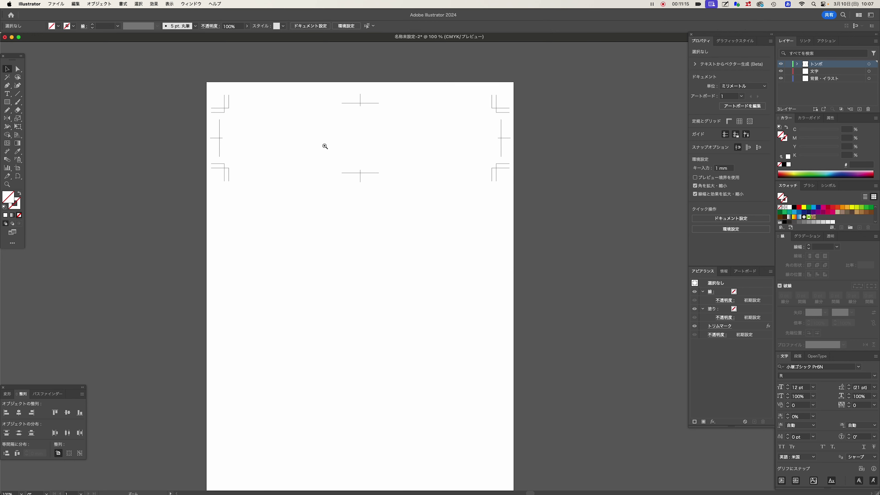
{"action": "scroll", "coordinate": [324, 144], "scroll_direction": "up", "scroll_amount": 3}
{"action": "left_click", "coordinate": [388, 174]}
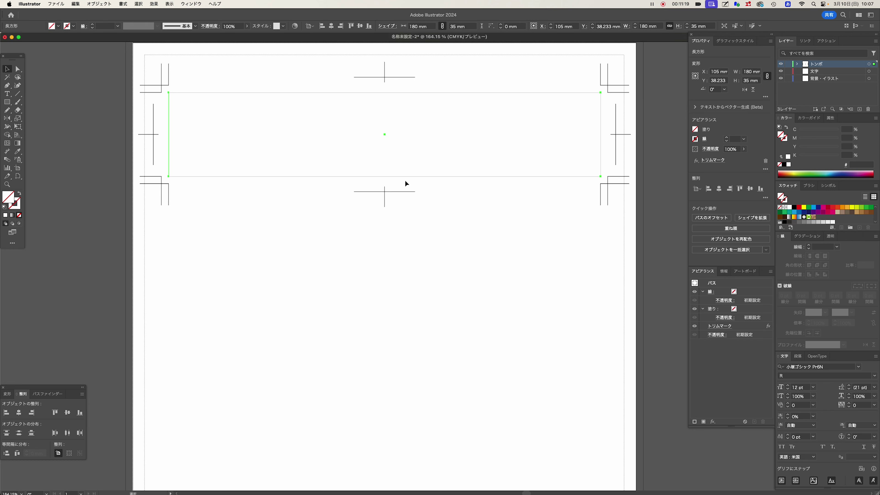
Step: Draw another 180 × 35 mm rectangle and move it onto the trim-marked one
{"action": "left_click", "coordinate": [500, 253]}
{"action": "left_click", "coordinate": [7, 102]}
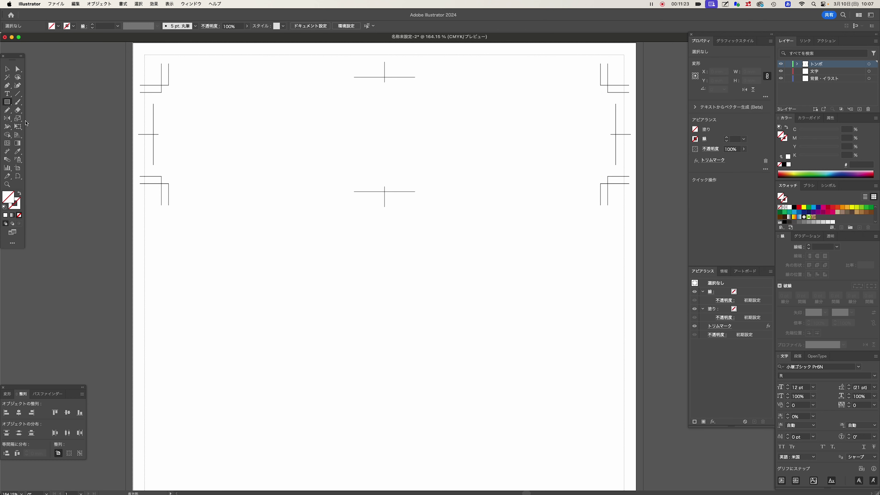
{"action": "left_click", "coordinate": [239, 238]}
{"action": "key", "text": "Return"}
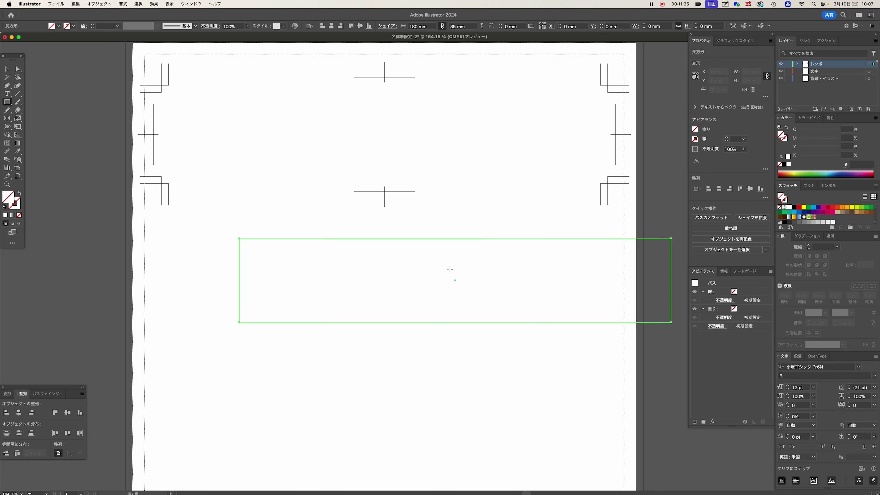
{"action": "key", "text": "v"}
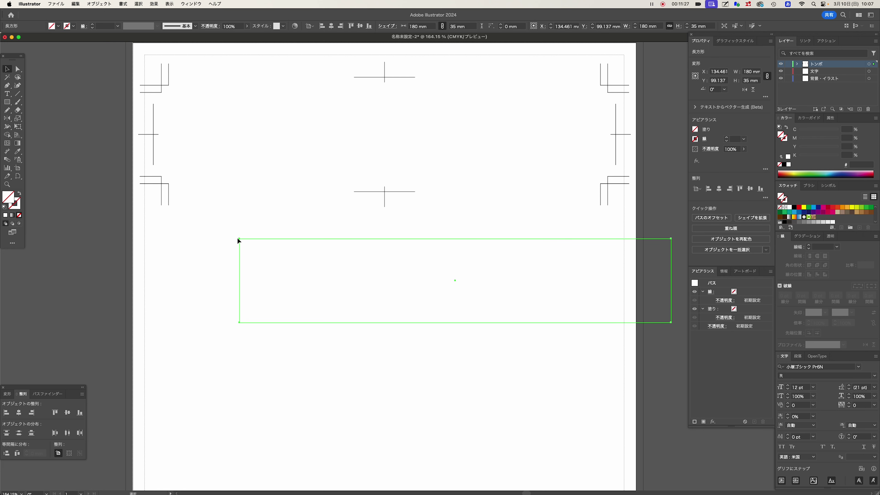
{"action": "left_click_drag", "start_coordinate": [238, 239], "coordinate": [171, 95]}
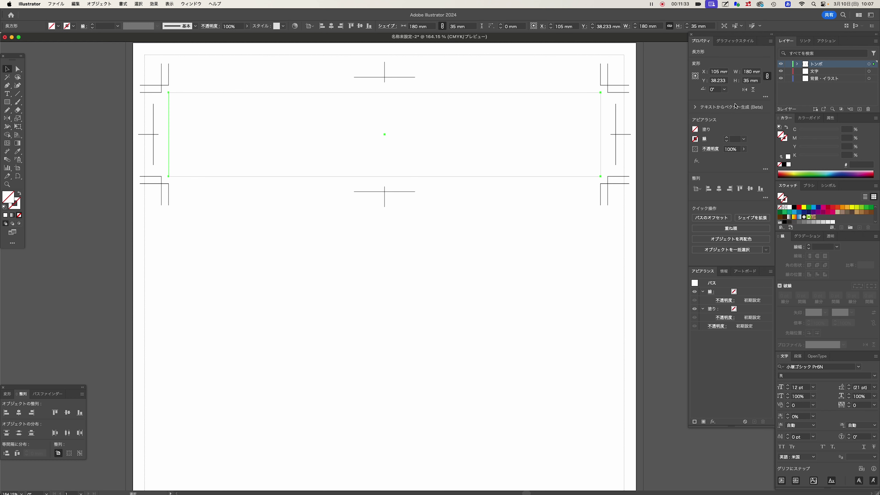
Step: Give the new frame rectangle a black 0.3 pt stroke
{"action": "left_click", "coordinate": [786, 139]}
{"action": "left_click", "coordinate": [794, 207]}
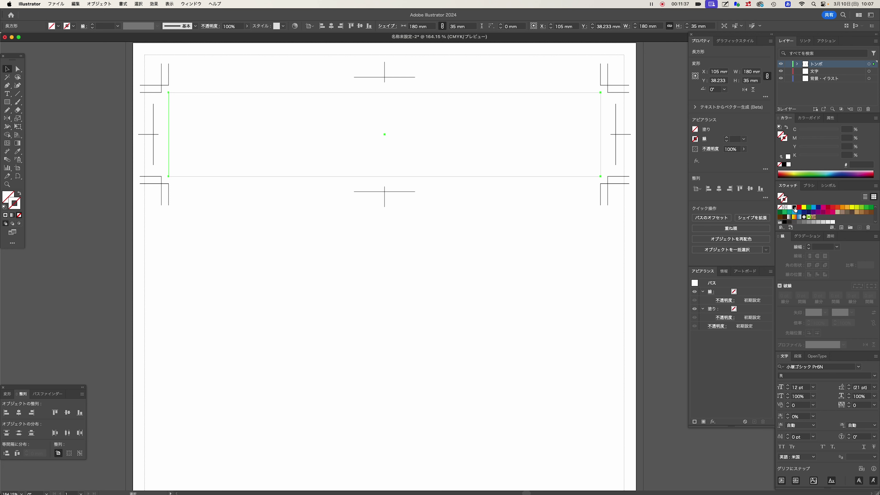
{"action": "double_click", "coordinate": [815, 247]}
{"action": "type", "text": ".3"}
{"action": "key", "text": "Return"}
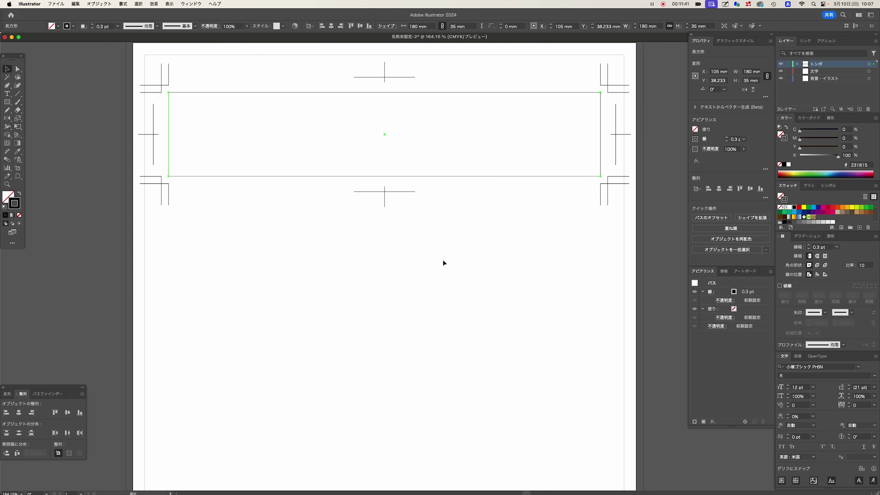
Step: Zoom out and check the frame rectangle, then bring up the Layers panel menu
{"action": "left_click", "coordinate": [443, 260]}
{"action": "key", "text": "z"}
{"action": "left_click", "coordinate": [424, 241], "text": "alt"}
{"action": "scroll", "coordinate": [476, 241], "scroll_direction": "right", "scroll_amount": 2}
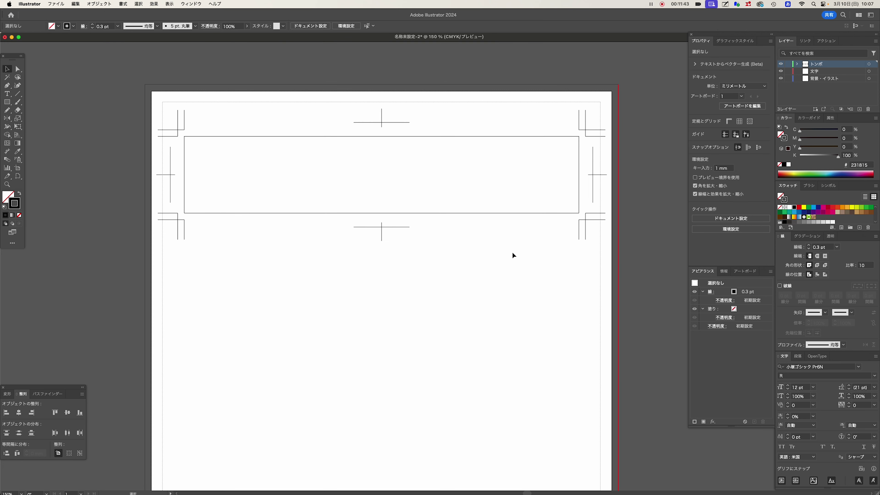
{"action": "left_click_drag", "start_coordinate": [592, 216], "coordinate": [618, 193]}
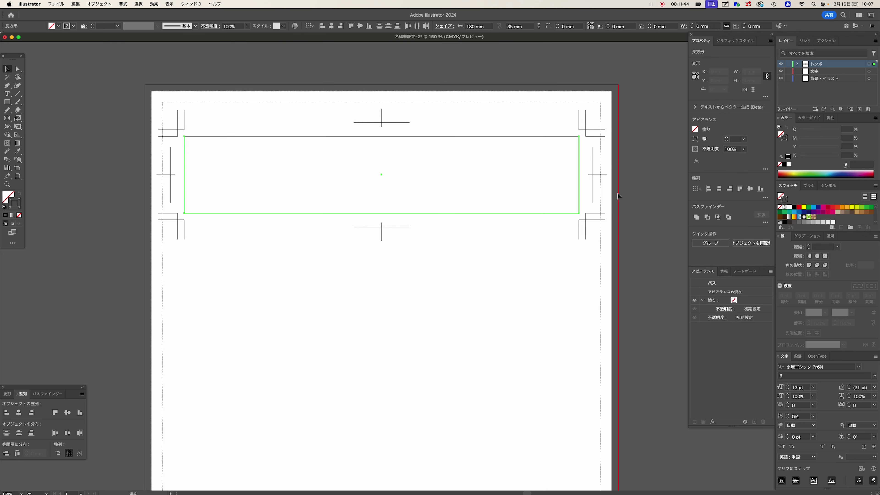
{"action": "left_click", "coordinate": [620, 232]}
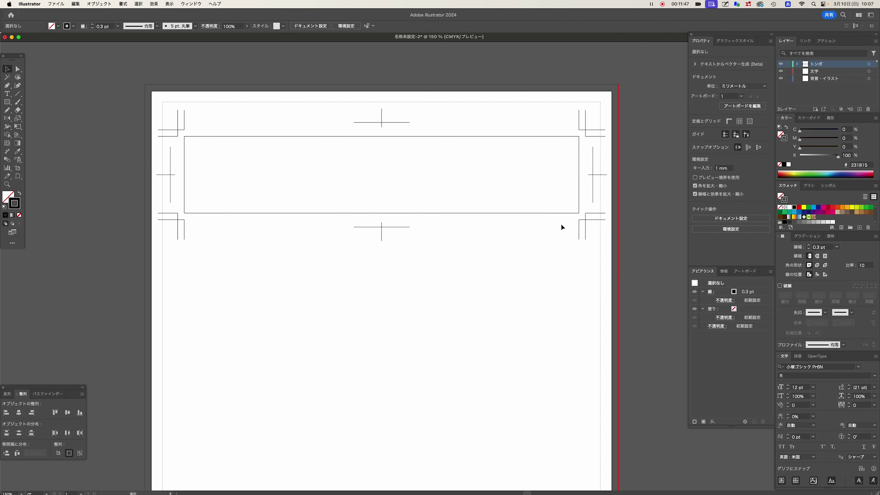
{"action": "left_click", "coordinate": [551, 213]}
{"action": "left_click", "coordinate": [553, 254]}
{"action": "scroll", "coordinate": [242, 285], "scroll_direction": "right", "scroll_amount": 2}
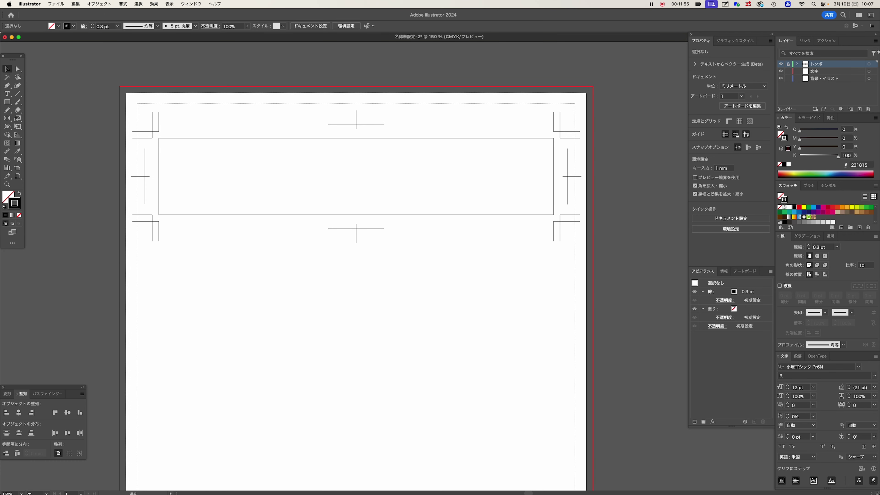
{"action": "left_click", "coordinate": [875, 41]}
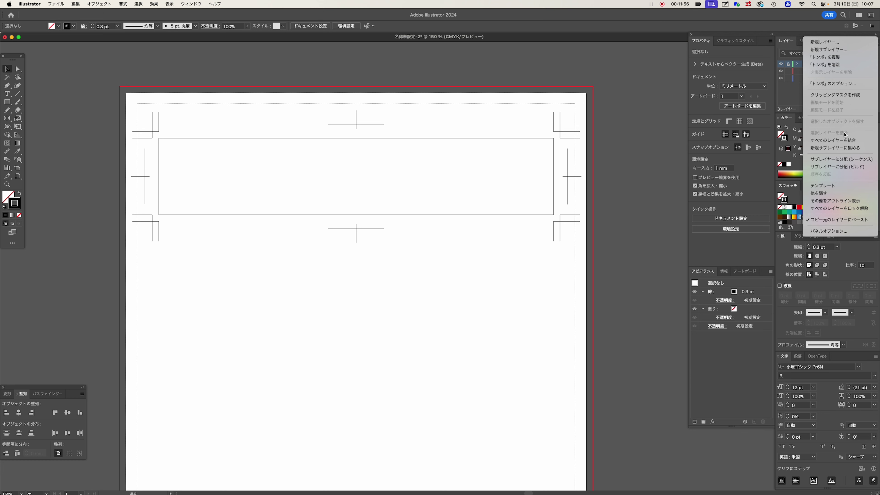
Step: Accept the Layers Panel Options with OK, then minimise Illustrator
{"action": "left_click", "coordinate": [827, 230]}
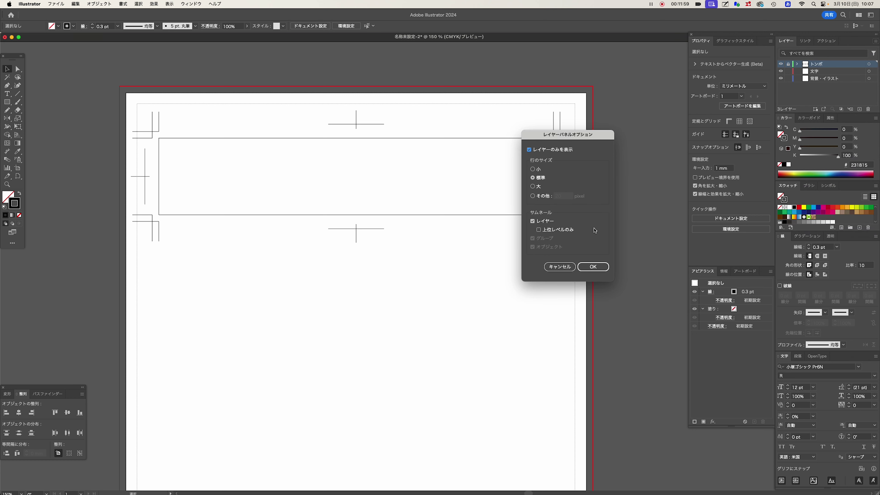
{"action": "left_click", "coordinate": [593, 266]}
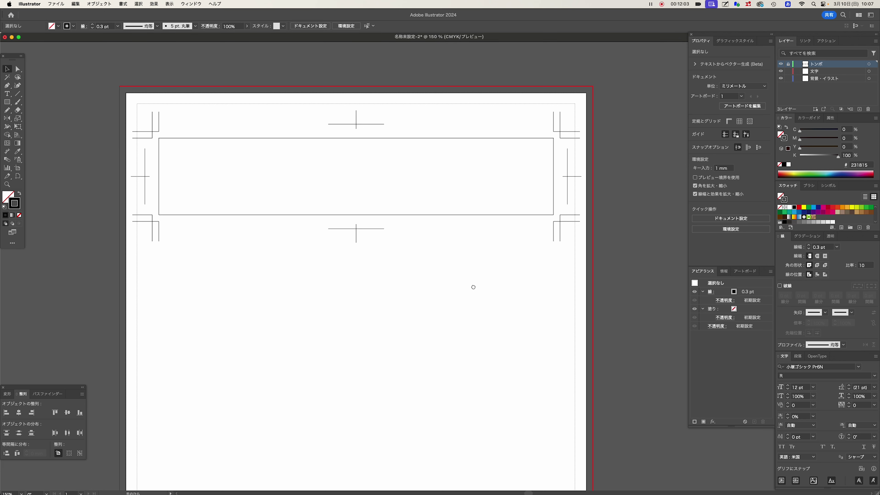
{"action": "scroll", "coordinate": [449, 267], "scroll_direction": "down", "scroll_amount": 1}
{"action": "scroll", "coordinate": [447, 250], "scroll_direction": "down", "scroll_amount": 2}
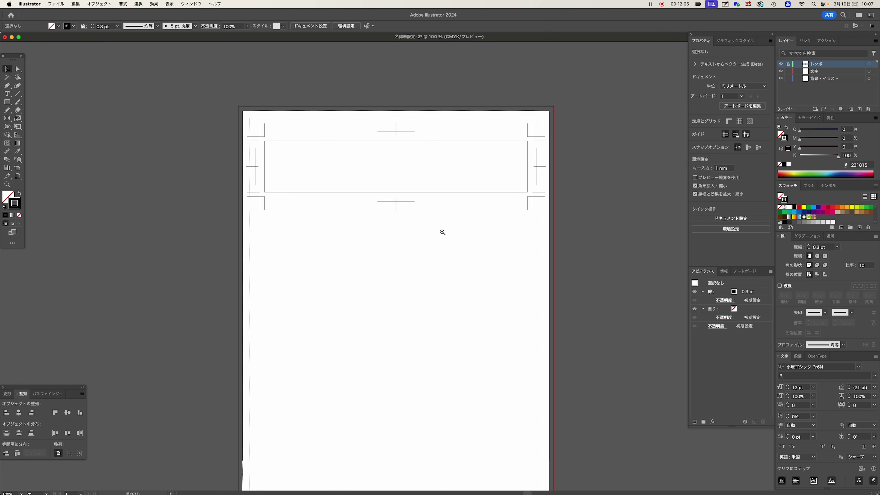
{"action": "scroll", "coordinate": [440, 318], "scroll_direction": "up", "scroll_amount": 2}
{"action": "scroll", "coordinate": [412, 284], "scroll_direction": "down", "scroll_amount": 1}
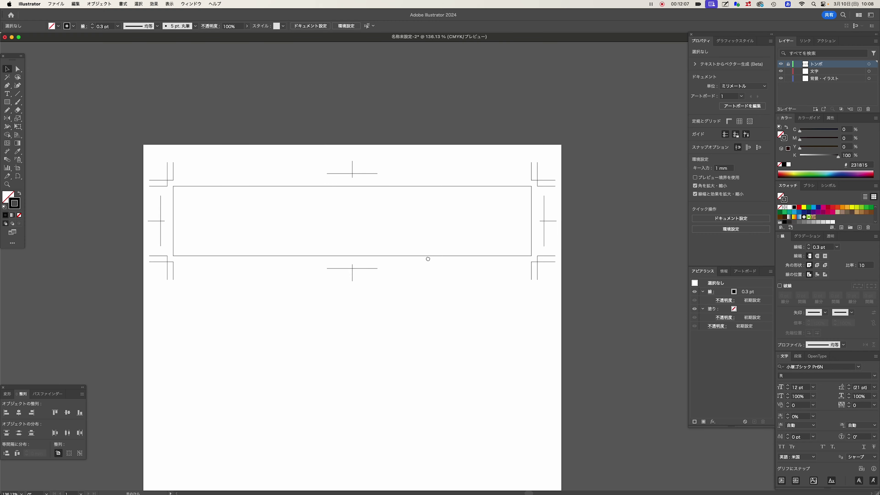
{"action": "scroll", "coordinate": [412, 271], "scroll_direction": "up", "scroll_amount": 2}
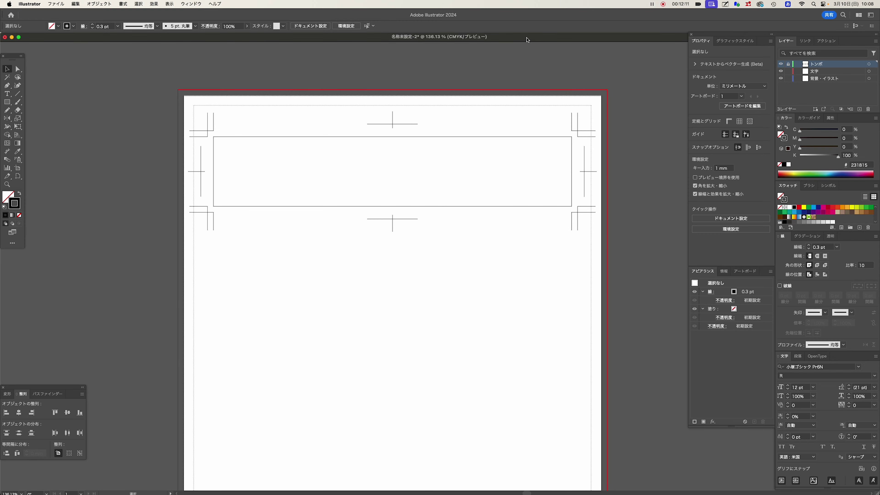
{"action": "key", "text": "super+m"}
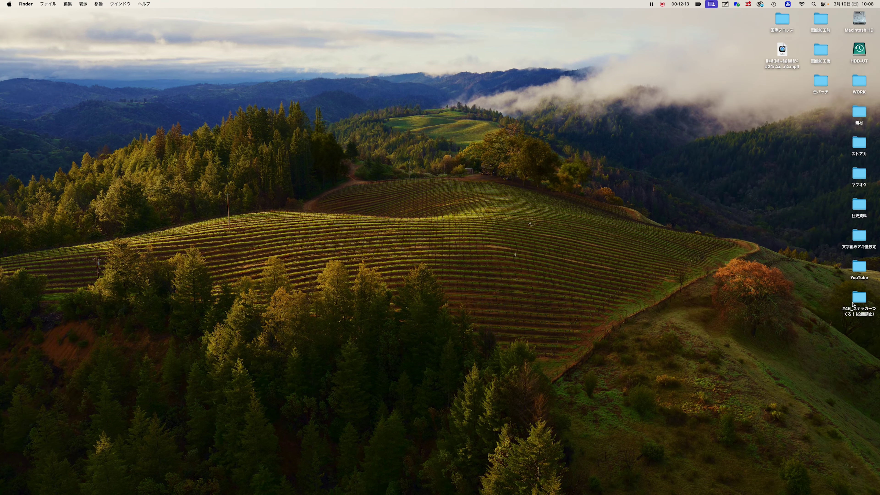
Step: Open 名称未設定.txt from the sticker project folder in TextEdit
{"action": "double_click", "coordinate": [854, 300]}
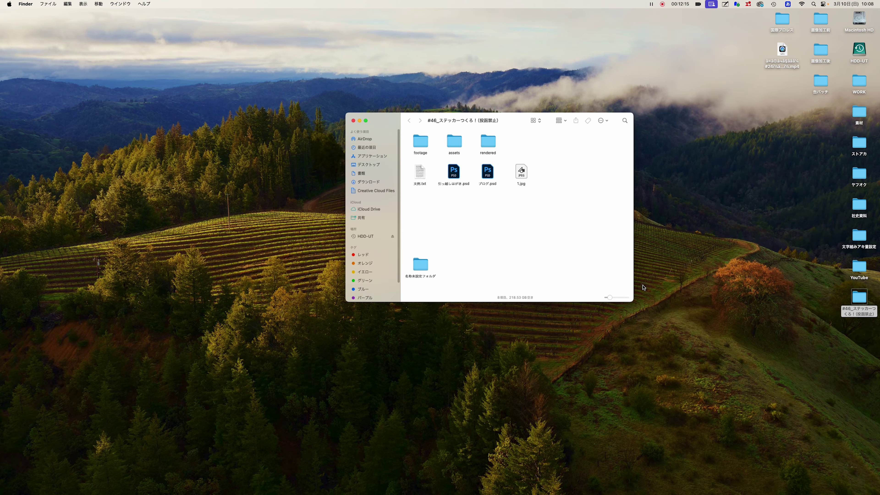
{"action": "key", "text": "super+shift+n"}
{"action": "double_click", "coordinate": [442, 124]}
{"action": "left_click", "coordinate": [551, 217]}
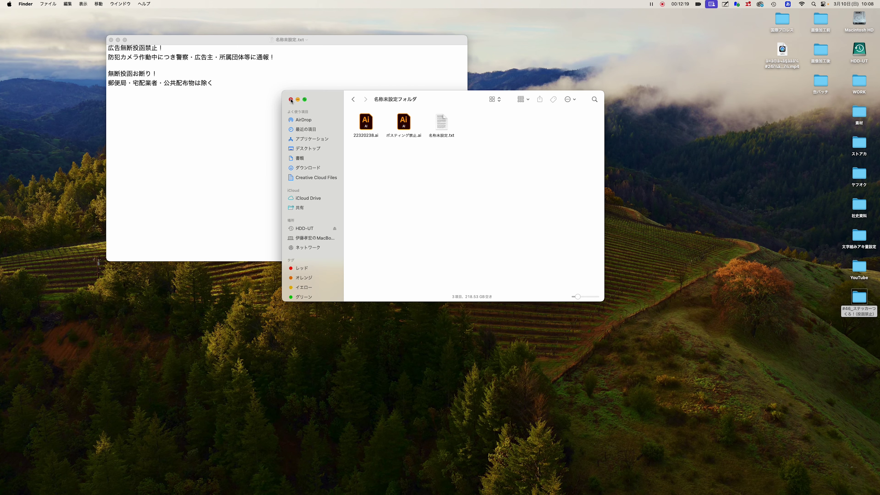
{"action": "left_click", "coordinate": [291, 100]}
{"action": "left_click", "coordinate": [242, 117]}
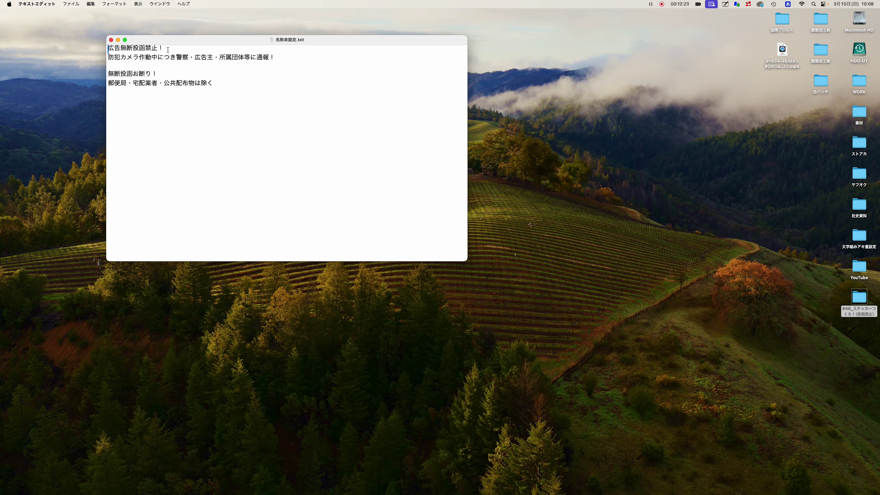
Step: Select the headline 広告無断投函禁止！, move the window aside, and restore Illustrator
{"action": "left_click_drag", "start_coordinate": [168, 49], "coordinate": [108, 48]}
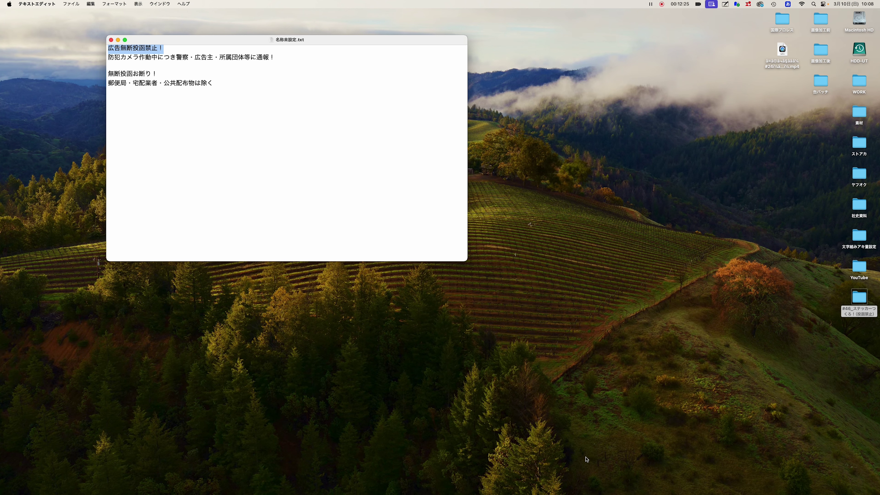
{"action": "left_click_drag", "start_coordinate": [382, 42], "coordinate": [763, 239]}
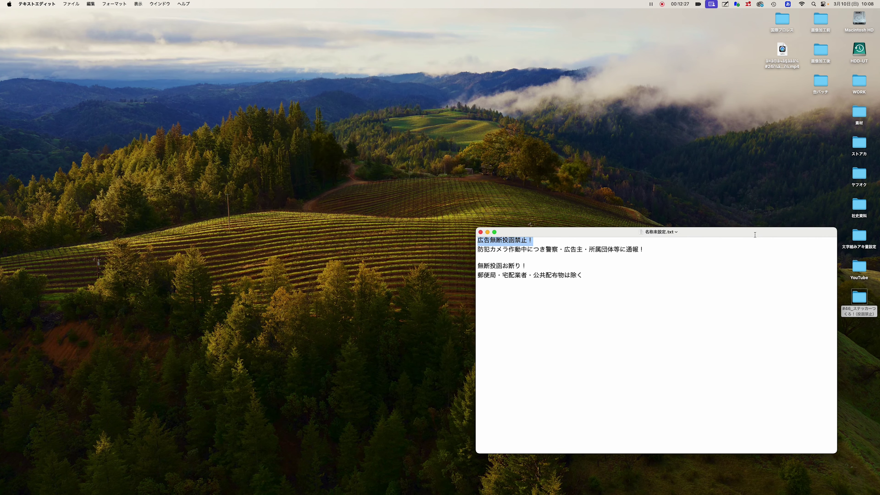
{"action": "left_click", "coordinate": [657, 486]}
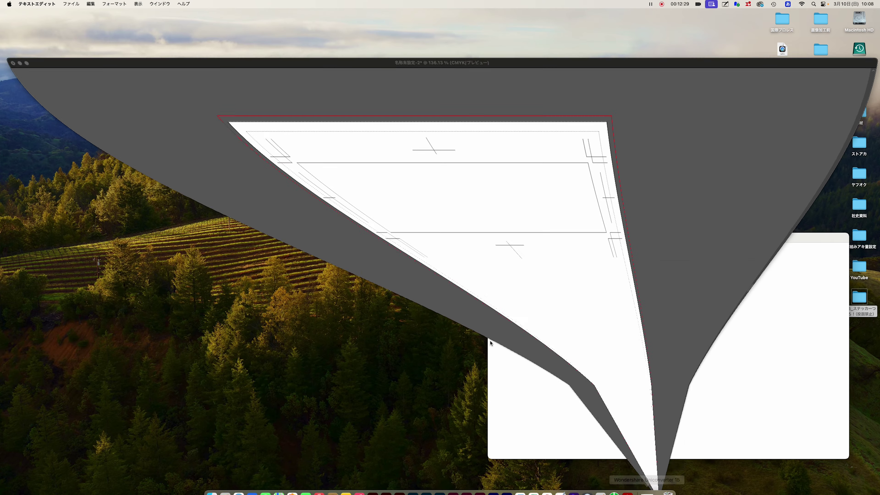
Step: Type the headline 広告無断投函禁止！ on the 文字 layer and move it into the frame
{"action": "left_click", "coordinate": [7, 94]}
{"action": "left_click", "coordinate": [828, 72]}
{"action": "left_click", "coordinate": [302, 251]}
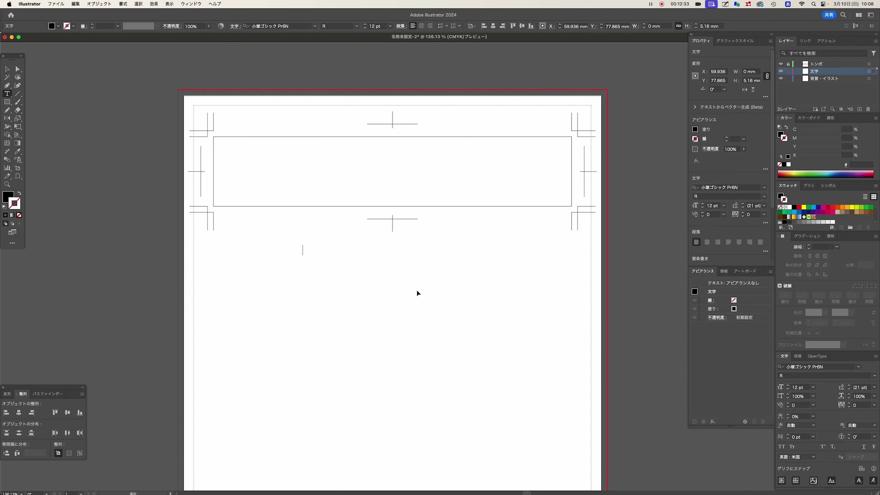
{"action": "type", "text": "広告無断投函禁止！"}
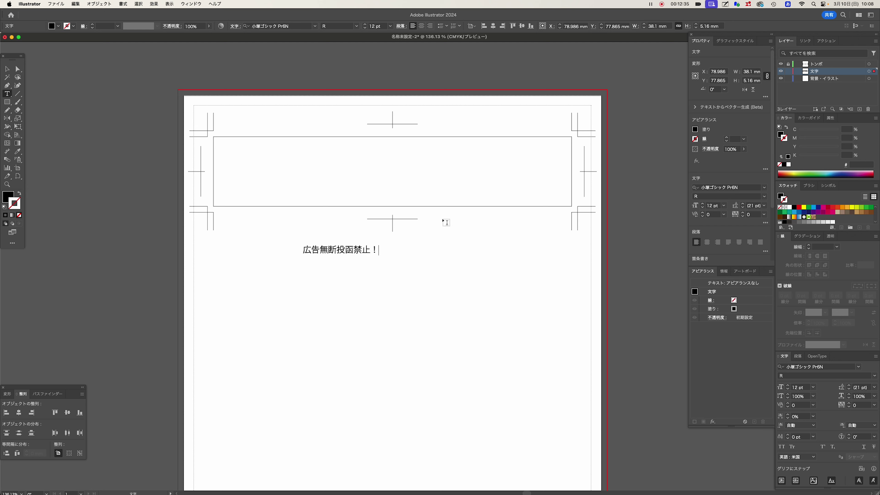
{"action": "left_click", "coordinate": [7, 68]}
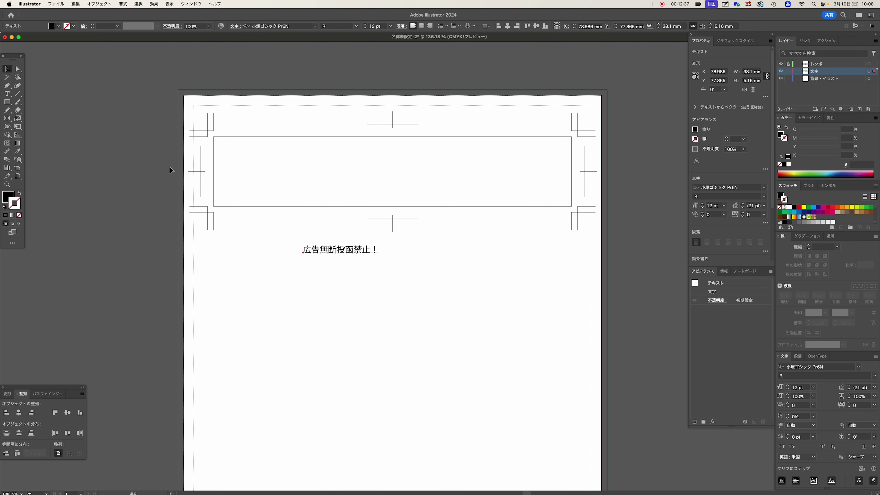
{"action": "left_click_drag", "start_coordinate": [331, 254], "coordinate": [233, 174]}
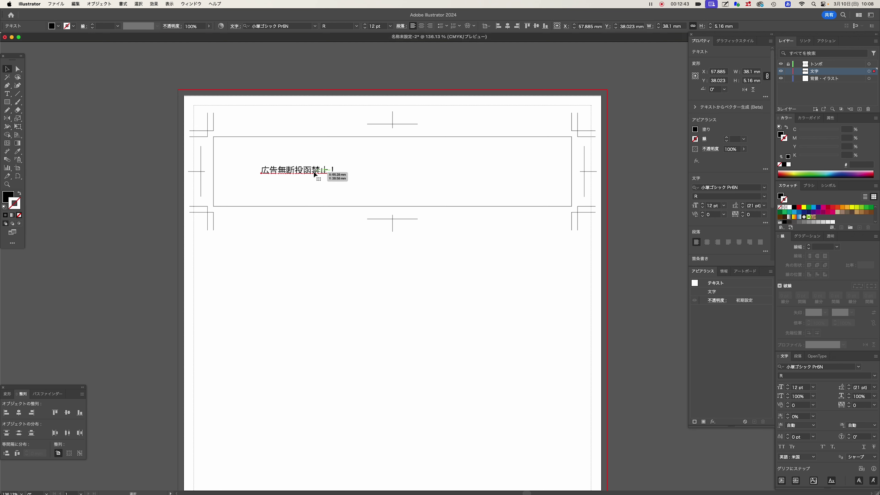
Step: Enlarge the headline to about 47.78 pt and stack copies below the frame
{"action": "left_click", "coordinate": [18, 119]}
{"action": "left_click", "coordinate": [7, 68]}
{"action": "left_click", "coordinate": [162, 4]}
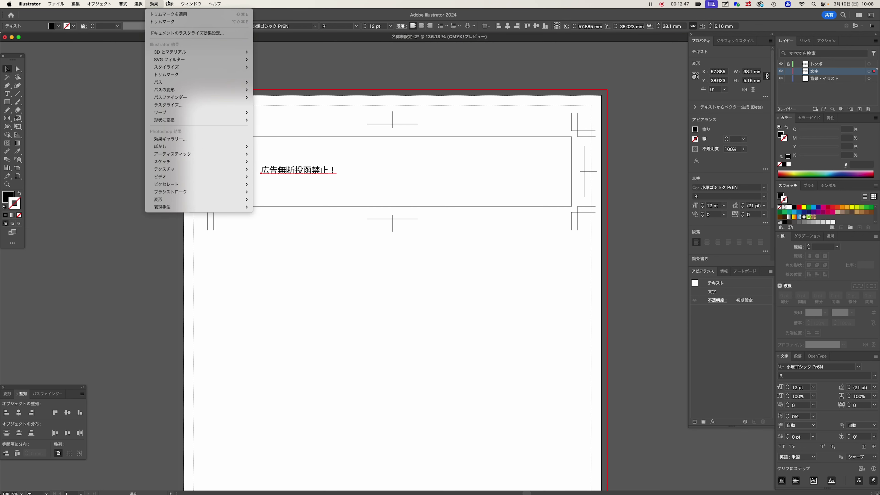
{"action": "key", "text": "Return"}
{"action": "left_click_drag", "start_coordinate": [338, 167], "coordinate": [562, 104]}
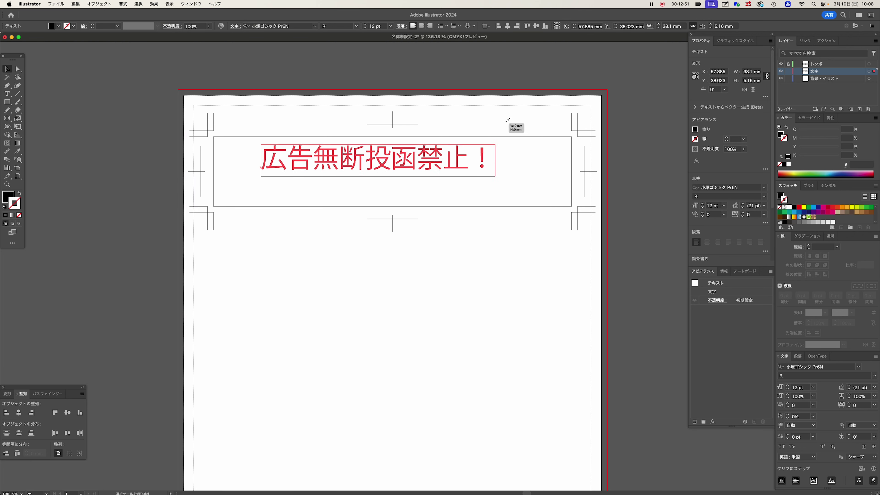
{"action": "left_click_drag", "start_coordinate": [419, 155], "coordinate": [413, 266]}
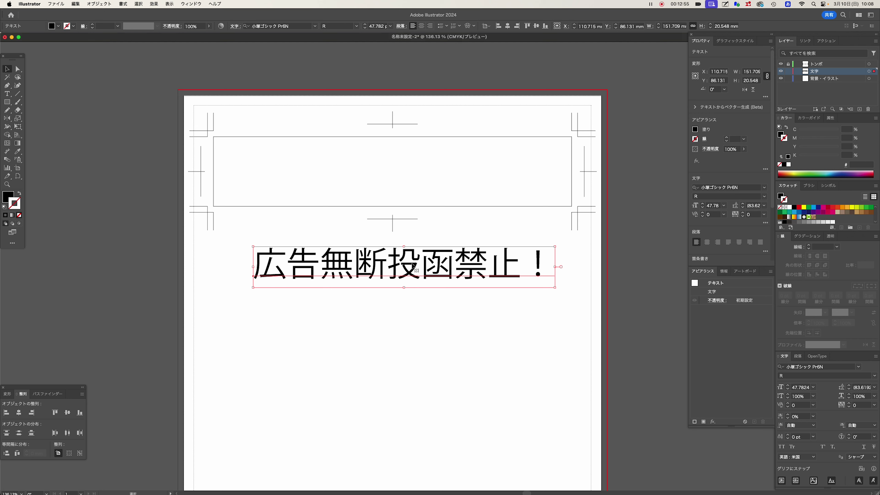
{"action": "mouse_move", "coordinate": [416, 270]}
{"action": "left_mouse_down"}
{"action": "mouse_move", "coordinate": [402, 313]}
{"action": "mouse_move", "coordinate": [405, 366]}
{"action": "left_mouse_up"}
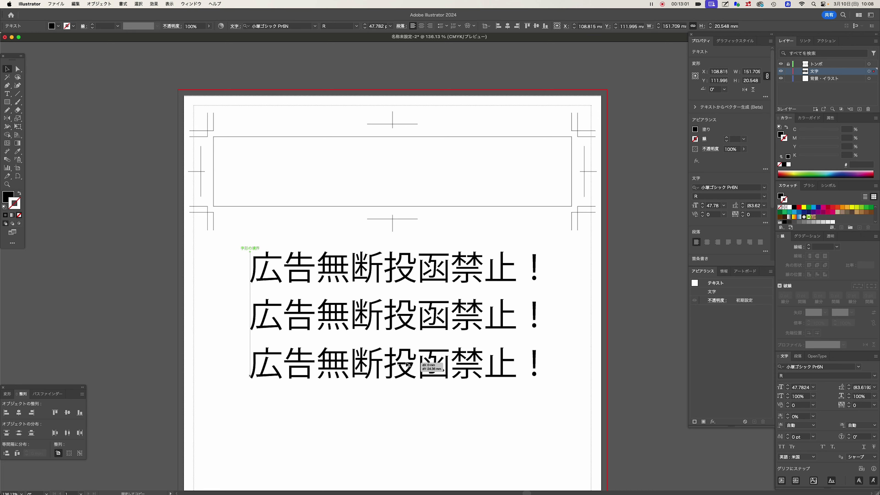
{"action": "left_click_drag", "start_coordinate": [429, 300], "coordinate": [414, 196]}
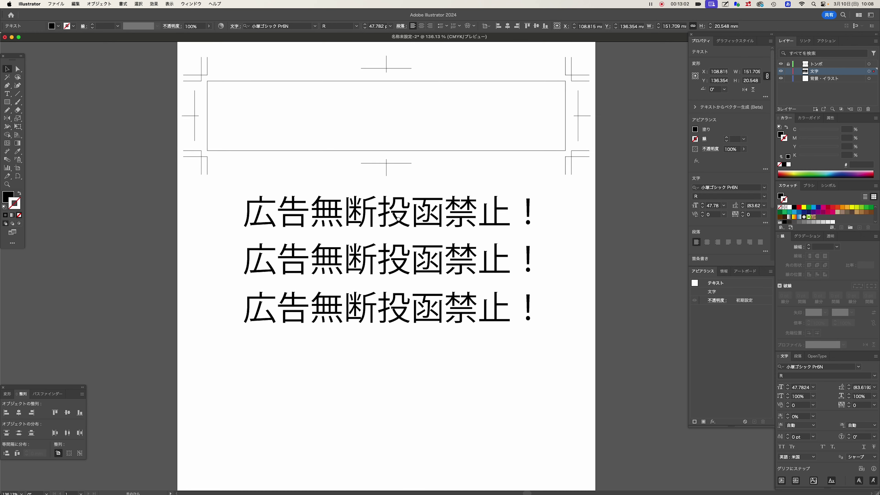
Step: Select all three headline lines and set their kerning to メトリクス
{"action": "left_click", "coordinate": [464, 338]}
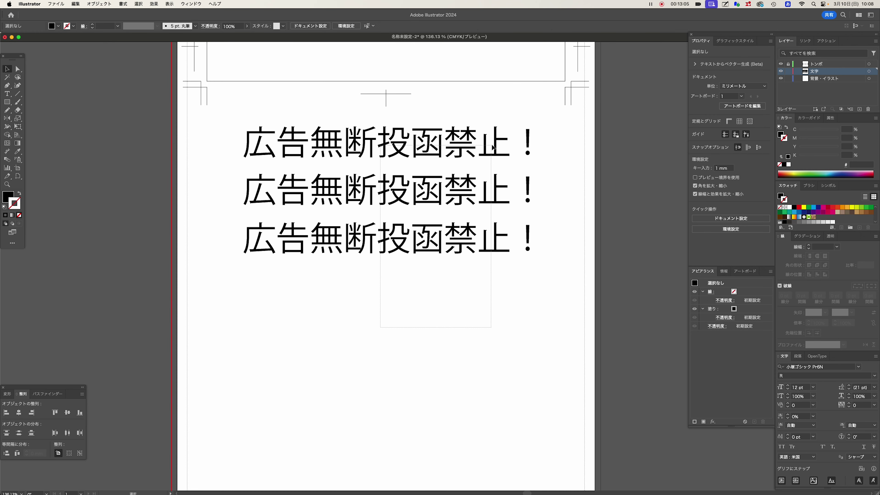
{"action": "left_click_drag", "start_coordinate": [449, 187], "coordinate": [492, 149]}
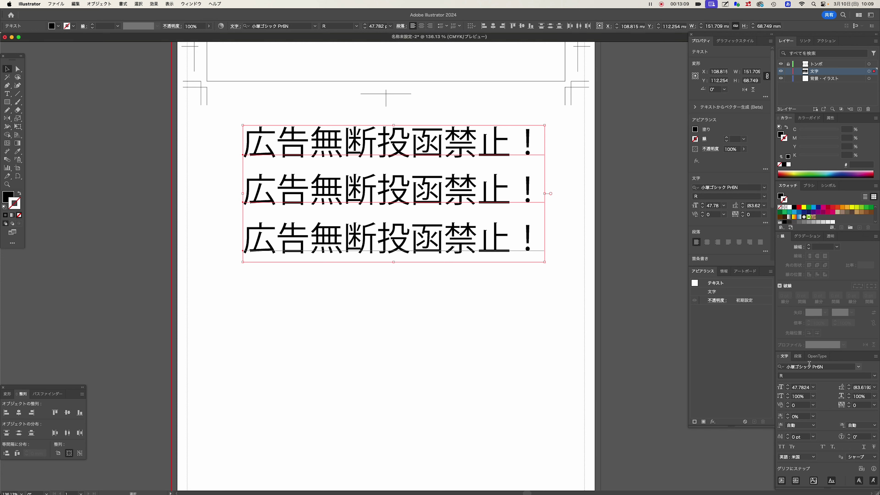
{"action": "left_click", "coordinate": [813, 405]}
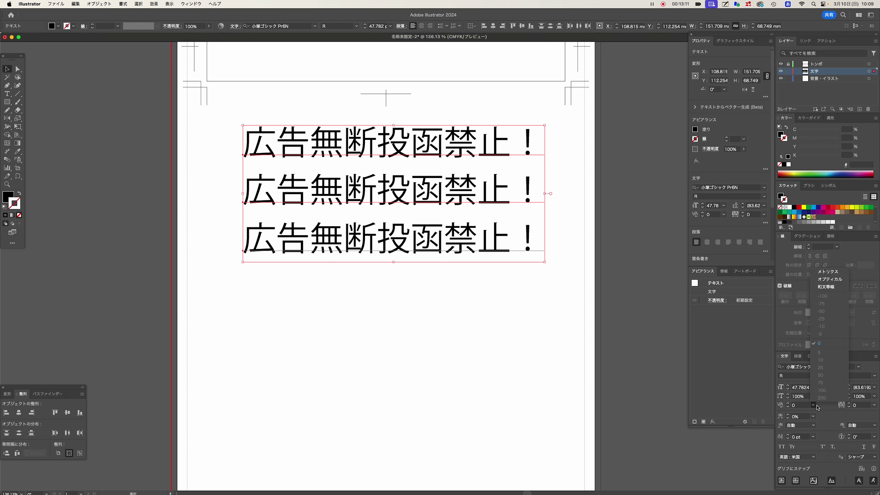
{"action": "left_click", "coordinate": [828, 271]}
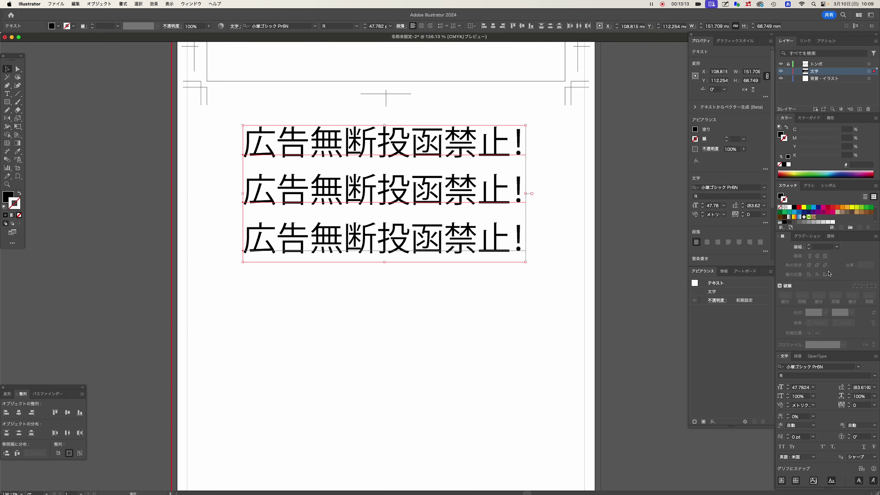
{"action": "left_click", "coordinate": [813, 405]}
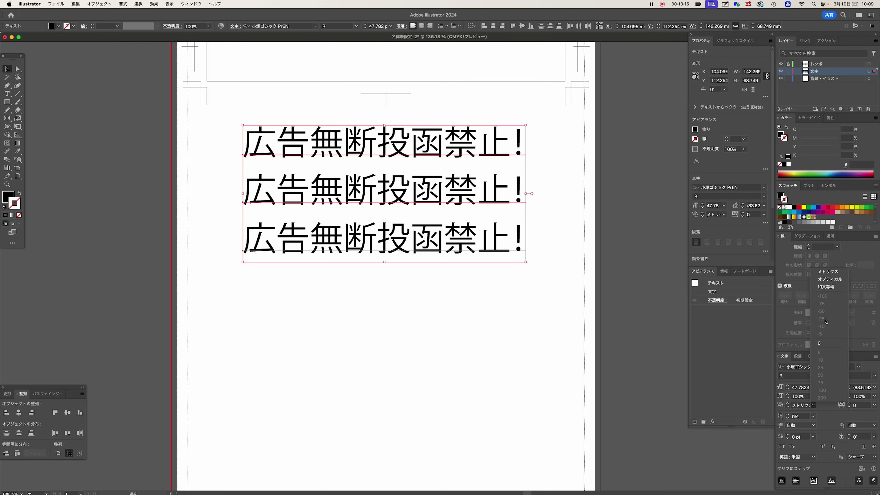
{"action": "left_click", "coordinate": [830, 283]}
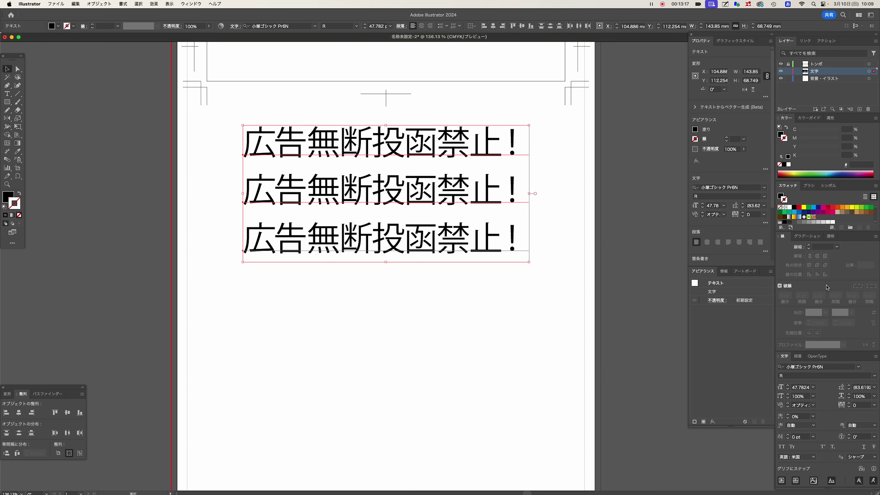
{"action": "key", "text": "ctrl+z"}
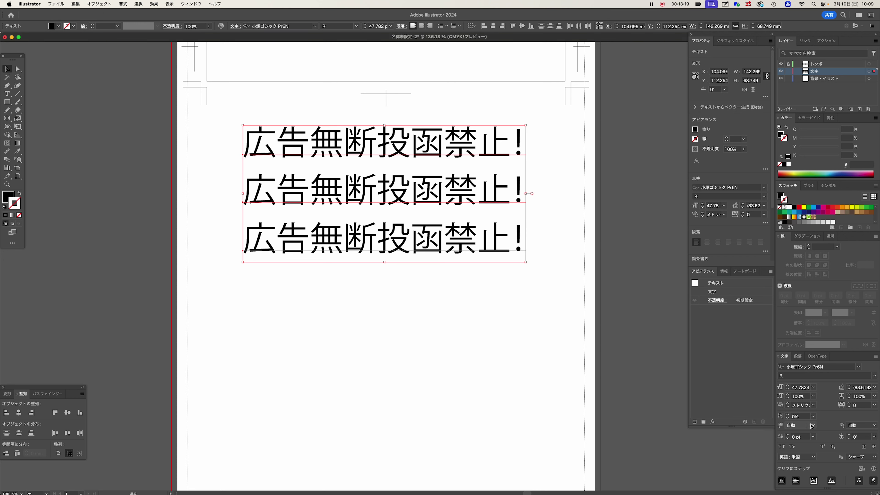
Step: Set both the leading and trailing character spacing to アキなし
{"action": "left_click", "coordinate": [812, 426]}
{"action": "left_click", "coordinate": [821, 433]}
{"action": "left_click", "coordinate": [861, 425]}
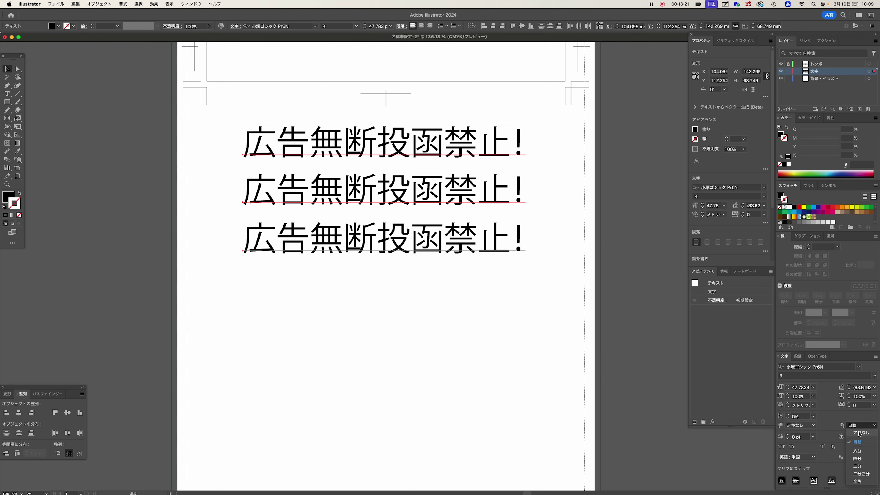
{"action": "left_click", "coordinate": [552, 363]}
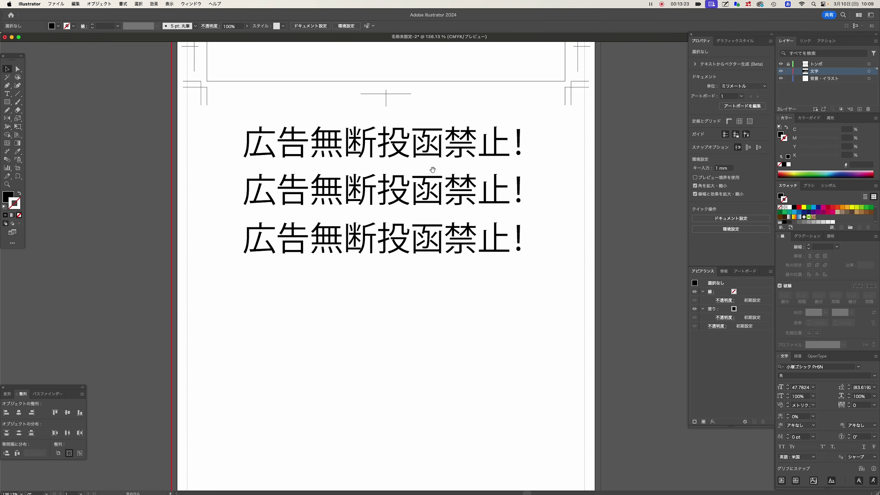
Step: Shift the three lines slightly right and select the top line
{"action": "left_click_drag", "start_coordinate": [432, 169], "coordinate": [439, 191]}
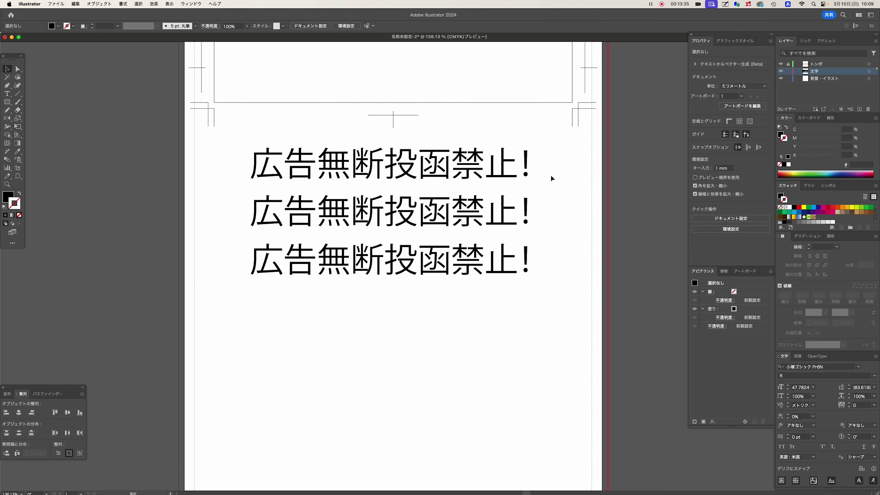
{"action": "left_click_drag", "start_coordinate": [381, 273], "coordinate": [388, 273]}
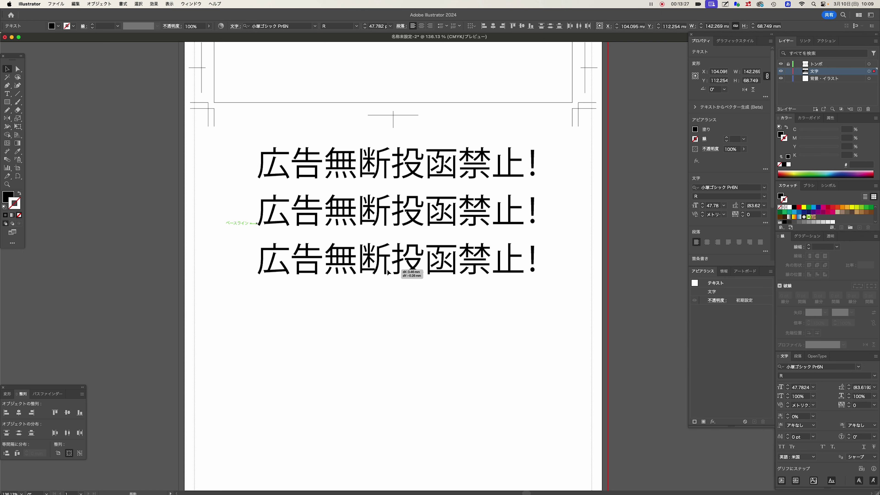
{"action": "left_click", "coordinate": [378, 317]}
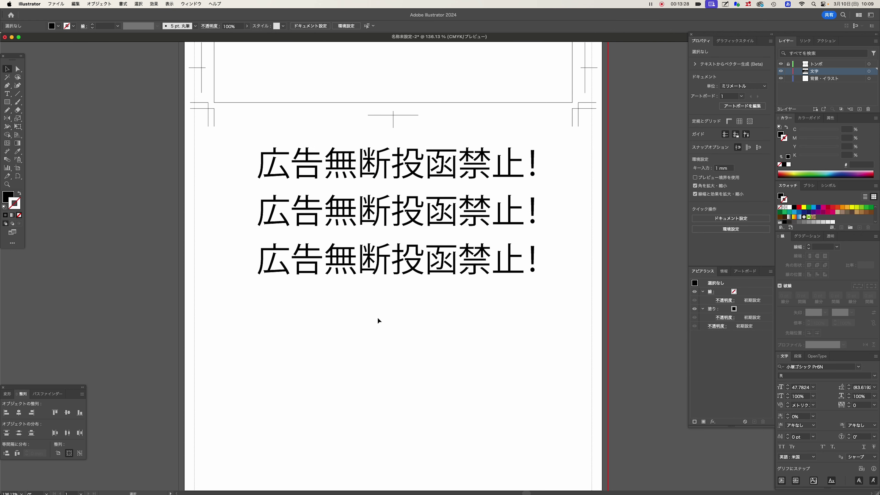
{"action": "left_click", "coordinate": [436, 180]}
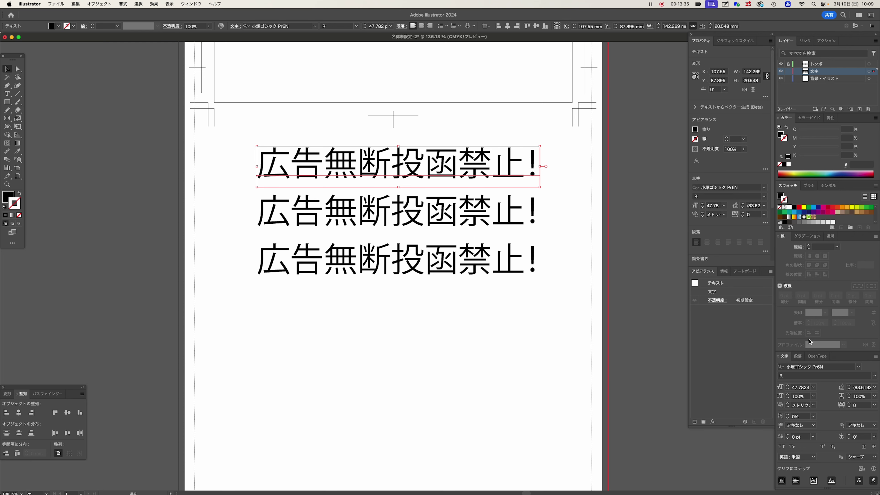
Step: Apply the A-OTF UD新ゴ Pro H weight to the top 広告無断投函禁止! line
{"action": "left_click", "coordinate": [861, 369]}
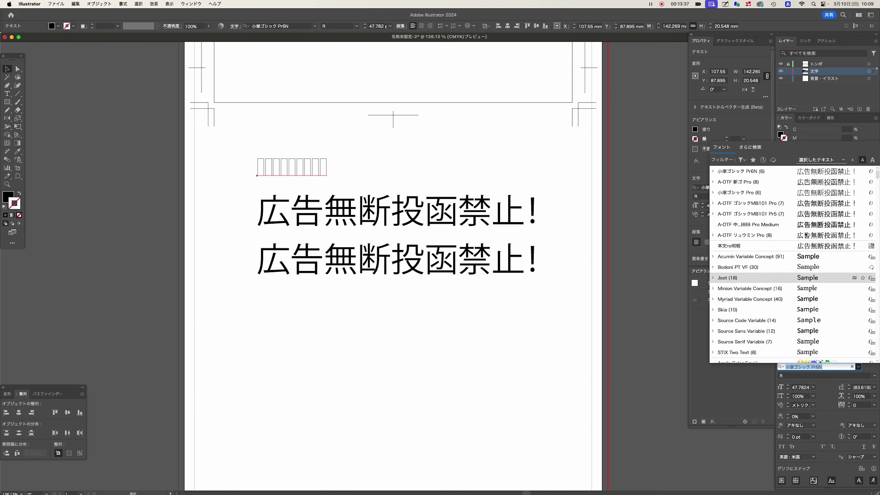
{"action": "scroll", "coordinate": [802, 225], "scroll_direction": "down", "scroll_amount": 4}
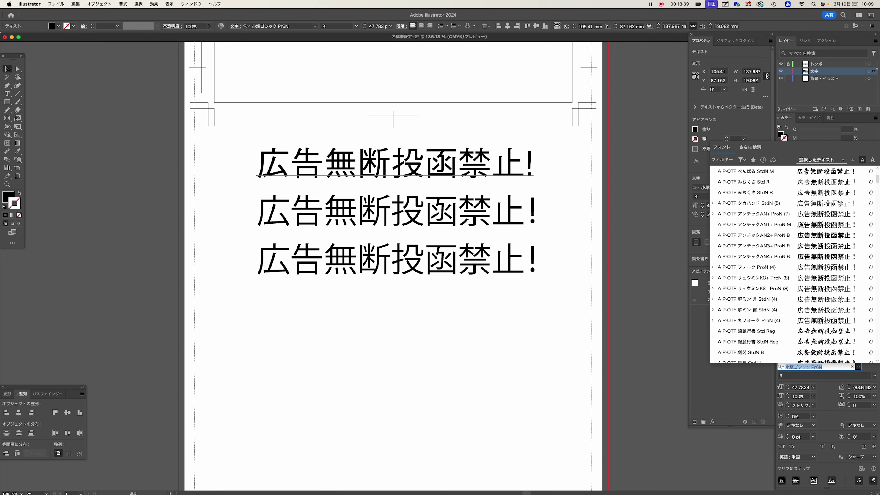
{"action": "scroll", "coordinate": [776, 277], "scroll_direction": "down", "scroll_amount": 5}
{"action": "scroll", "coordinate": [774, 300], "scroll_direction": "down", "scroll_amount": 5}
{"action": "scroll", "coordinate": [763, 263], "scroll_direction": "down", "scroll_amount": 5}
{"action": "scroll", "coordinate": [753, 232], "scroll_direction": "down", "scroll_amount": 3}
{"action": "scroll", "coordinate": [762, 240], "scroll_direction": "up", "scroll_amount": 3}
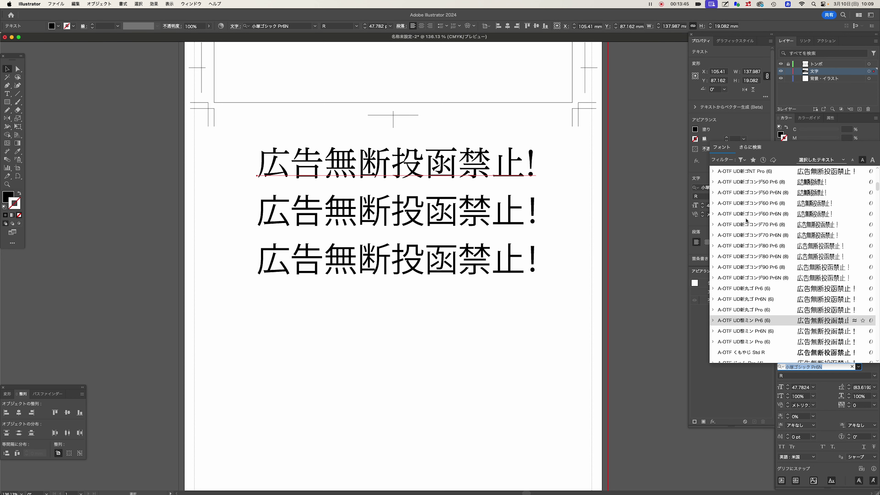
{"action": "scroll", "coordinate": [744, 242], "scroll_direction": "up", "scroll_amount": 3}
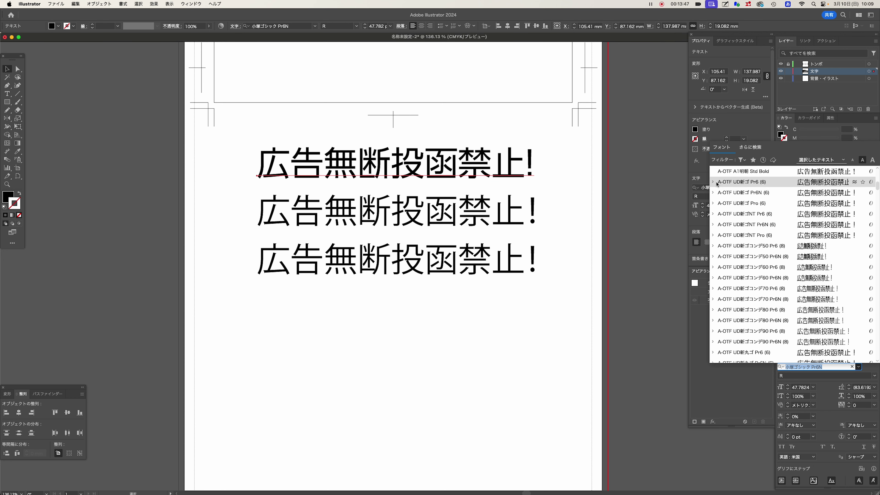
{"action": "left_click", "coordinate": [713, 203]}
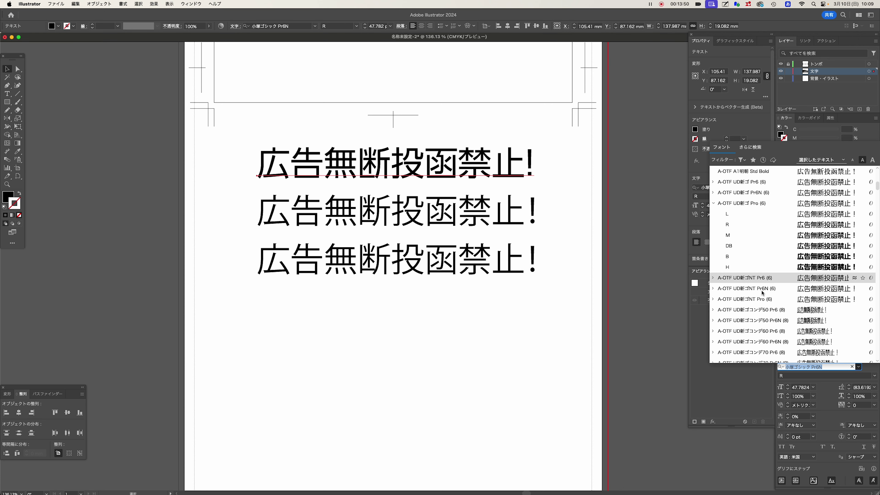
{"action": "left_click", "coordinate": [744, 267]}
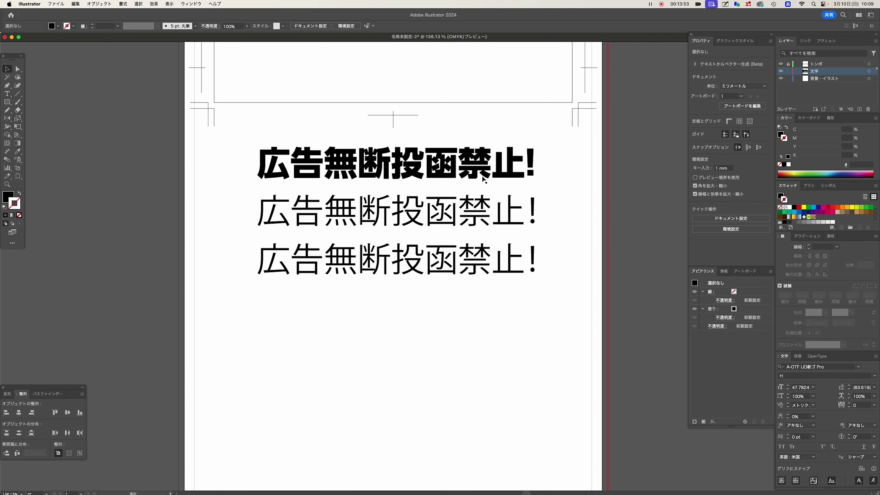
Step: Zoom in on the headline lines to review the heavy top line
{"action": "left_click", "coordinate": [597, 229]}
{"action": "scroll", "coordinate": [437, 181], "scroll_direction": "up", "scroll_amount": 2}
{"action": "mouse_move", "coordinate": [437, 181]}
{"action": "left_mouse_down"}
{"action": "mouse_move", "coordinate": [418, 253]}
{"action": "mouse_move", "coordinate": [441, 105]}
{"action": "left_mouse_up"}
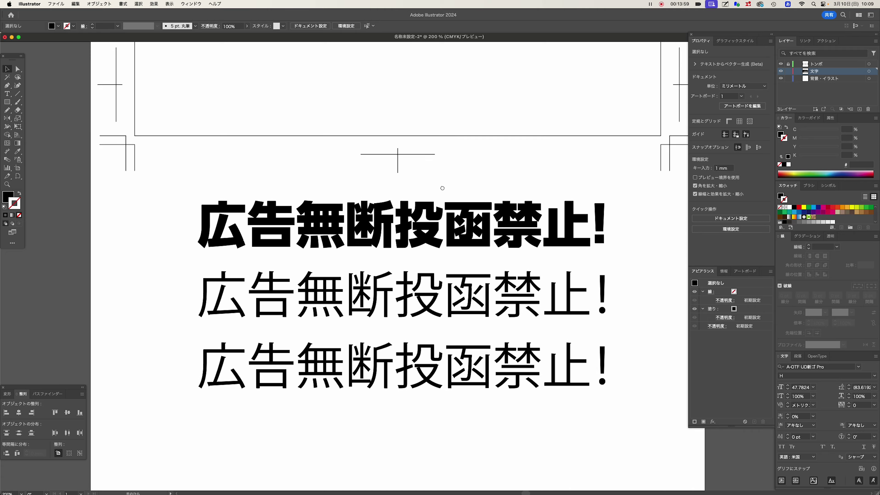
{"action": "left_click", "coordinate": [477, 208]}
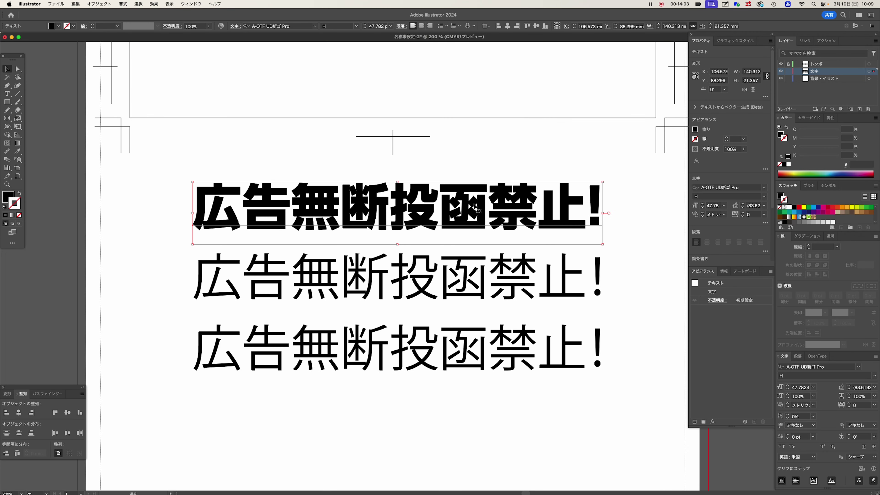
{"action": "left_click", "coordinate": [632, 237]}
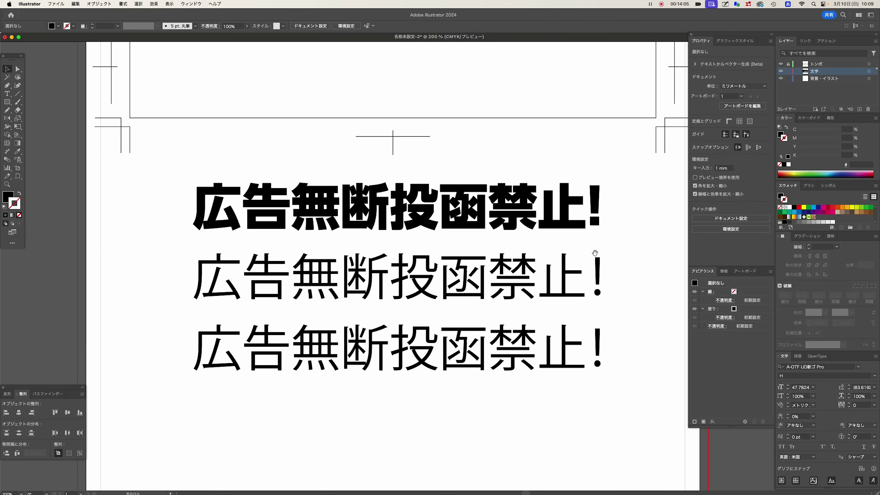
Step: Apply A-OTF リュウミン Pro EH-KL to the second 広告無断投函禁止! line
{"action": "scroll", "coordinate": [633, 237], "scroll_direction": "down", "scroll_amount": 3}
{"action": "left_click", "coordinate": [561, 242]}
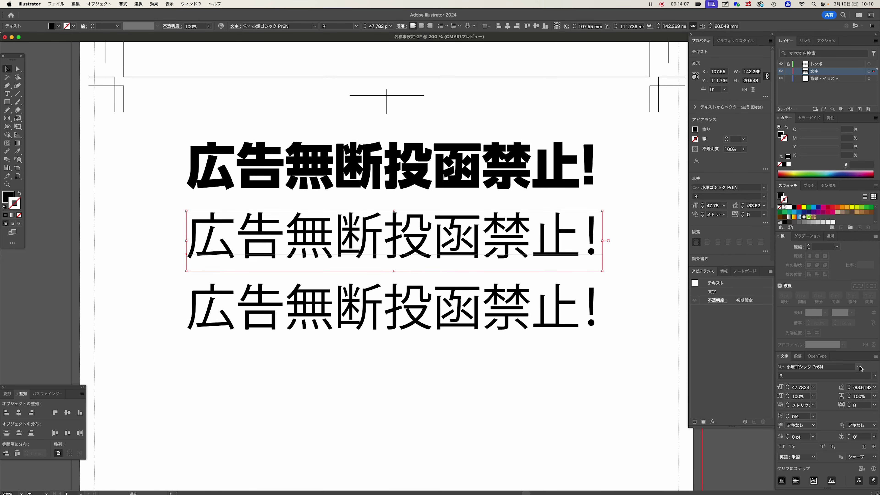
{"action": "left_click", "coordinate": [858, 366]}
{"action": "scroll", "coordinate": [793, 239], "scroll_direction": "down", "scroll_amount": 5}
{"action": "scroll", "coordinate": [793, 239], "scroll_direction": "down", "scroll_amount": 3}
{"action": "scroll", "coordinate": [793, 239], "scroll_direction": "down", "scroll_amount": 3}
{"action": "scroll", "coordinate": [793, 239], "scroll_direction": "down", "scroll_amount": 3}
{"action": "scroll", "coordinate": [793, 239], "scroll_direction": "down", "scroll_amount": 3}
{"action": "scroll", "coordinate": [793, 240], "scroll_direction": "down", "scroll_amount": 3}
{"action": "scroll", "coordinate": [794, 240], "scroll_direction": "down", "scroll_amount": 3}
{"action": "scroll", "coordinate": [793, 239], "scroll_direction": "down", "scroll_amount": 3}
{"action": "scroll", "coordinate": [793, 239], "scroll_direction": "down", "scroll_amount": 3}
{"action": "scroll", "coordinate": [793, 240], "scroll_direction": "down", "scroll_amount": 3}
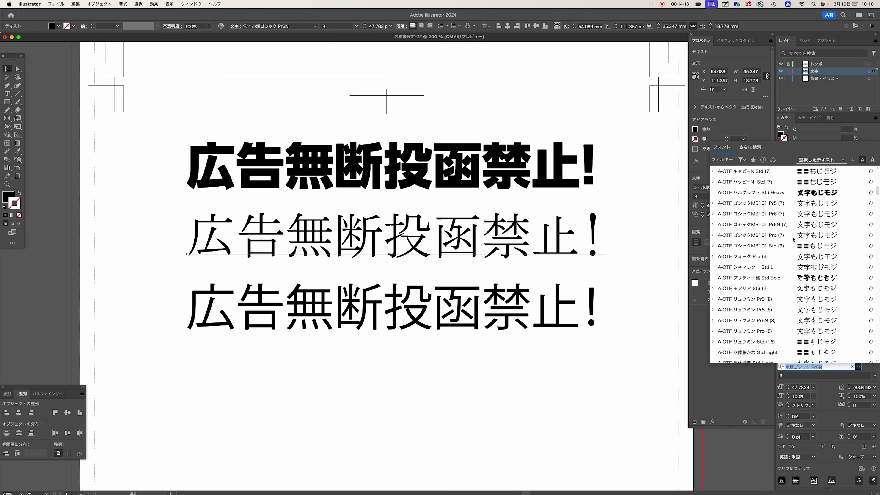
{"action": "scroll", "coordinate": [793, 239], "scroll_direction": "down", "scroll_amount": 3}
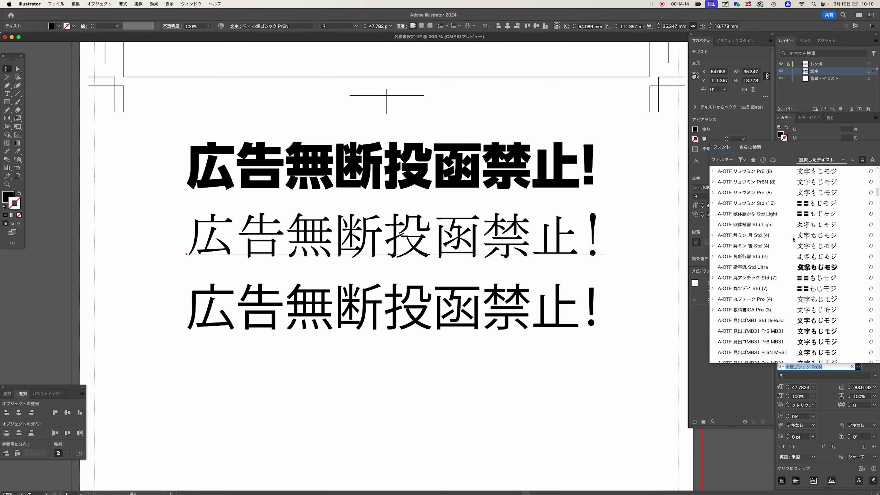
{"action": "left_click", "coordinate": [714, 193]}
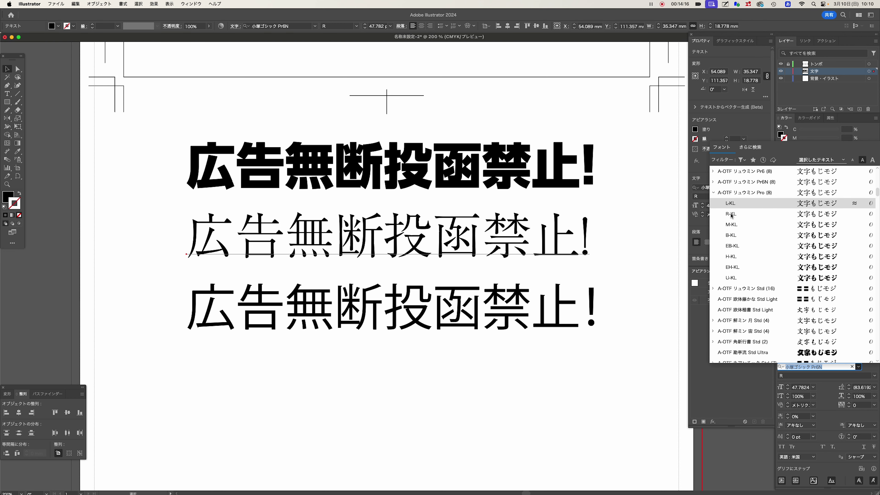
{"action": "left_click", "coordinate": [741, 273]}
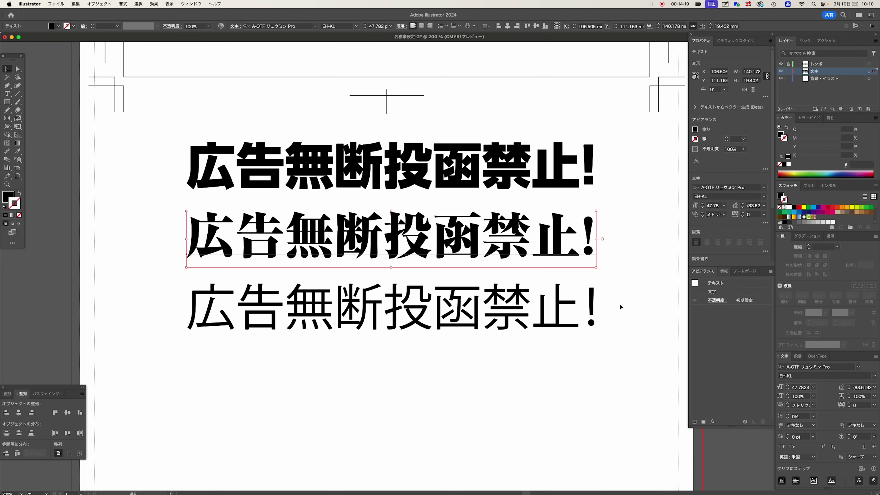
Step: Frame all three lines in view and compare the second line's new mincho style
{"action": "left_click", "coordinate": [466, 362]}
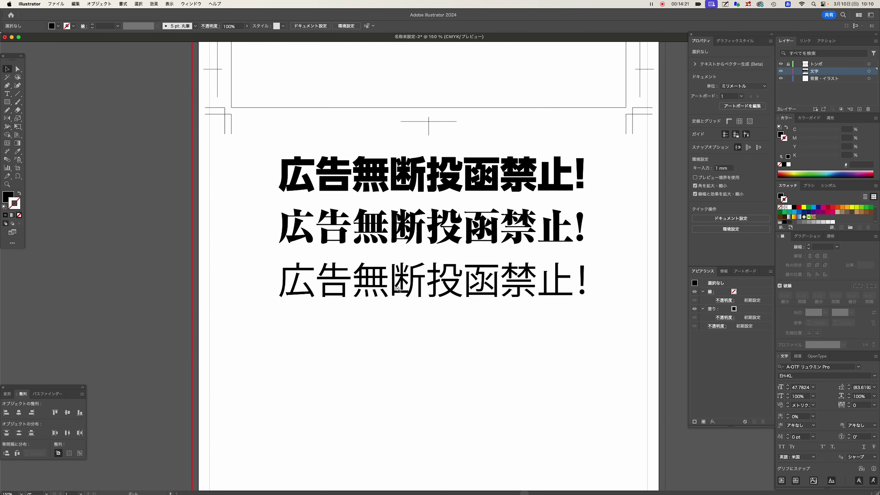
{"action": "left_click", "coordinate": [399, 290], "text": "alt"}
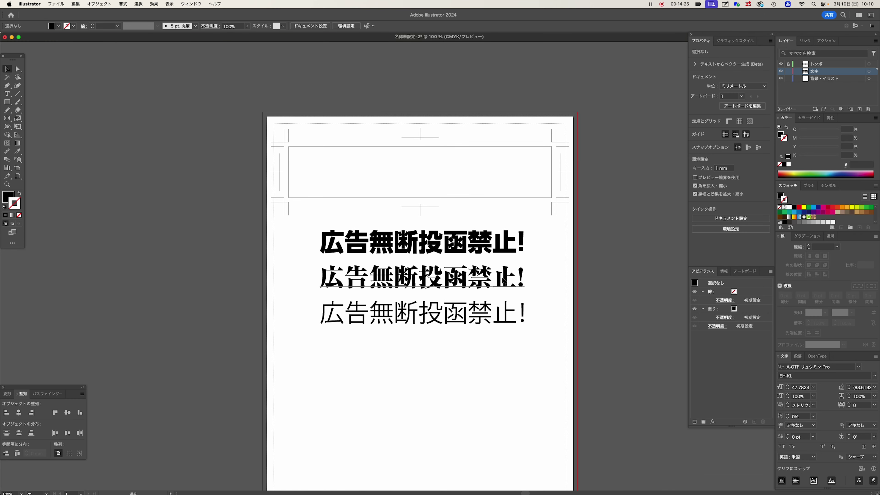
{"action": "scroll", "coordinate": [504, 281], "scroll_direction": "up", "scroll_amount": 5}
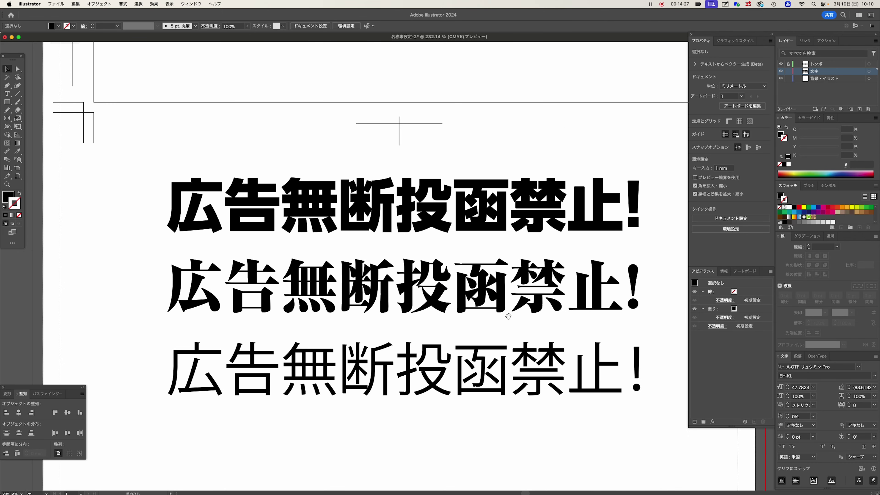
{"action": "left_click_drag", "start_coordinate": [508, 316], "coordinate": [466, 294]}
{"action": "left_click", "coordinate": [534, 276]}
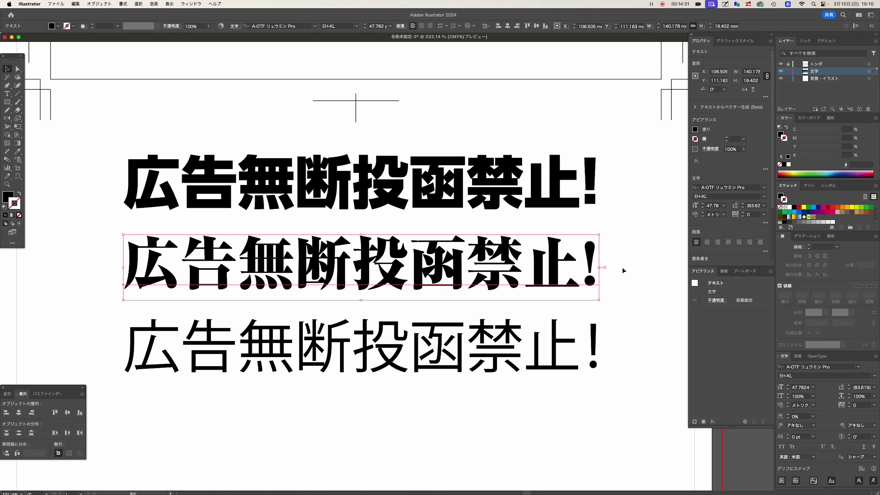
{"action": "left_click", "coordinate": [632, 295]}
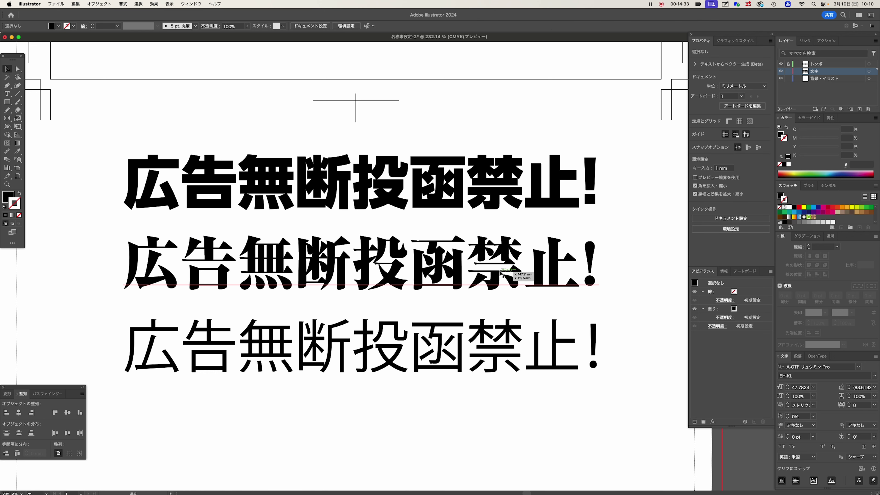
{"action": "left_click", "coordinate": [503, 276]}
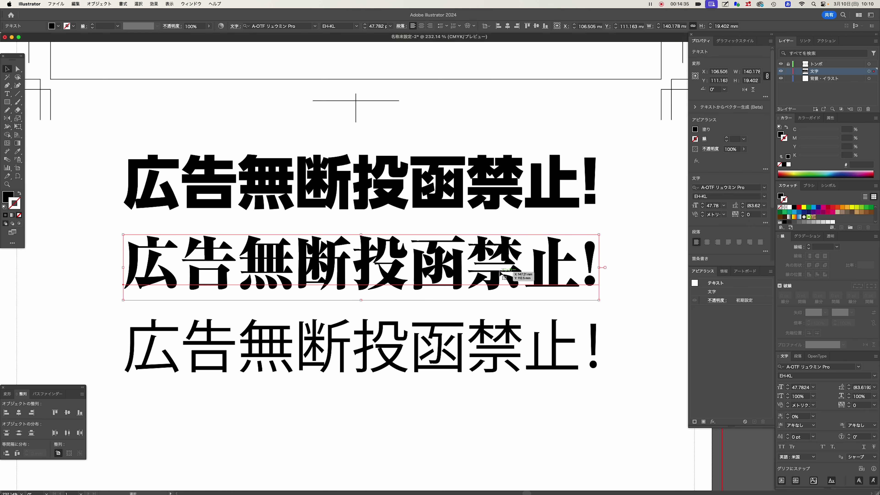
{"action": "left_click", "coordinate": [623, 222]}
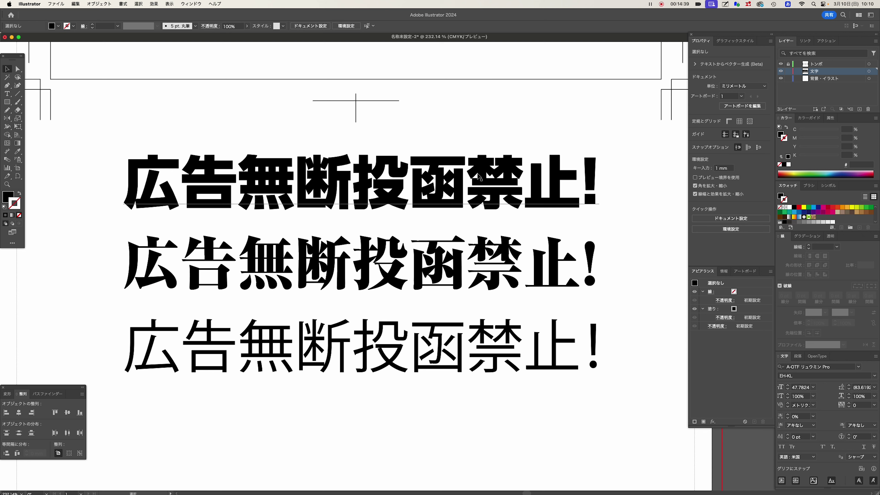
Step: Check the top line again and set the view zoom to 200%
{"action": "left_click", "coordinate": [453, 179]}
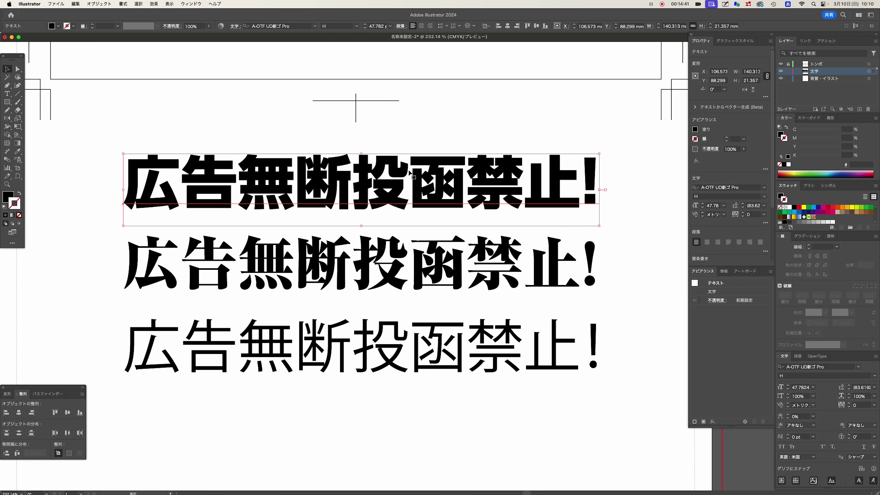
{"action": "left_click", "coordinate": [428, 147]}
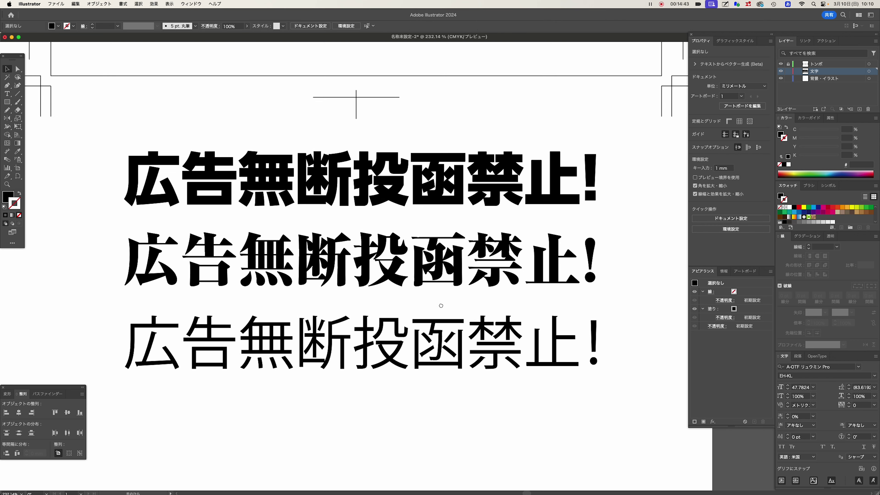
{"action": "left_click_drag", "start_coordinate": [434, 336], "coordinate": [445, 281]}
{"action": "key", "text": "z"}
{"action": "key", "text": "super+minus"}
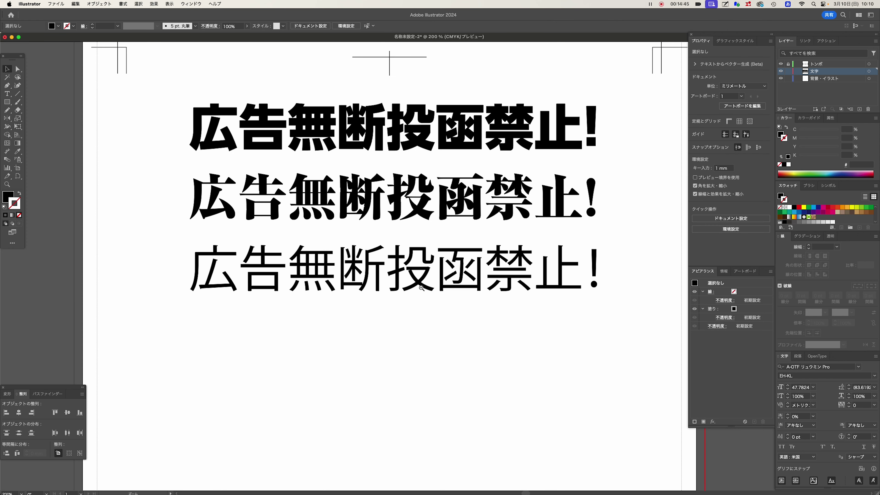
{"action": "scroll", "coordinate": [421, 287], "scroll_direction": "up", "scroll_amount": 3}
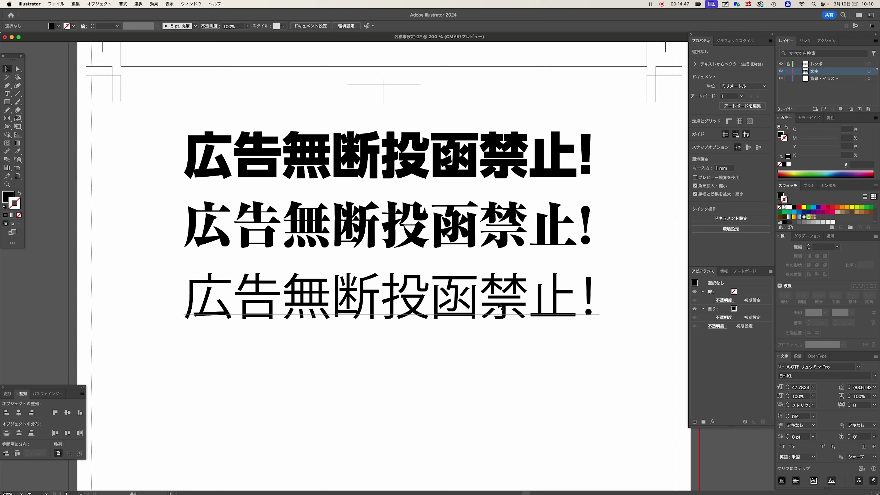
Step: Select the third line and scroll through the font list, previewing Japanese fonts on it
{"action": "left_click", "coordinate": [485, 311]}
{"action": "left_click", "coordinate": [857, 366]}
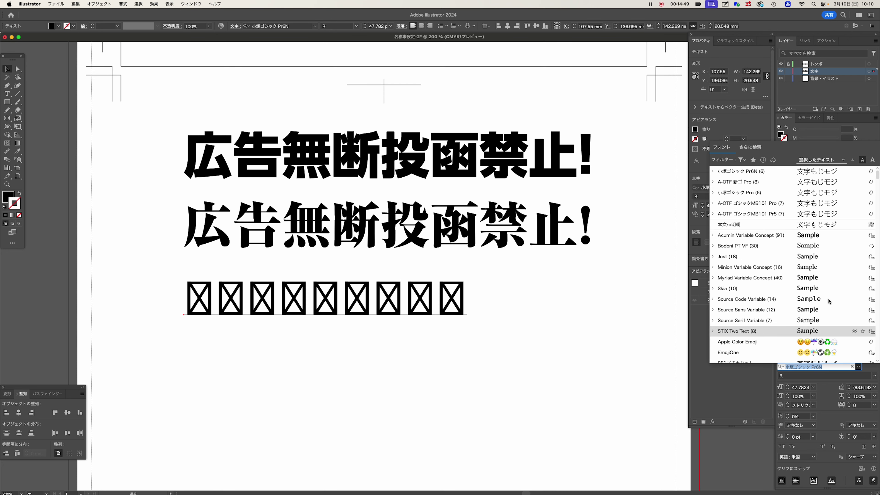
{"action": "scroll", "coordinate": [822, 278], "scroll_direction": "down", "scroll_amount": 5}
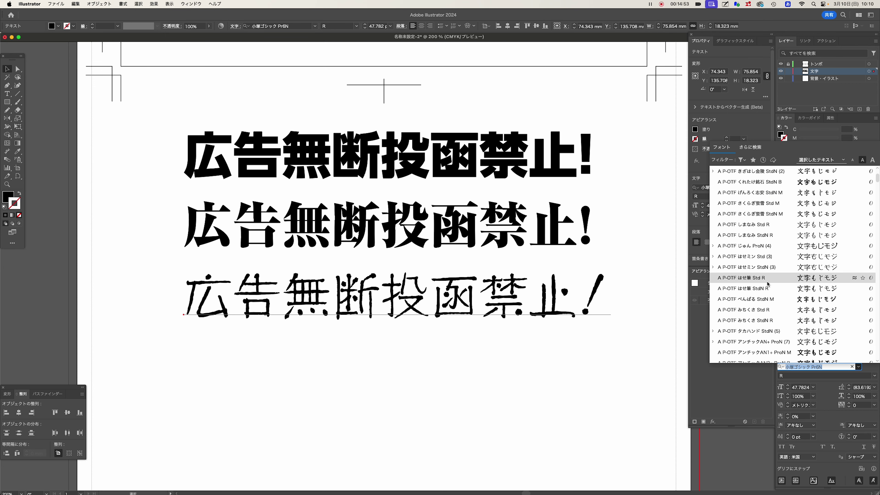
{"action": "scroll", "coordinate": [768, 284], "scroll_direction": "down", "scroll_amount": 5}
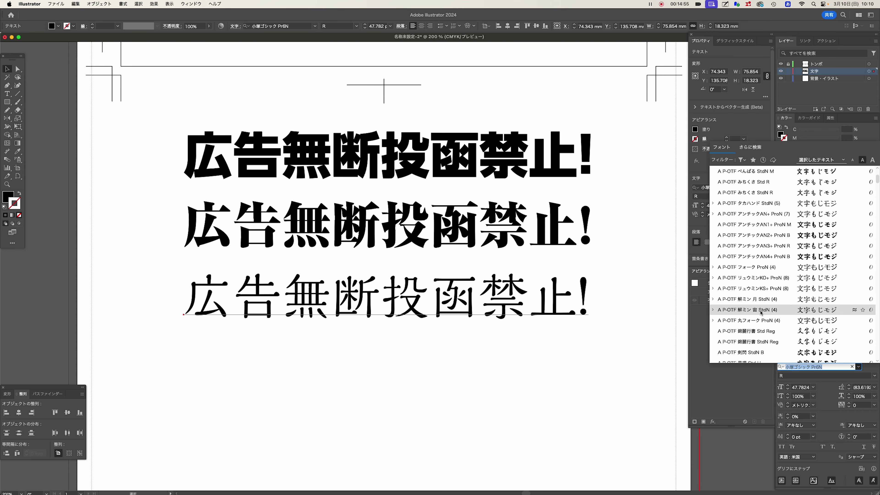
{"action": "scroll", "coordinate": [758, 245], "scroll_direction": "down", "scroll_amount": 5}
{"action": "scroll", "coordinate": [758, 246], "scroll_direction": "down", "scroll_amount": 1}
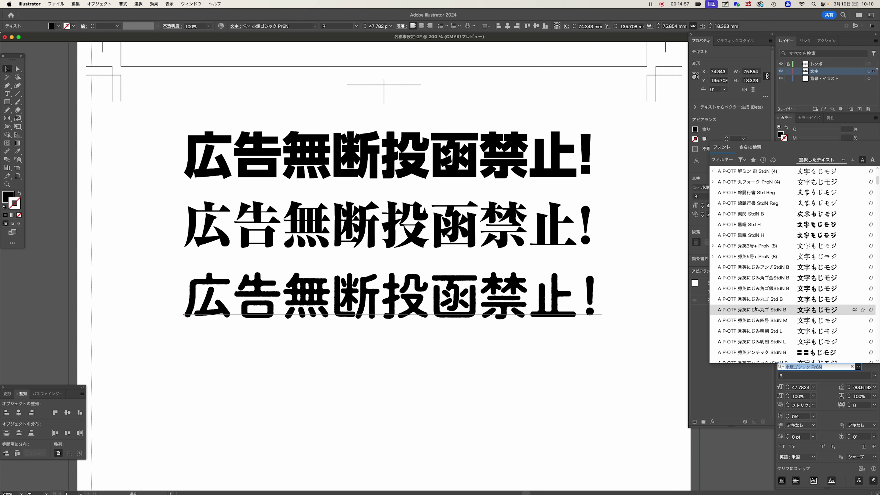
{"action": "scroll", "coordinate": [757, 308], "scroll_direction": "down", "scroll_amount": 5}
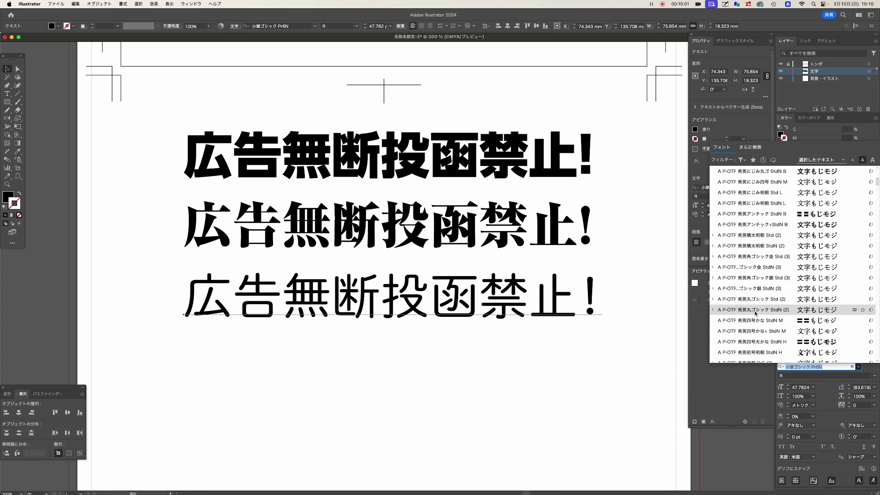
Step: Expand 秀英丸ゴシック StdN, preview more fonts, then close the list without applying any
{"action": "left_click", "coordinate": [711, 310]}
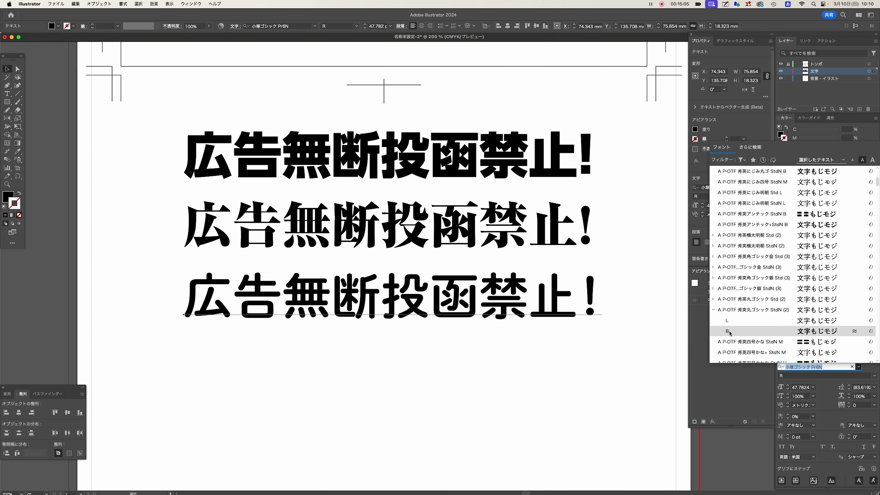
{"action": "scroll", "coordinate": [729, 333], "scroll_direction": "down", "scroll_amount": 10}
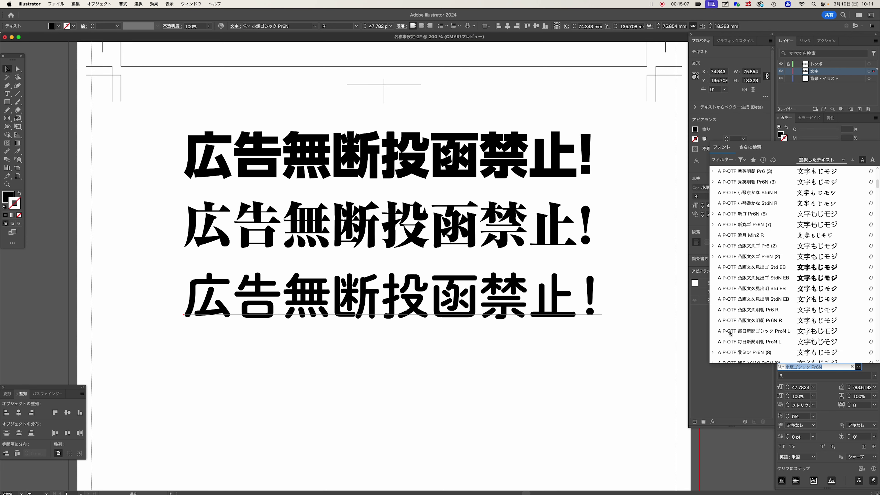
{"action": "scroll", "coordinate": [729, 333], "scroll_direction": "down", "scroll_amount": 10}
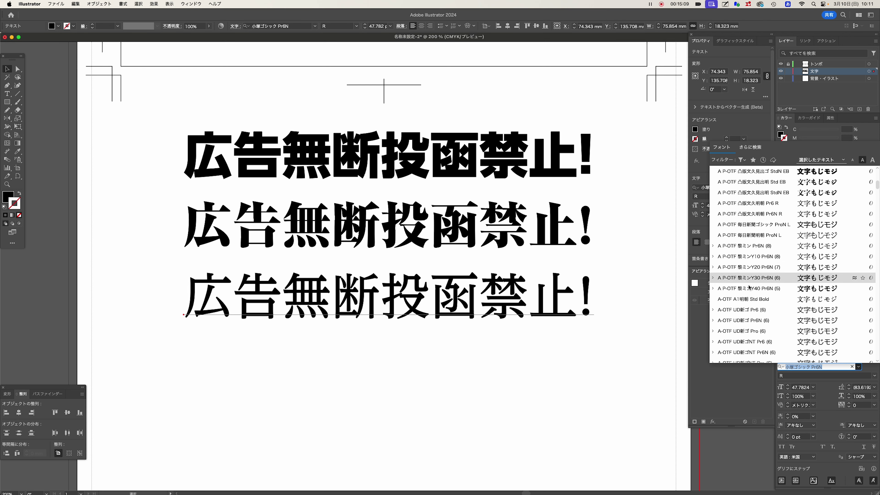
{"action": "scroll", "coordinate": [750, 299], "scroll_direction": "down", "scroll_amount": 10}
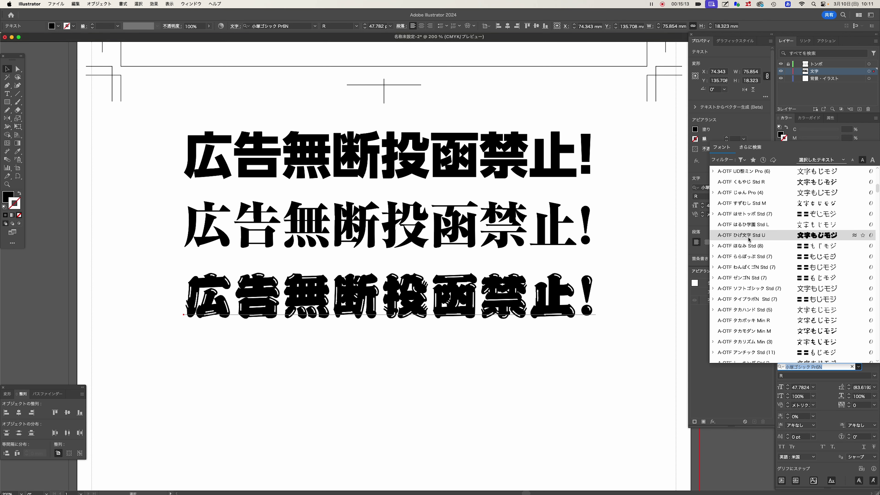
{"action": "scroll", "coordinate": [748, 239], "scroll_direction": "down", "scroll_amount": 10}
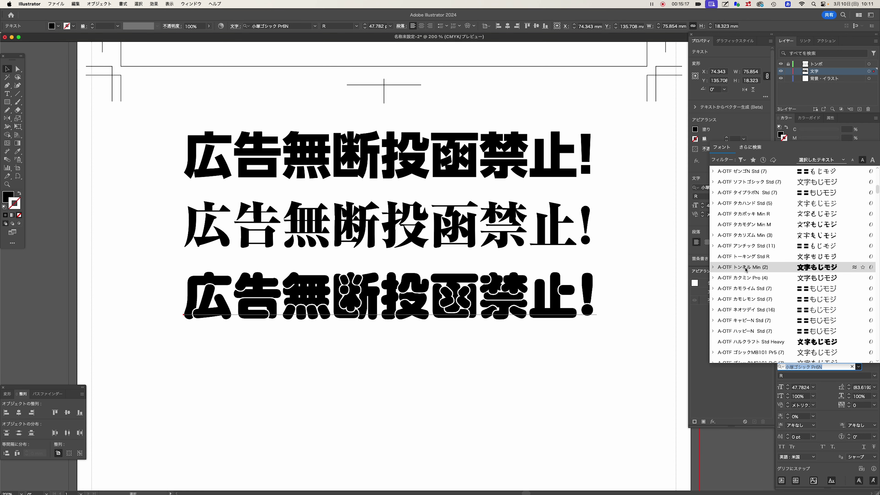
{"action": "scroll", "coordinate": [745, 269], "scroll_direction": "down", "scroll_amount": 10}
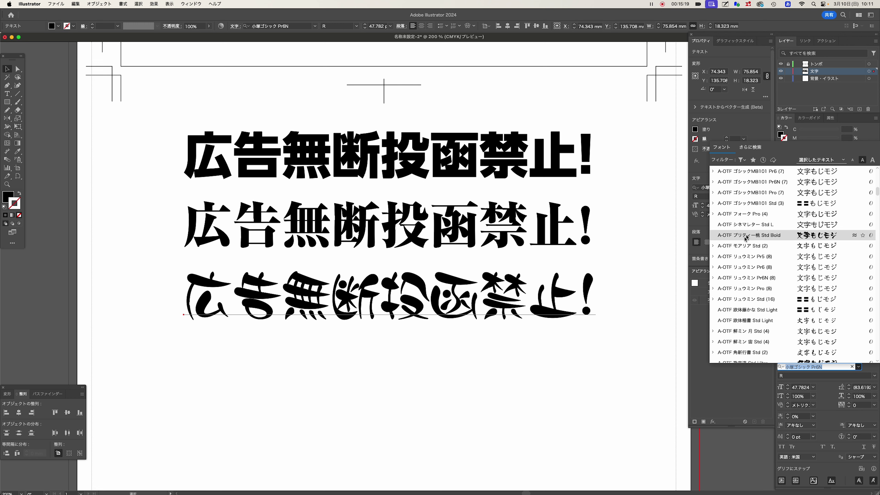
{"action": "scroll", "coordinate": [752, 305], "scroll_direction": "down", "scroll_amount": 3}
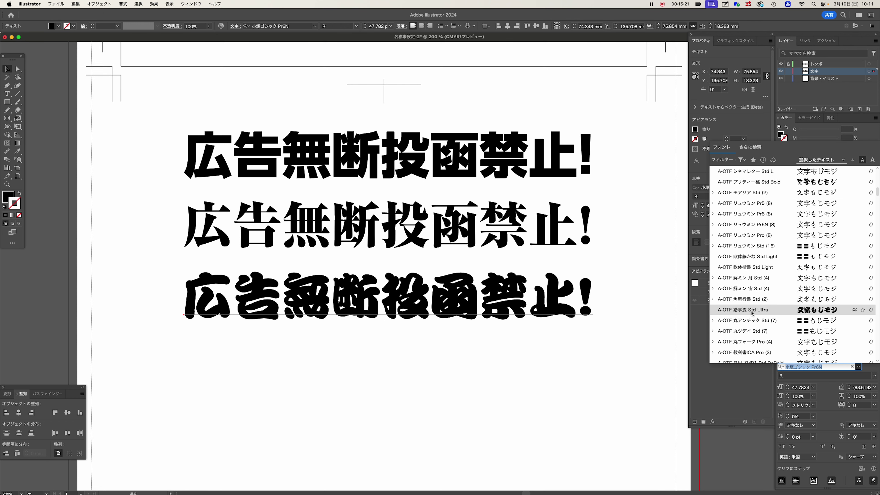
{"action": "left_click", "coordinate": [340, 372]}
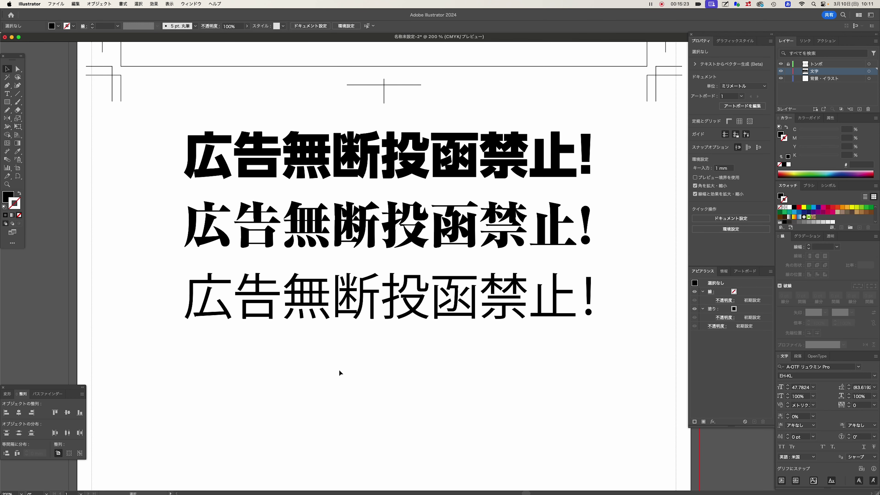
Step: Delete the second and third trial lines and move the headline up into the top frame
{"action": "left_click_drag", "start_coordinate": [492, 278], "coordinate": [498, 236]}
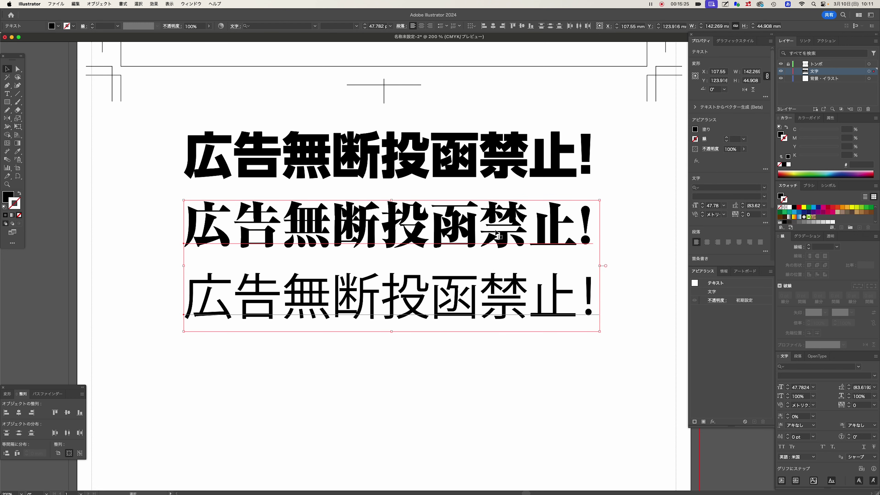
{"action": "key", "text": "Delete"}
{"action": "key", "text": "ctrl+minus"}
{"action": "key", "text": "ctrl+minus"}
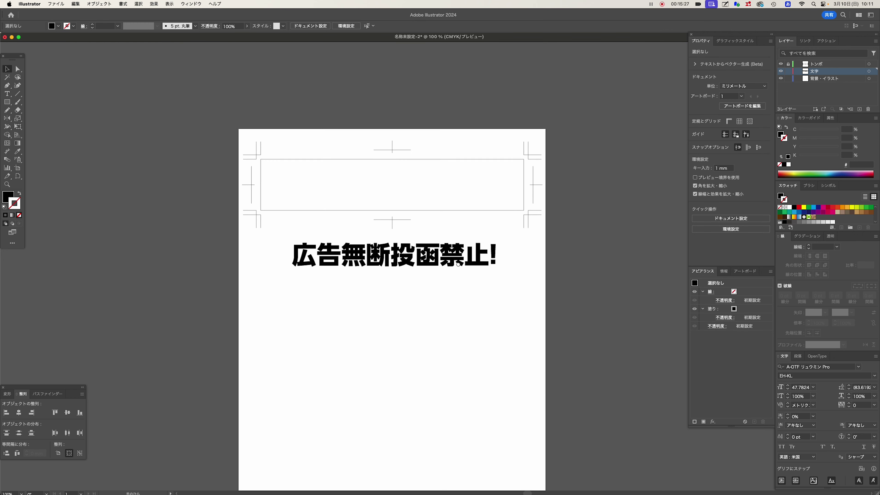
{"action": "mouse_move", "coordinate": [448, 296]}
{"action": "left_mouse_down"}
{"action": "mouse_move", "coordinate": [453, 219]}
{"action": "mouse_move", "coordinate": [463, 220]}
{"action": "mouse_move", "coordinate": [451, 221]}
{"action": "left_mouse_up"}
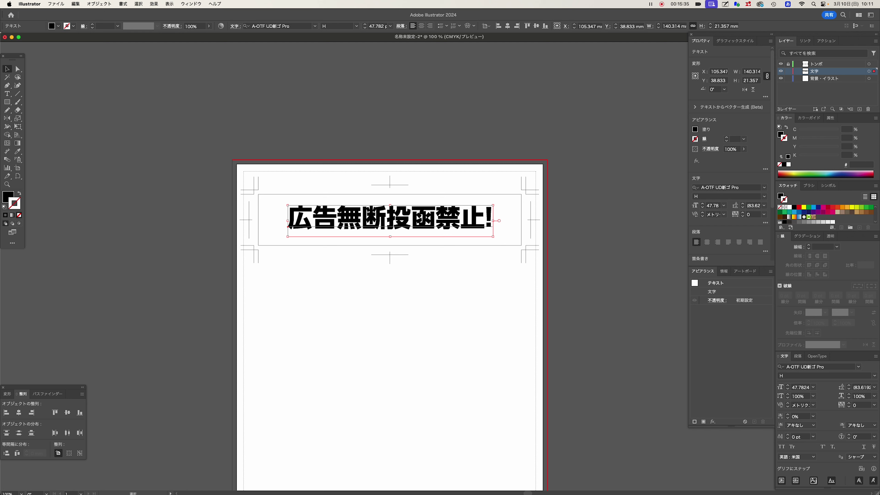
Step: Centre-align the headline text and position it at the frame's centre
{"action": "left_click", "coordinate": [797, 356]}
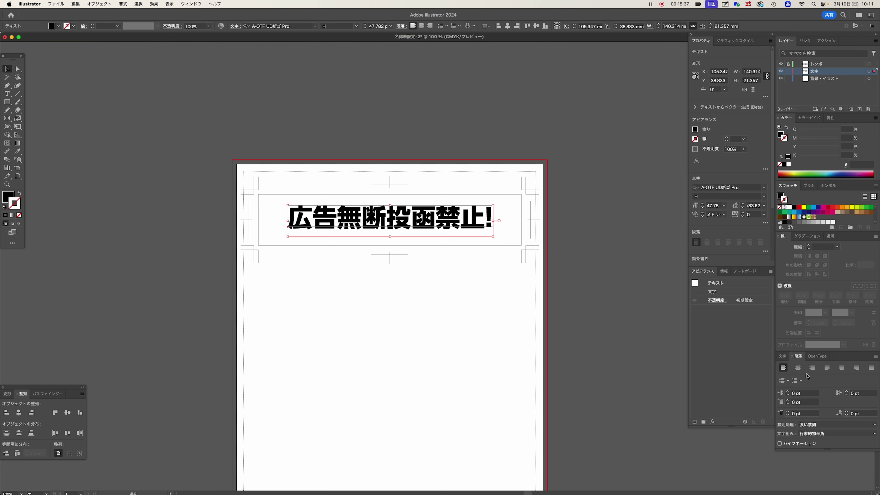
{"action": "left_click", "coordinate": [797, 367]}
{"action": "left_click_drag", "start_coordinate": [369, 224], "coordinate": [476, 223]}
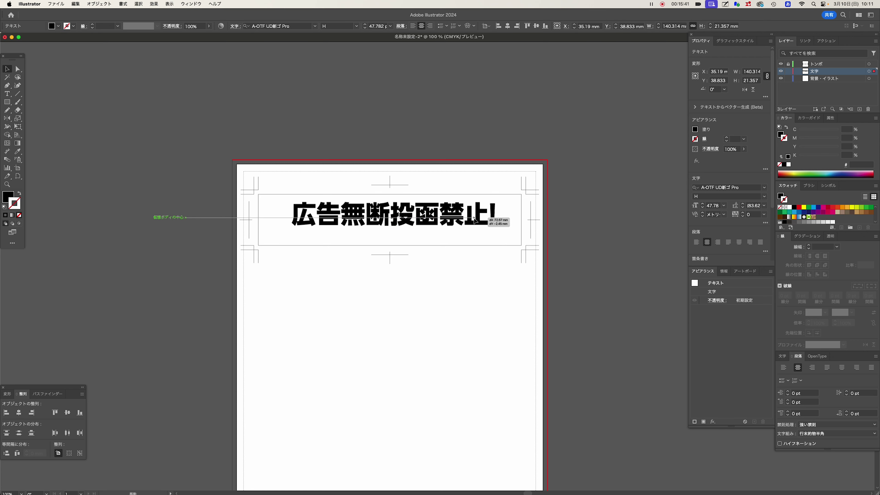
{"action": "left_click_drag", "start_coordinate": [475, 223], "coordinate": [475, 223]}
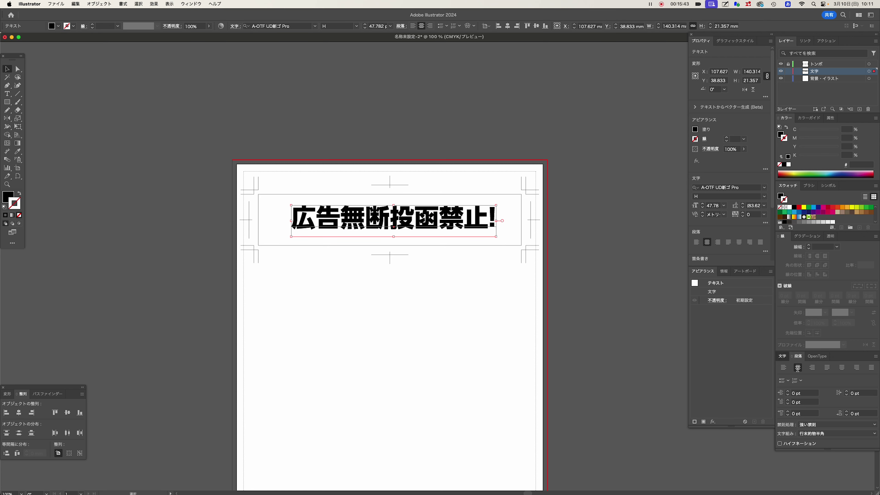
Step: Resize the headline to 58 pt and re-centre it within the frame
{"action": "left_click", "coordinate": [784, 356]}
{"action": "left_click", "coordinate": [788, 387]}
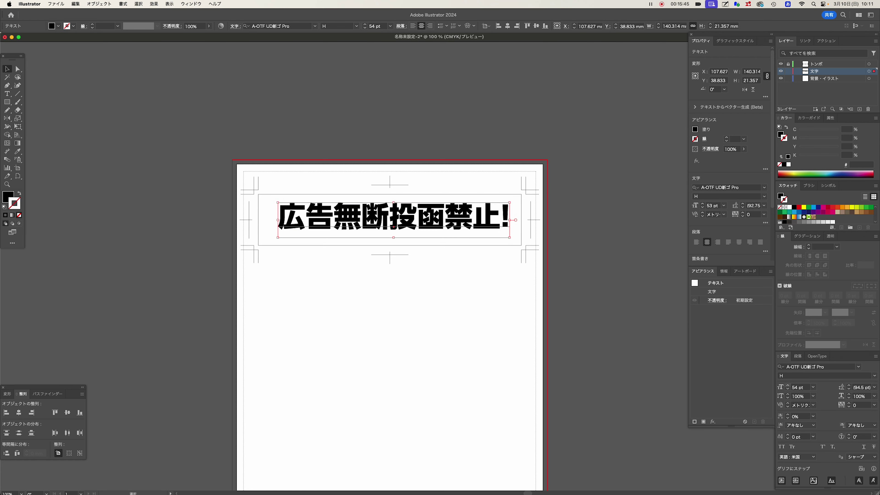
{"action": "left_click_drag", "start_coordinate": [473, 232], "coordinate": [469, 232]}
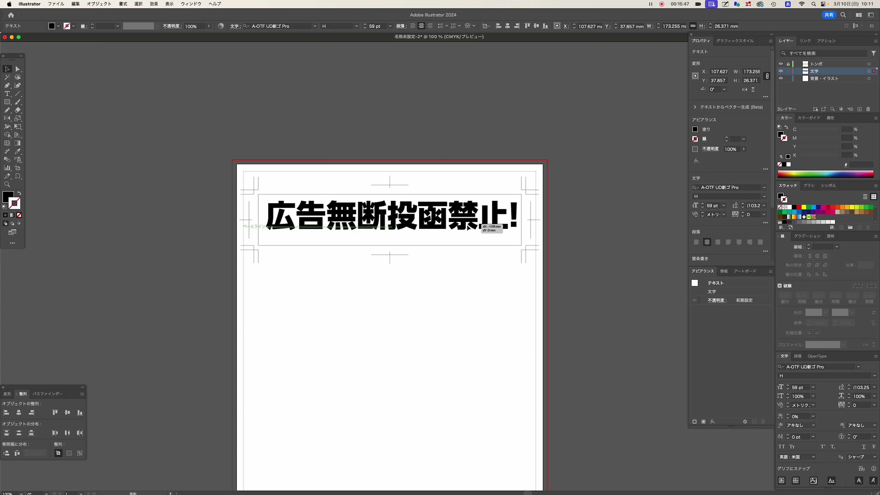
{"action": "left_click", "coordinate": [788, 389]}
{"action": "left_click", "coordinate": [788, 389]}
{"action": "left_click", "coordinate": [507, 338]}
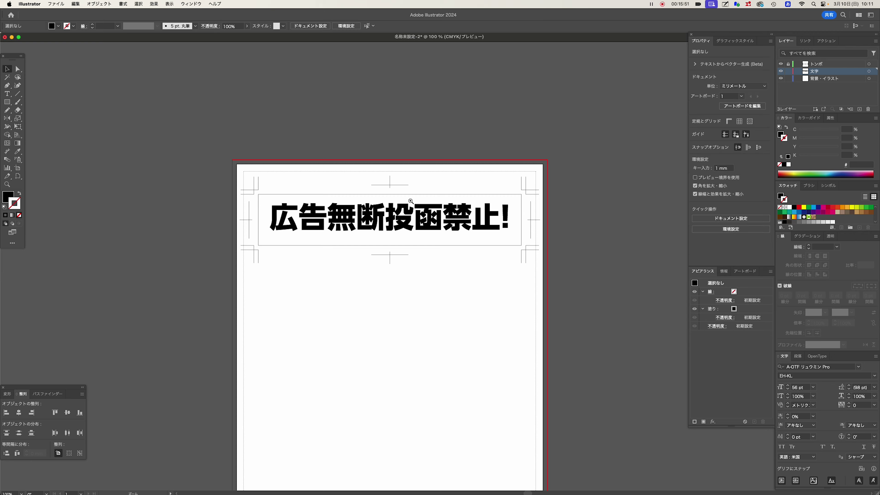
{"action": "left_click_drag", "start_coordinate": [410, 201], "coordinate": [426, 255]}
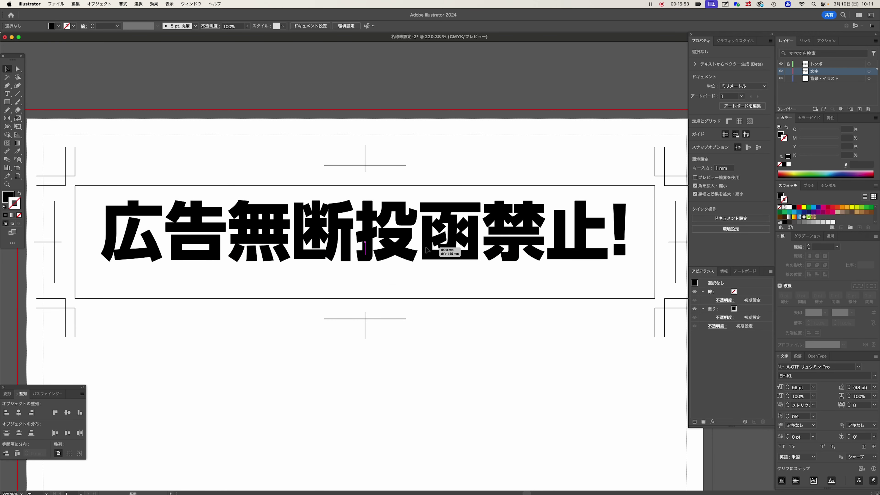
{"action": "left_click_drag", "start_coordinate": [427, 250], "coordinate": [427, 249]}
{"action": "left_click", "coordinate": [788, 386]}
{"action": "left_click_drag", "start_coordinate": [404, 261], "coordinate": [404, 265]}
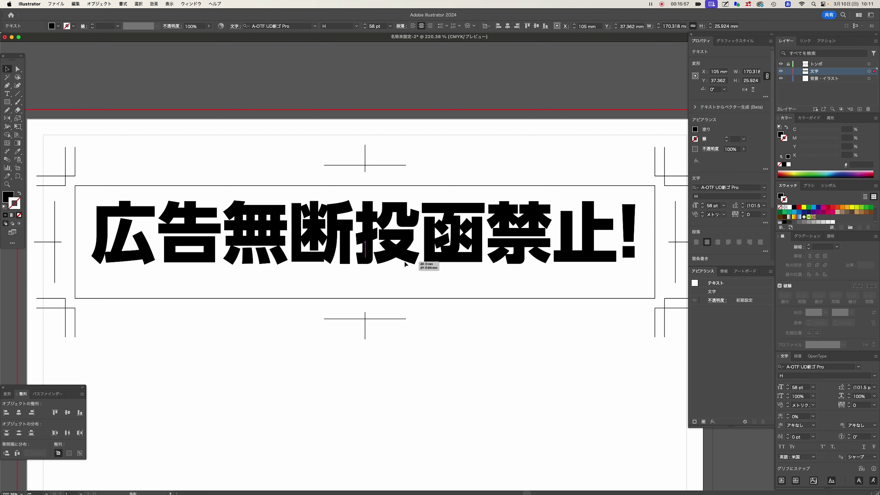
Step: Zoom out and check the headline's placement in the frame
{"action": "left_click", "coordinate": [440, 364]}
{"action": "mouse_move", "coordinate": [294, 299]}
{"action": "left_mouse_down"}
{"action": "mouse_move", "coordinate": [465, 279]}
{"action": "mouse_move", "coordinate": [391, 331]}
{"action": "left_mouse_up"}
{"action": "key", "text": "super+minus"}
{"action": "left_click", "coordinate": [464, 228]}
{"action": "left_click", "coordinate": [484, 327]}
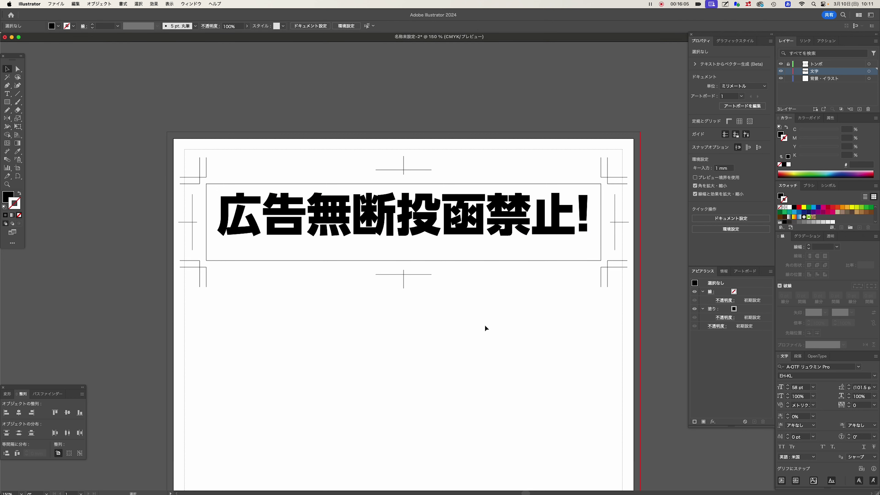
Step: Select the surveillance-camera warning sentence in the TextEdit notes and return to Illustrator
{"action": "key", "text": "super+Tab"}
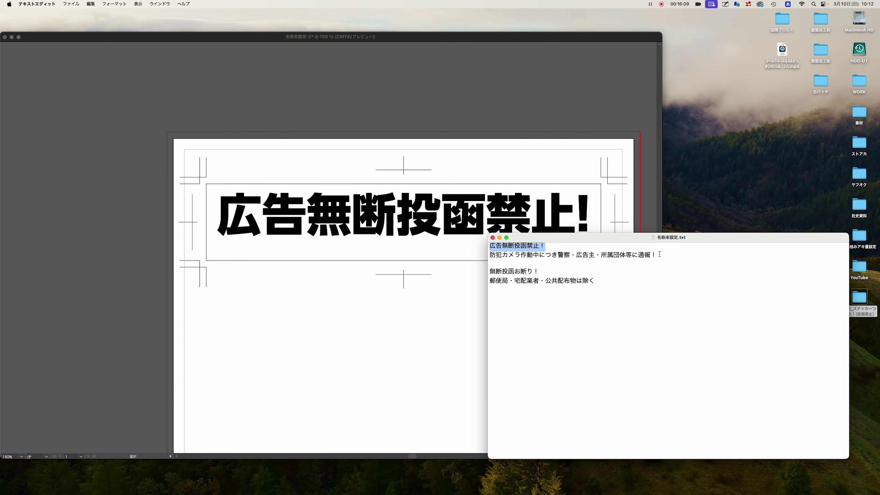
{"action": "left_click_drag", "start_coordinate": [653, 254], "coordinate": [472, 255]}
{"action": "key", "text": "super+Tab"}
Step: Paste the warning sentence as a new text object on the artboard
{"action": "key", "text": "t"}
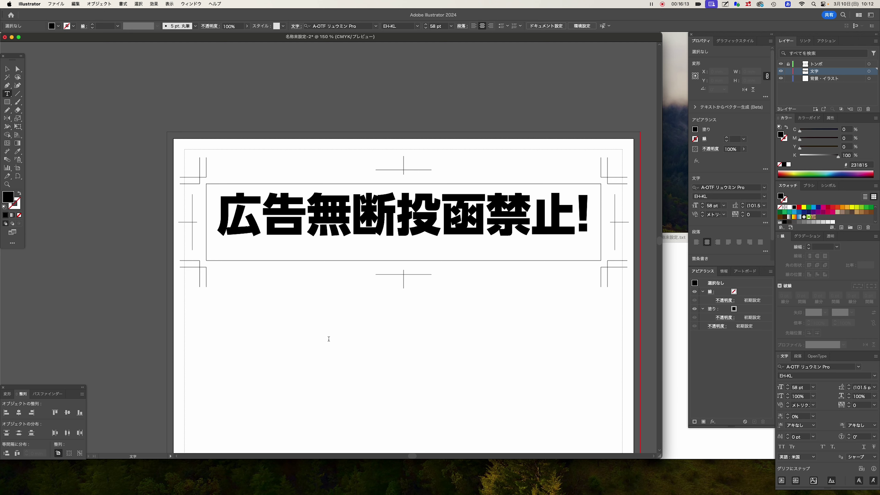
{"action": "left_click", "coordinate": [335, 344]}
{"action": "key", "text": "super+v"}
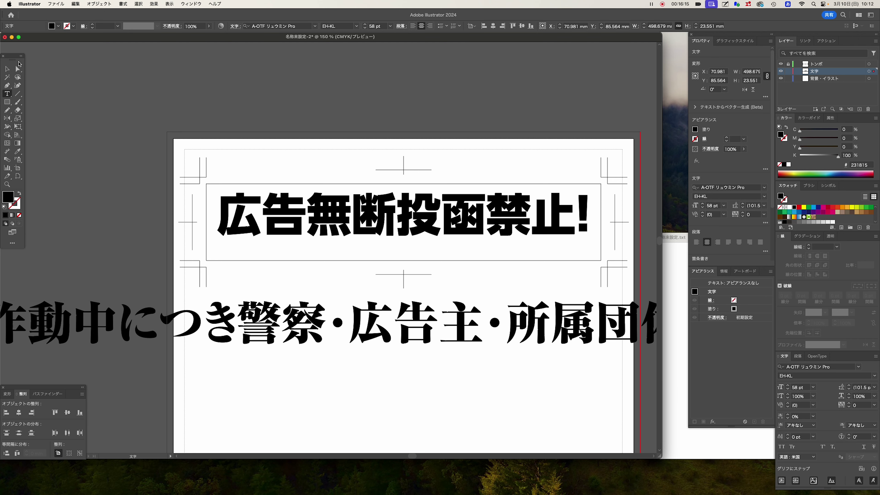
{"action": "left_click", "coordinate": [17, 68]}
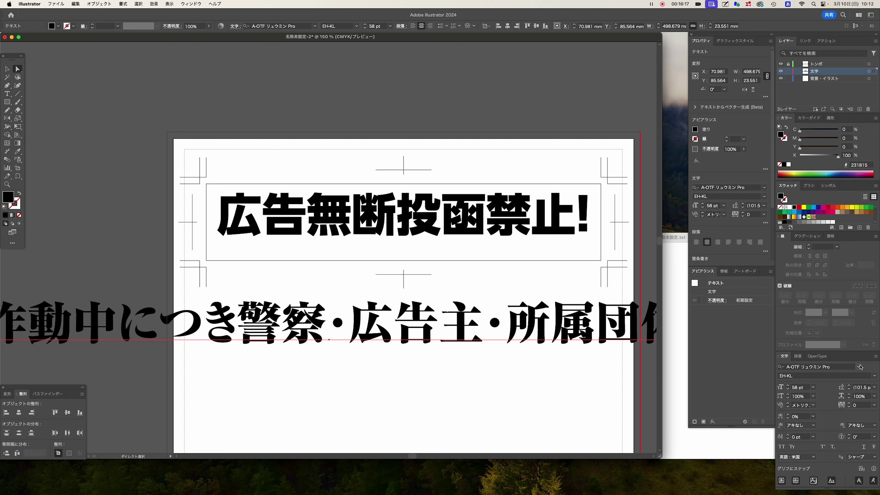
Step: Set the warning line's font to A-OTF UD新ゴ Pro M
{"action": "left_click", "coordinate": [858, 367]}
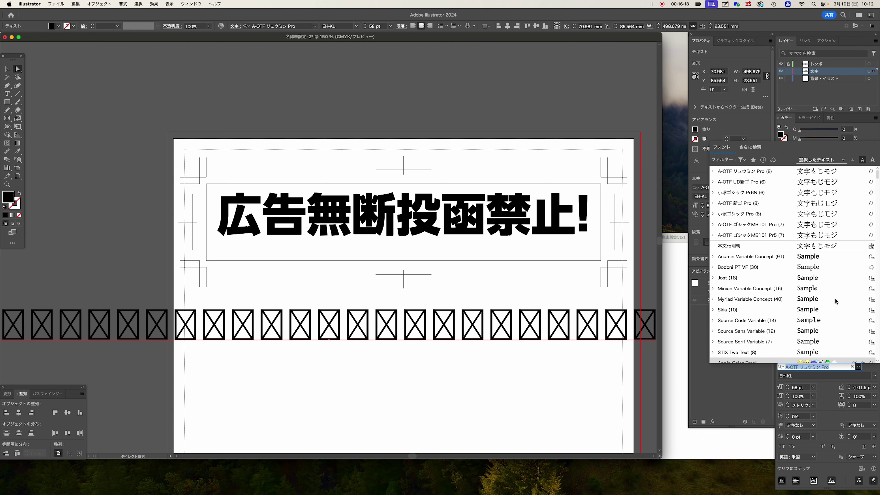
{"action": "left_click", "coordinate": [713, 182]}
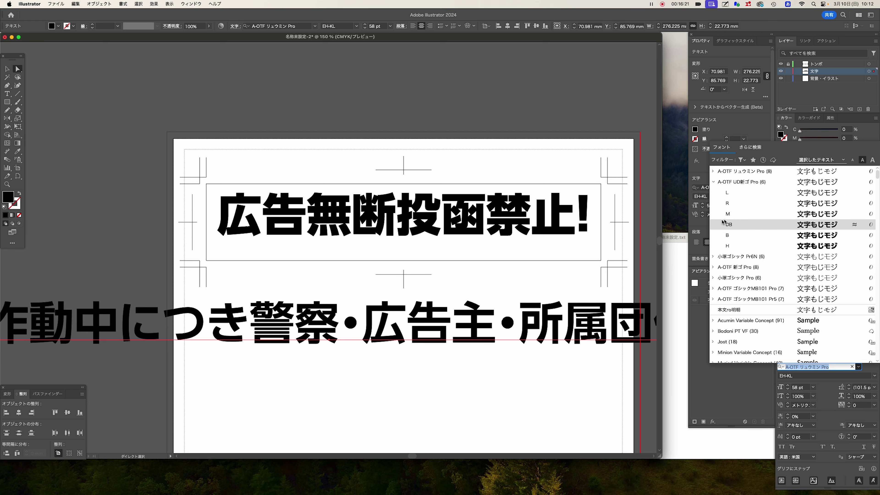
{"action": "left_click", "coordinate": [388, 342]}
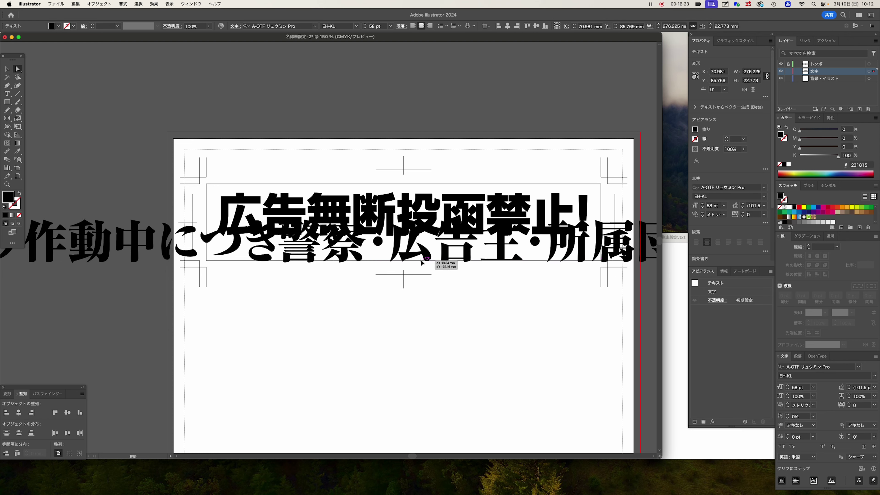
{"action": "left_click", "coordinate": [858, 368]}
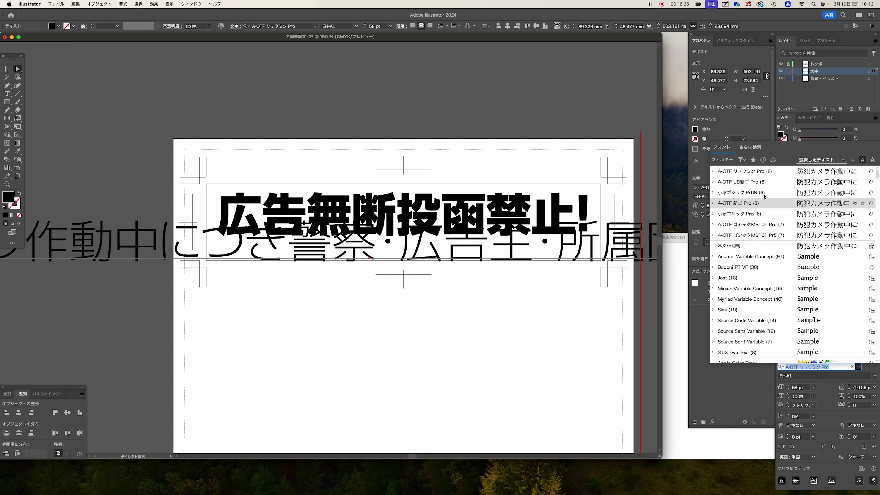
{"action": "left_click", "coordinate": [713, 183]}
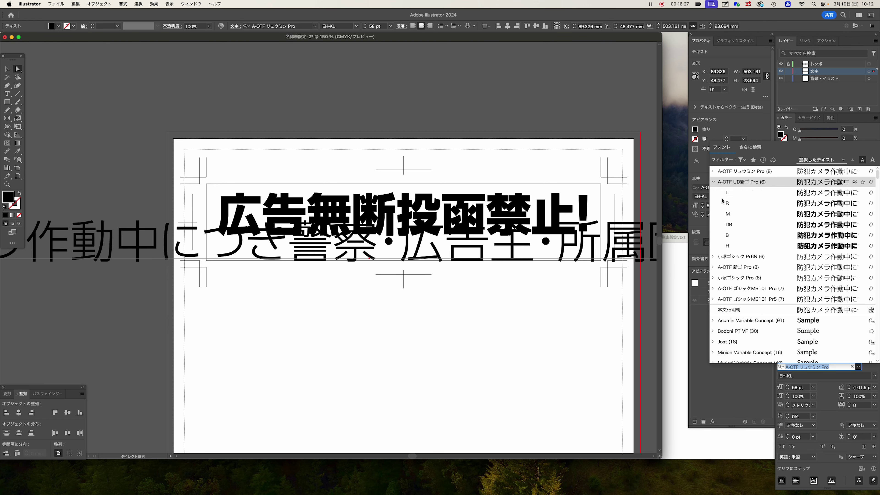
{"action": "left_click", "coordinate": [732, 216]}
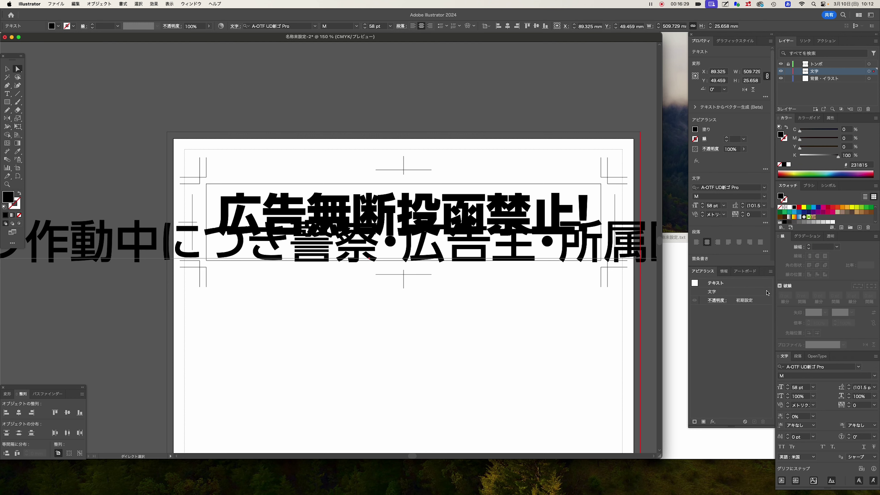
Step: Size the warning line to 20 pt and centre it beneath the headline
{"action": "double_click", "coordinate": [799, 387]}
{"action": "type", "text": "20"}
{"action": "key", "text": "Return"}
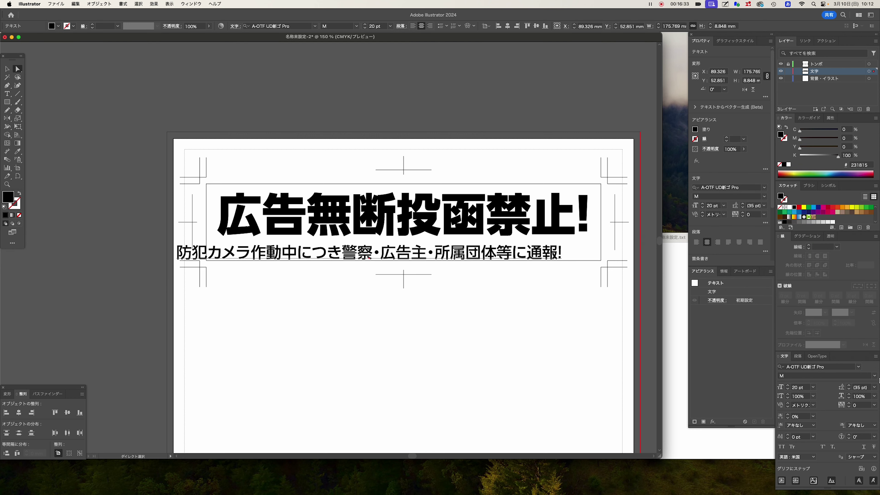
{"action": "left_click_drag", "start_coordinate": [506, 259], "coordinate": [545, 254]}
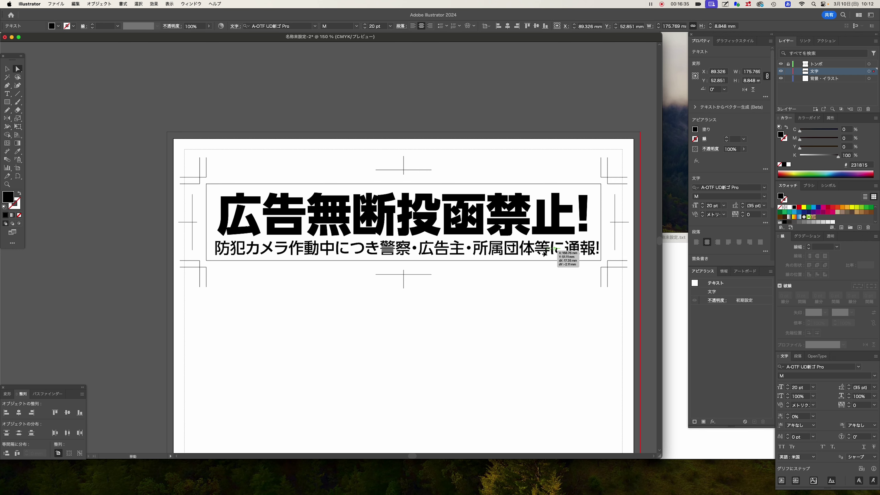
{"action": "left_click_drag", "start_coordinate": [545, 254], "coordinate": [540, 253]}
{"action": "left_click", "coordinate": [530, 314]}
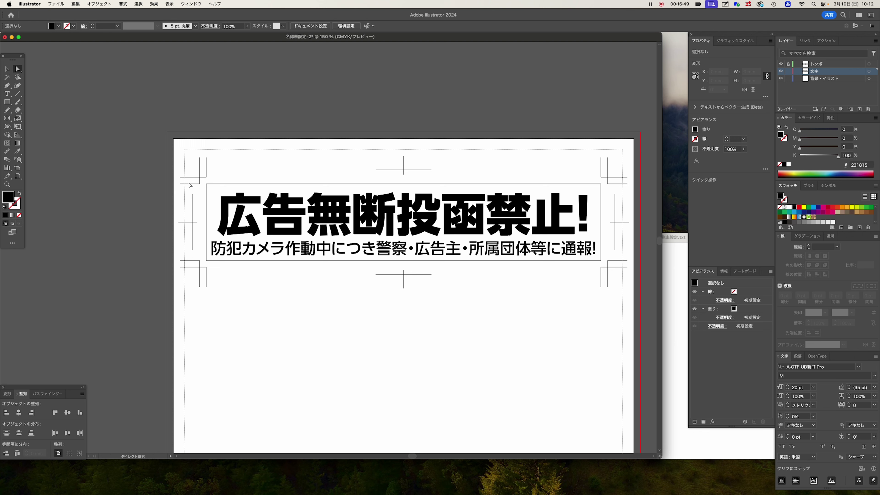
Step: With panels hidden, mark both text lines' left and right edges on screen, then clear marks and restore panels
{"action": "key", "text": "Tab"}
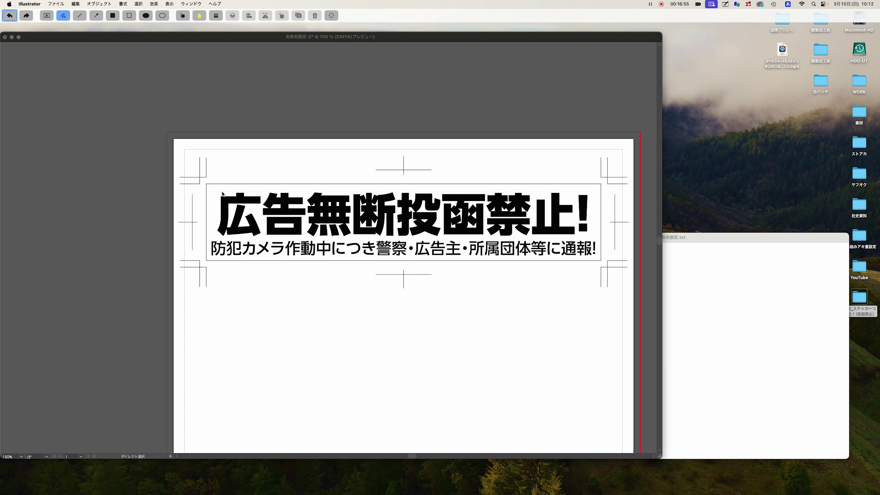
{"action": "left_click_drag", "start_coordinate": [220, 190], "coordinate": [209, 260]}
{"action": "left_click_drag", "start_coordinate": [582, 185], "coordinate": [603, 261]}
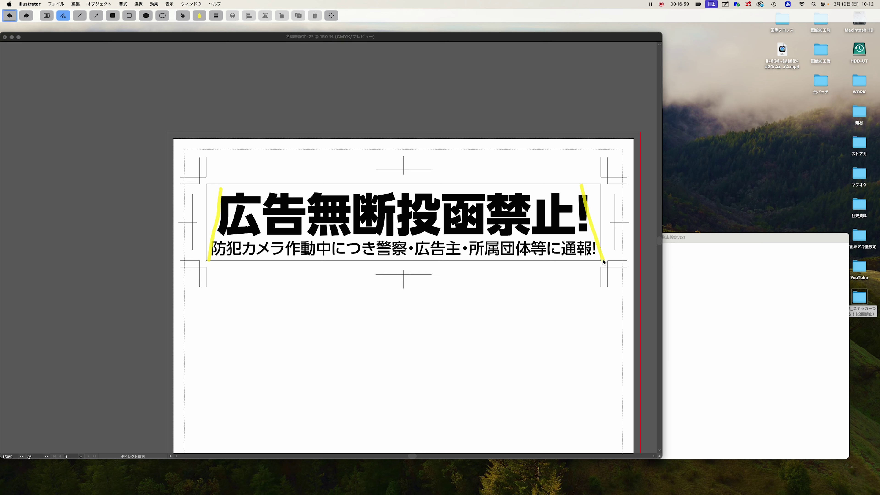
{"action": "mouse_move", "coordinate": [586, 187]}
{"action": "left_mouse_down"}
{"action": "mouse_move", "coordinate": [588, 273]}
{"action": "mouse_move", "coordinate": [219, 181]}
{"action": "left_mouse_up"}
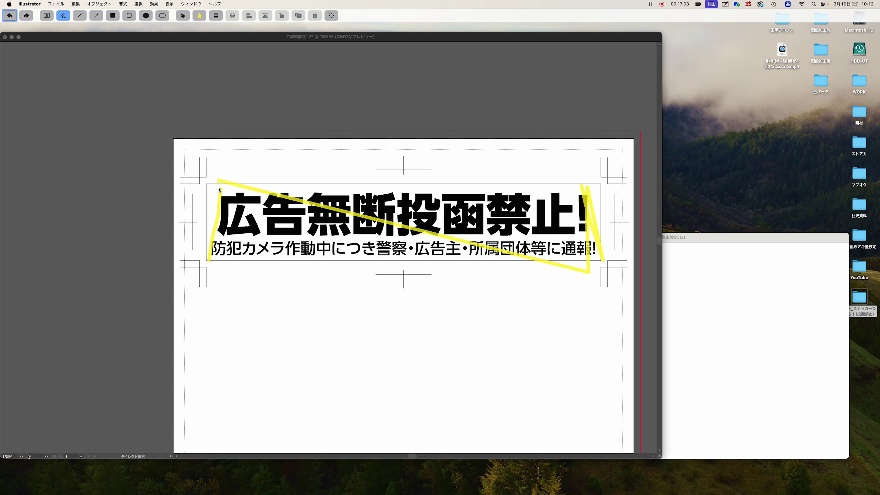
{"action": "left_click_drag", "start_coordinate": [220, 221], "coordinate": [221, 269]}
{"action": "key", "text": "Escape"}
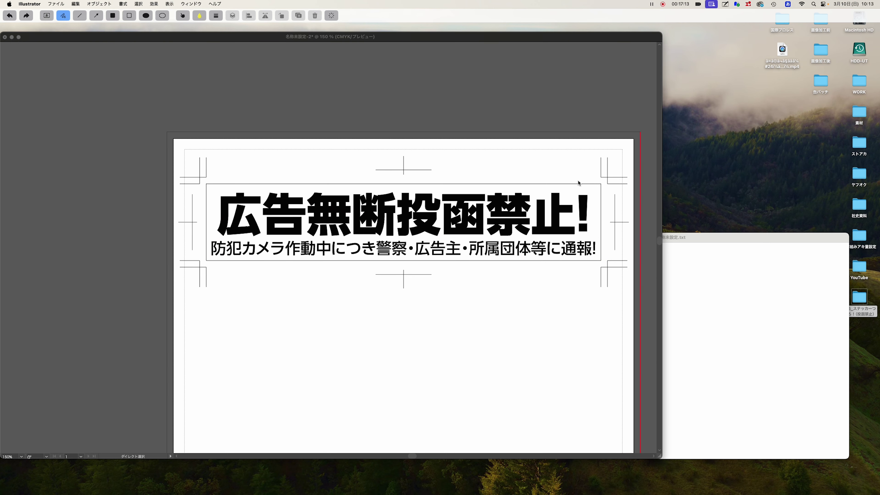
{"action": "left_click_drag", "start_coordinate": [588, 181], "coordinate": [589, 269]}
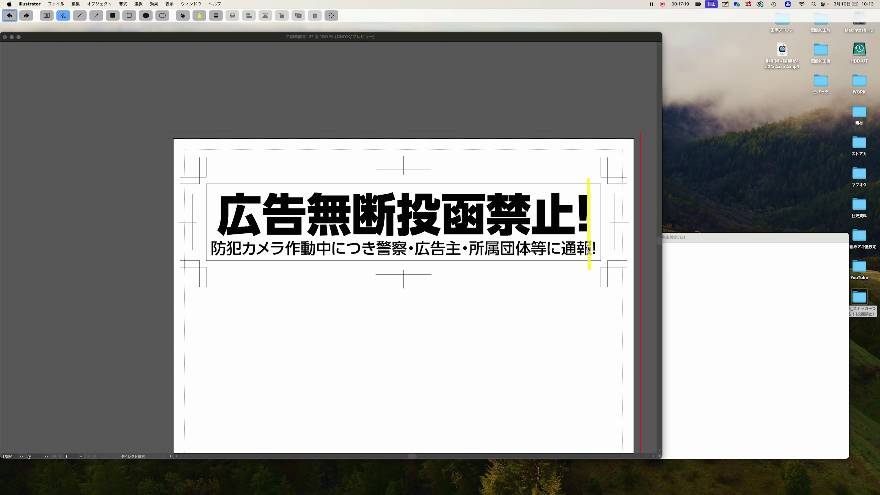
{"action": "left_click_drag", "start_coordinate": [219, 184], "coordinate": [219, 268]}
{"action": "key", "text": "Escape"}
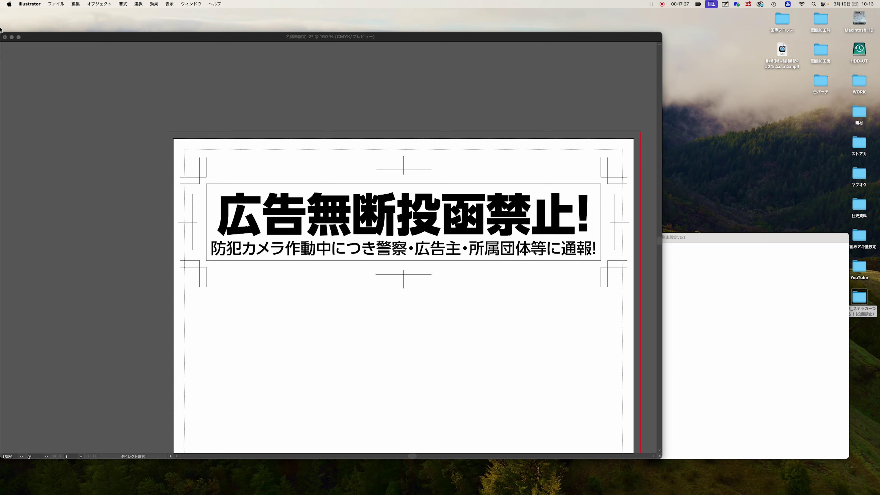
{"action": "key", "text": "Tab"}
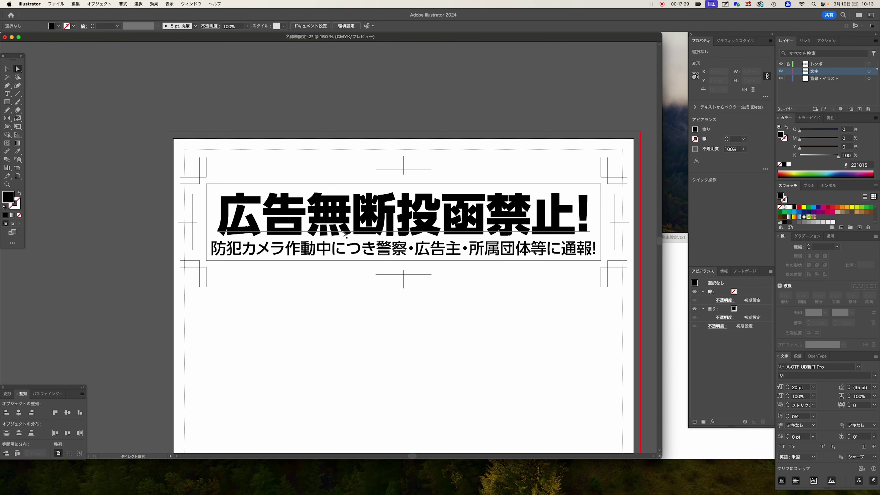
Step: Reduce the warning subtitle to 19.3 pt, after trying 19 and 19.5 pt
{"action": "left_click", "coordinate": [403, 248]}
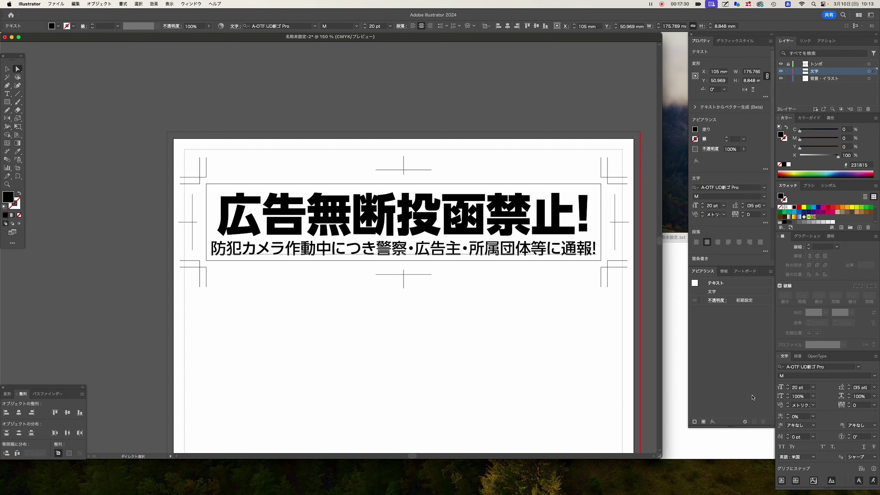
{"action": "left_click", "coordinate": [788, 390]}
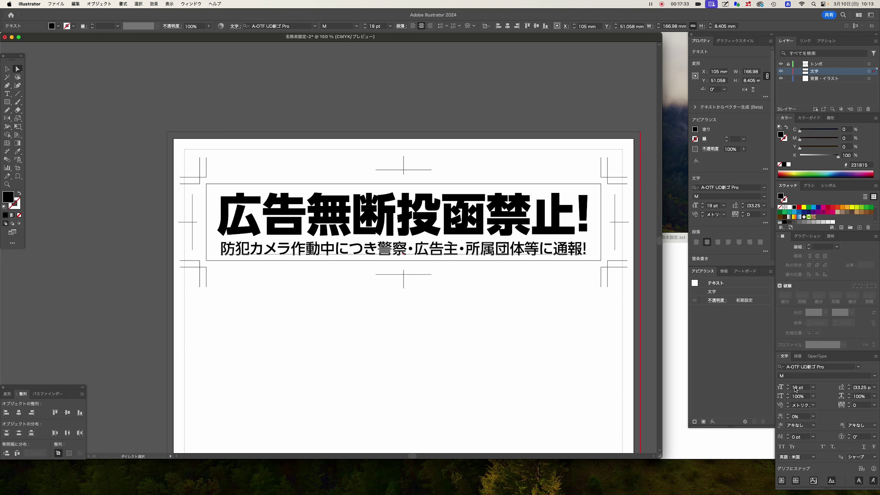
{"action": "left_click", "coordinate": [797, 388]}
{"action": "type", "text": ".5"}
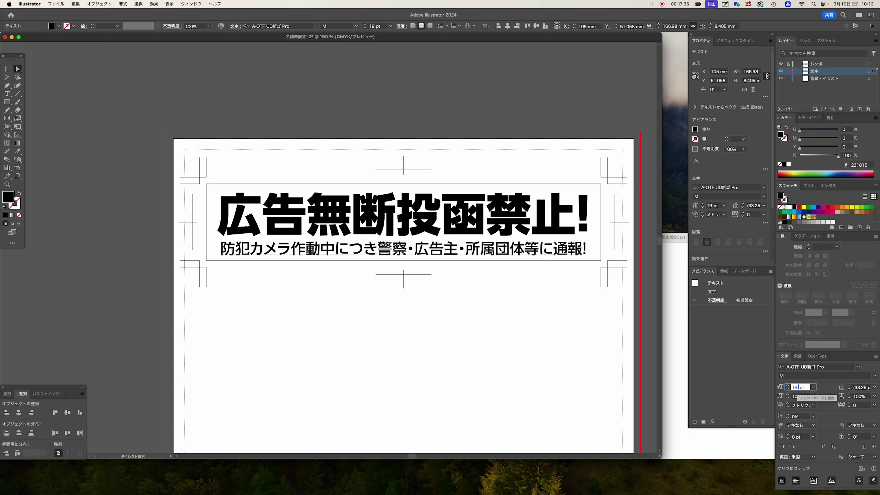
{"action": "key", "text": "Return"}
{"action": "double_click", "coordinate": [795, 388]}
{"action": "type", "text": "19.3"}
{"action": "key", "text": "Return"}
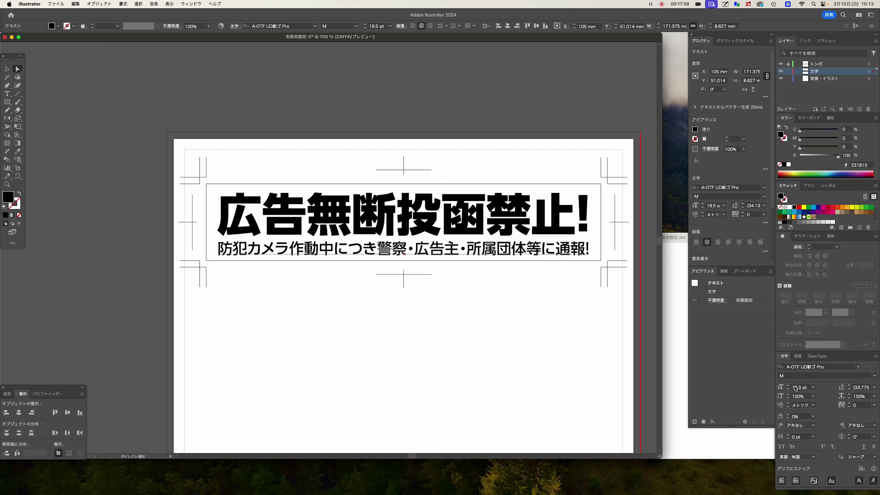
{"action": "left_click", "coordinate": [507, 353]}
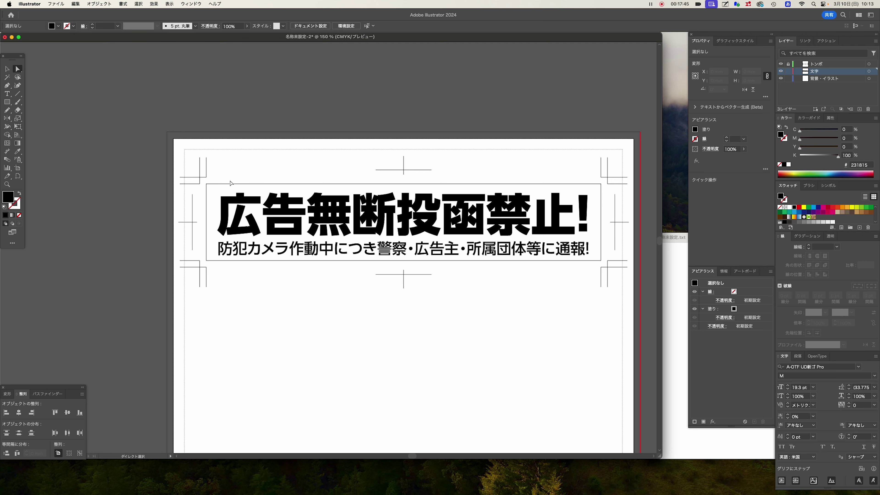
Step: With panels hidden, mark the text block's edges and top/bottom gaps, then clear the marks
{"action": "key", "text": "Tab"}
{"action": "left_click_drag", "start_coordinate": [219, 179], "coordinate": [219, 264]}
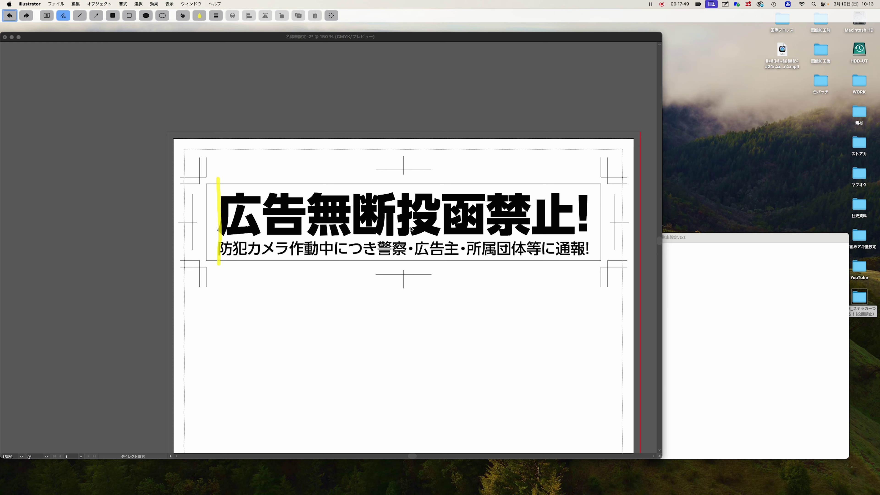
{"action": "left_click_drag", "start_coordinate": [590, 181], "coordinate": [588, 268]}
{"action": "left_click_drag", "start_coordinate": [590, 218], "coordinate": [600, 218]}
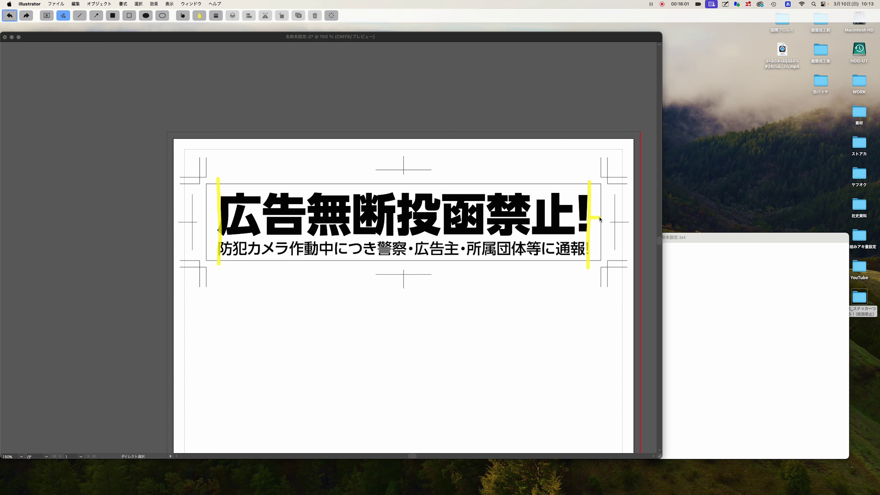
{"action": "left_click_drag", "start_coordinate": [218, 217], "coordinate": [206, 219]}
{"action": "left_click_drag", "start_coordinate": [327, 185], "coordinate": [326, 190]}
{"action": "left_click_drag", "start_coordinate": [326, 257], "coordinate": [326, 261]}
{"action": "key", "text": "Escape"}
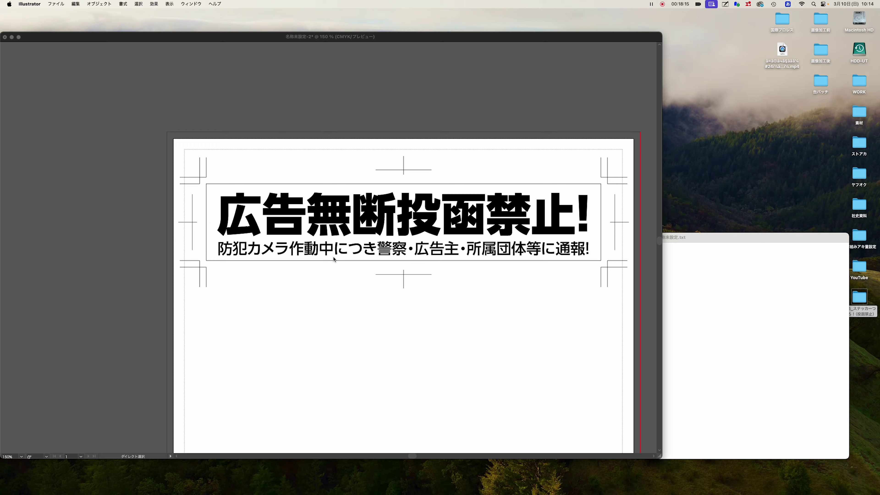
Step: Zoom in on the text and nudge the subtitle slightly up, closer to the headline
{"action": "key", "text": "Tab"}
{"action": "mouse_move", "coordinate": [322, 251]}
{"action": "left_mouse_down"}
{"action": "mouse_move", "coordinate": [355, 246]}
{"action": "mouse_move", "coordinate": [356, 270]}
{"action": "left_mouse_up"}
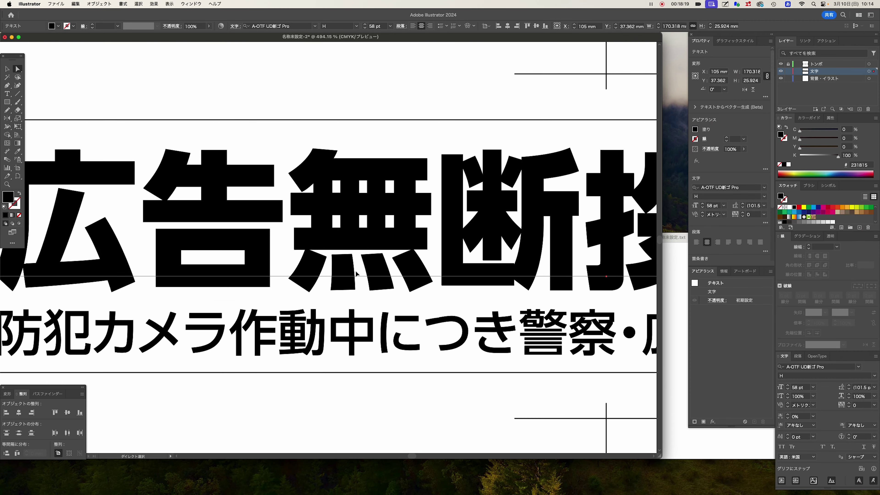
{"action": "left_click_drag", "start_coordinate": [356, 271], "coordinate": [356, 271]}
{"action": "left_click_drag", "start_coordinate": [365, 332], "coordinate": [366, 332]}
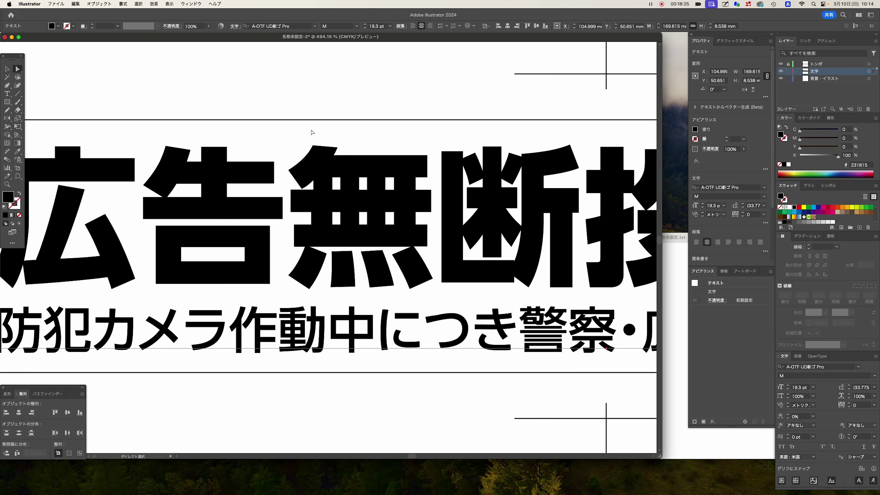
Step: Mark the gaps above the headline and below the subtitle to compare the spacing
{"action": "key", "text": "Tab"}
{"action": "left_click_drag", "start_coordinate": [325, 124], "coordinate": [325, 139]}
{"action": "left_click_drag", "start_coordinate": [325, 356], "coordinate": [325, 375]}
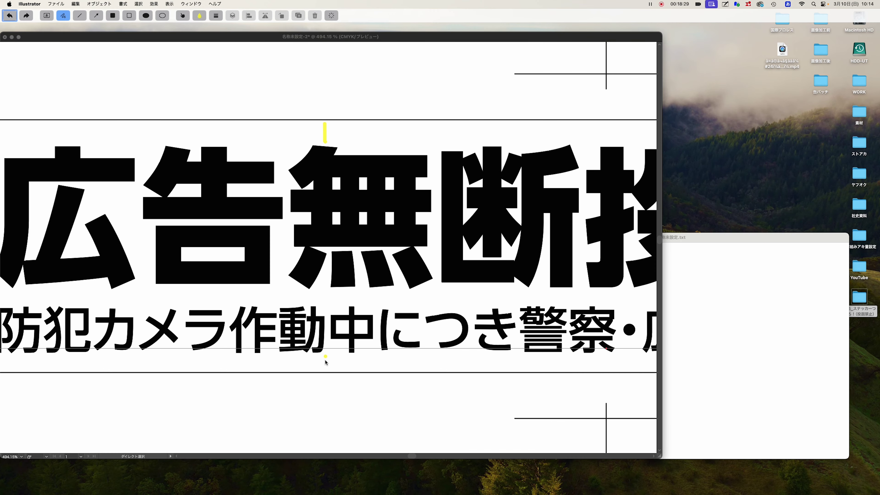
{"action": "key", "text": "Escape"}
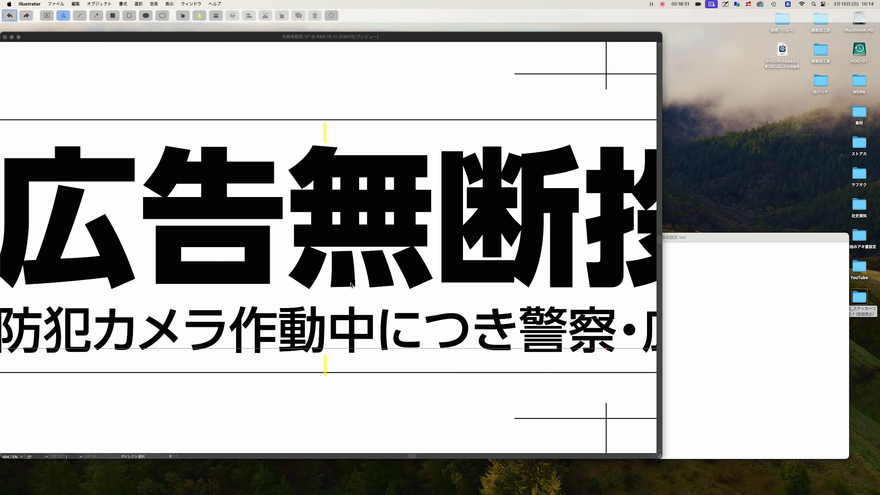
Step: Nudge both text lines up two steps so they sit evenly within the frame
{"action": "key", "text": "Tab"}
{"action": "key", "text": "super+0"}
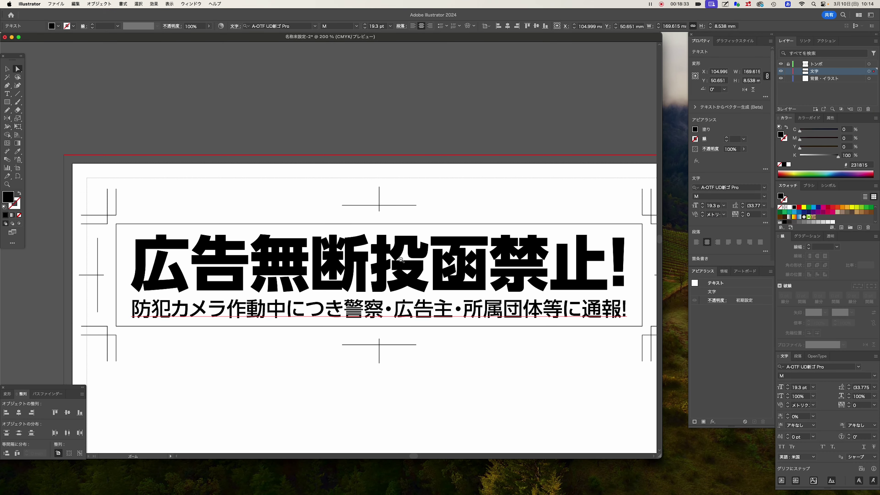
{"action": "scroll", "coordinate": [416, 262], "scroll_direction": "down", "scroll_amount": 5}
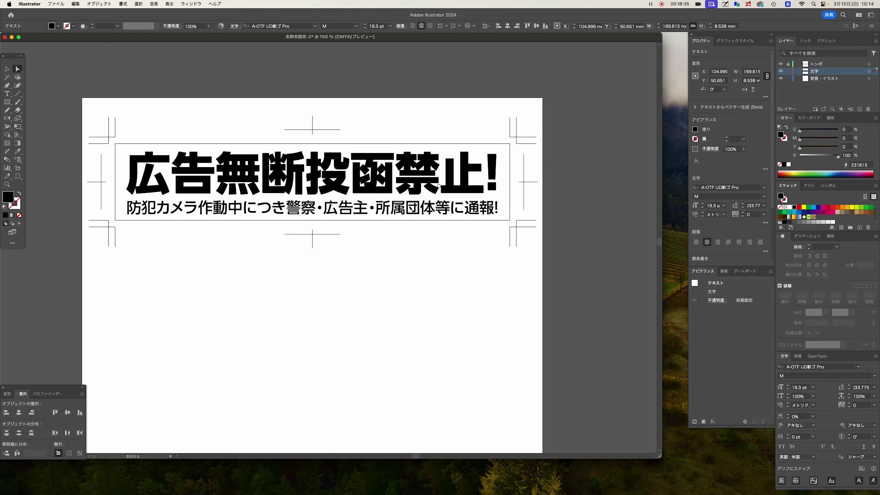
{"action": "left_click", "coordinate": [354, 259]}
{"action": "scroll", "coordinate": [277, 149], "scroll_direction": "up", "scroll_amount": 5}
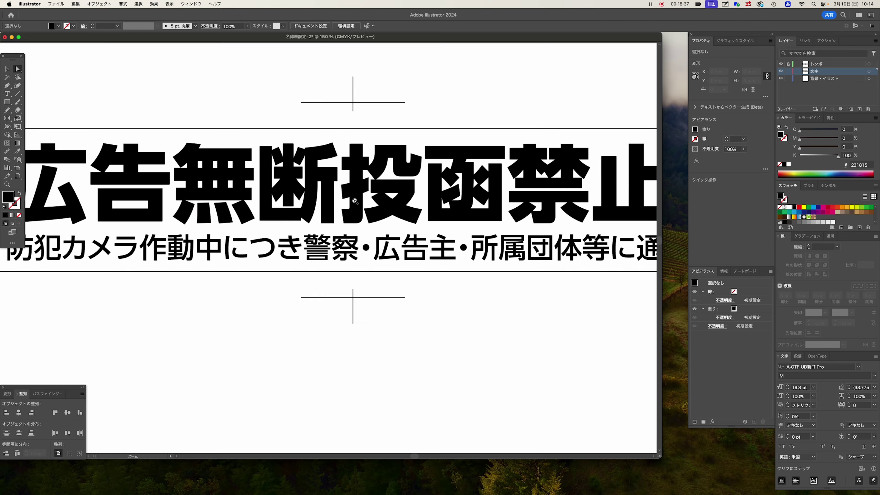
{"action": "scroll", "coordinate": [277, 149], "scroll_direction": "up", "scroll_amount": 3}
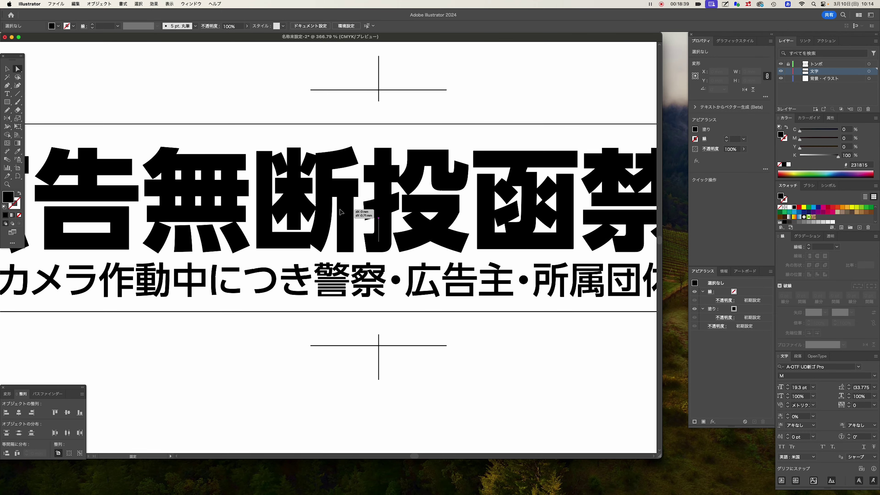
{"action": "left_click", "coordinate": [354, 286]}
{"action": "key", "text": "alt+shift+Up"}
{"action": "key", "text": "alt+shift+Up"}
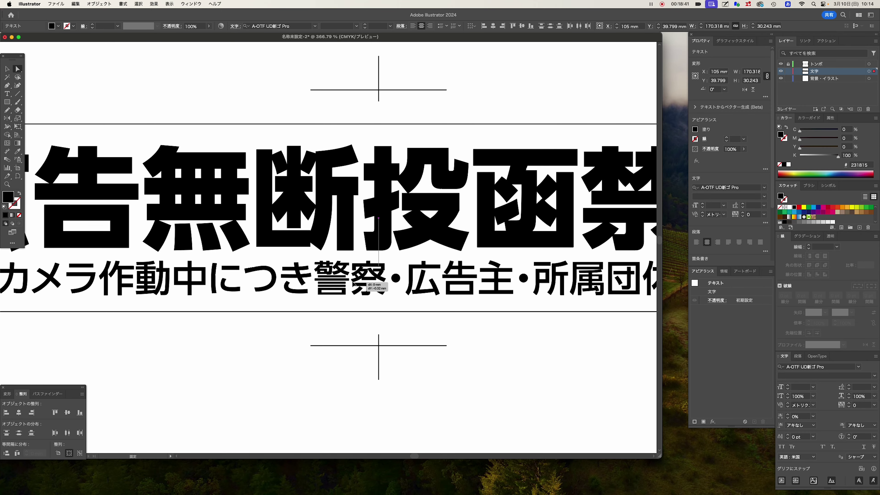
{"action": "key", "text": "alt+shift+Up"}
Step: Deselect and return the view to 150% with the artboard centred
{"action": "left_click", "coordinate": [373, 299]}
{"action": "scroll", "coordinate": [369, 299], "scroll_direction": "down", "scroll_amount": 5}
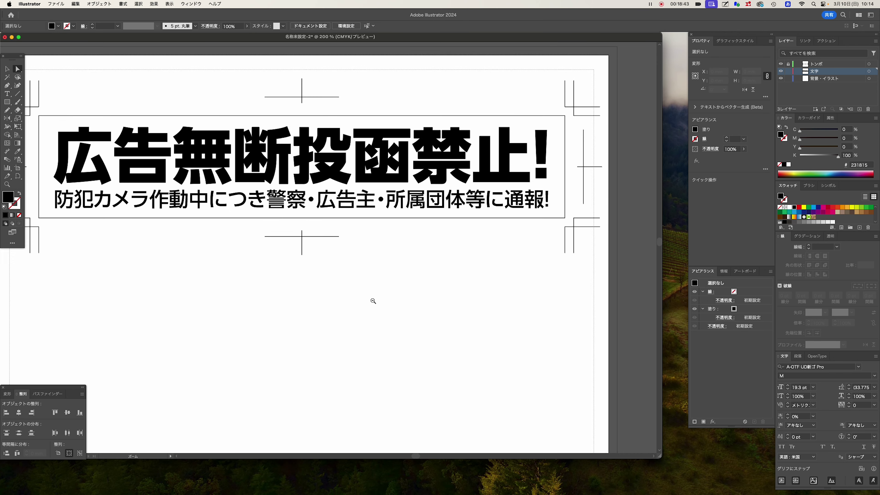
{"action": "left_click_drag", "start_coordinate": [356, 226], "coordinate": [434, 287]}
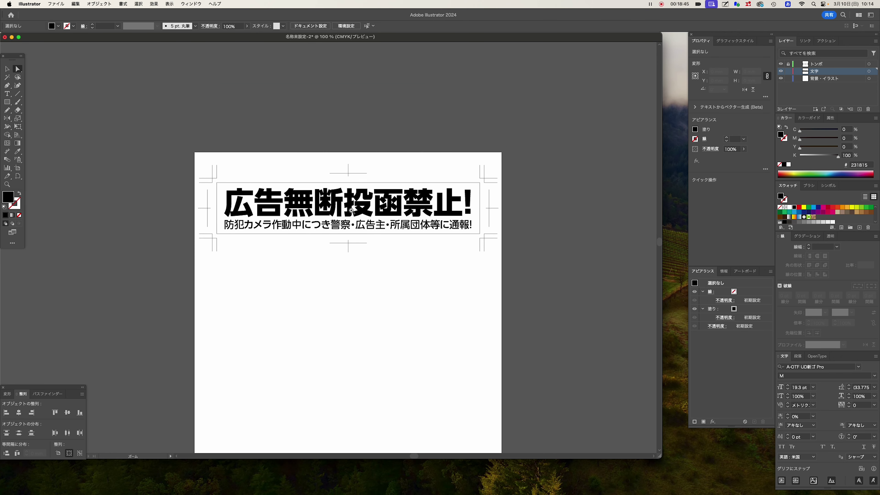
{"action": "key", "text": "super+plus"}
{"action": "left_click_drag", "start_coordinate": [355, 220], "coordinate": [376, 218]}
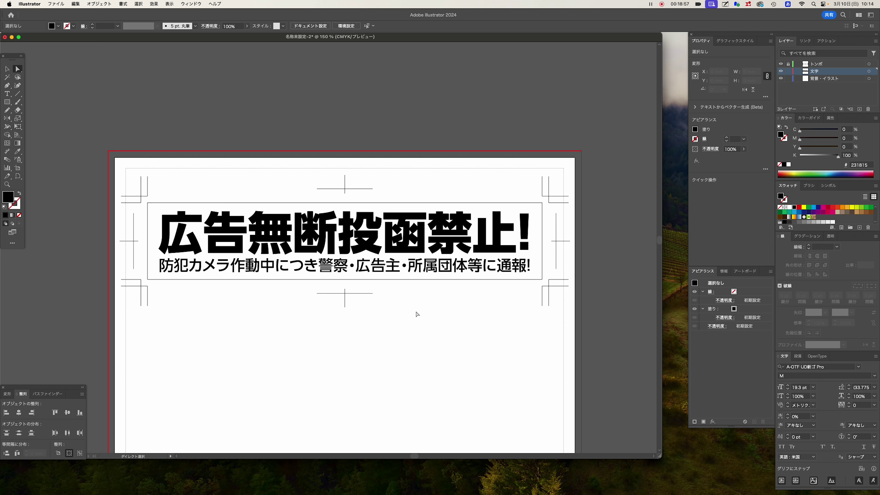
Step: Unlock the トンボ layer and copy the sign with its trim marks below as a second sign
{"action": "scroll", "coordinate": [302, 319], "scroll_direction": "down", "scroll_amount": 2}
{"action": "scroll", "coordinate": [300, 265], "scroll_direction": "down", "scroll_amount": 3}
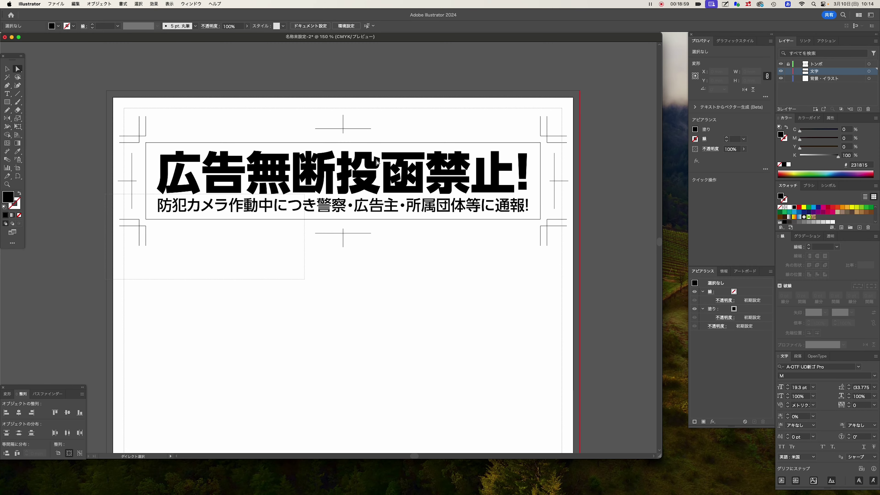
{"action": "left_click", "coordinate": [378, 162]}
{"action": "left_click_drag", "start_coordinate": [461, 164], "coordinate": [459, 308]}
{"action": "key", "text": "super+z"}
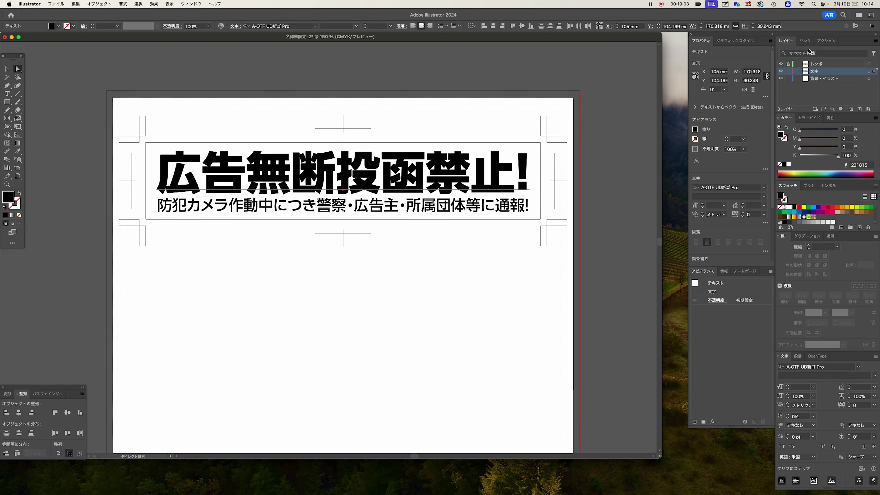
{"action": "left_click", "coordinate": [790, 65]}
{"action": "mouse_move", "coordinate": [591, 305]}
{"action": "left_mouse_down"}
{"action": "mouse_move", "coordinate": [485, 208]}
{"action": "mouse_move", "coordinate": [456, 255]}
{"action": "mouse_move", "coordinate": [455, 296]}
{"action": "left_mouse_up"}
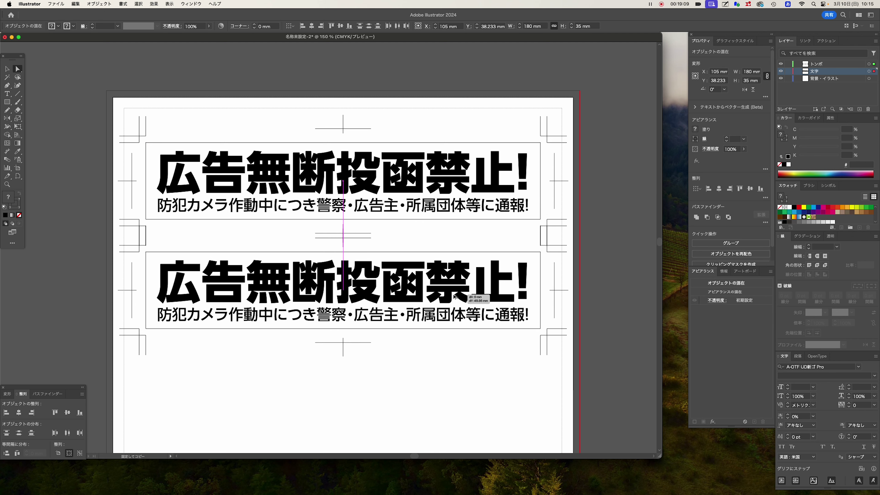
{"action": "left_click", "coordinate": [589, 280]}
{"action": "left_click_drag", "start_coordinate": [380, 243], "coordinate": [372, 169]}
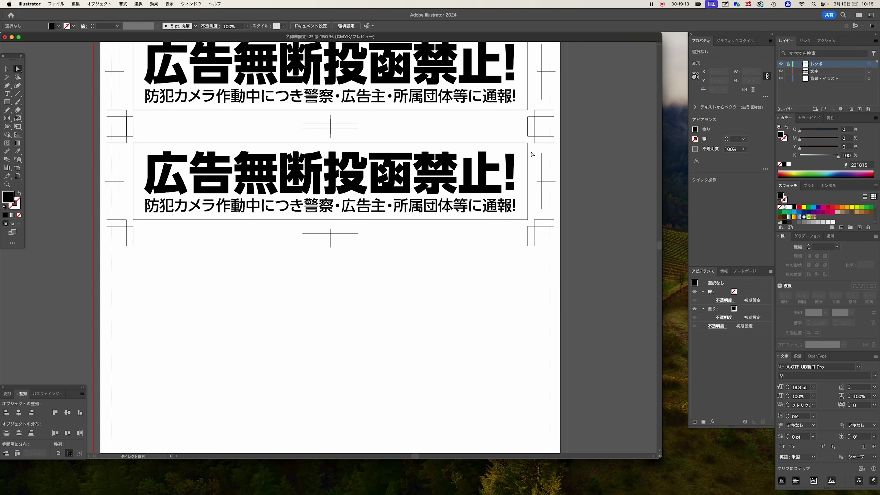
Step: Draw a yellow-filled rectangle on the 背景・イラスト layer behind the second sign
{"action": "left_click", "coordinate": [7, 102]}
{"action": "left_click", "coordinate": [822, 79]}
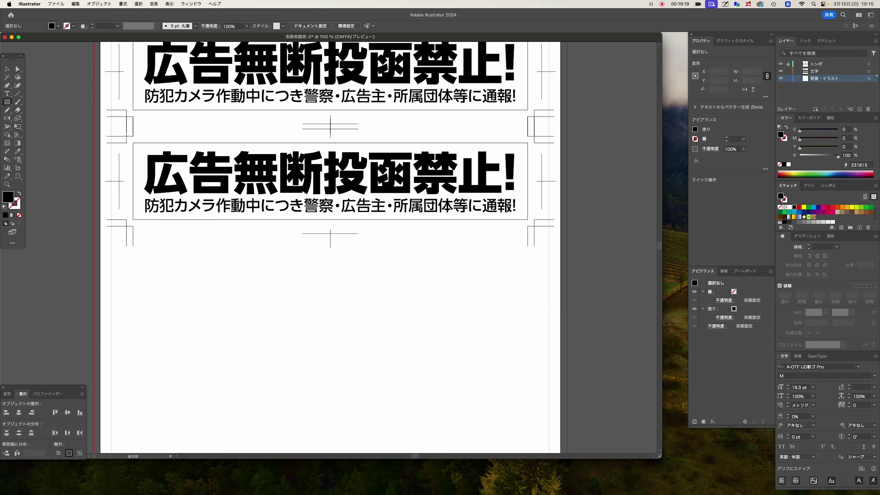
{"action": "left_click_drag", "start_coordinate": [128, 136], "coordinate": [528, 224]}
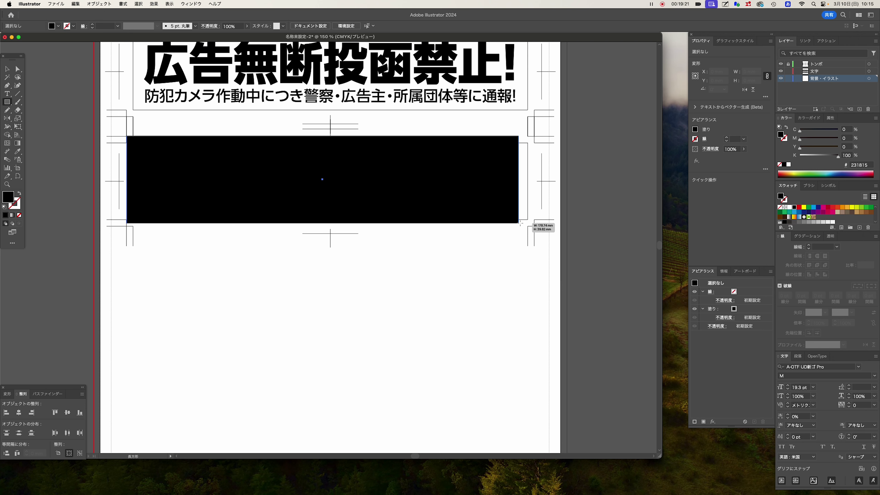
{"action": "left_click_drag", "start_coordinate": [528, 224], "coordinate": [534, 226]}
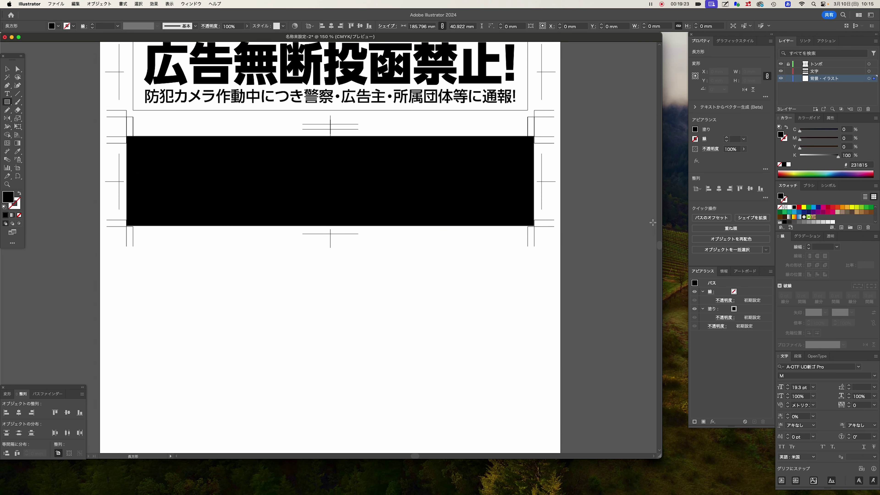
{"action": "left_click", "coordinate": [804, 207]}
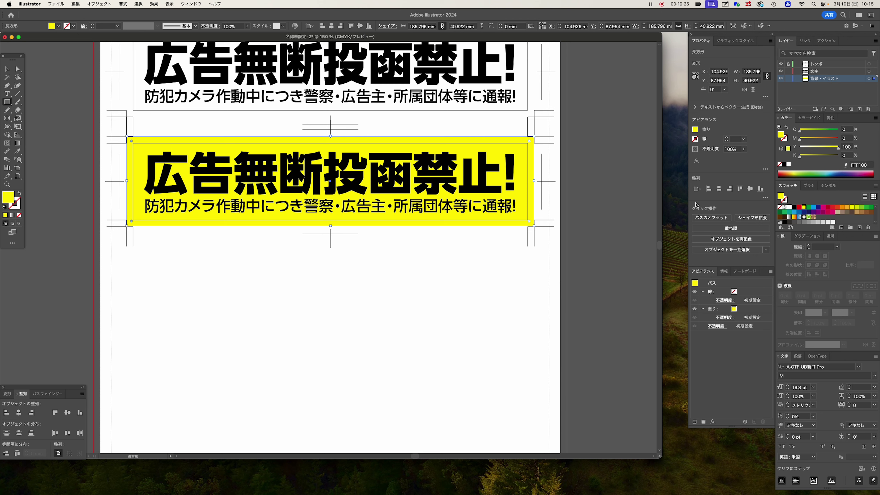
{"action": "key", "text": "v"}
{"action": "key", "text": "super+shift+a"}
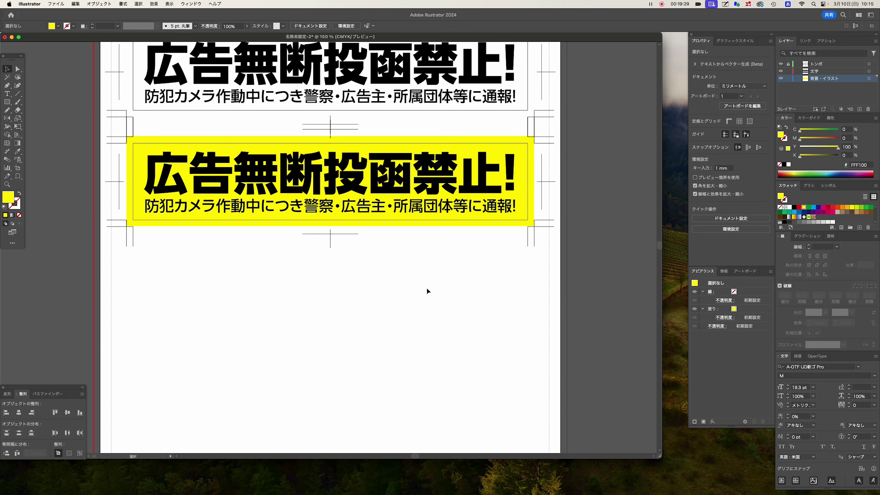
{"action": "key", "text": "super+minus"}
{"action": "key", "text": "super+minus"}
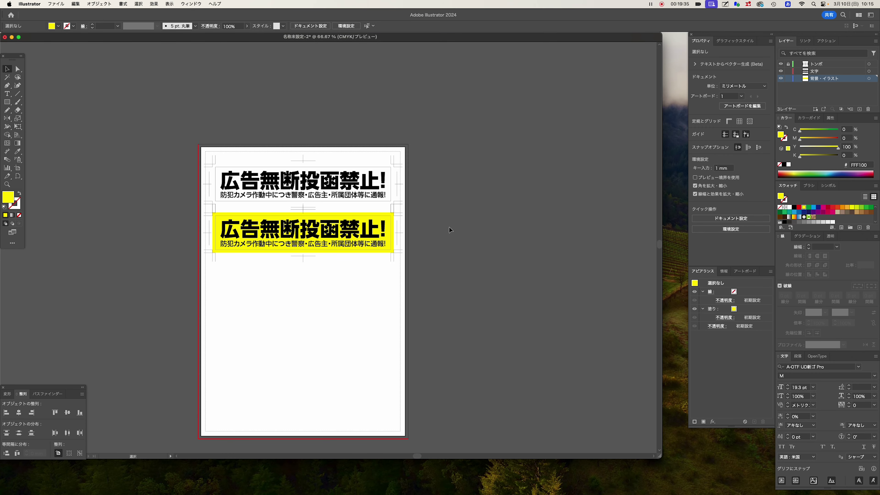
Step: Color only the 投函禁止! characters of the yellow sign's headline red
{"action": "left_click_drag", "start_coordinate": [323, 224], "coordinate": [457, 339]}
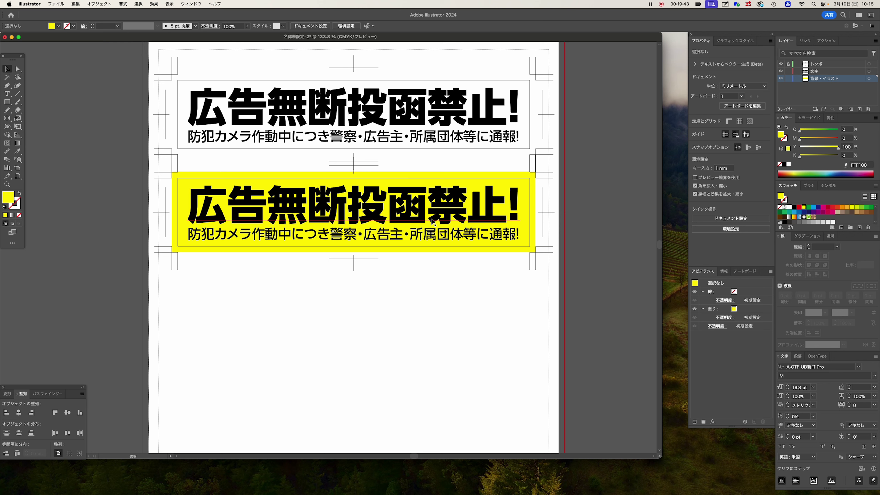
{"action": "left_click", "coordinate": [433, 221]}
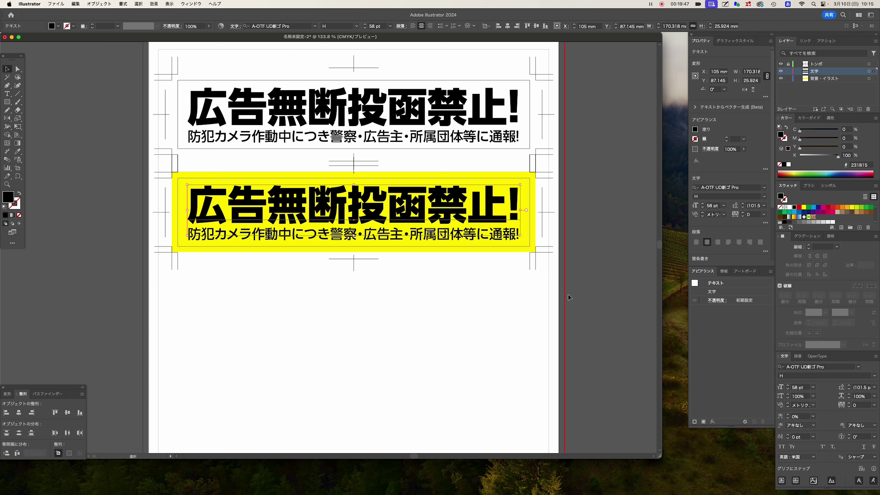
{"action": "left_click", "coordinate": [803, 208]}
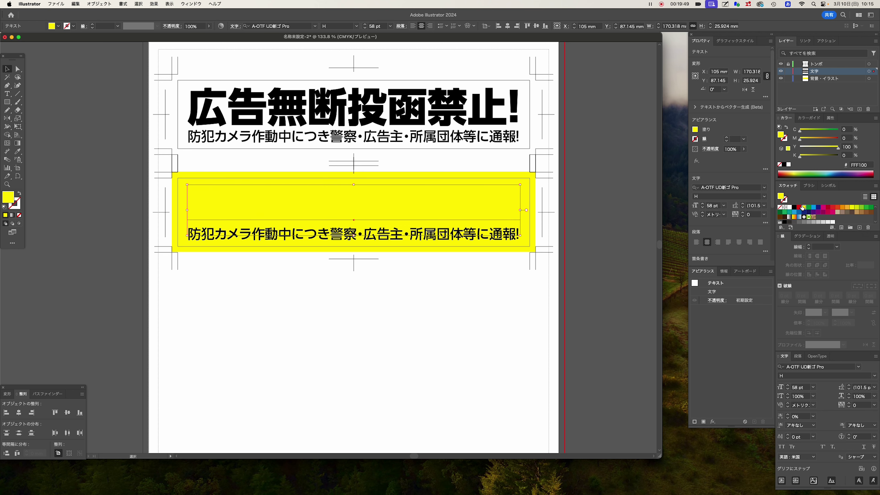
{"action": "left_click", "coordinate": [799, 208]}
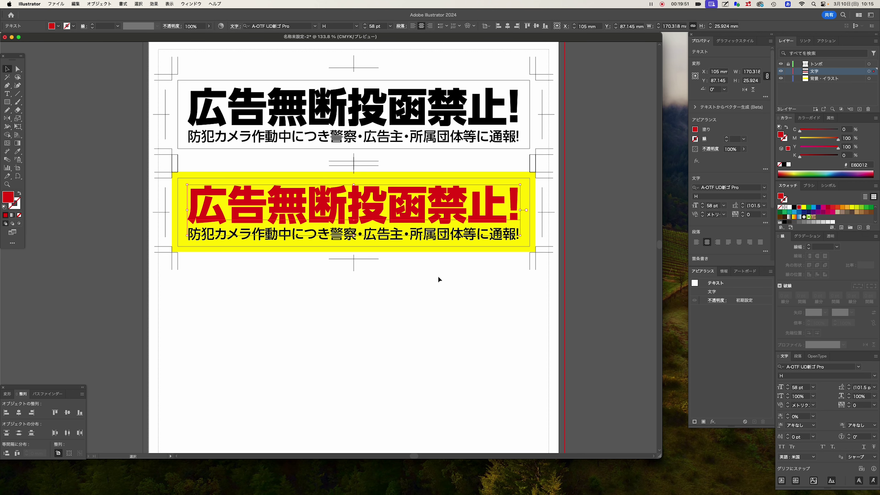
{"action": "key", "text": "super+z"}
{"action": "key", "text": "super+z"}
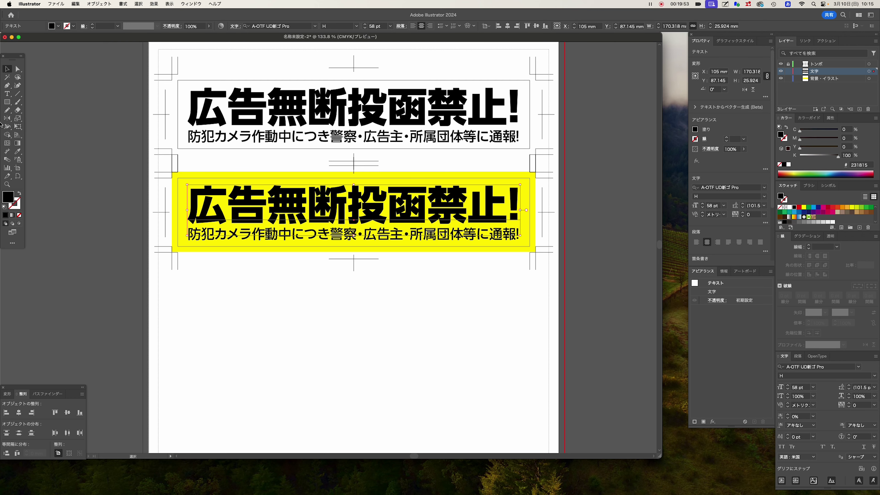
{"action": "left_click", "coordinate": [7, 93]}
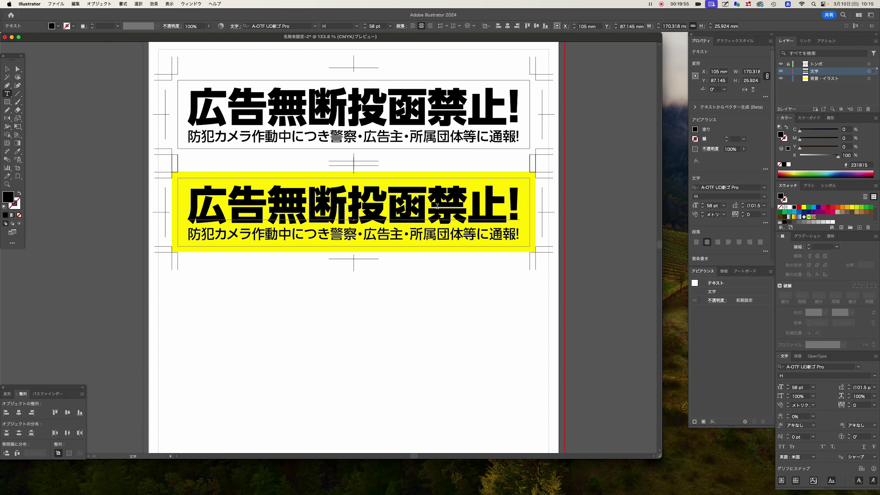
{"action": "left_click_drag", "start_coordinate": [364, 202], "coordinate": [519, 204]}
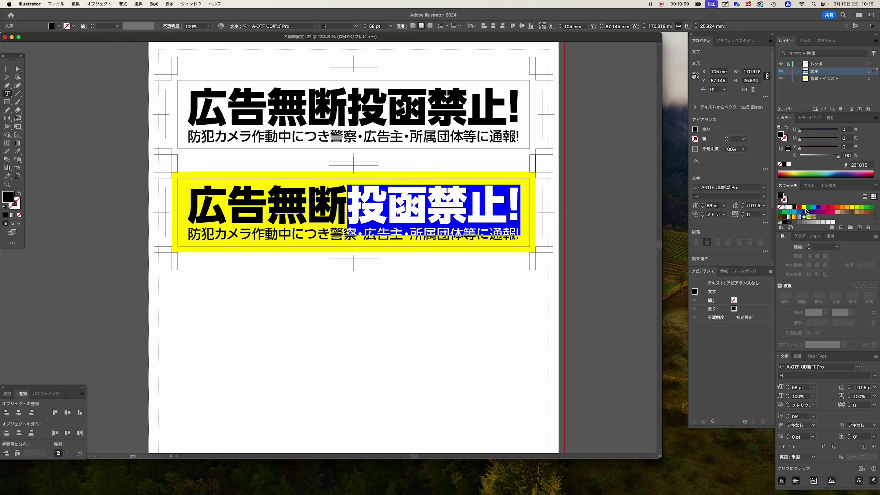
{"action": "left_click", "coordinate": [799, 208]}
{"action": "left_click", "coordinate": [7, 69]}
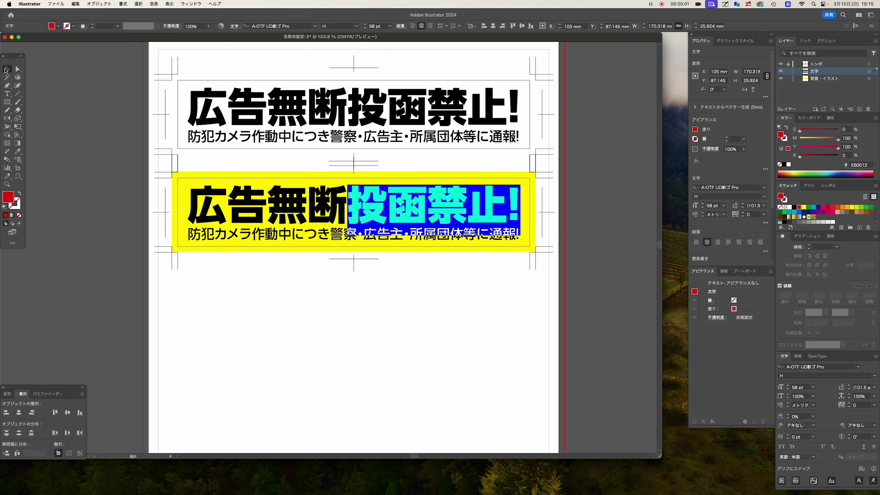
{"action": "left_click", "coordinate": [371, 312]}
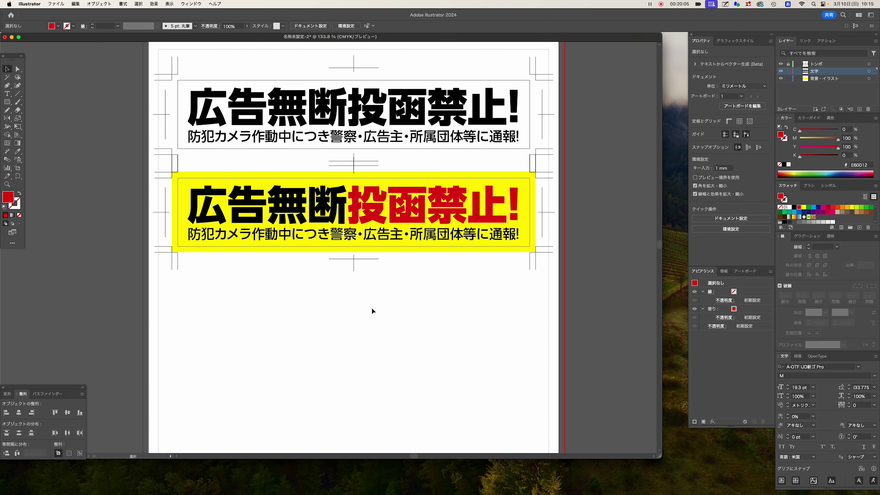
Step: Set the yellow sign's small subtitle line to the DB font weight
{"action": "left_click", "coordinate": [446, 237]}
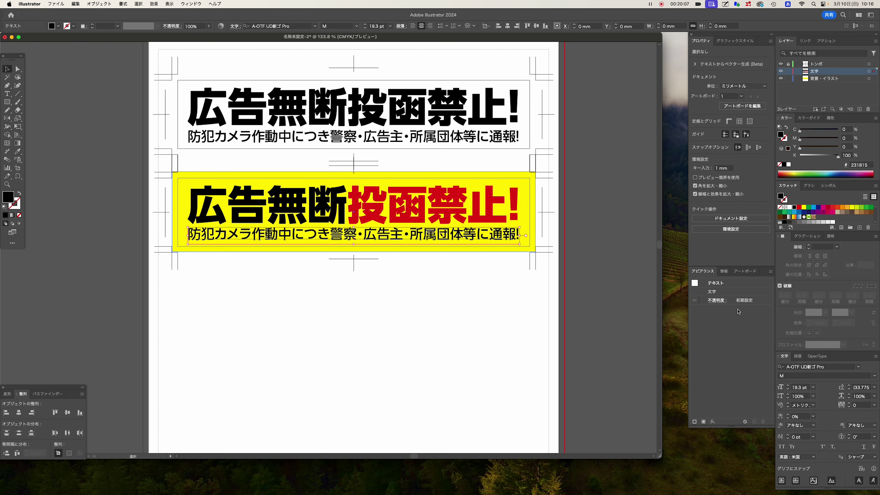
{"action": "left_click", "coordinate": [874, 376]}
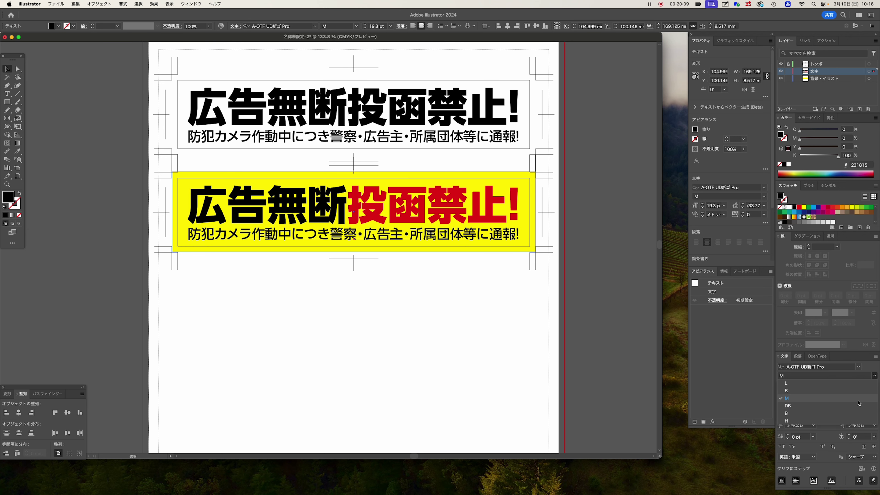
{"action": "left_click", "coordinate": [858, 406]}
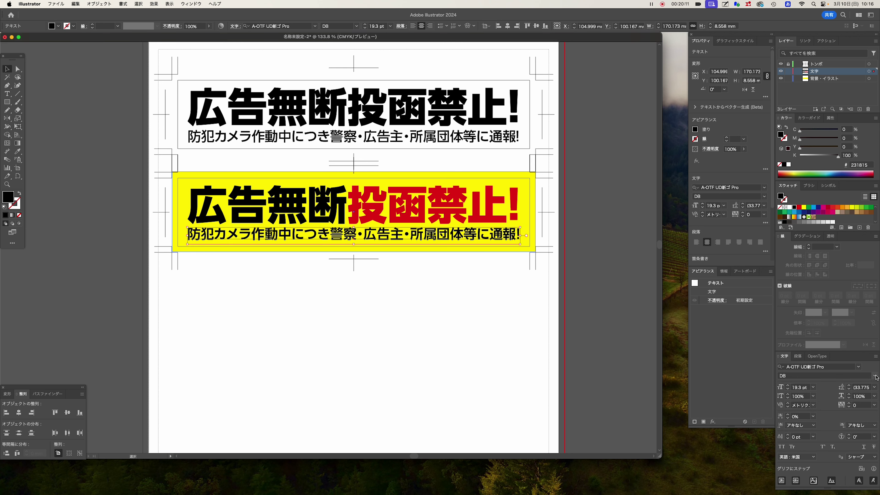
{"action": "left_click", "coordinate": [433, 337]}
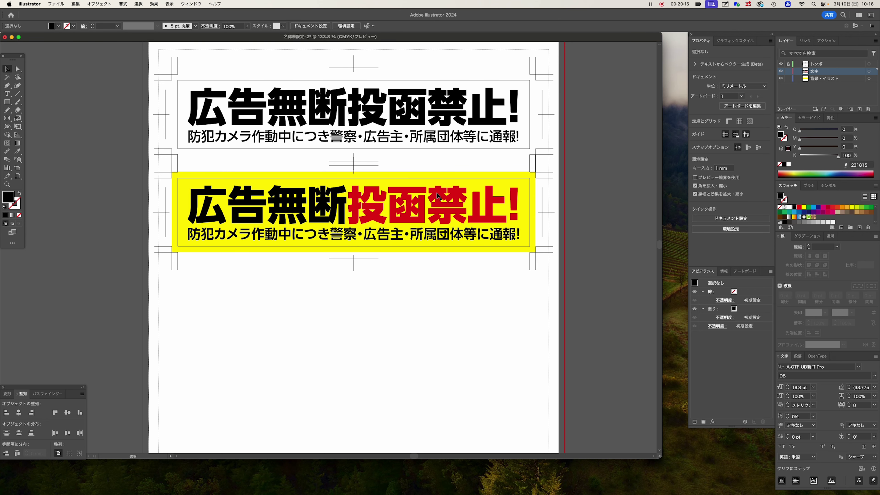
{"action": "left_click", "coordinate": [464, 141]}
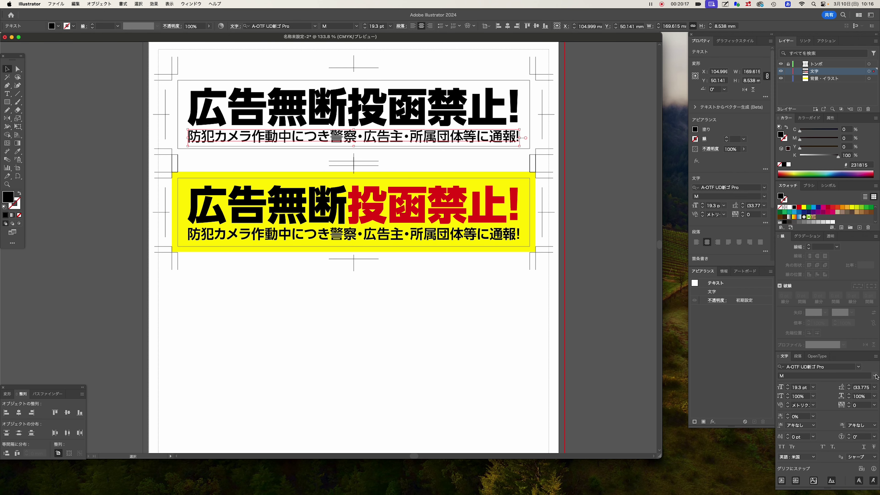
{"action": "left_click", "coordinate": [422, 359]}
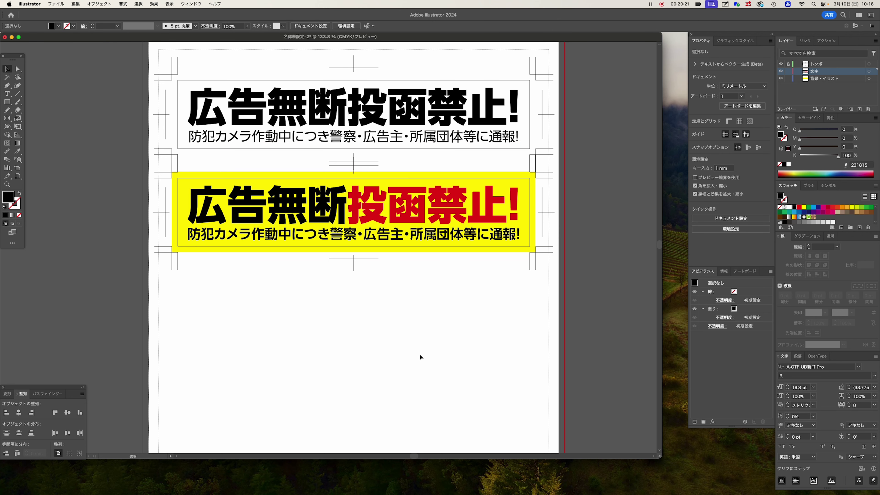
{"action": "scroll", "coordinate": [412, 336], "scroll_direction": "up", "scroll_amount": 2}
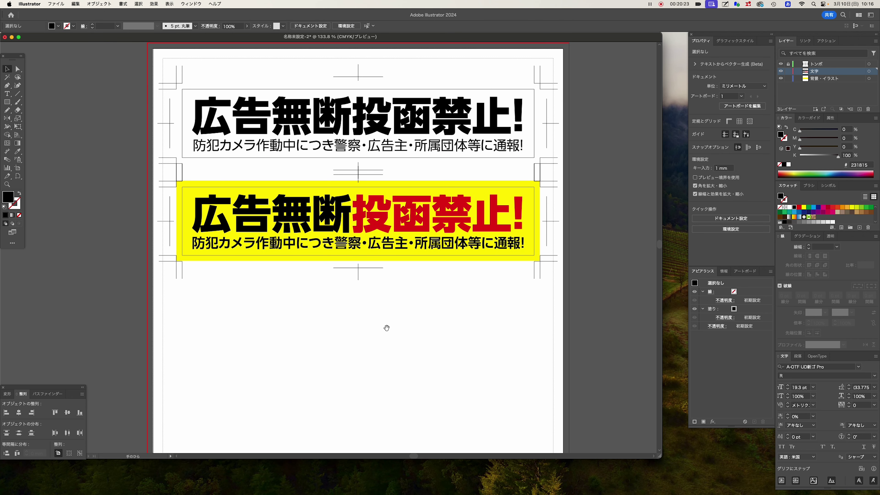
Step: Duplicate the whole yellow sign below itself as a third sign
{"action": "scroll", "coordinate": [348, 327], "scroll_direction": "down", "scroll_amount": 5}
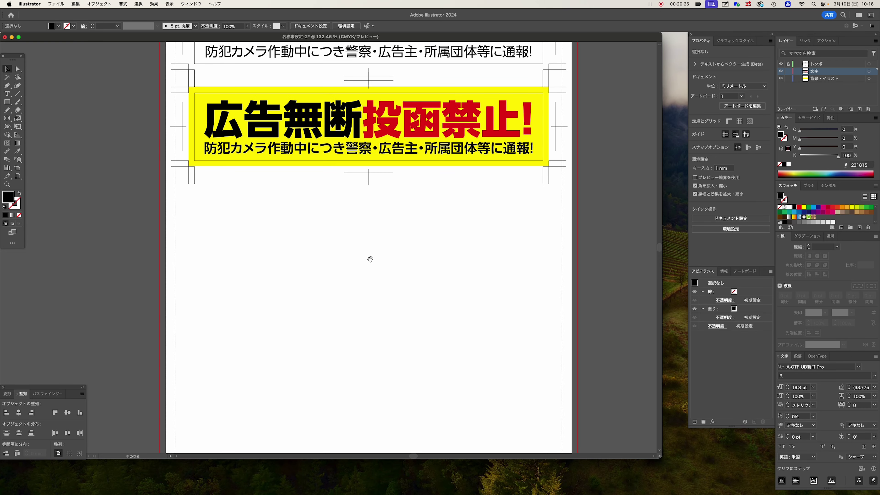
{"action": "left_click_drag", "start_coordinate": [166, 198], "coordinate": [570, 87]}
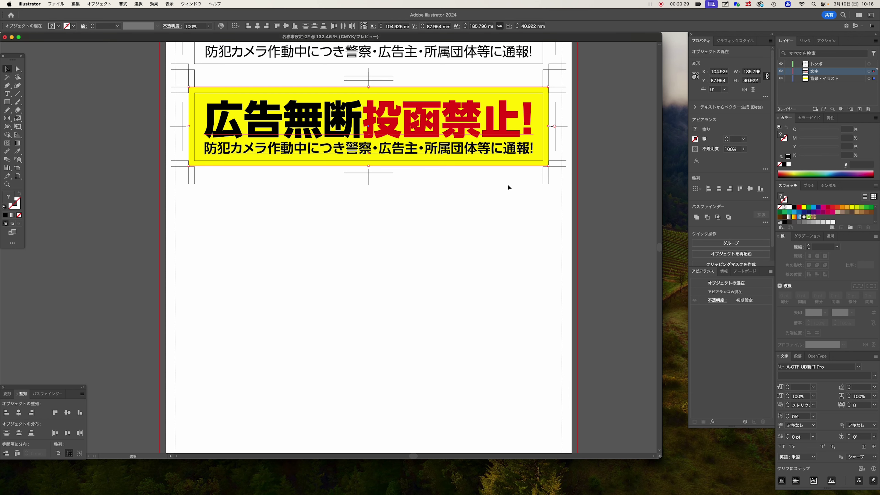
{"action": "left_click", "coordinate": [177, 219]}
{"action": "left_click_drag", "start_coordinate": [138, 209], "coordinate": [565, 85]}
{"action": "left_click_drag", "start_coordinate": [493, 129], "coordinate": [493, 226]}
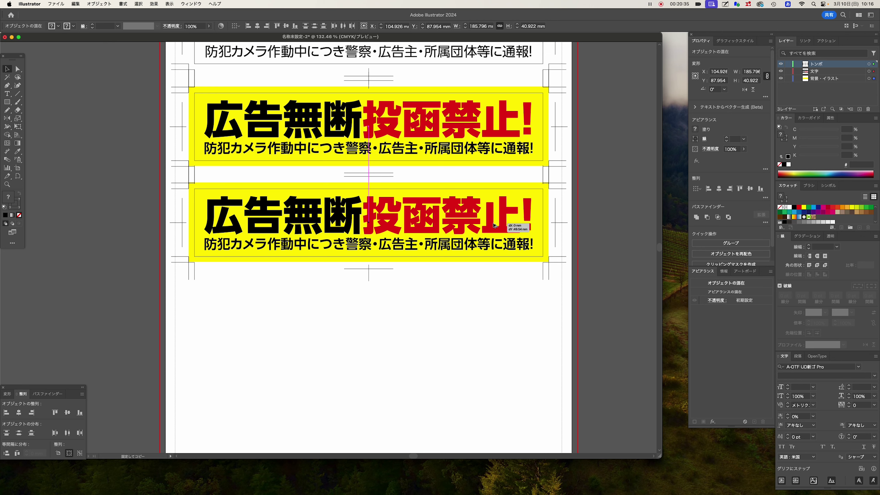
{"action": "left_click", "coordinate": [434, 365]}
{"action": "key", "text": "super+equal"}
{"action": "left_click_drag", "start_coordinate": [424, 279], "coordinate": [358, 280]}
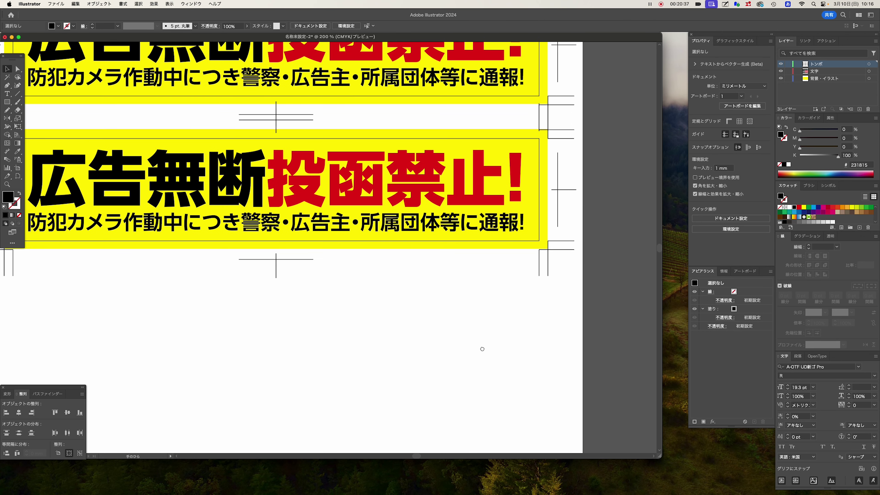
{"action": "key", "text": "super+equal"}
Step: Fill the third sign's background rectangle black and shrink it to a band under the headline
{"action": "left_click", "coordinate": [618, 188]}
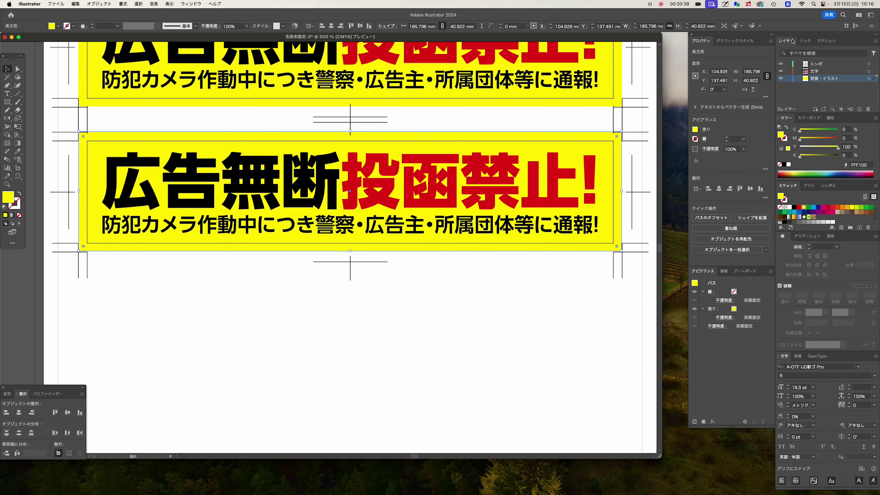
{"action": "left_click", "coordinate": [467, 315]}
{"action": "key", "text": "super+z"}
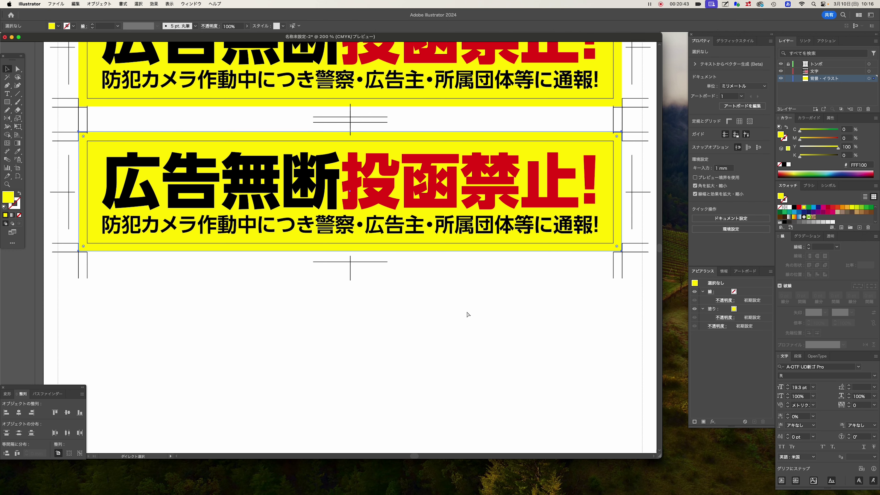
{"action": "left_click", "coordinate": [794, 208]}
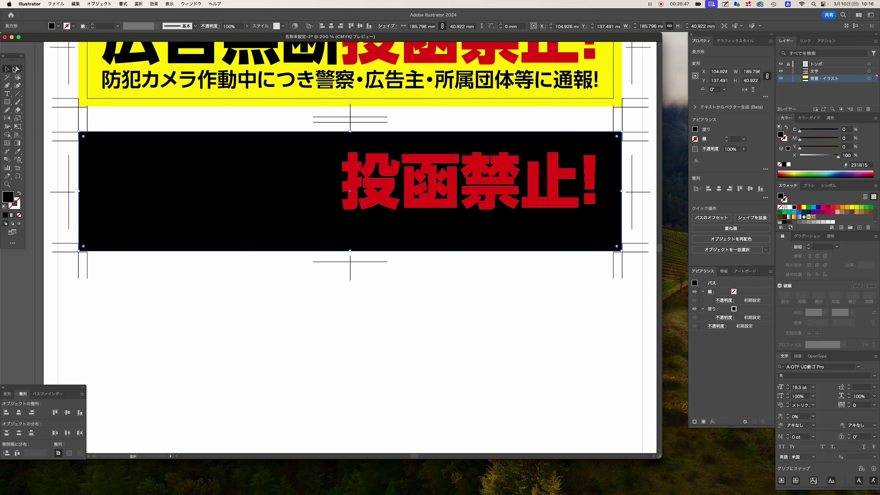
{"action": "left_click", "coordinate": [16, 69]}
{"action": "key", "text": "v"}
{"action": "left_click", "coordinate": [256, 152]}
{"action": "left_click", "coordinate": [354, 138]}
{"action": "left_click_drag", "start_coordinate": [350, 132], "coordinate": [353, 212]}
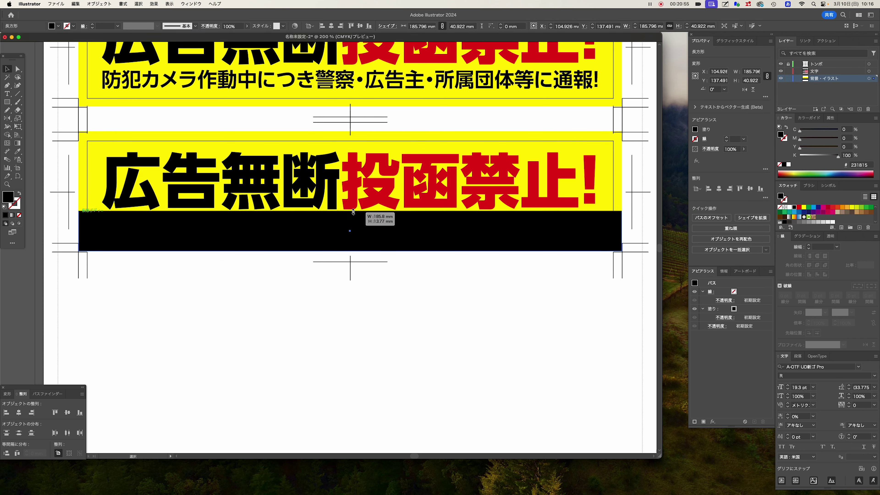
{"action": "left_click", "coordinate": [519, 338]}
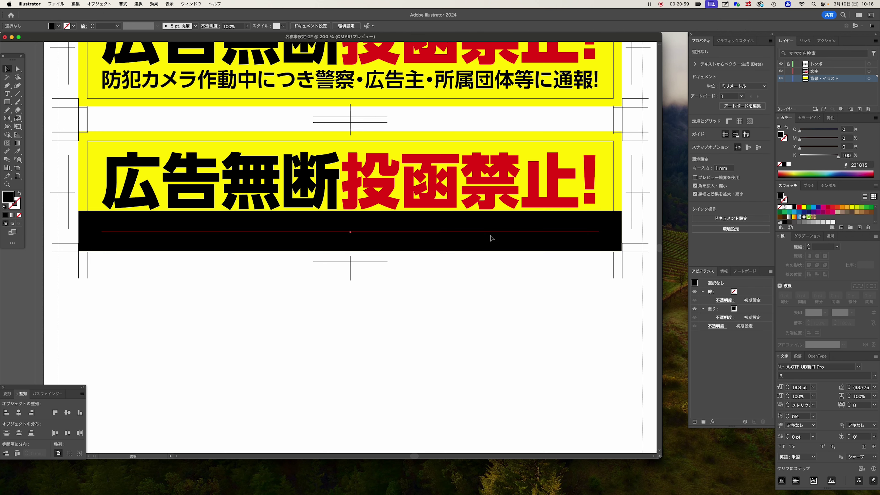
Step: Make the subtitle white and set the thin frame's stroke to 50% black
{"action": "left_click", "coordinate": [492, 238]}
{"action": "left_click", "coordinate": [789, 207]}
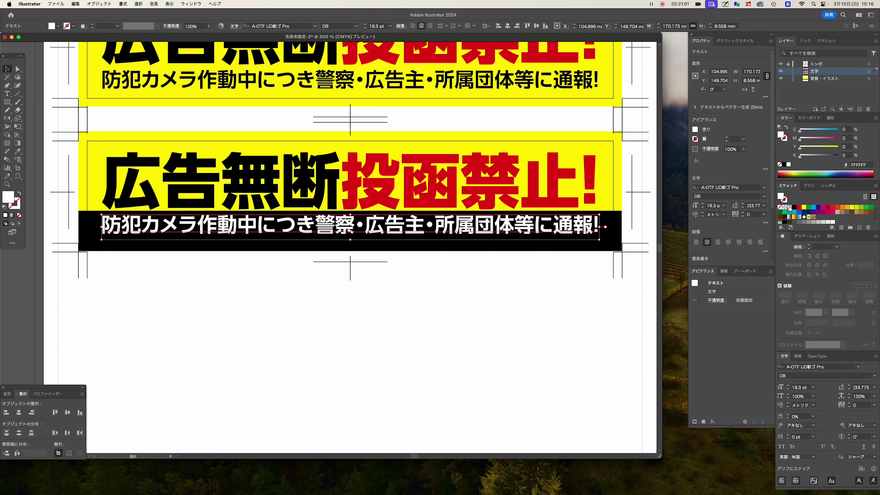
{"action": "left_click", "coordinate": [247, 299]}
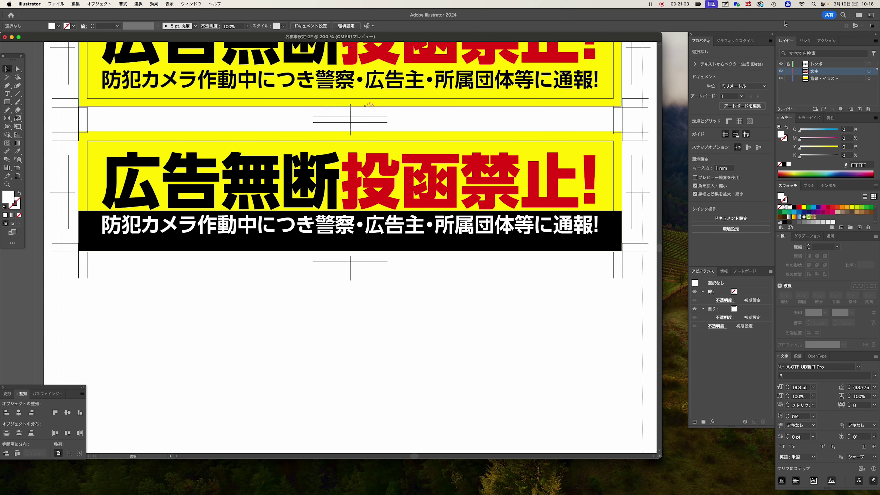
{"action": "left_click", "coordinate": [614, 147]}
{"action": "left_click", "coordinate": [783, 139]}
{"action": "left_click", "coordinate": [847, 155]}
{"action": "type", "text": "50"}
{"action": "key", "text": "Return"}
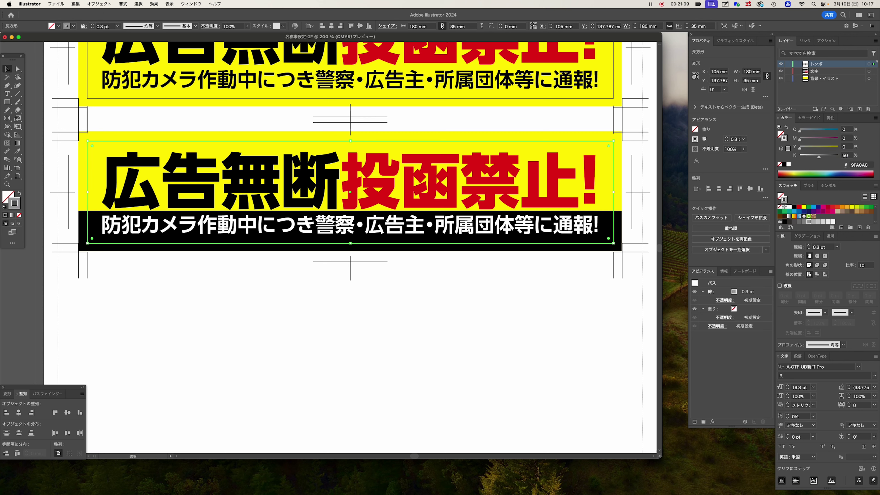
{"action": "left_click", "coordinate": [600, 368]}
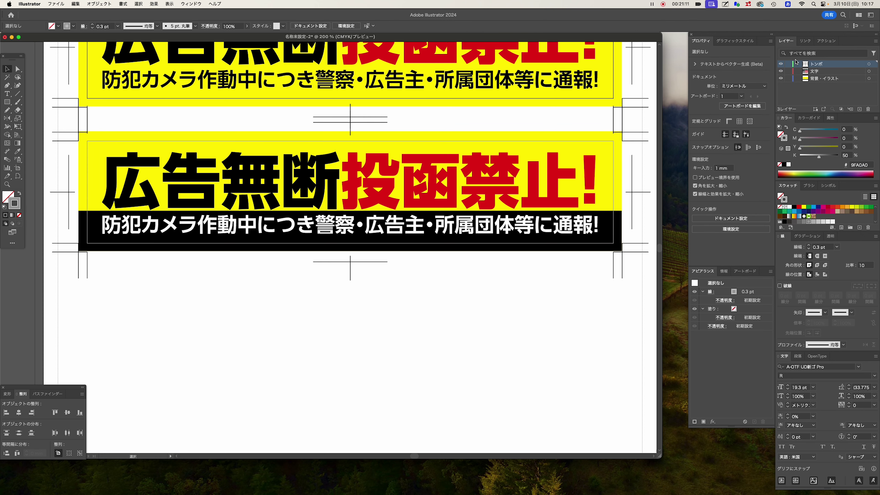
Step: Lock the トンボ layer and nudge the subtitle slightly down and the title slightly up
{"action": "left_click", "coordinate": [787, 64]}
{"action": "key", "text": "z"}
{"action": "left_click_drag", "start_coordinate": [239, 254], "coordinate": [320, 263]}
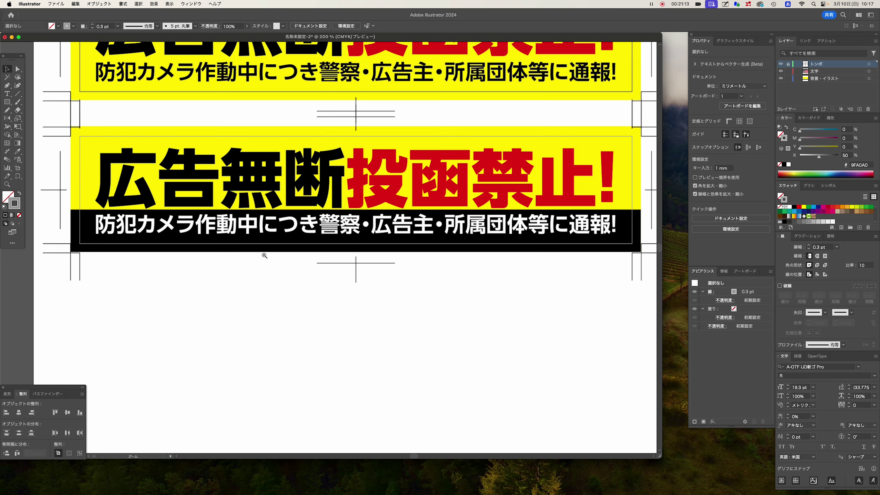
{"action": "left_click_drag", "start_coordinate": [395, 229], "coordinate": [394, 235]}
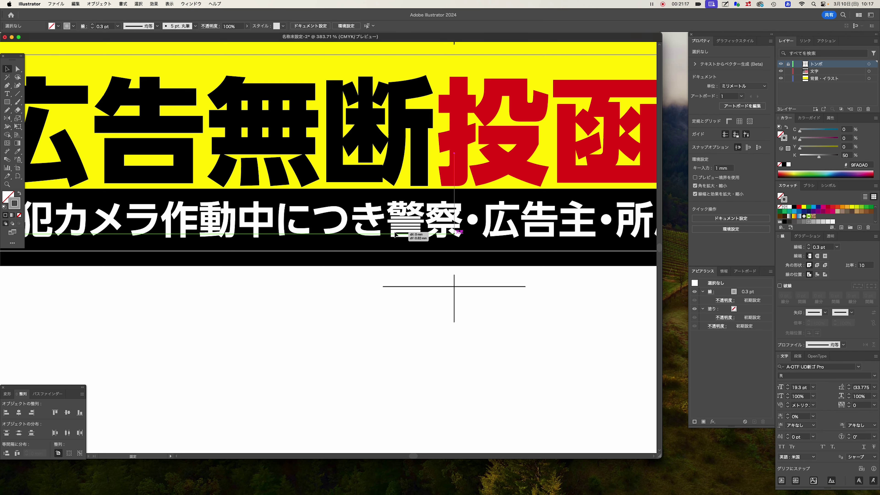
{"action": "left_click_drag", "start_coordinate": [353, 176], "coordinate": [352, 169]}
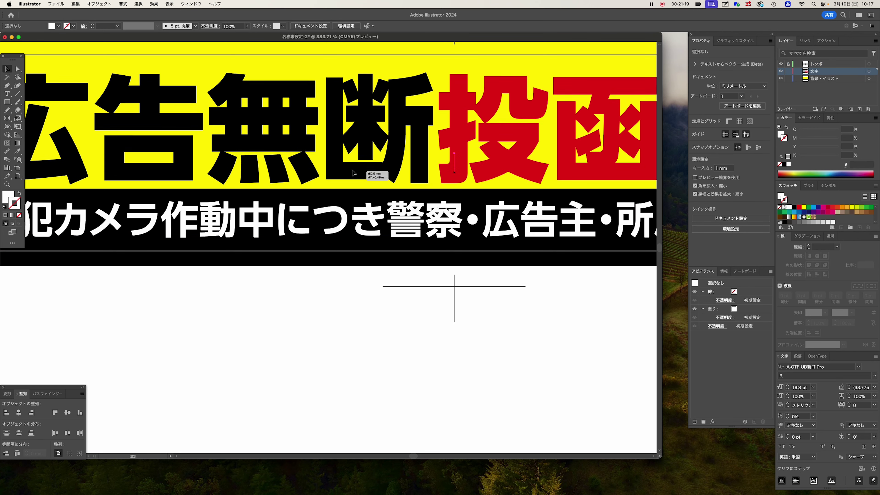
Step: Zoom out and pan until the whole page with all three signs is visible
{"action": "key", "text": "super+minus"}
{"action": "key", "text": "super+minus"}
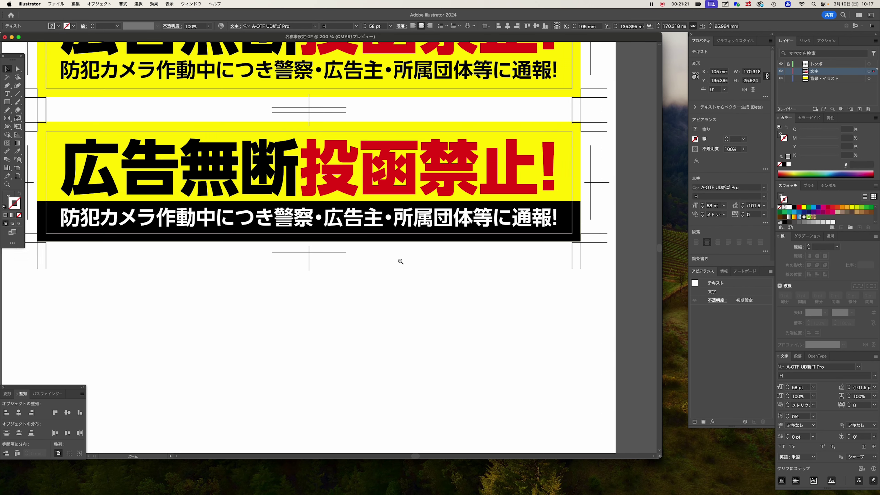
{"action": "key", "text": "super+minus"}
{"action": "scroll", "coordinate": [346, 261], "scroll_direction": "up", "scroll_amount": 4}
{"action": "scroll", "coordinate": [345, 261], "scroll_direction": "left", "scroll_amount": 5}
{"action": "scroll", "coordinate": [343, 225], "scroll_direction": "down", "scroll_amount": 2}
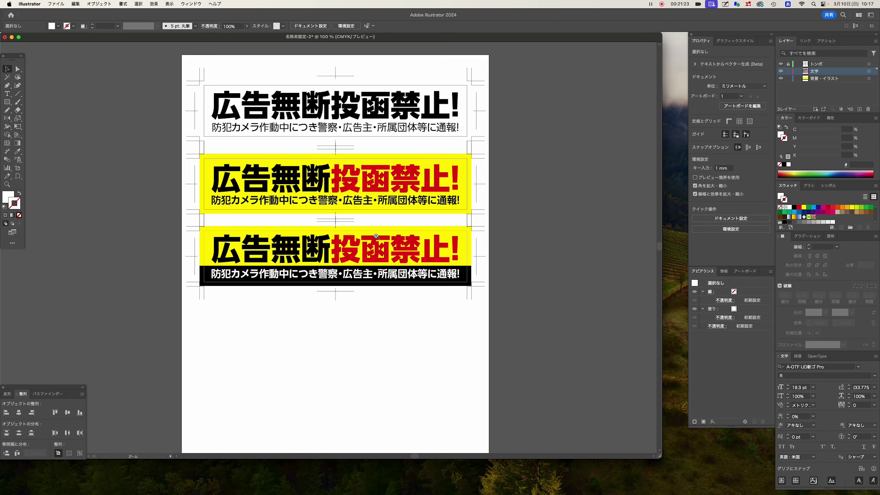
{"action": "scroll", "coordinate": [343, 212], "scroll_direction": "up", "scroll_amount": 2}
{"action": "left_click", "coordinate": [343, 212], "text": "alt"}
{"action": "scroll", "coordinate": [519, 198], "scroll_direction": "left", "scroll_amount": 3}
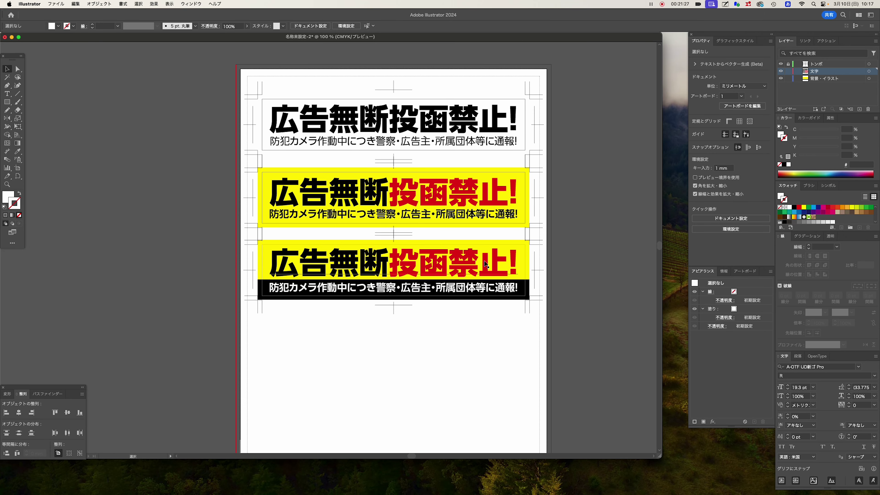
{"action": "key", "text": "super+z"}
{"action": "key", "text": "super+z"}
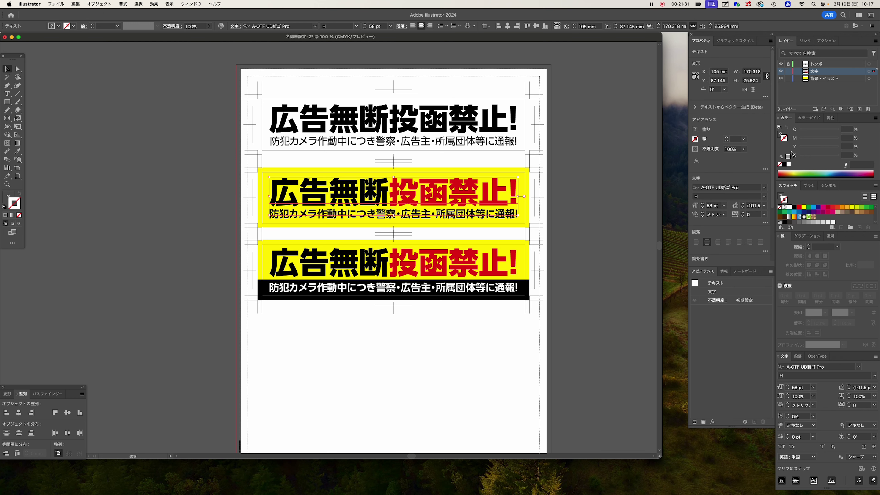
Step: Change the middle sign's red 投函禁止! characters to black
{"action": "left_click", "coordinate": [18, 69]}
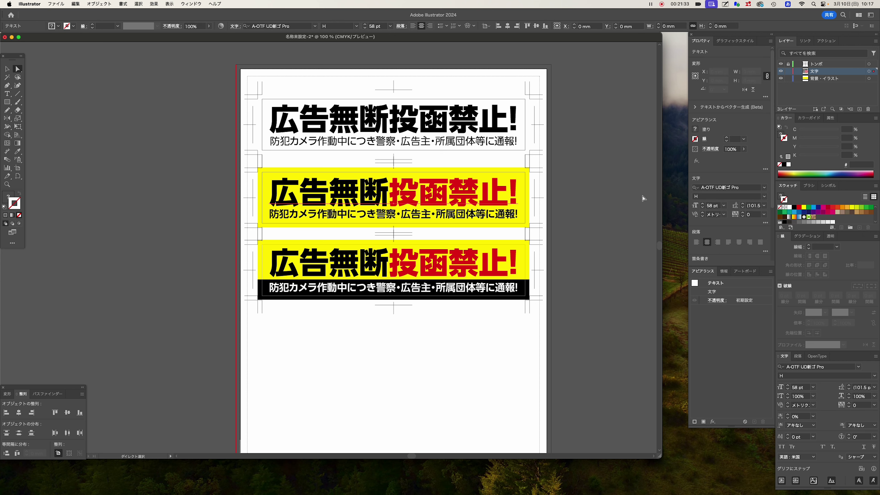
{"action": "left_click", "coordinate": [781, 135]}
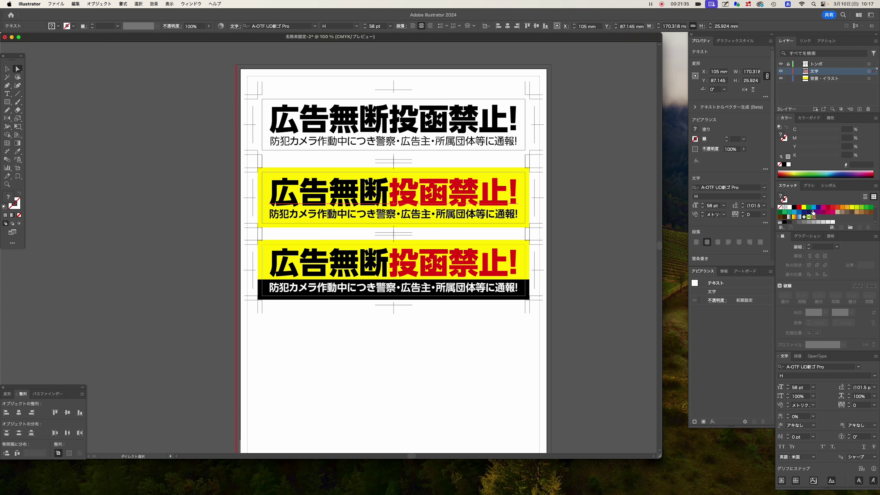
{"action": "left_click", "coordinate": [794, 207]}
{"action": "left_click", "coordinate": [396, 348]}
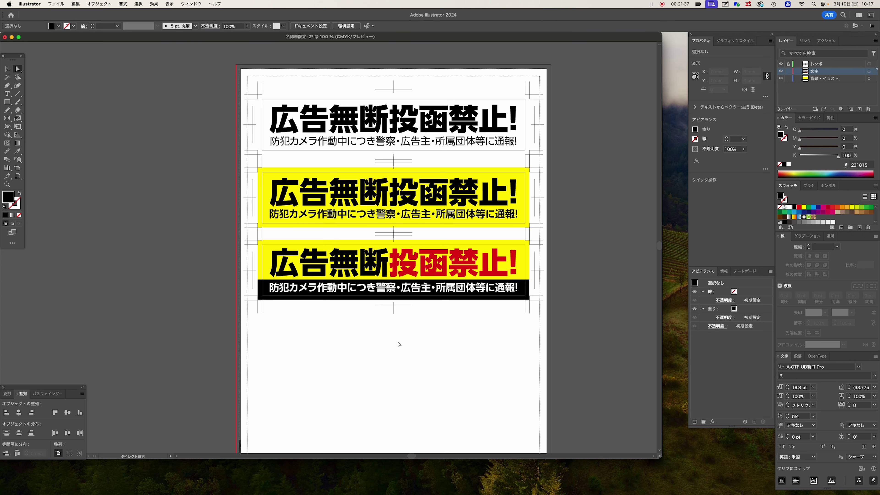
{"action": "mouse_move", "coordinate": [399, 198]}
{"action": "left_mouse_down"}
{"action": "mouse_move", "coordinate": [365, 226]}
{"action": "mouse_move", "coordinate": [397, 189]}
{"action": "left_mouse_up"}
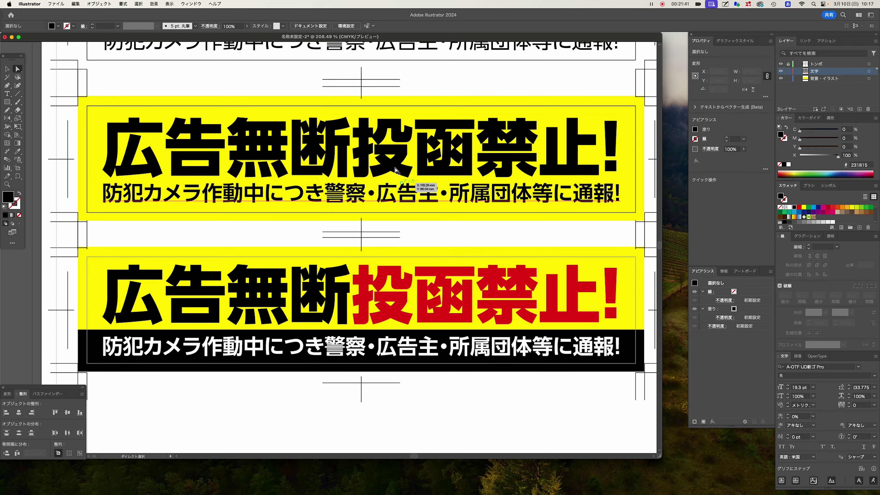
Step: Add a white stroke to the middle headline and move the 文字 row above it
{"action": "left_click", "coordinate": [400, 179]}
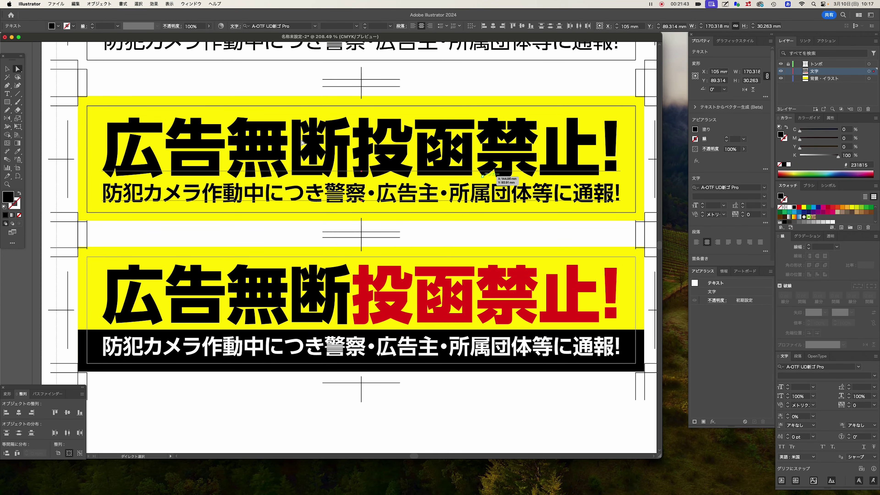
{"action": "left_click", "coordinate": [104, 135]}
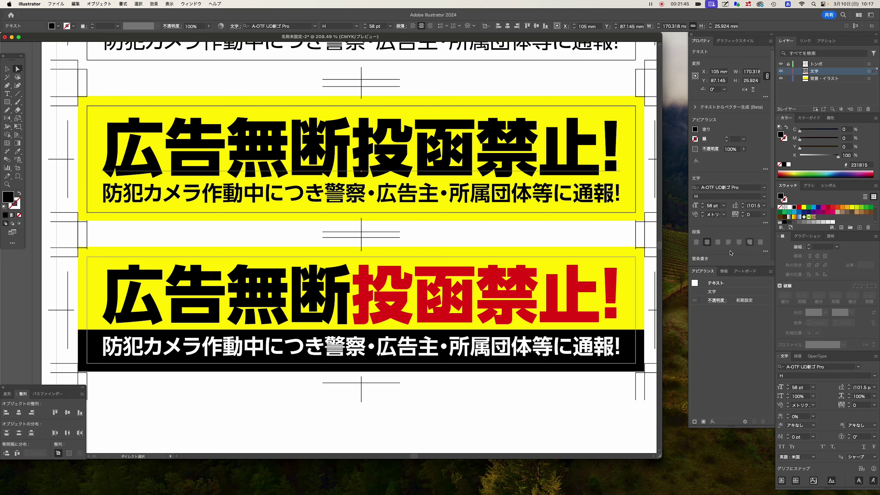
{"action": "left_click", "coordinate": [695, 421]}
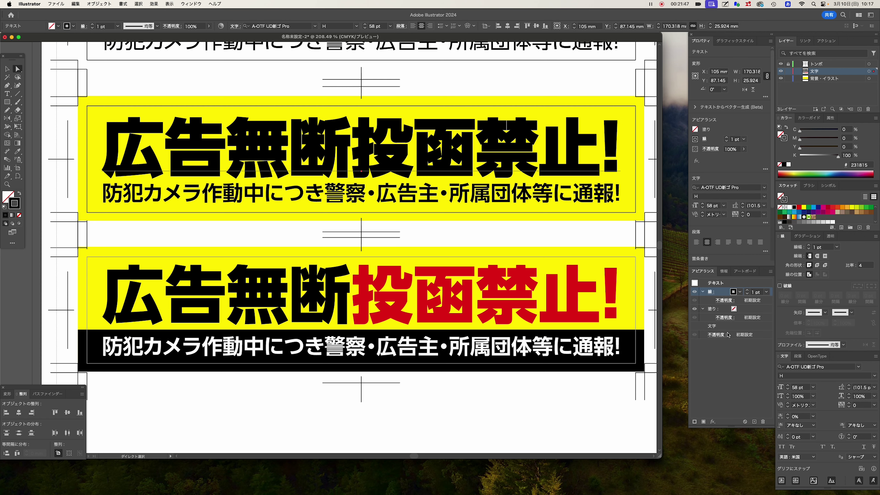
{"action": "left_click", "coordinate": [733, 292]}
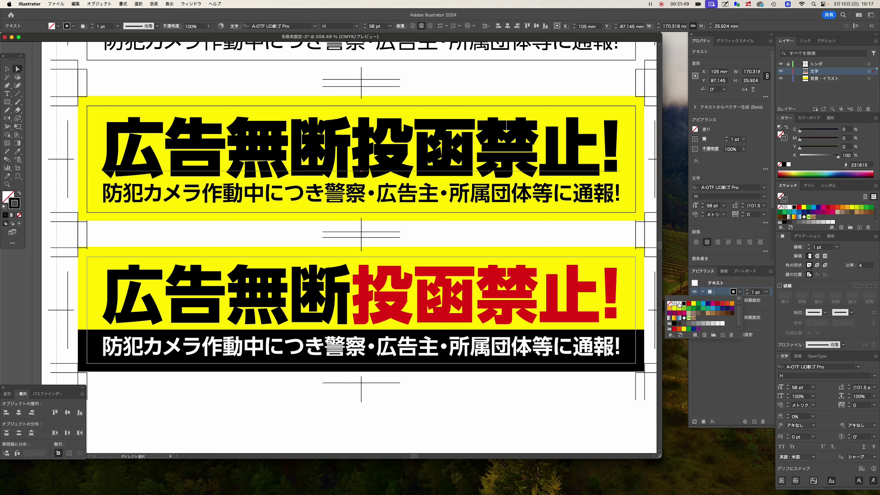
{"action": "left_click", "coordinate": [722, 324]}
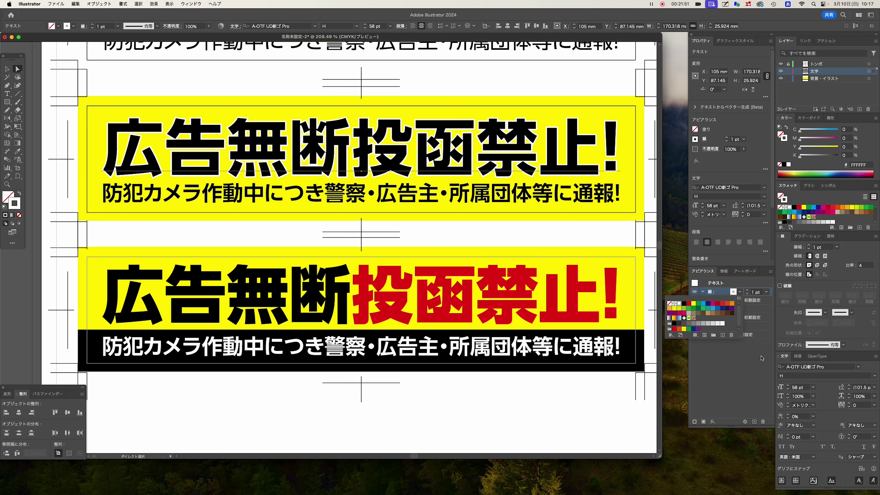
{"action": "left_click", "coordinate": [748, 327]}
{"action": "left_click_drag", "start_coordinate": [746, 326], "coordinate": [747, 288]}
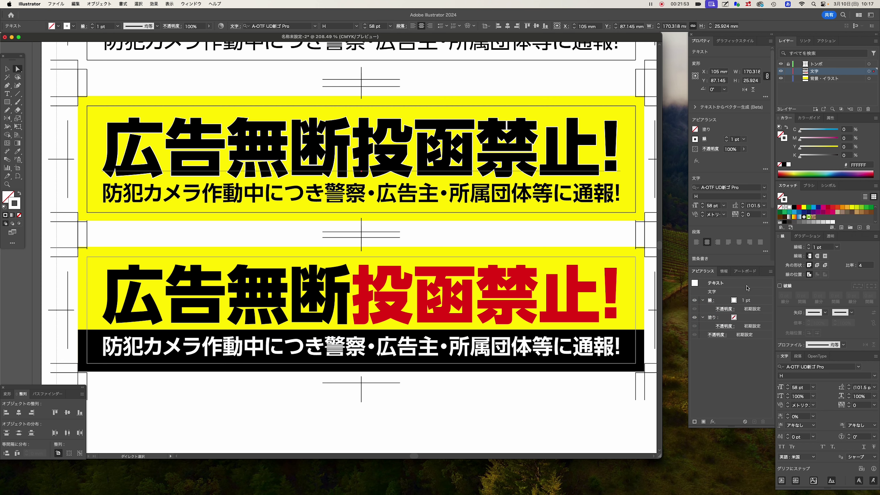
Step: Give the white outline round caps and joins and a 6 pt weight
{"action": "left_click", "coordinate": [817, 256]}
{"action": "left_click", "coordinate": [817, 264]}
{"action": "left_click", "coordinate": [809, 245]}
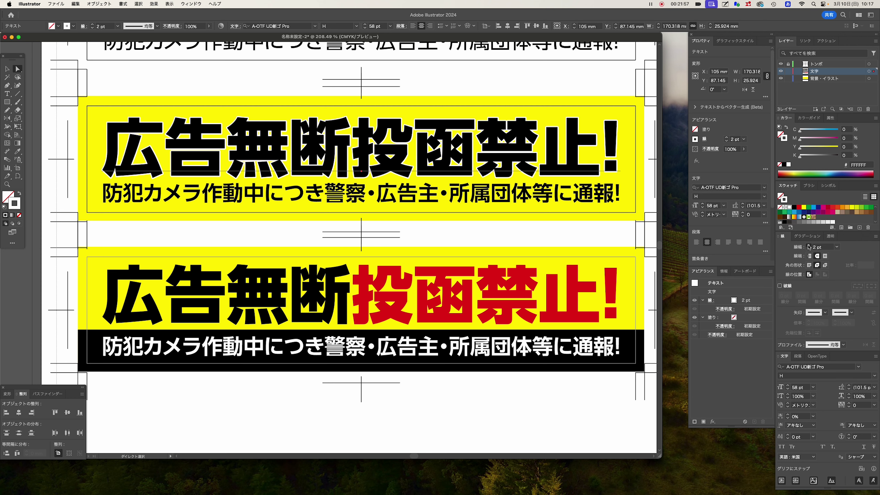
{"action": "left_click", "coordinate": [808, 245]}
{"action": "left_click", "coordinate": [809, 245]}
{"action": "key", "text": "super+minus"}
{"action": "key", "text": "super+minus"}
{"action": "left_click_drag", "start_coordinate": [431, 249], "coordinate": [464, 228]}
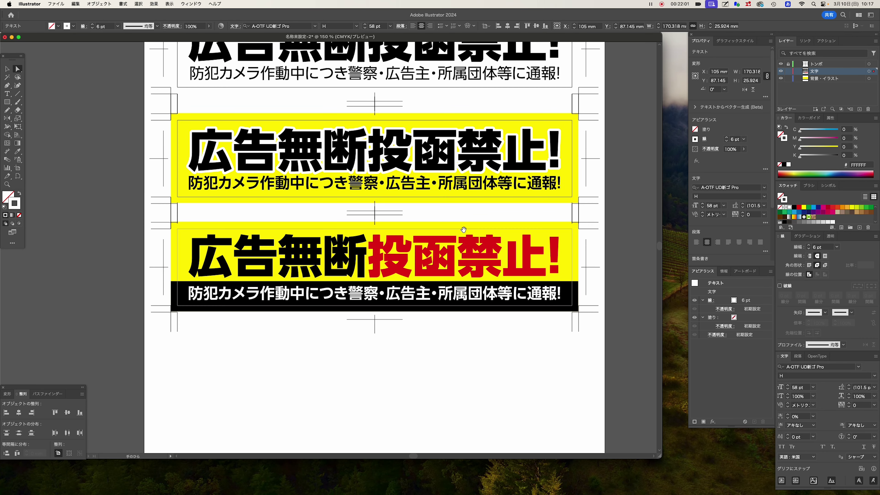
{"action": "left_click", "coordinate": [419, 377]}
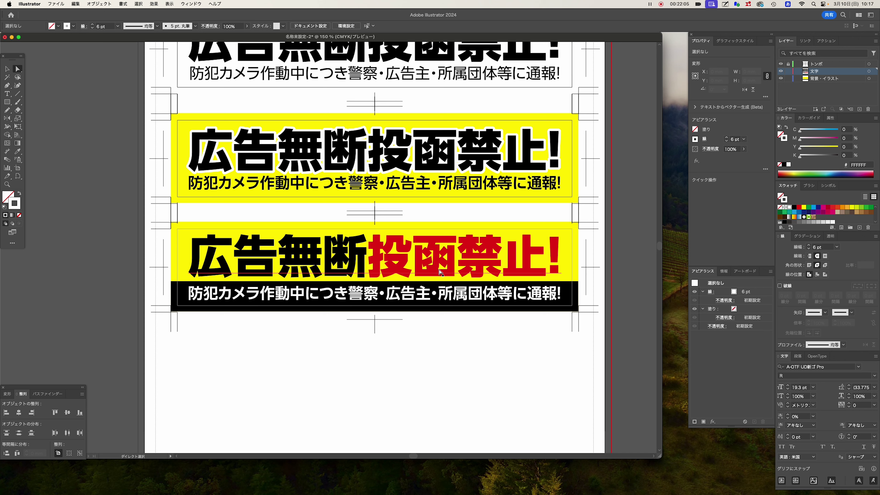
Step: Add a 3 pt white stroke to the bottom sign's headline, with the letters above it
{"action": "left_click", "coordinate": [440, 272]}
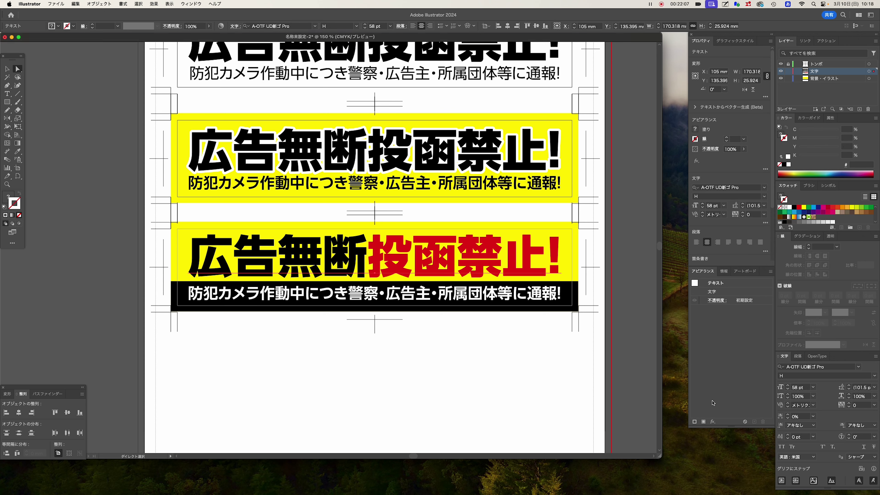
{"action": "left_click", "coordinate": [694, 422]}
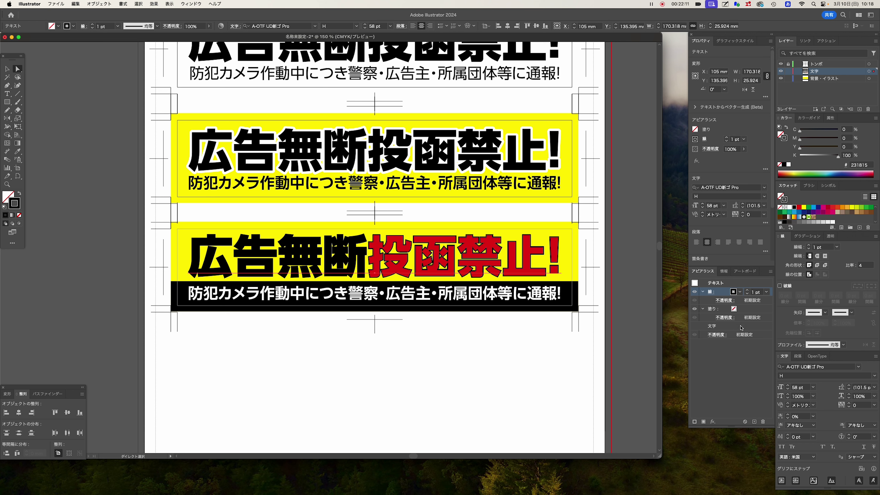
{"action": "left_click", "coordinate": [740, 293]}
{"action": "left_click", "coordinate": [679, 304]}
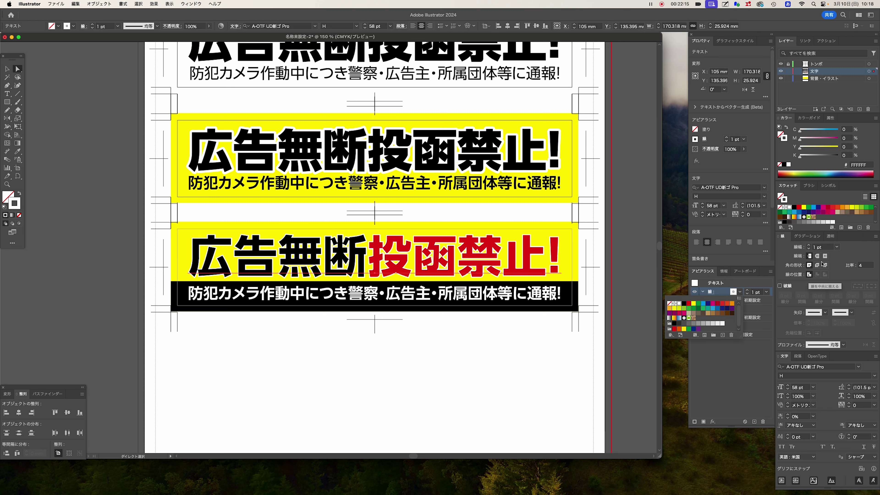
{"action": "left_click", "coordinate": [807, 246]}
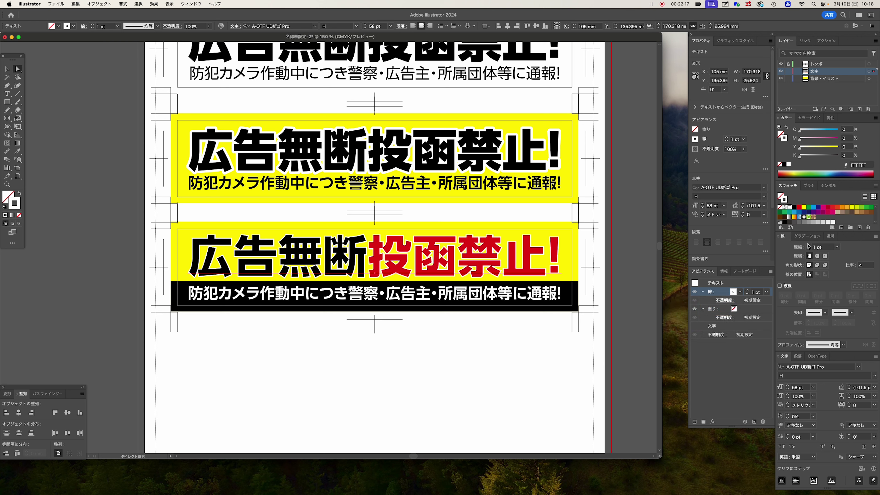
{"action": "left_click", "coordinate": [809, 246]}
{"action": "left_click", "coordinate": [808, 246]}
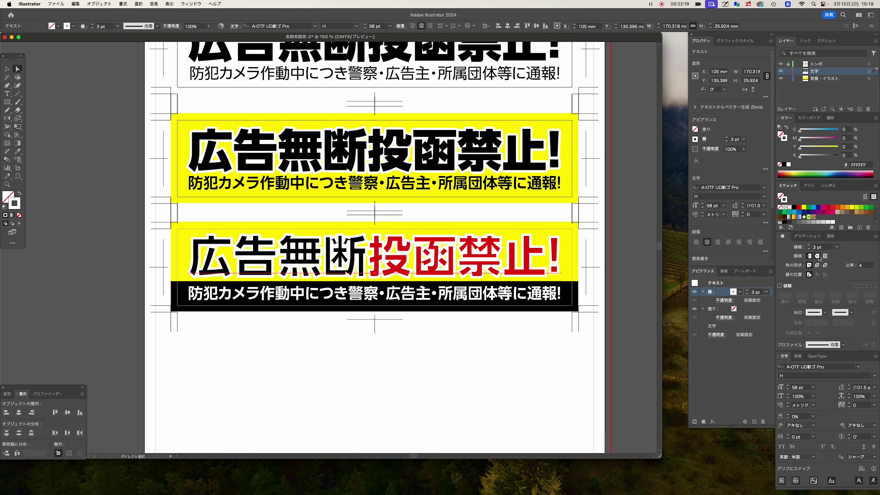
{"action": "left_click", "coordinate": [751, 327]}
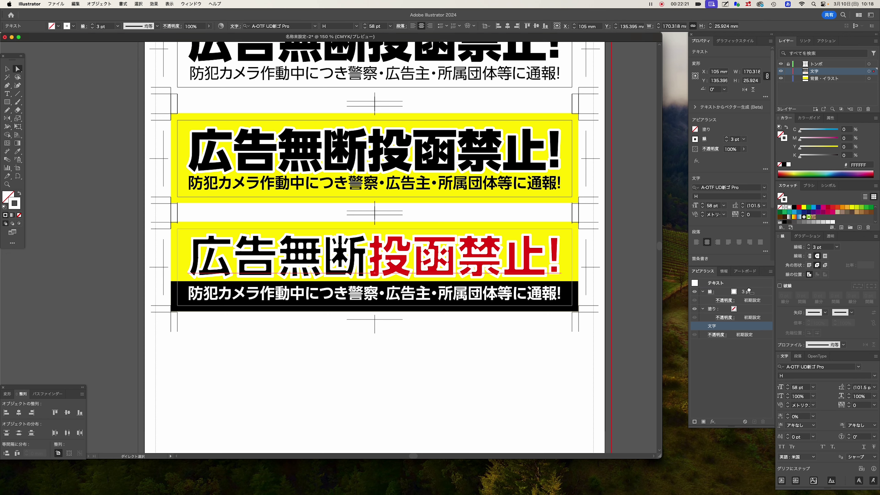
{"action": "left_click", "coordinate": [352, 404]}
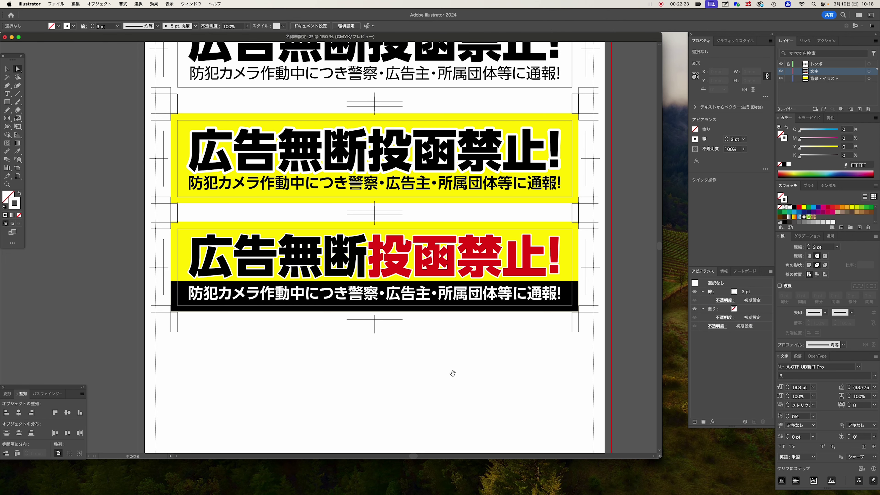
{"action": "key", "text": "super+minus"}
{"action": "key", "text": "super+minus"}
Step: Apply アピアランスを消去 to the middle sign's heading to drop its white outline
{"action": "scroll", "coordinate": [405, 279], "scroll_direction": "up", "scroll_amount": 2}
{"action": "left_click", "coordinate": [427, 202]}
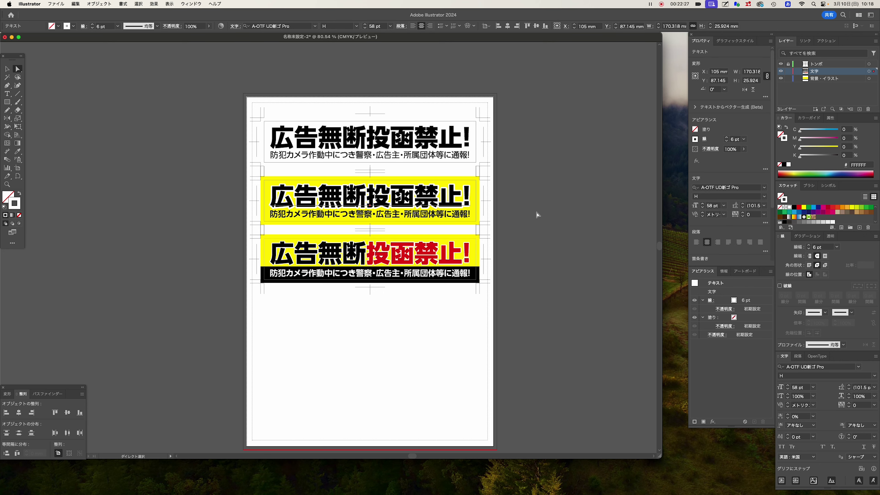
{"action": "key", "text": "super+shift+a"}
{"action": "scroll", "coordinate": [412, 190], "scroll_direction": "up", "scroll_amount": 5}
{"action": "left_click", "coordinate": [492, 207]}
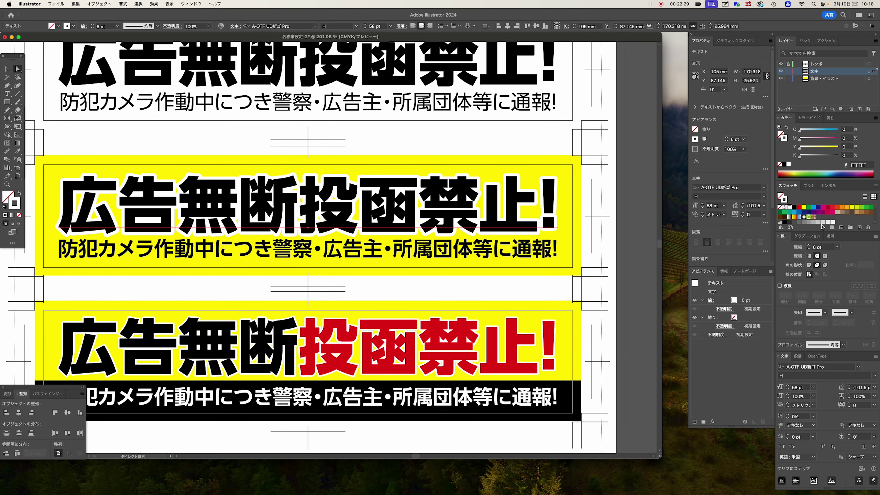
{"action": "left_click", "coordinate": [770, 272]}
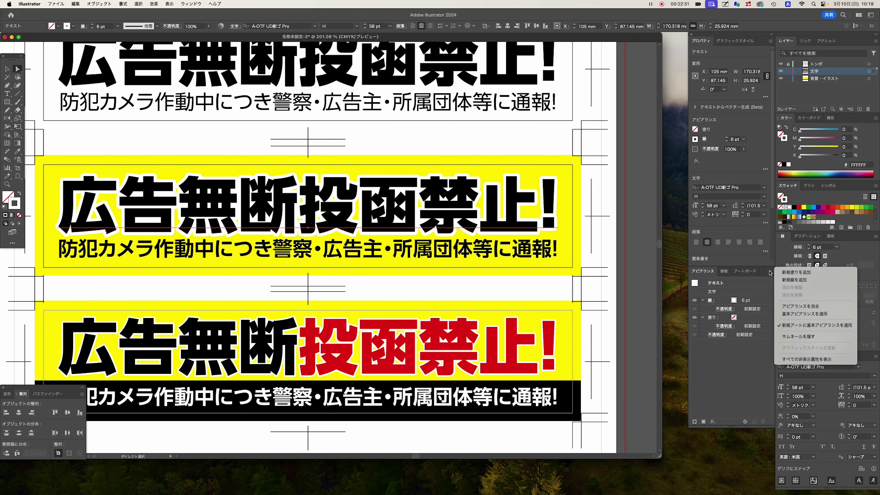
{"action": "left_click", "coordinate": [812, 306]}
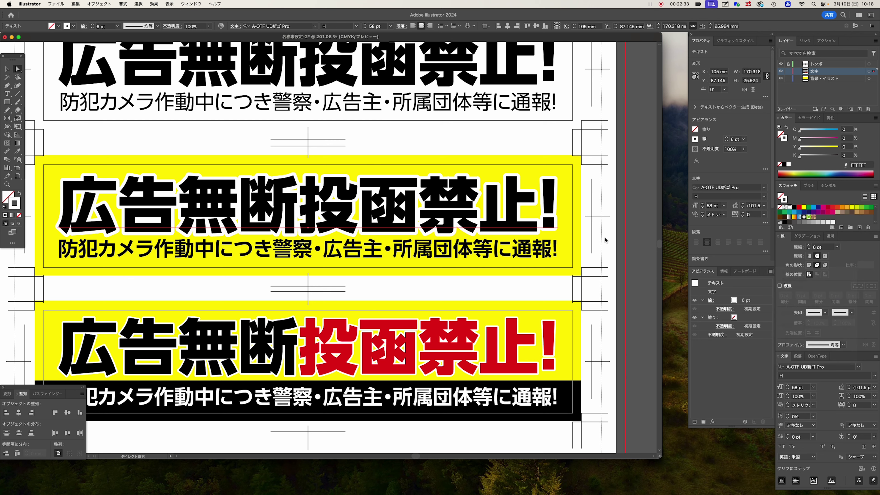
{"action": "key", "text": "ctrl+shift+a"}
{"action": "key", "text": "ctrl+minus"}
{"action": "left_click", "coordinate": [307, 244], "text": "alt"}
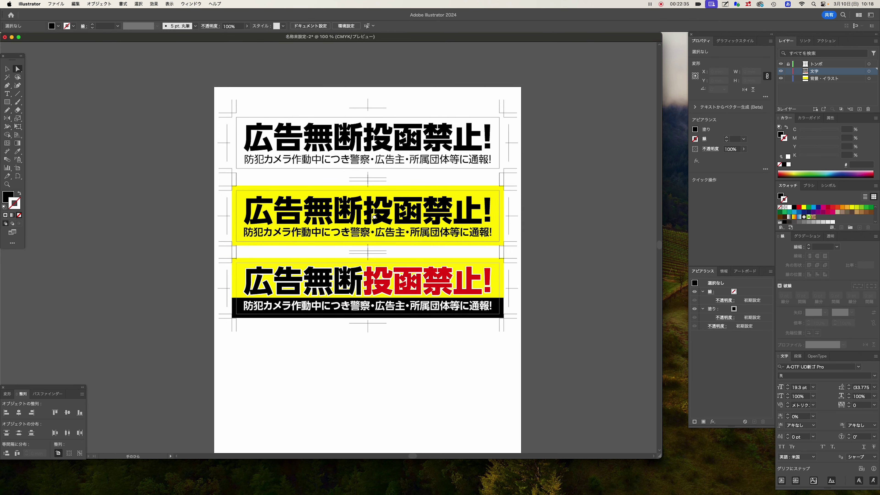
{"action": "scroll", "coordinate": [405, 283], "scroll_direction": "down", "scroll_amount": 5}
{"action": "left_click_drag", "start_coordinate": [404, 284], "coordinate": [501, 354]}
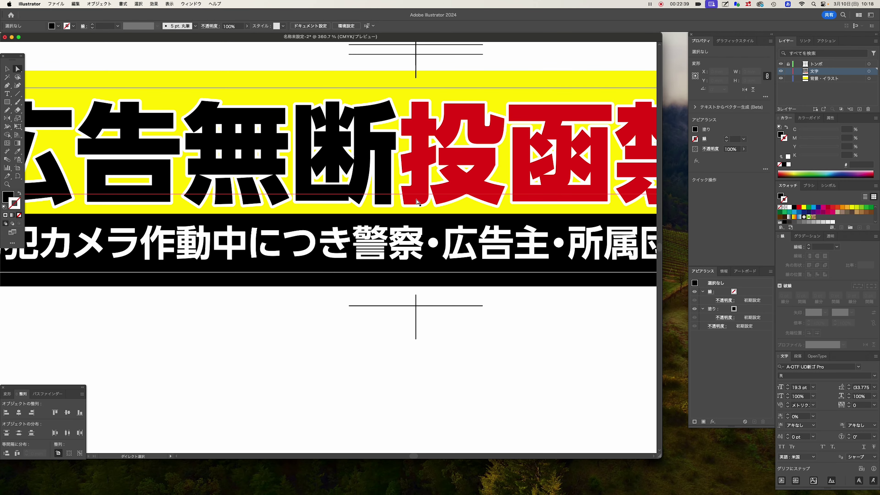
{"action": "left_click", "coordinate": [447, 367], "text": "alt"}
{"action": "left_click", "coordinate": [384, 304], "text": "alt"}
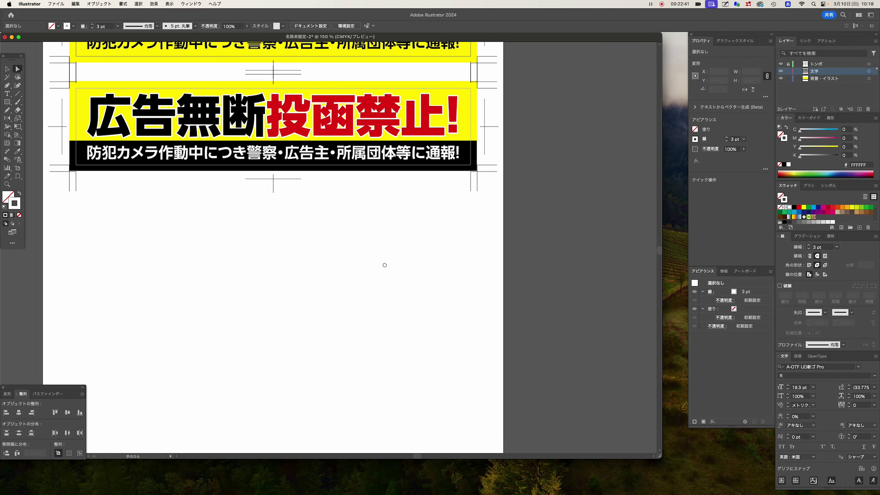
{"action": "left_click_drag", "start_coordinate": [379, 261], "coordinate": [449, 323]}
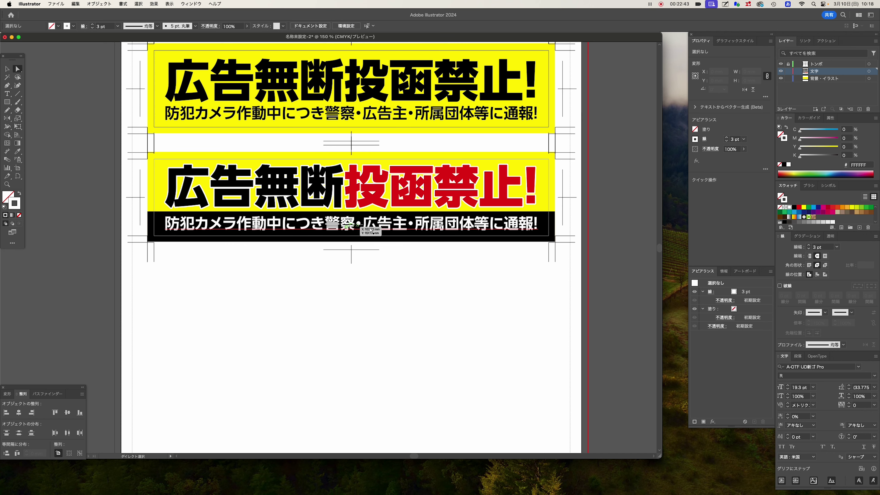
{"action": "left_click", "coordinate": [440, 287], "text": "alt"}
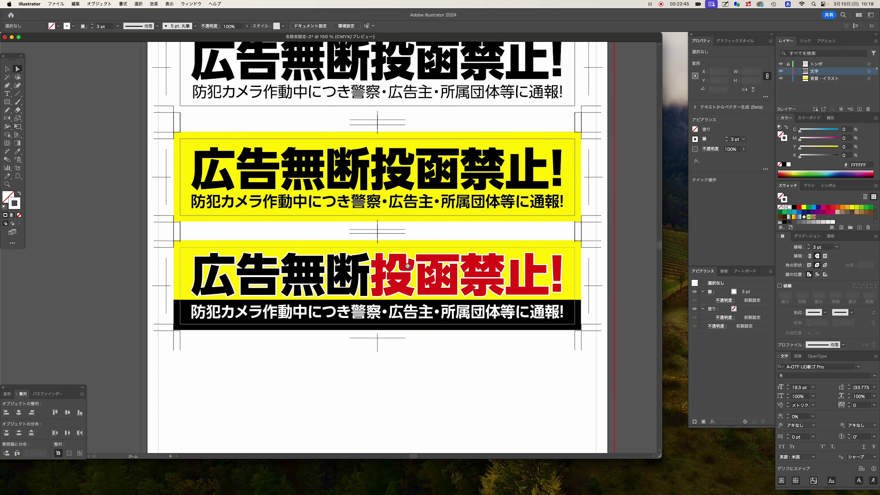
{"action": "mouse_move", "coordinate": [377, 188]}
{"action": "left_mouse_down"}
{"action": "mouse_move", "coordinate": [377, 260]}
{"action": "mouse_move", "coordinate": [460, 298]}
{"action": "left_mouse_up"}
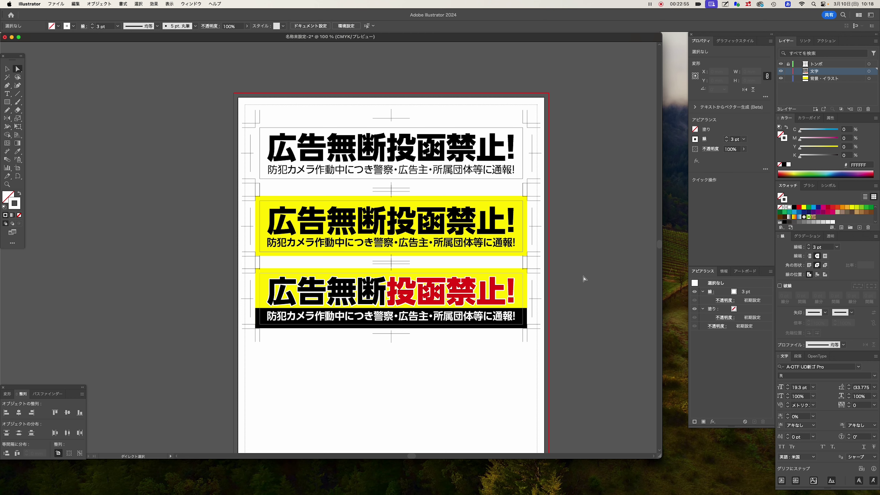
{"action": "key", "text": "space"}
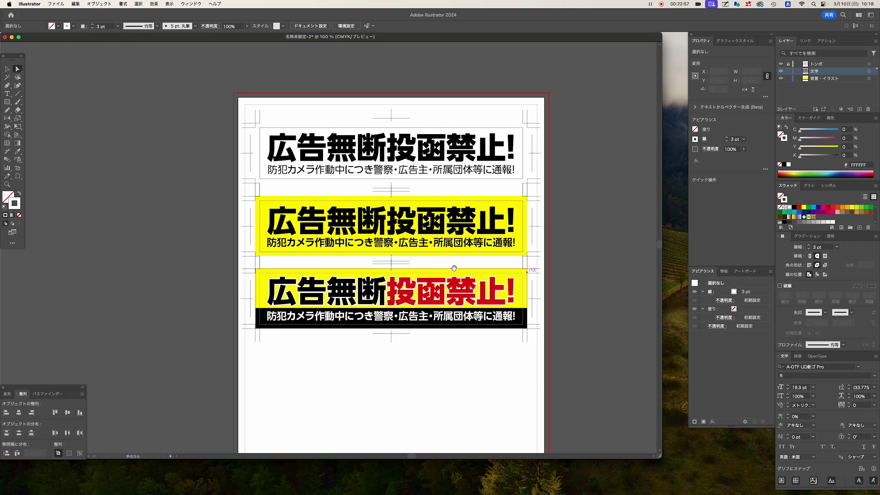
{"action": "left_click_drag", "start_coordinate": [418, 265], "coordinate": [402, 199]}
{"action": "left_click", "coordinate": [404, 207]}
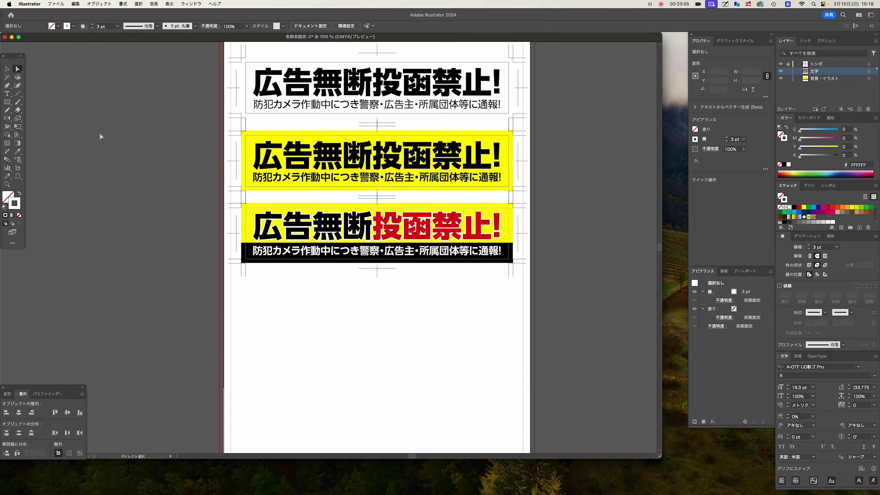
{"action": "left_click", "coordinate": [7, 71]}
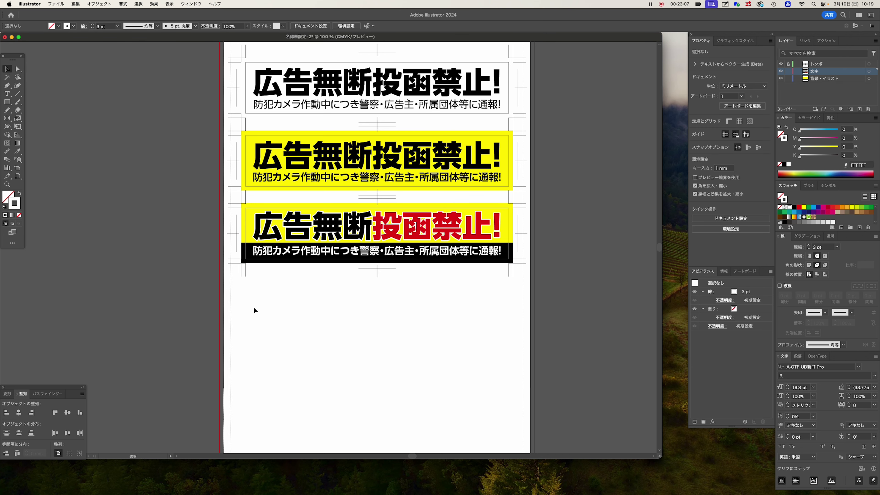
{"action": "scroll", "coordinate": [285, 305], "scroll_direction": "down", "scroll_amount": 3}
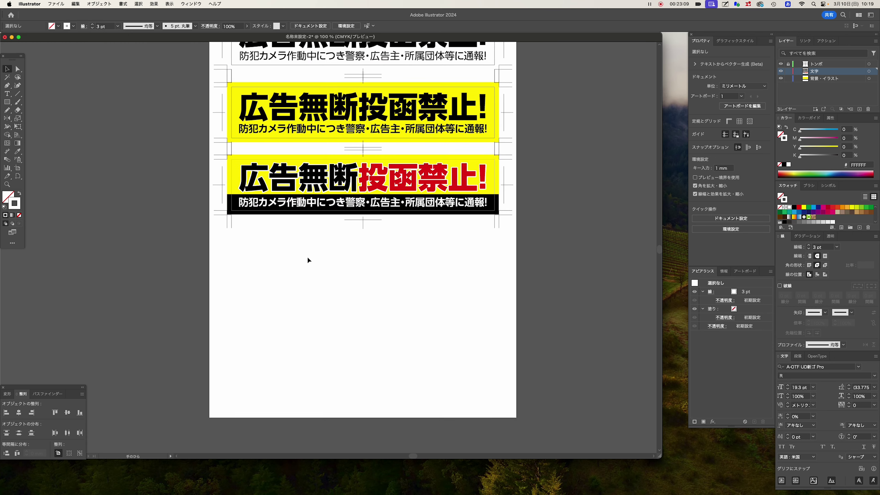
{"action": "scroll", "coordinate": [361, 248], "scroll_direction": "up", "scroll_amount": 2}
{"action": "scroll", "coordinate": [347, 312], "scroll_direction": "up", "scroll_amount": 3}
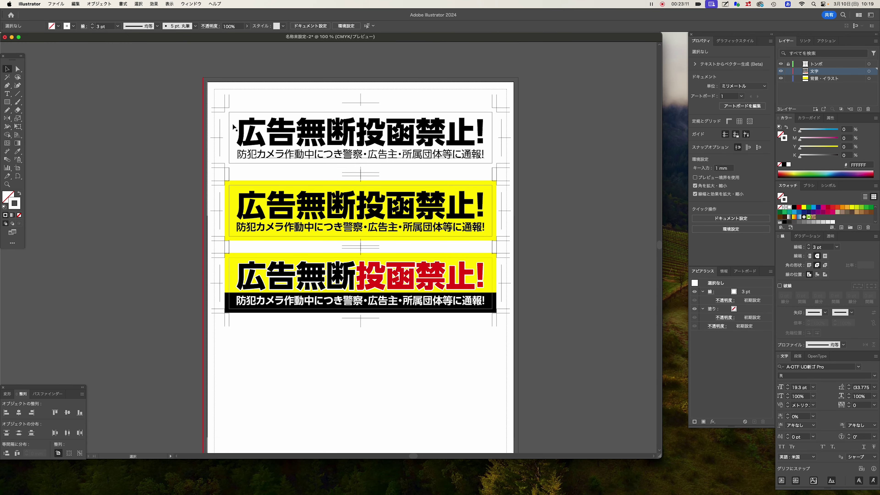
{"action": "mouse_move", "coordinate": [205, 91]}
{"action": "left_mouse_down"}
{"action": "mouse_move", "coordinate": [476, 163]}
{"action": "mouse_move", "coordinate": [481, 359]}
{"action": "left_mouse_up"}
{"action": "scroll", "coordinate": [461, 355], "scroll_direction": "up", "scroll_amount": 2}
{"action": "key", "text": "super+z"}
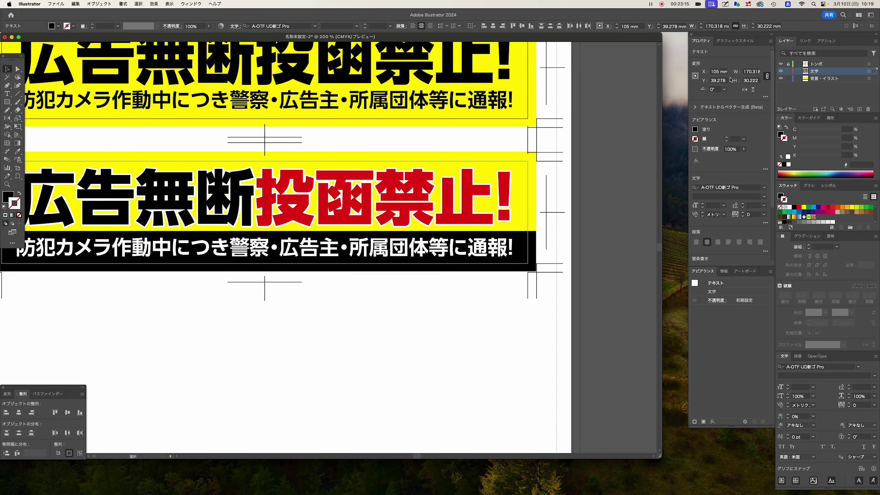
{"action": "scroll", "coordinate": [393, 360], "scroll_direction": "down", "scroll_amount": 3}
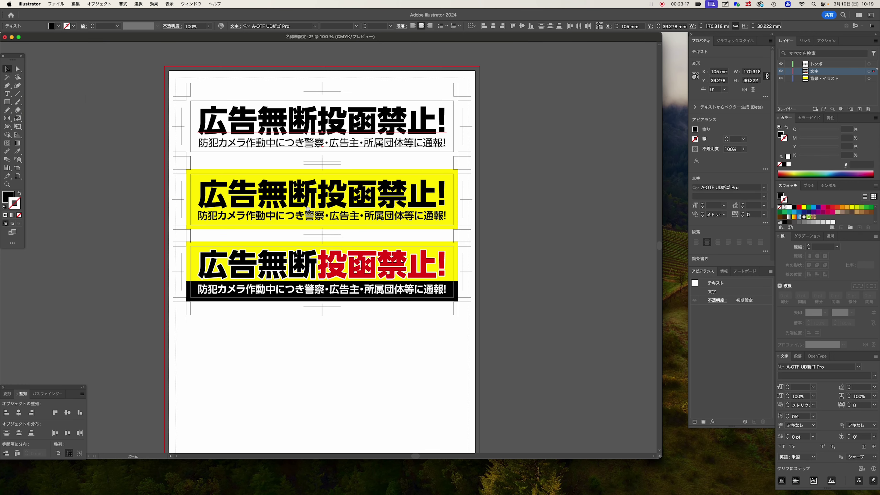
{"action": "left_click", "coordinate": [210, 109]}
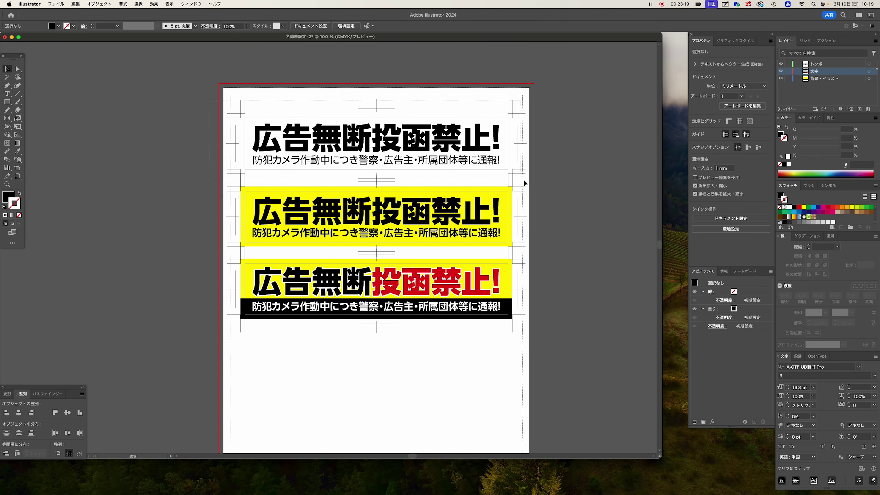
Step: Duplicate the plain white top sign below the third sign, then bring up the sign-wording notes
{"action": "mouse_move", "coordinate": [432, 153]}
{"action": "left_mouse_down"}
{"action": "mouse_move", "coordinate": [432, 389]}
{"action": "mouse_move", "coordinate": [433, 368]}
{"action": "left_mouse_up"}
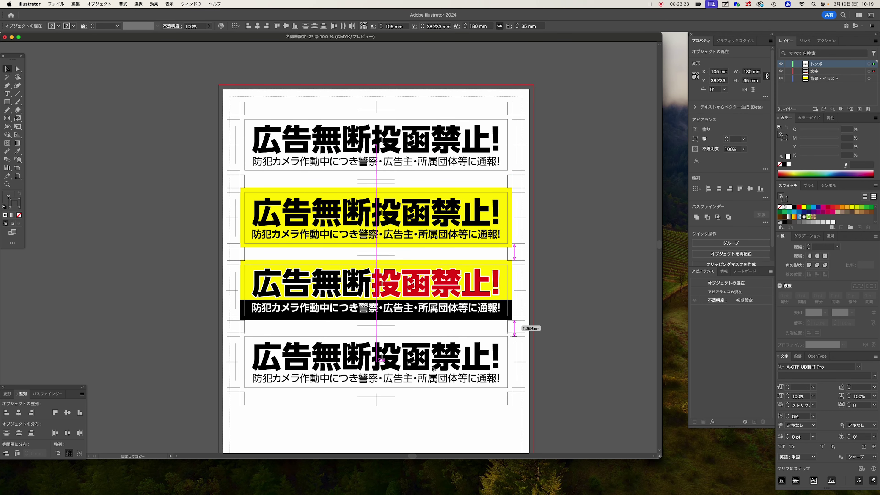
{"action": "key", "text": "super+plus"}
{"action": "scroll", "coordinate": [431, 132], "scroll_direction": "down", "scroll_amount": 5}
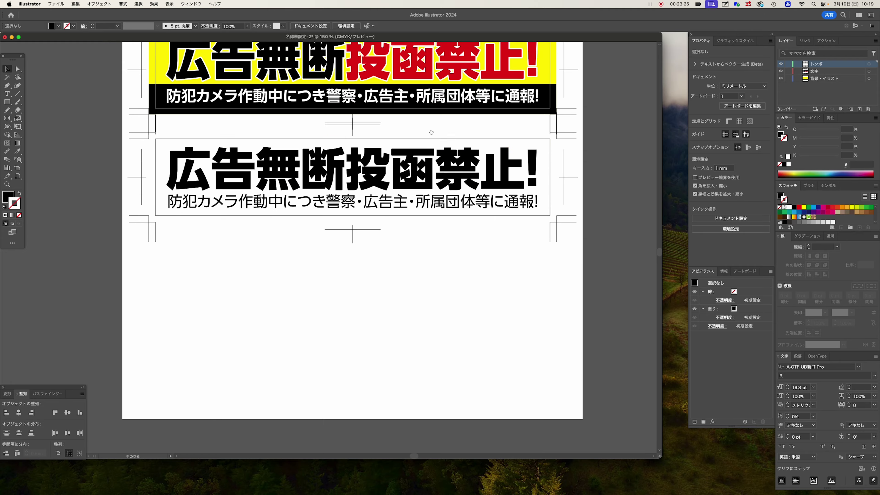
{"action": "key", "text": "super+minus"}
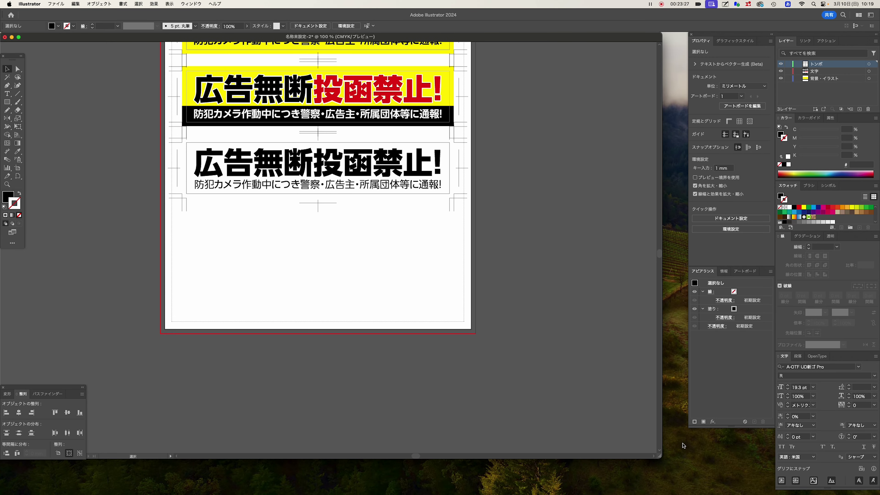
{"action": "left_click", "coordinate": [683, 446]}
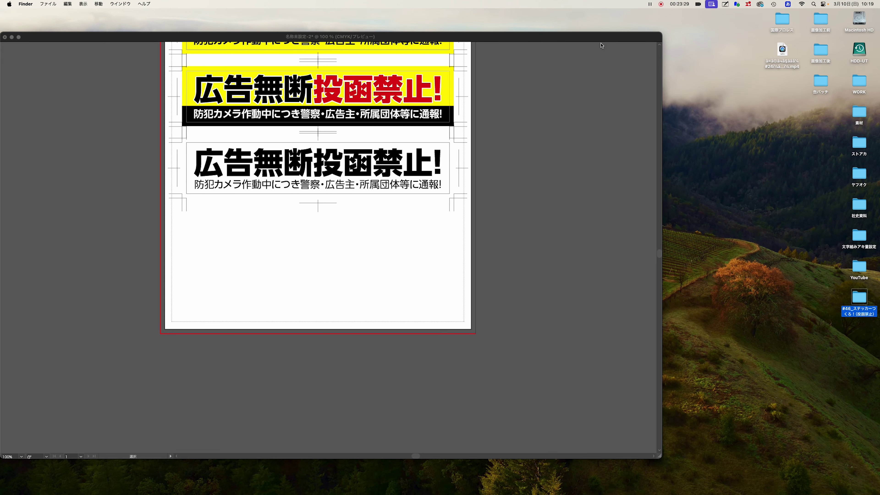
{"action": "left_click", "coordinate": [571, 485]}
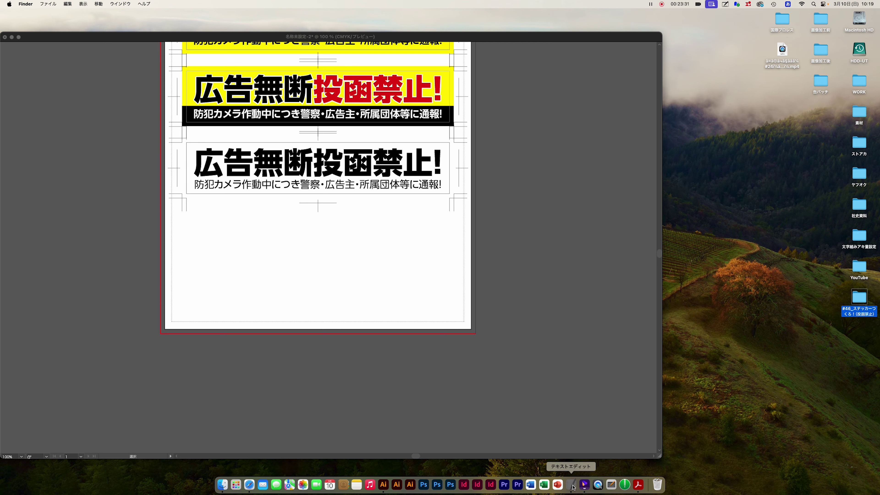
Step: Replace the fourth sign's heading with '無断投函お断り!' copied from the TextEdit notes
{"action": "left_click_drag", "start_coordinate": [539, 271], "coordinate": [490, 272]}
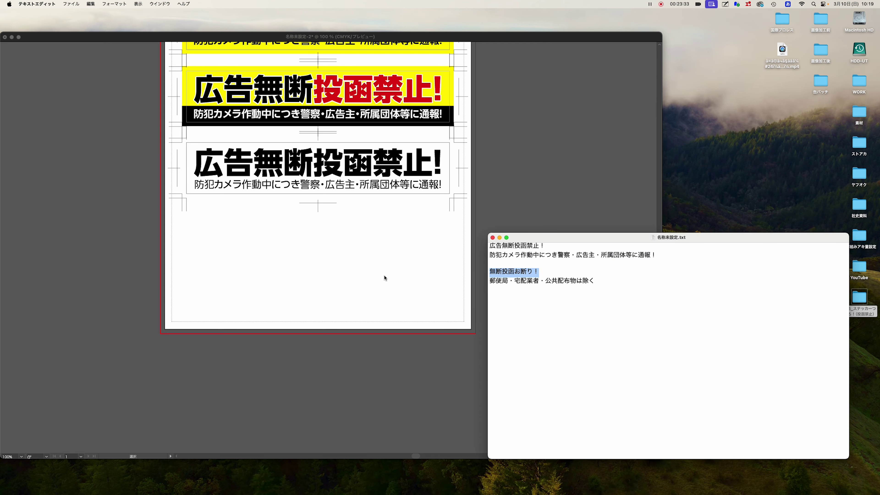
{"action": "left_click", "coordinate": [184, 197]}
{"action": "left_click", "coordinate": [7, 94]}
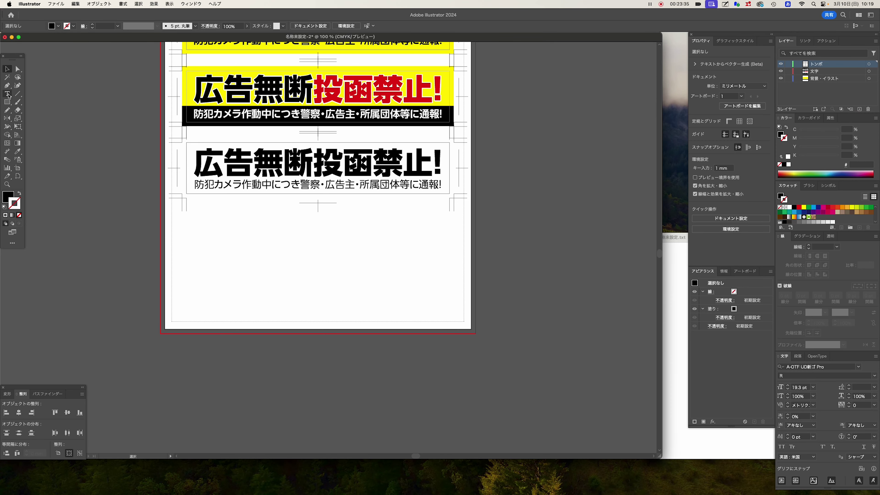
{"action": "triple_click", "coordinate": [277, 163]}
{"action": "key", "text": "super+v"}
{"action": "key", "text": "Escape"}
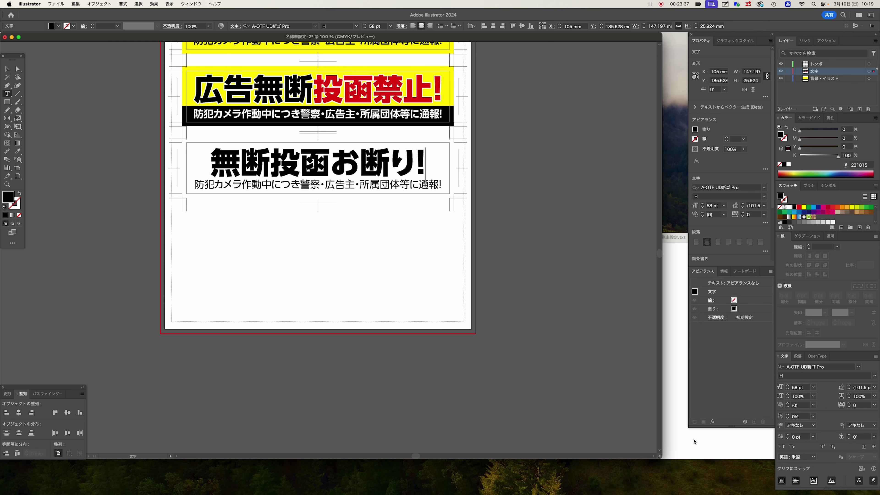
Step: Replace the fourth sign's subtitle with '郵便局・宅配業者・公共配布物は除く' from the notes
{"action": "left_click", "coordinate": [694, 442]}
{"action": "left_click_drag", "start_coordinate": [598, 284], "coordinate": [489, 282]}
{"action": "key", "text": "super+c"}
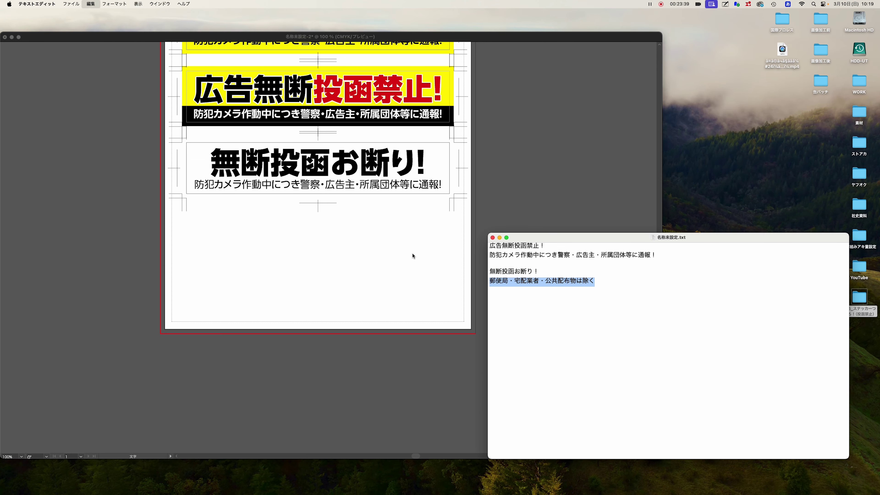
{"action": "left_click", "coordinate": [287, 187]}
{"action": "triple_click", "coordinate": [285, 187]}
{"action": "key", "text": "super+v"}
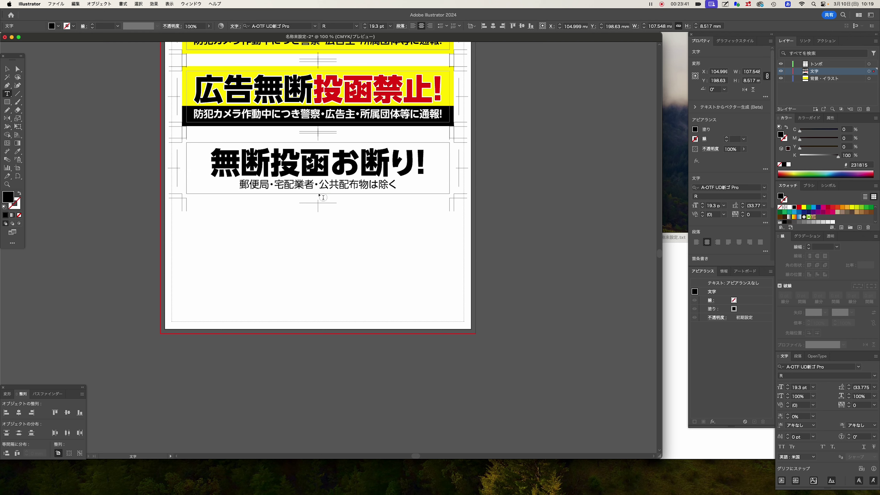
{"action": "left_click", "coordinate": [6, 69]}
{"action": "left_click", "coordinate": [271, 216]}
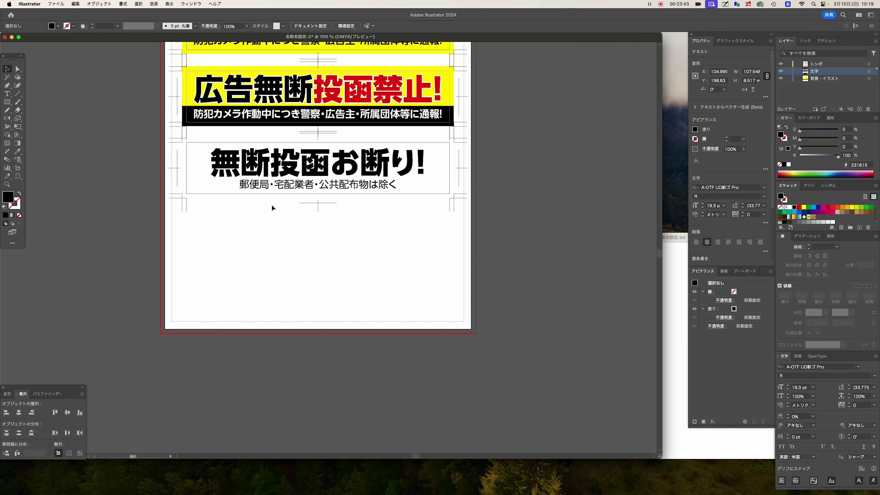
Step: Left-align the heading and subtitle, then move the 無断投函お断り! block left within the lower sign
{"action": "left_click", "coordinate": [310, 169]}
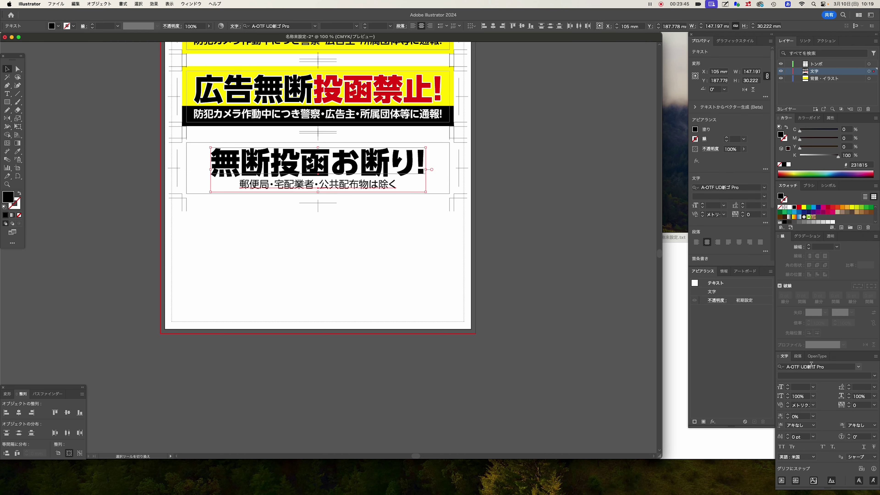
{"action": "left_click", "coordinate": [798, 356]}
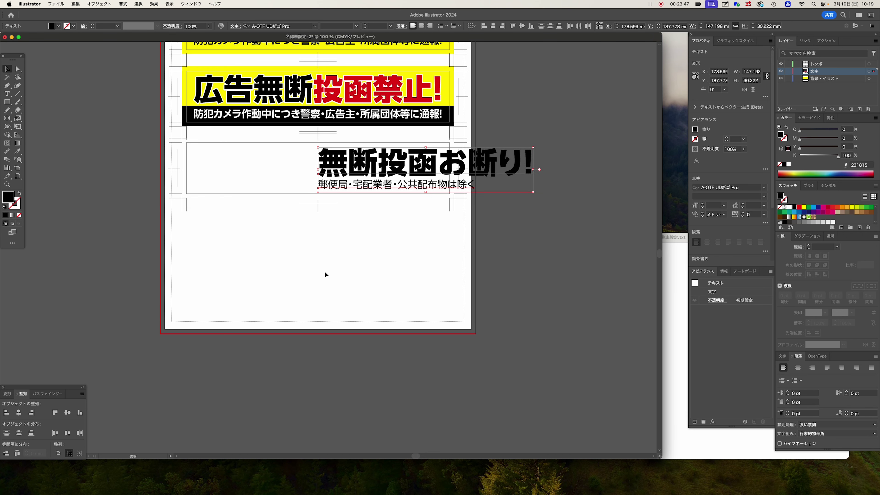
{"action": "left_click", "coordinate": [418, 292]}
{"action": "left_click", "coordinate": [396, 172]}
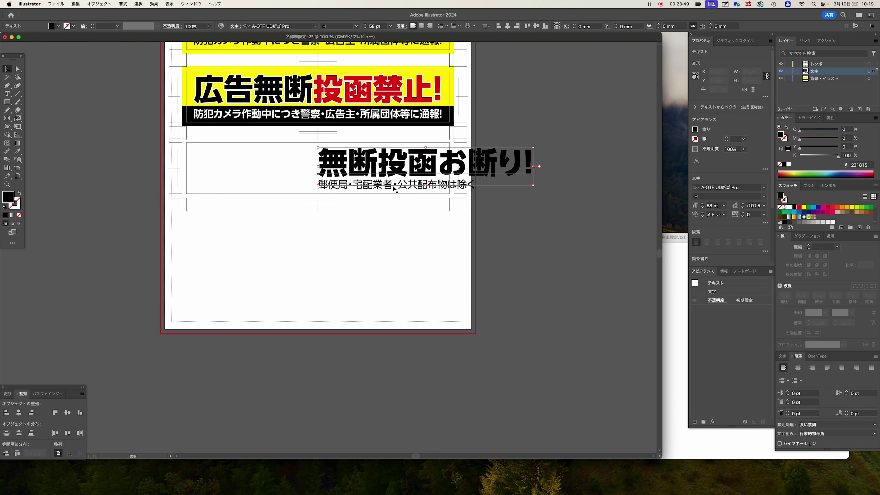
{"action": "left_click_drag", "start_coordinate": [444, 171], "coordinate": [360, 172]}
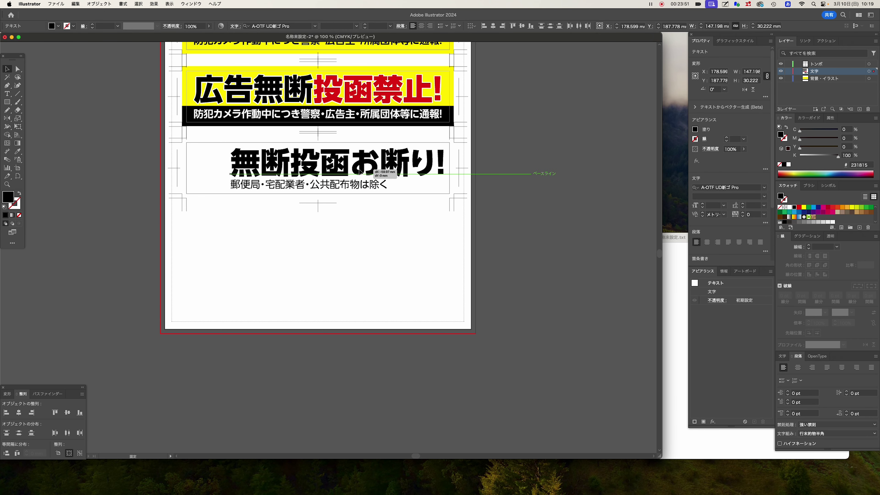
{"action": "left_click", "coordinate": [221, 138]}
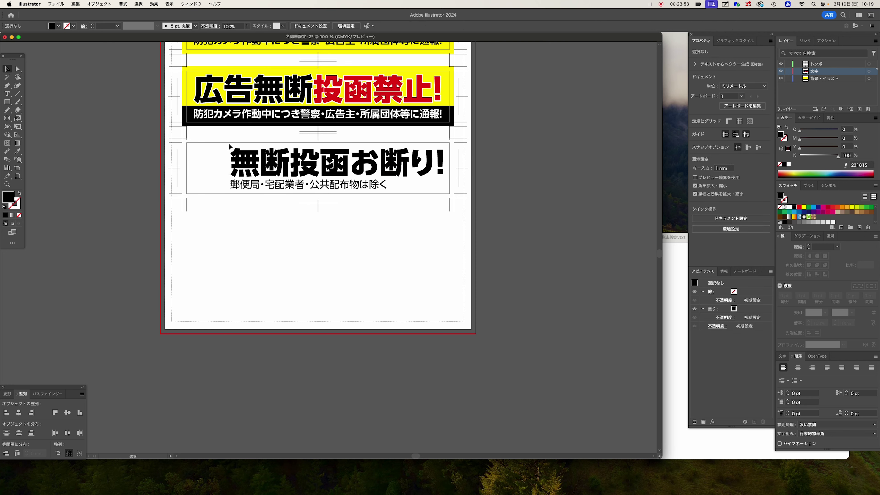
Step: Reduce the 無断投函お断り! heading to 56 pt and nudge it into place
{"action": "scroll", "coordinate": [305, 215], "scroll_direction": "up", "scroll_amount": 5}
{"action": "scroll", "coordinate": [314, 235], "scroll_direction": "down", "scroll_amount": 2}
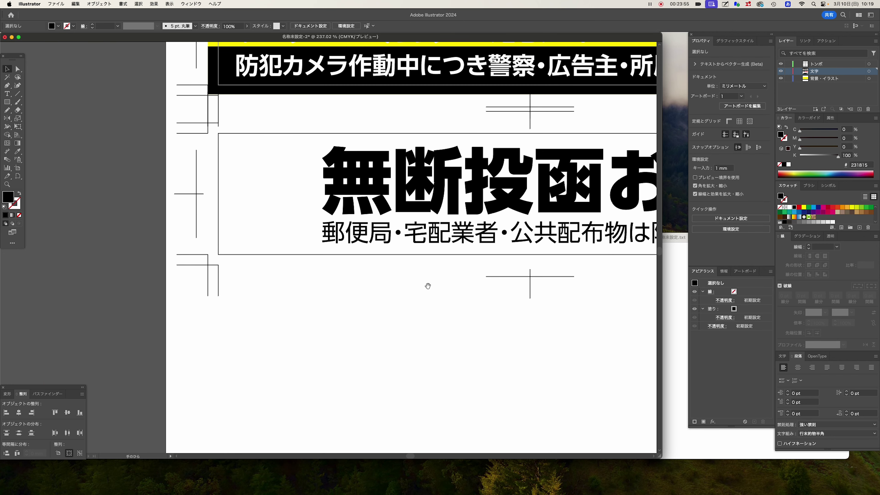
{"action": "scroll", "coordinate": [406, 249], "scroll_direction": "down", "scroll_amount": 2}
{"action": "scroll", "coordinate": [381, 226], "scroll_direction": "down", "scroll_amount": 1}
{"action": "scroll", "coordinate": [365, 212], "scroll_direction": "up", "scroll_amount": 2}
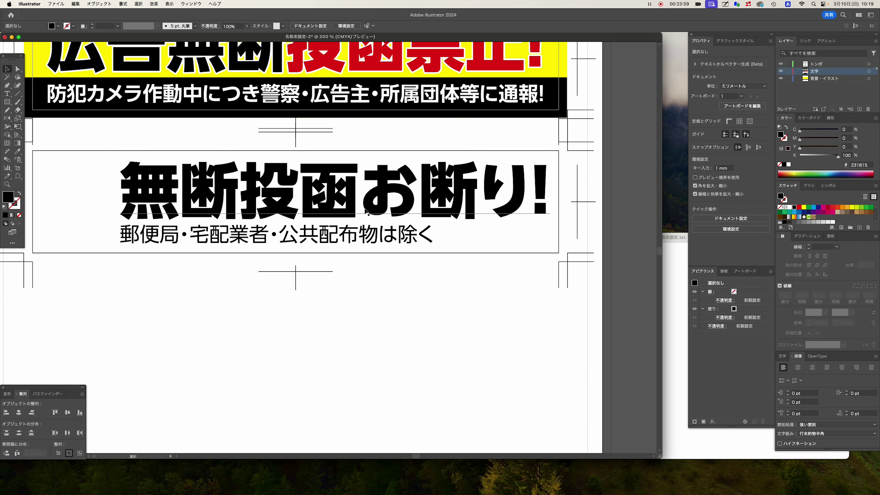
{"action": "left_click", "coordinate": [300, 204]}
{"action": "left_click_drag", "start_coordinate": [300, 205], "coordinate": [312, 203]}
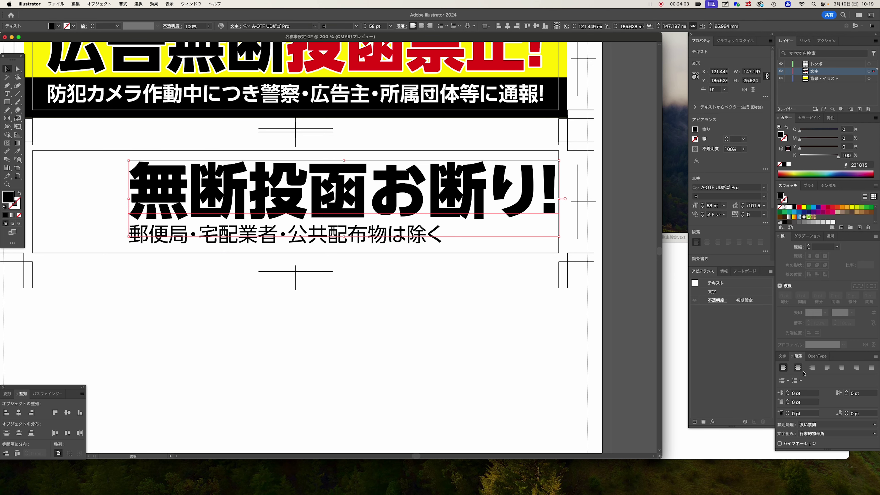
{"action": "left_click", "coordinate": [783, 356]}
{"action": "left_click", "coordinate": [788, 390]}
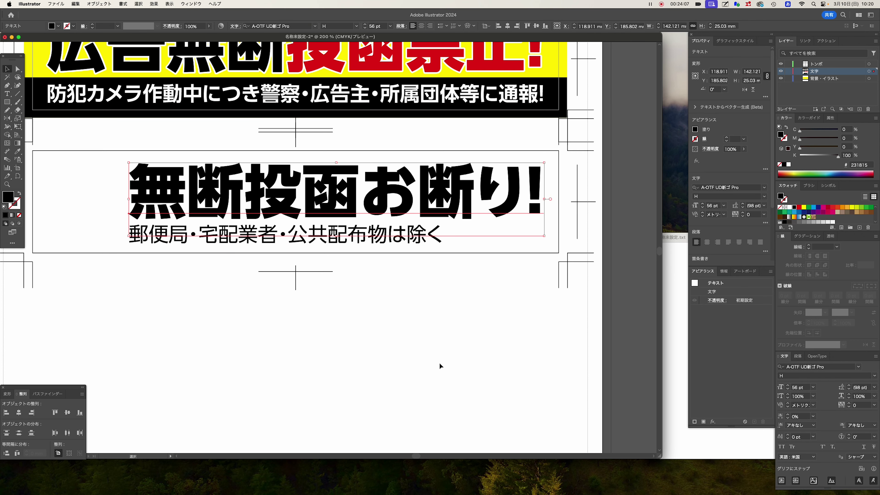
{"action": "left_click", "coordinate": [439, 365]}
{"action": "left_click_drag", "start_coordinate": [367, 212], "coordinate": [366, 210]}
Step: Increase the 郵便局・宅配業者・公共配布物は除く subtitle to 21 pt
{"action": "left_click", "coordinate": [277, 236]}
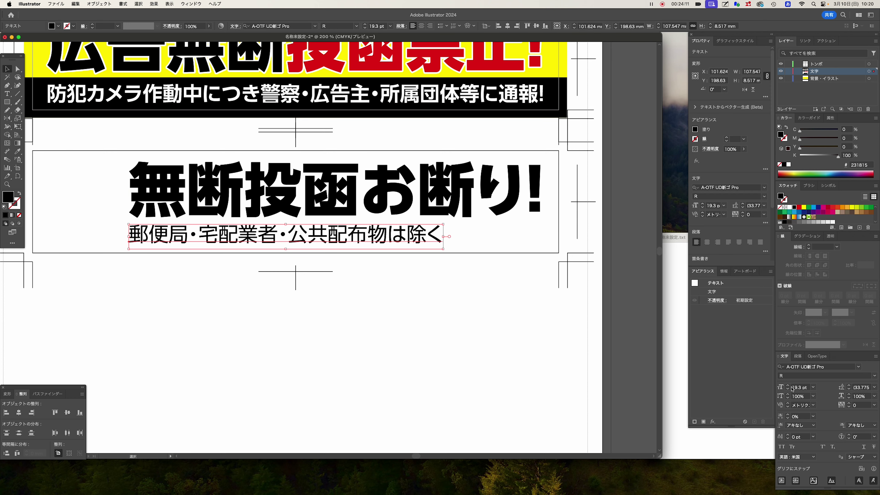
{"action": "left_click", "coordinate": [788, 387]}
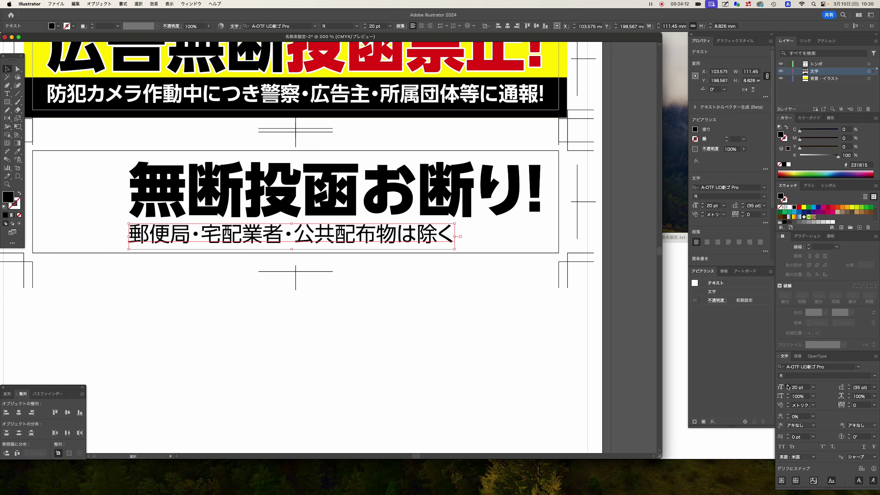
{"action": "left_click", "coordinate": [474, 365]}
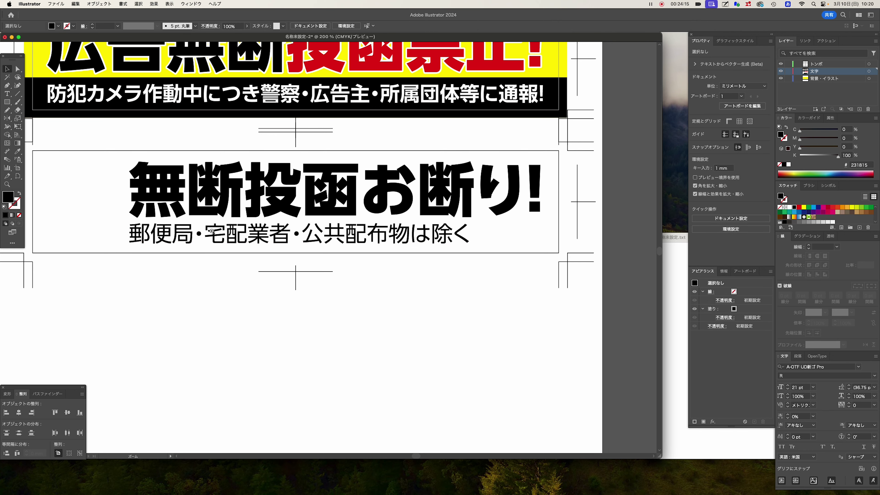
{"action": "left_click_drag", "start_coordinate": [208, 227], "coordinate": [236, 227]}
{"action": "left_click", "coordinate": [242, 240]}
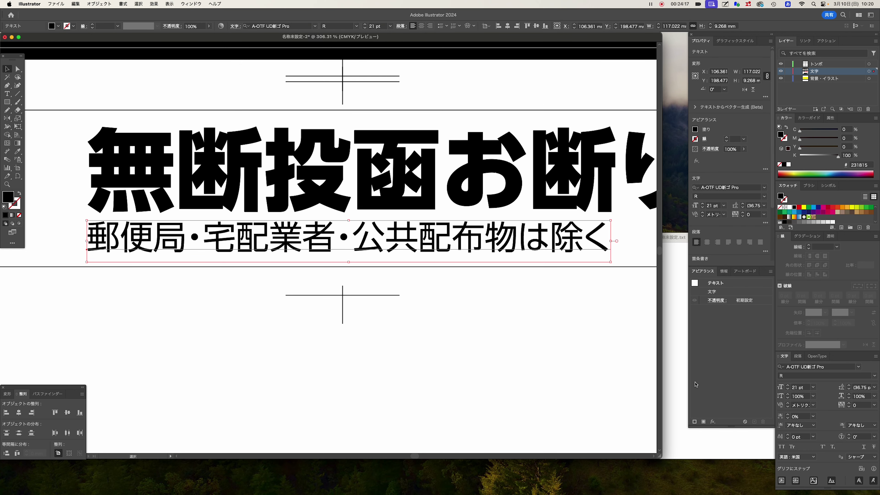
{"action": "left_click", "coordinate": [678, 369]}
{"action": "left_click", "coordinate": [217, 322]}
Step: Set the subtitle's font weight to M, after briefly trying DB
{"action": "left_click", "coordinate": [875, 377]}
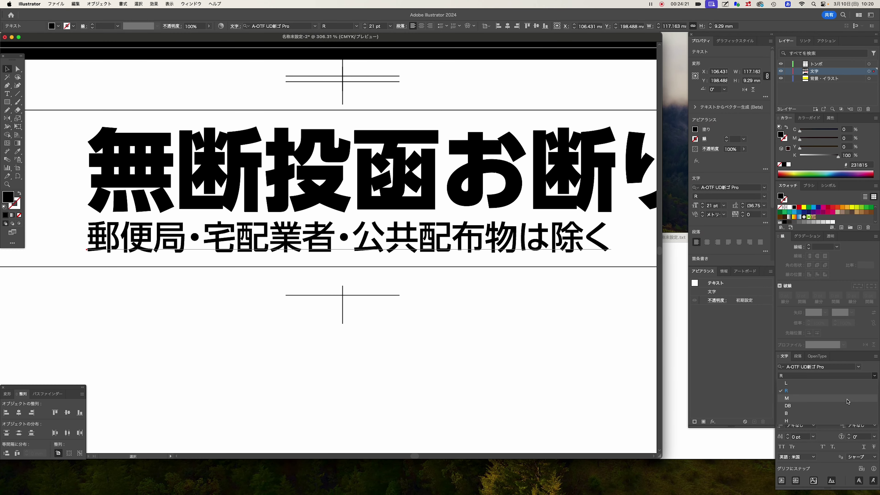
{"action": "left_click", "coordinate": [846, 405]}
{"action": "left_click", "coordinate": [876, 377]}
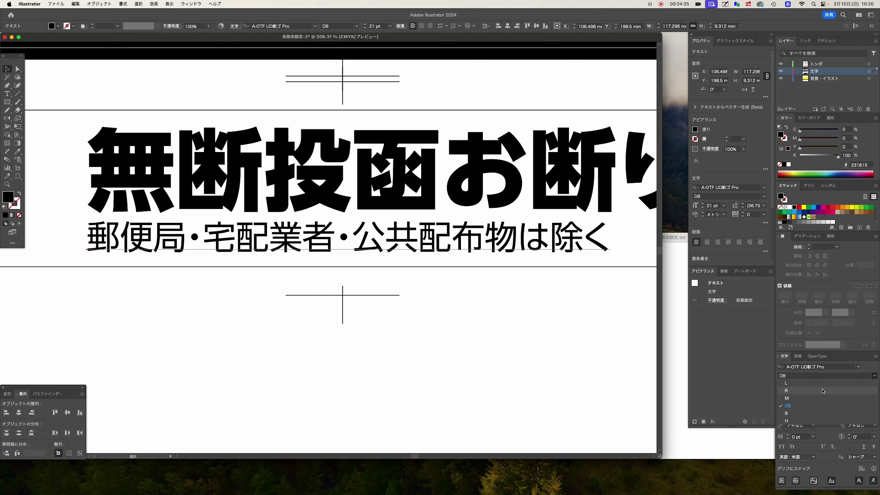
{"action": "left_click", "coordinate": [819, 397]}
{"action": "left_click", "coordinate": [510, 341]}
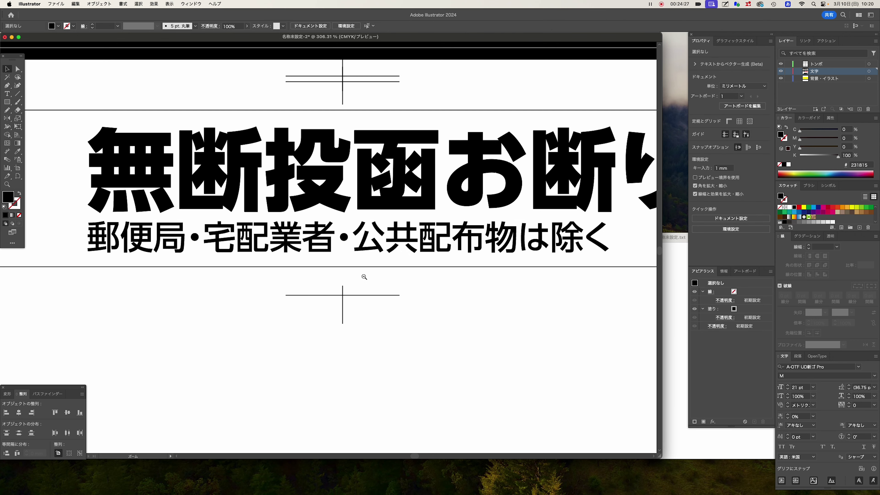
{"action": "left_click_drag", "start_coordinate": [364, 277], "coordinate": [460, 315]}
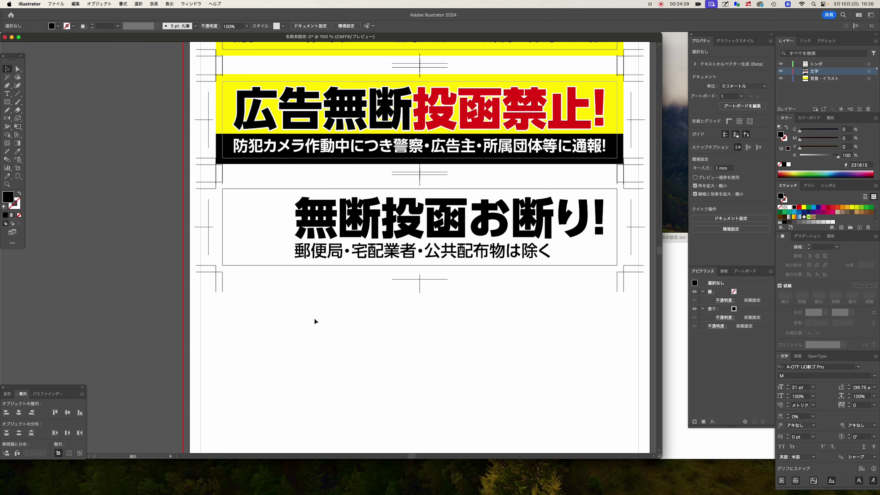
Step: Draw a circle with the Ellipse tool to the left of the heading
{"action": "left_click_drag", "start_coordinate": [244, 219], "coordinate": [223, 218]}
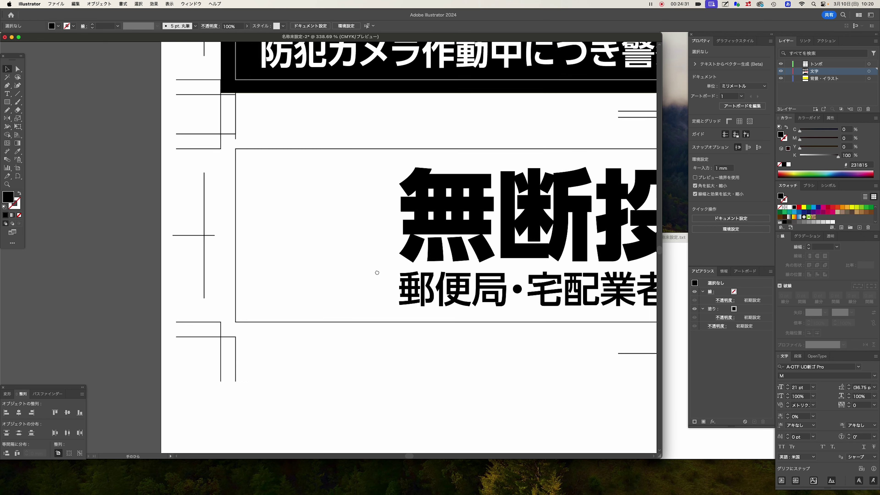
{"action": "left_click_drag", "start_coordinate": [15, 102], "coordinate": [34, 118]}
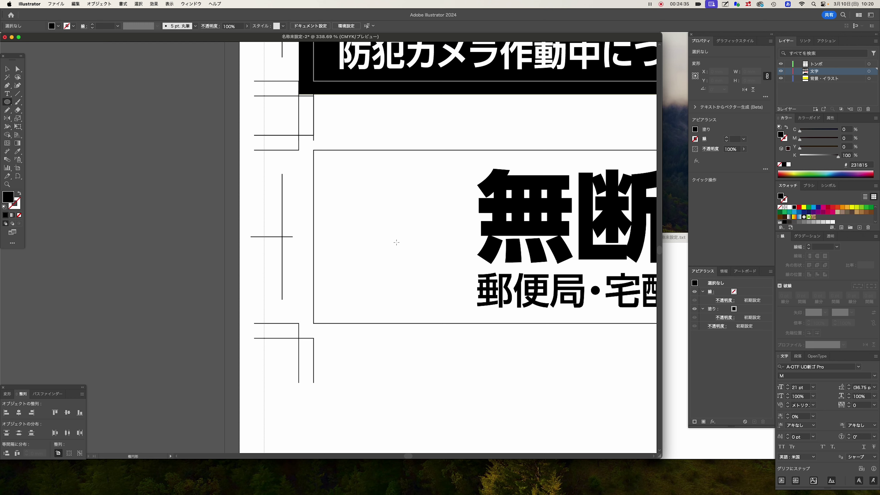
{"action": "left_click", "coordinate": [7, 102]}
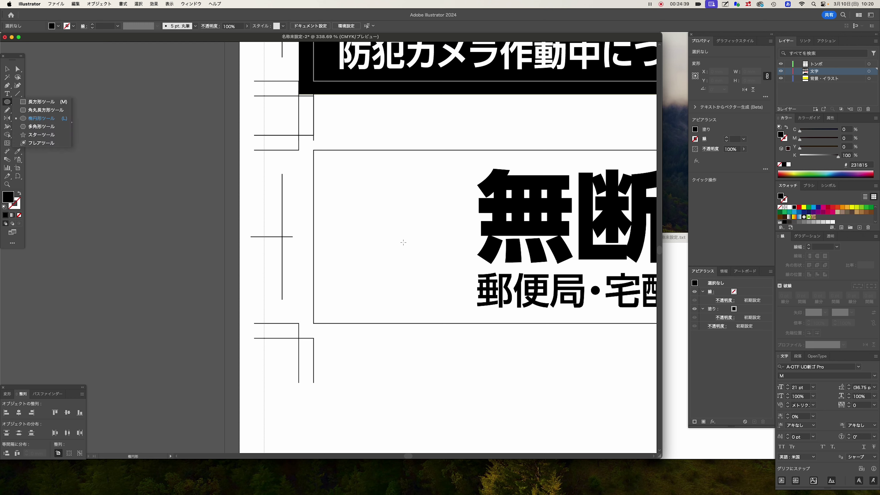
{"action": "left_click_drag", "start_coordinate": [400, 240], "coordinate": [470, 318]}
{"action": "key", "text": "v"}
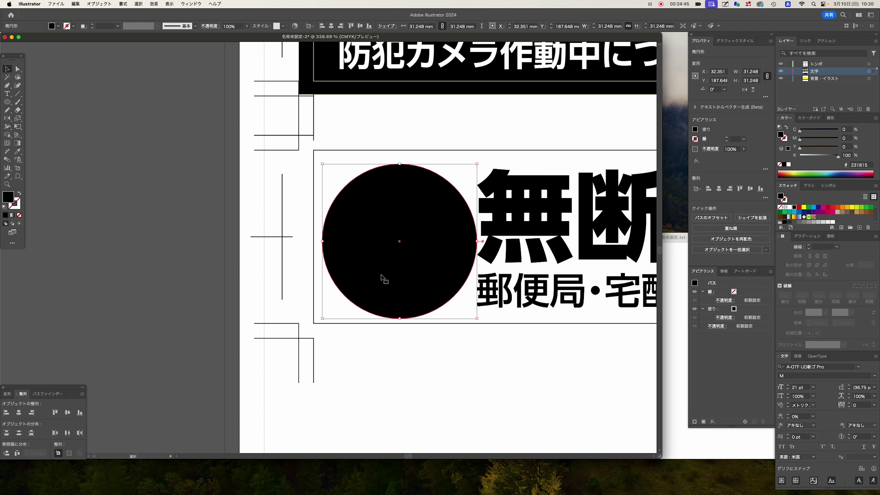
{"action": "left_click_drag", "start_coordinate": [381, 279], "coordinate": [383, 275]}
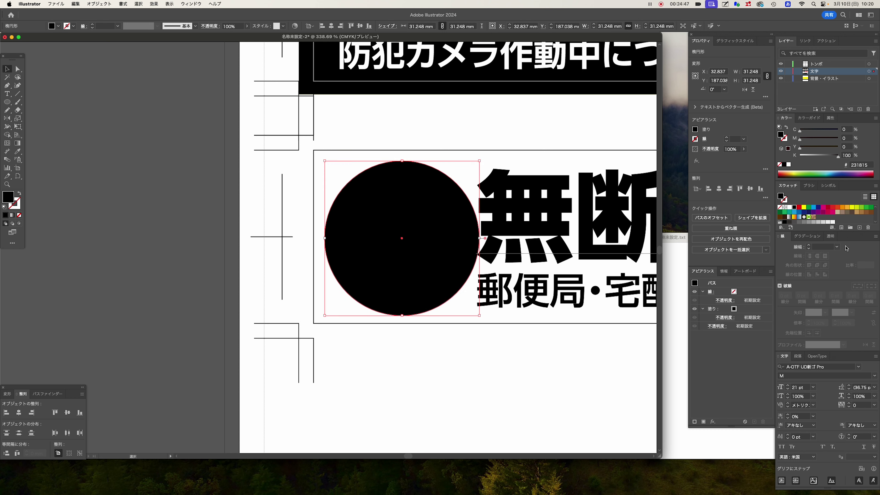
Step: Give the circle no fill and a red outline of 7 pt
{"action": "left_click", "coordinate": [780, 207]}
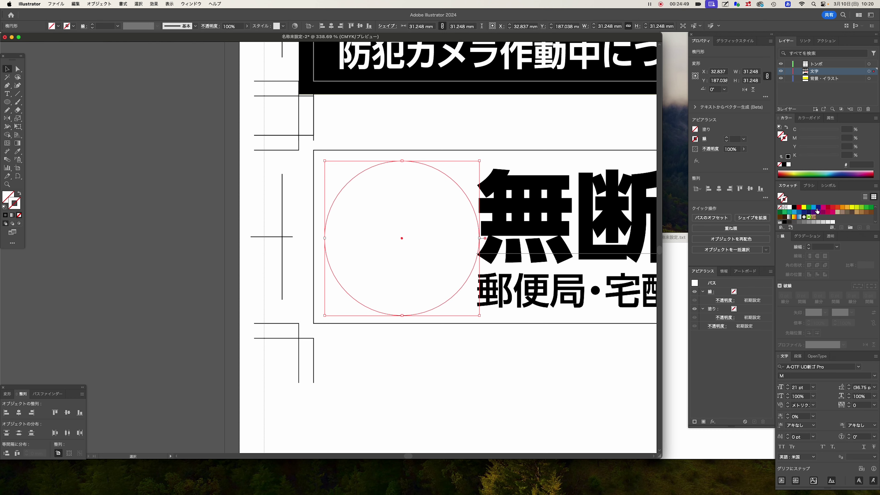
{"action": "left_click", "coordinate": [799, 207]}
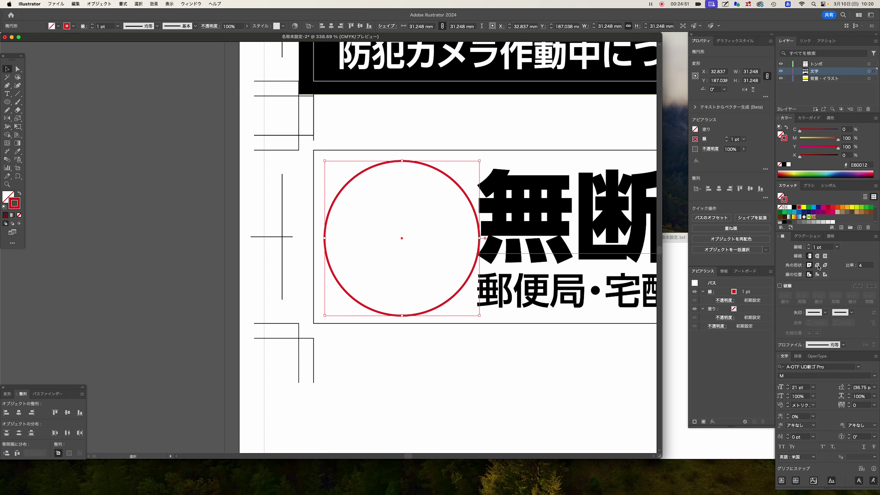
{"action": "left_click", "coordinate": [809, 245]}
{"action": "left_click", "coordinate": [810, 245]}
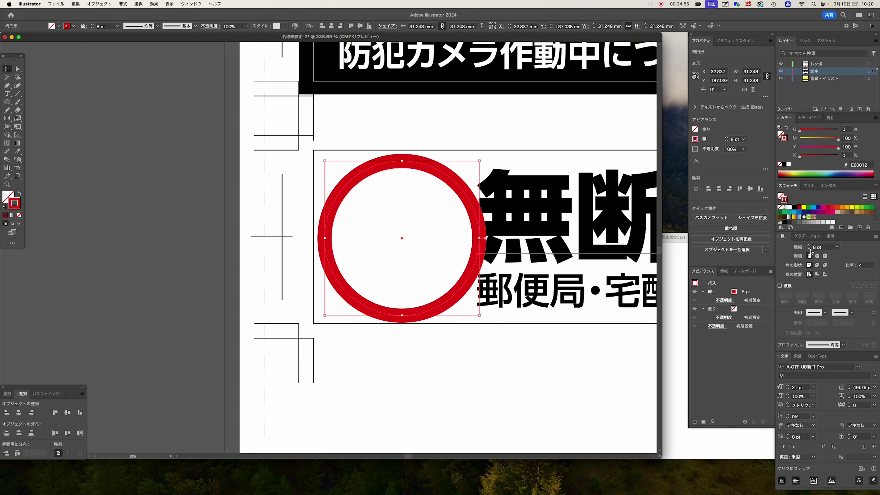
{"action": "left_click", "coordinate": [808, 249]}
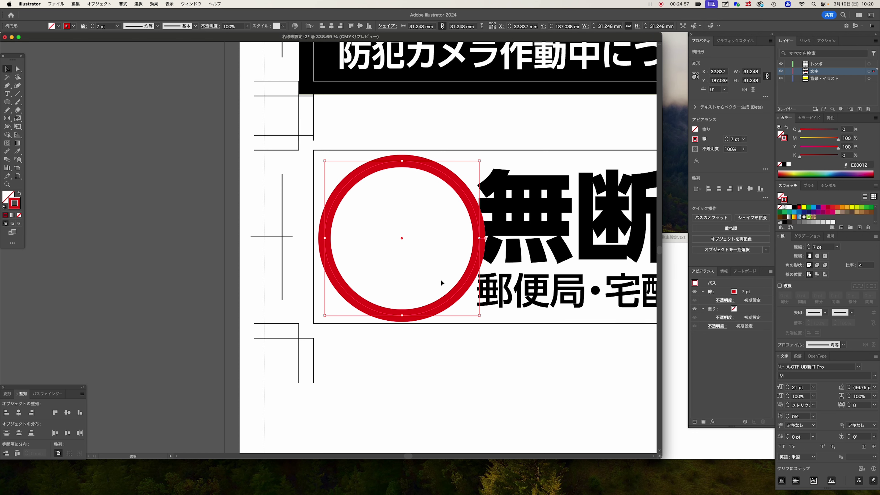
Step: Resize the red ring to about 27.5 mm across, reposition it, and restore its 7 pt outline
{"action": "left_click_drag", "start_coordinate": [324, 316], "coordinate": [348, 301]}
{"action": "left_click", "coordinate": [423, 246]}
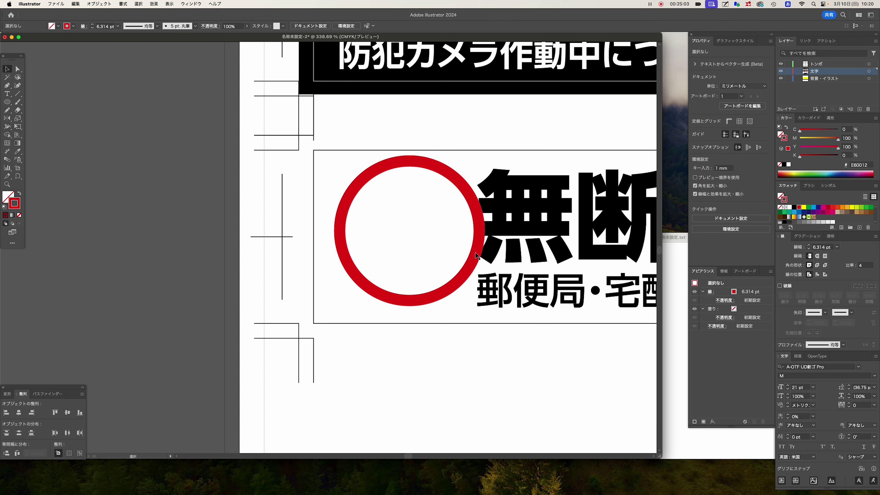
{"action": "left_click_drag", "start_coordinate": [477, 255], "coordinate": [474, 260]}
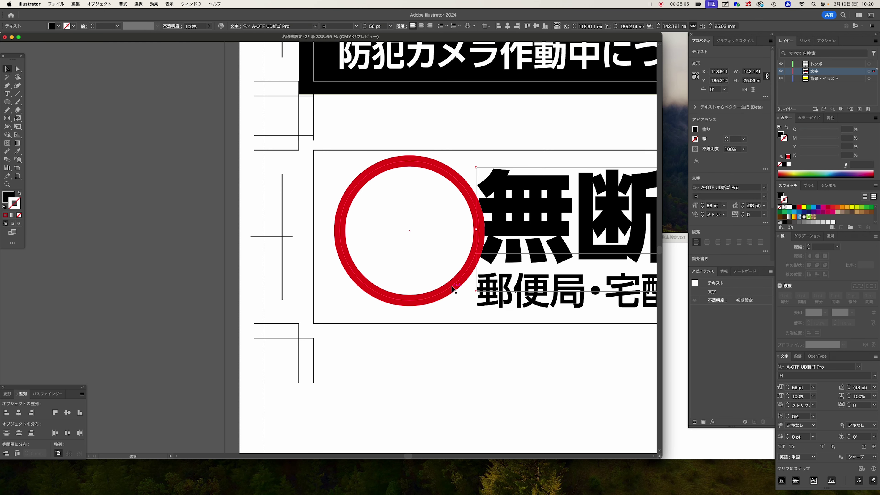
{"action": "left_click_drag", "start_coordinate": [451, 289], "coordinate": [444, 297]}
{"action": "left_click_drag", "start_coordinate": [332, 307], "coordinate": [335, 304]}
{"action": "left_click_drag", "start_coordinate": [424, 302], "coordinate": [421, 304]}
{"action": "left_click", "coordinate": [808, 246]}
{"action": "left_click", "coordinate": [287, 282]}
Step: Shift the heading text slightly right and nudge the ring right beside it
{"action": "scroll", "coordinate": [373, 226], "scroll_direction": "down", "scroll_amount": 5}
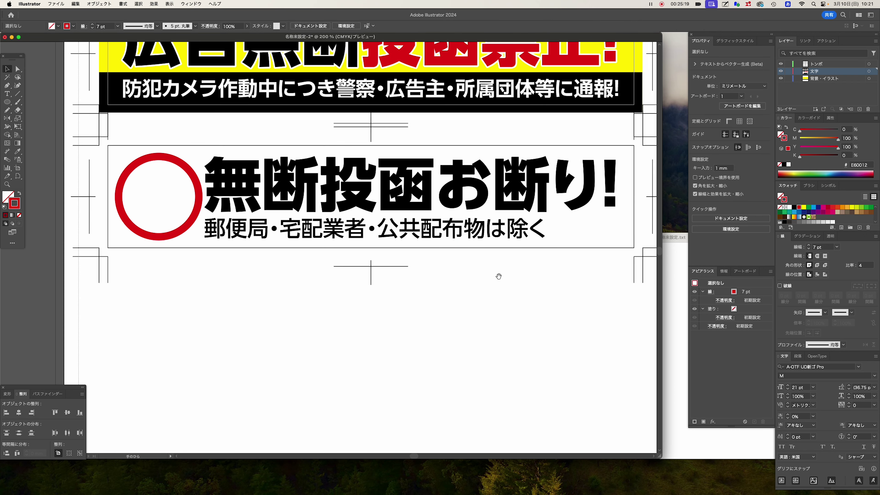
{"action": "left_click", "coordinate": [373, 226]}
{"action": "left_click_drag", "start_coordinate": [280, 243], "coordinate": [287, 243]}
{"action": "left_click", "coordinate": [392, 334]}
{"action": "left_click_drag", "start_coordinate": [361, 310], "coordinate": [474, 307]}
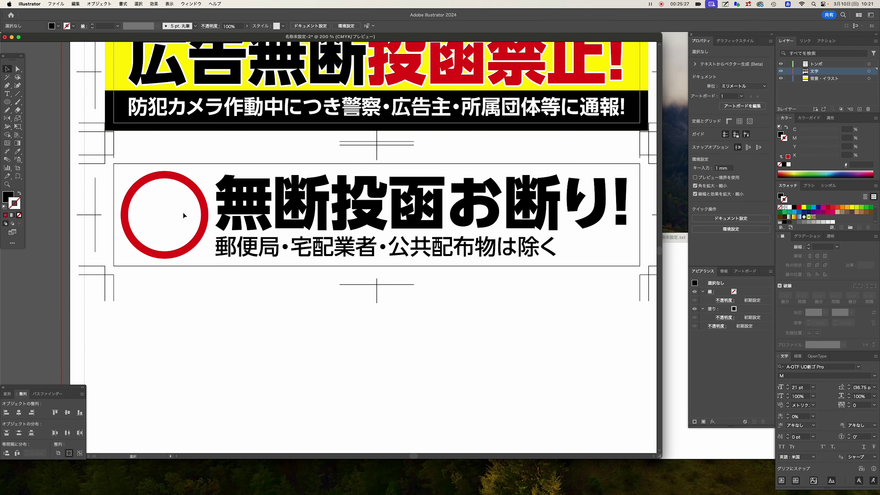
{"action": "left_click_drag", "start_coordinate": [207, 219], "coordinate": [209, 219]}
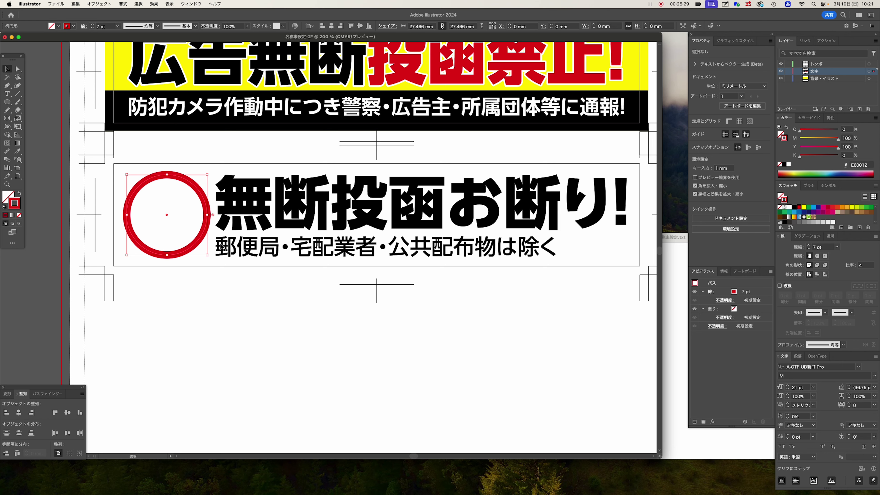
{"action": "key", "text": "super+minus"}
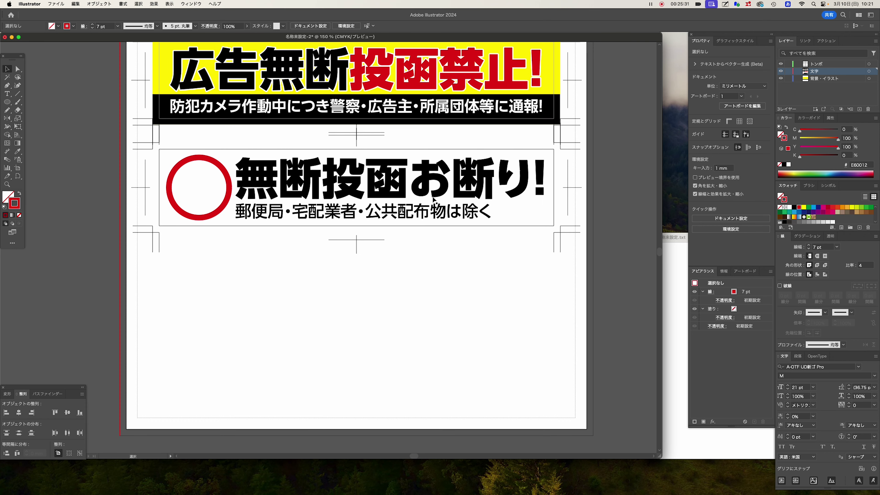
{"action": "key", "text": "t"}
Step: Zoom in around the second sign and select the red ring
{"action": "left_click", "coordinate": [423, 199]}
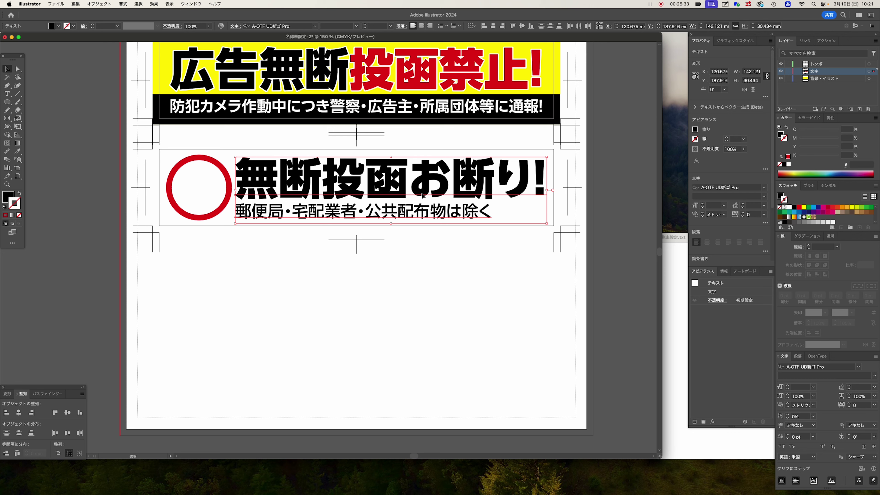
{"action": "left_click", "coordinate": [508, 302]}
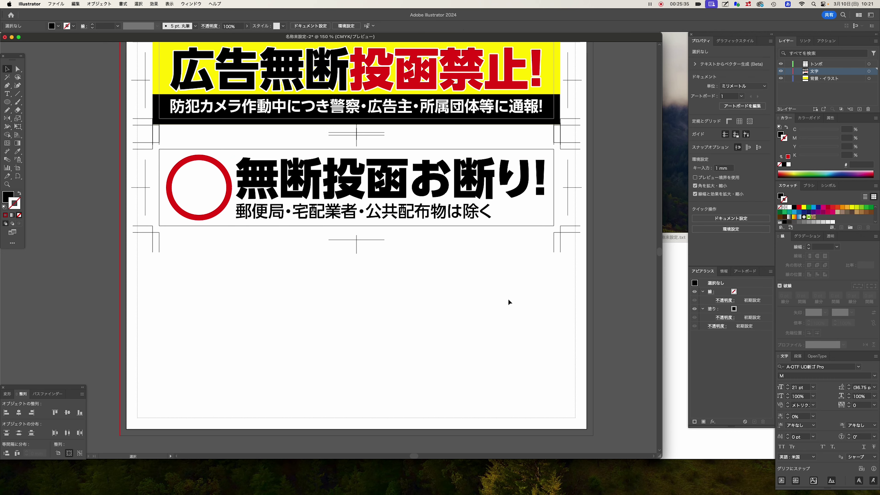
{"action": "left_click_drag", "start_coordinate": [403, 283], "coordinate": [423, 310]}
{"action": "left_click", "coordinate": [359, 238], "text": "super"}
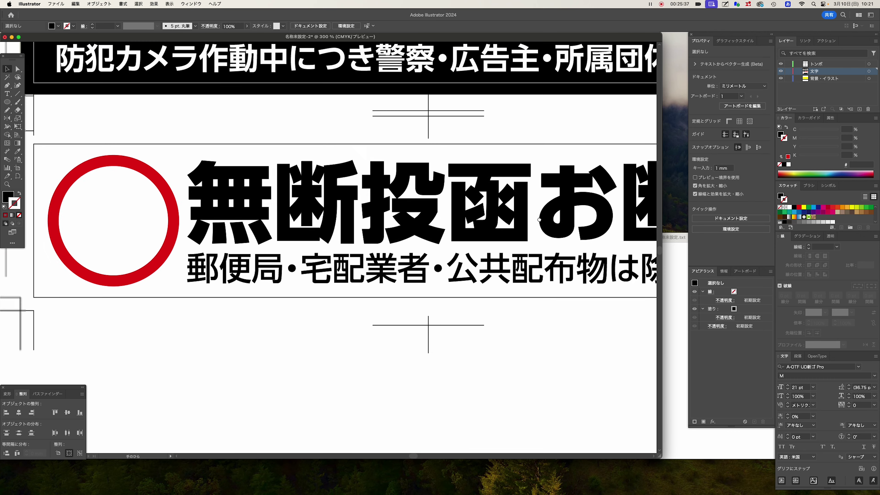
{"action": "left_click", "coordinate": [358, 238], "text": "alt+super"}
{"action": "left_click_drag", "start_coordinate": [237, 252], "coordinate": [334, 256]}
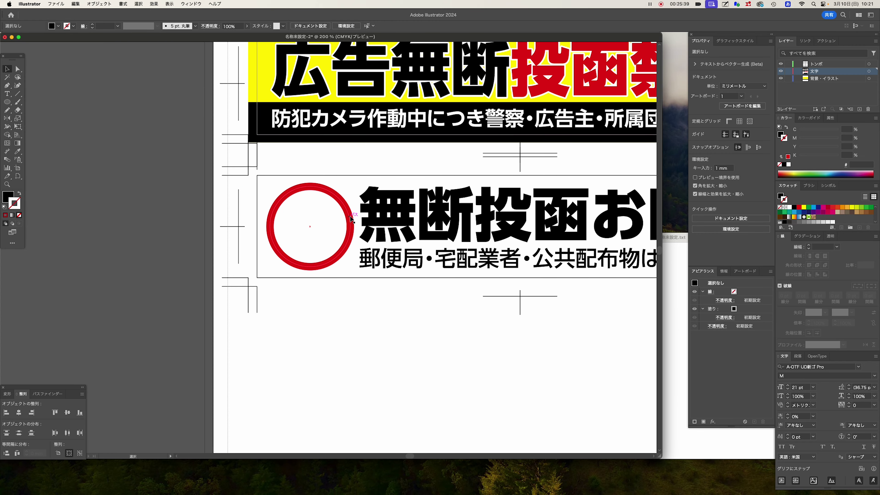
{"action": "left_click", "coordinate": [334, 256]}
{"action": "scroll", "coordinate": [361, 226], "scroll_direction": "up", "scroll_amount": 3}
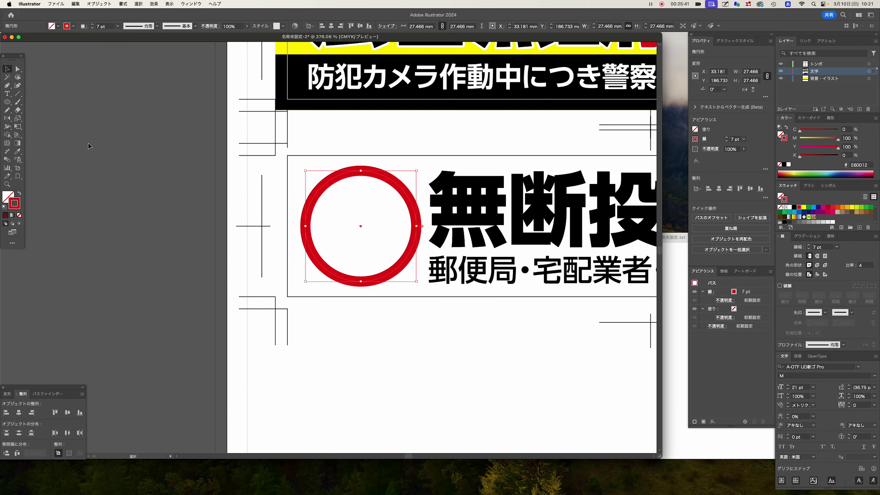
Step: Draw a vertical red line from the ring's top to its bottom with the Pen tool
{"action": "left_click", "coordinate": [7, 87]}
{"action": "left_click", "coordinate": [360, 172]}
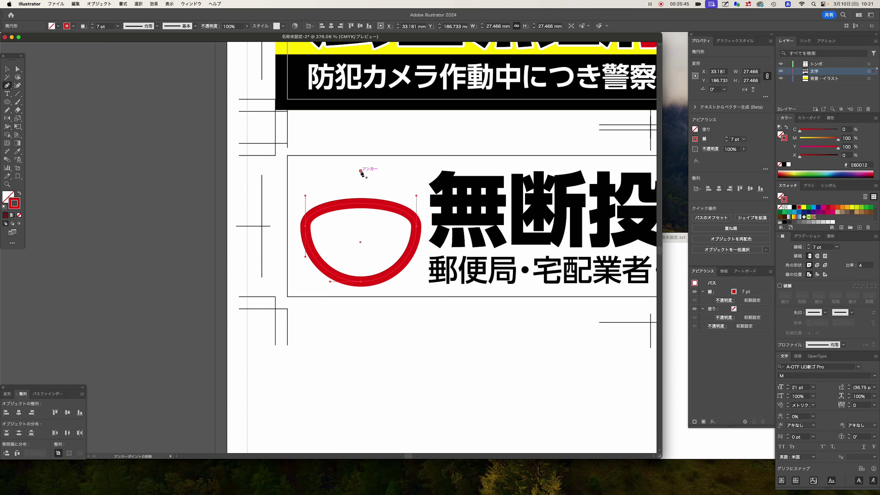
{"action": "key", "text": "super+z"}
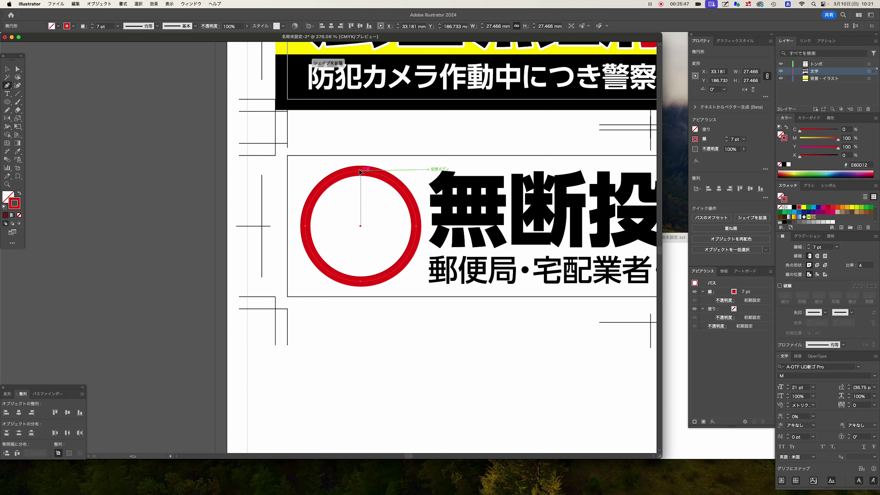
{"action": "left_click", "coordinate": [361, 172]}
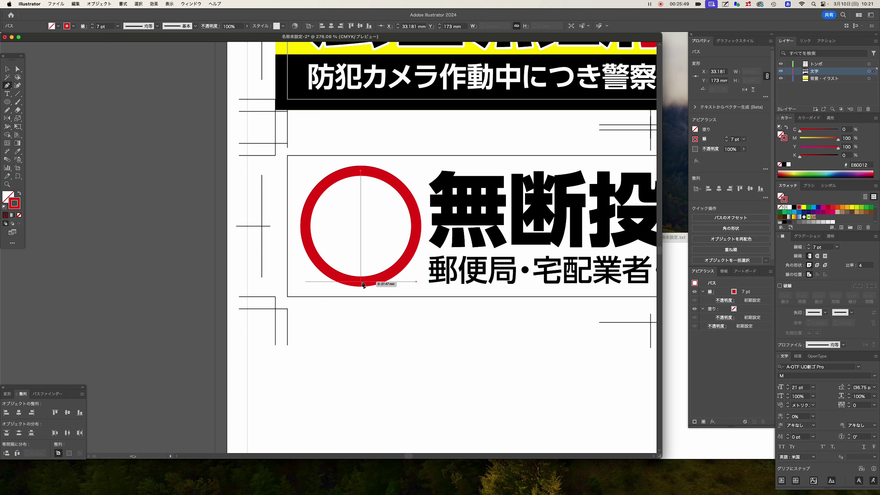
{"action": "left_click", "coordinate": [362, 281]}
{"action": "left_click", "coordinate": [7, 69]}
{"action": "left_click", "coordinate": [273, 192]}
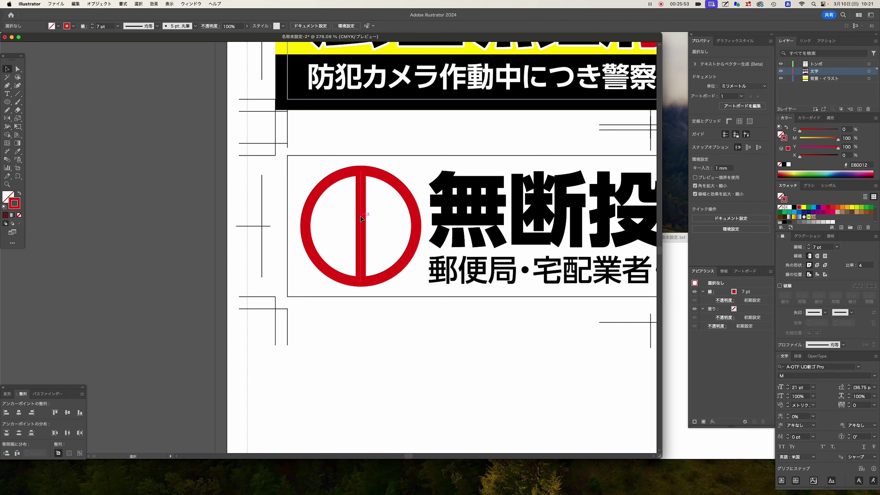
Step: Group the line with the ring and rotate the group 45° into a diagonal slash
{"action": "left_click", "coordinate": [362, 217]}
{"action": "left_click", "coordinate": [385, 179], "text": "shift"}
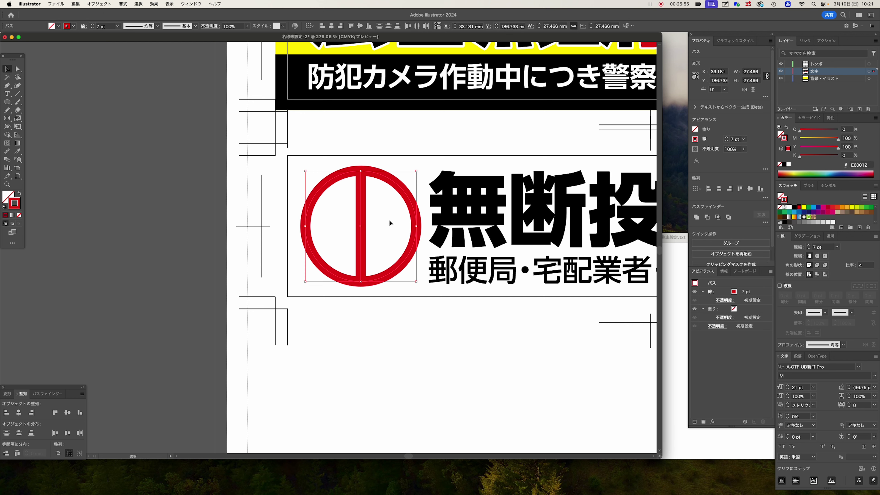
{"action": "key", "text": "super+g"}
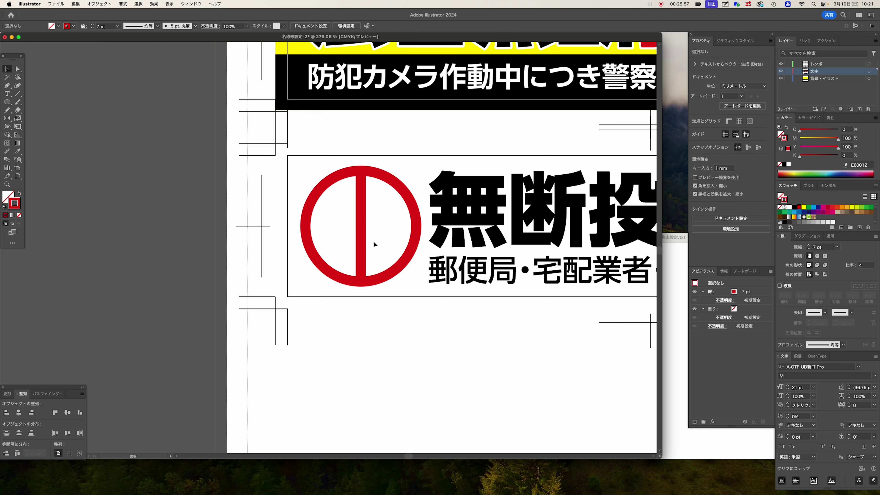
{"action": "left_click", "coordinate": [361, 243]}
{"action": "left_click_drag", "start_coordinate": [424, 297], "coordinate": [447, 231]}
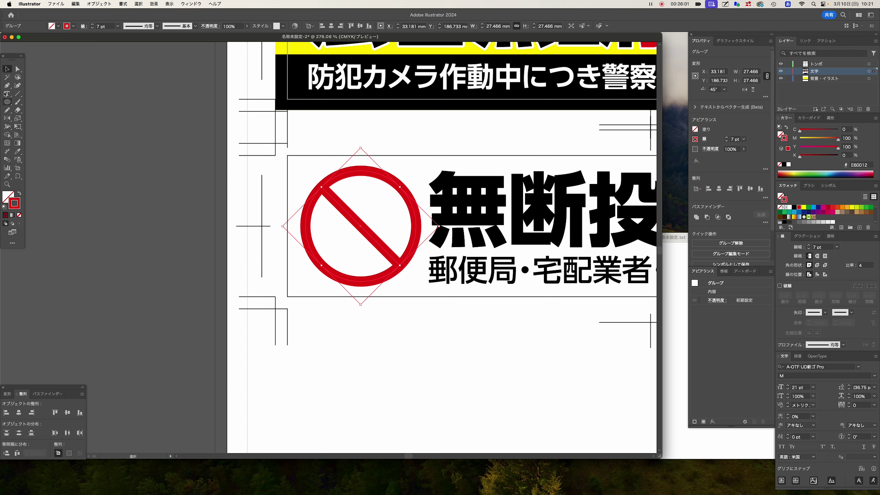
{"action": "left_click", "coordinate": [434, 350]}
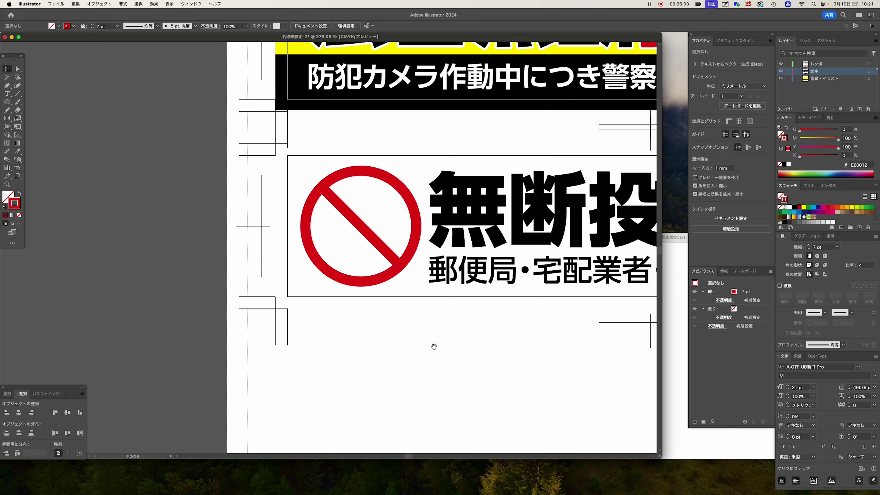
{"action": "left_click", "coordinate": [8, 102]}
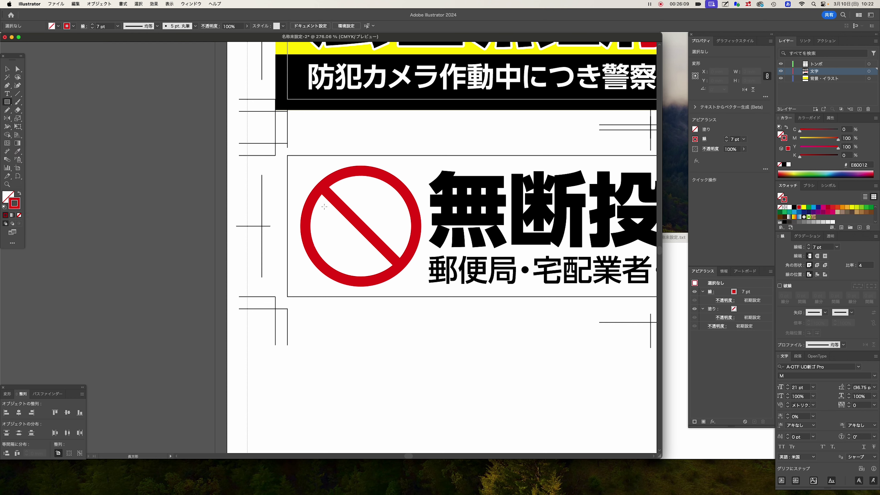
Step: Draw a flat black bar with rounded corners inside the ring as the mail slot
{"action": "left_click_drag", "start_coordinate": [324, 207], "coordinate": [398, 218]}
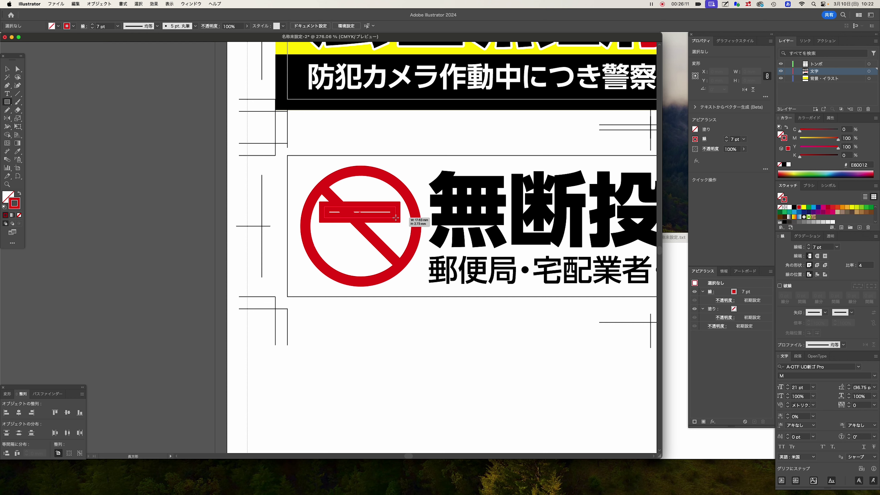
{"action": "left_click_drag", "start_coordinate": [398, 219], "coordinate": [398, 219]}
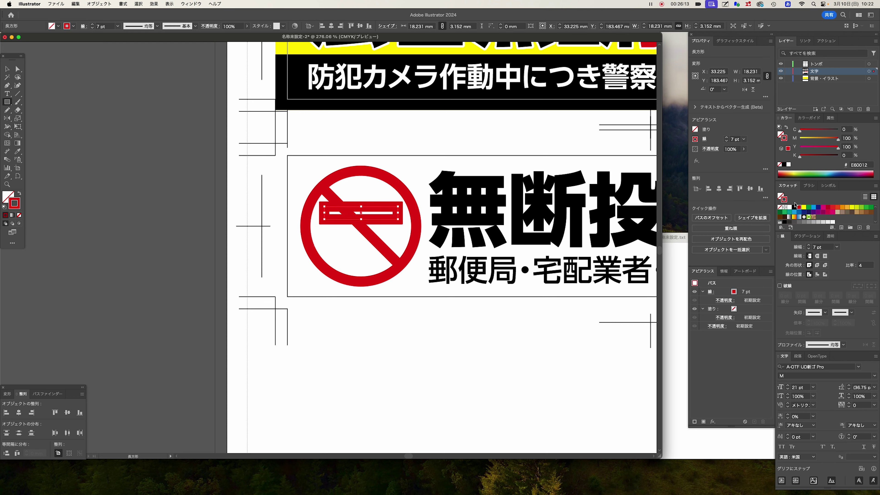
{"action": "left_click", "coordinate": [781, 207]}
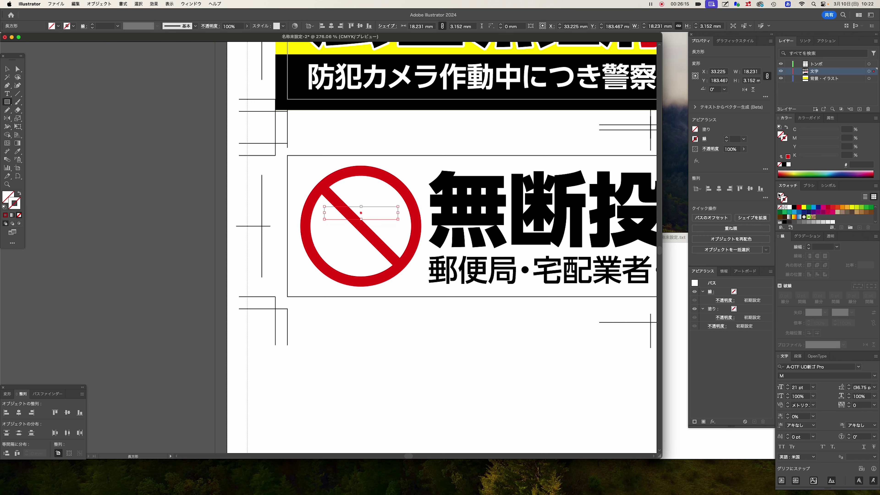
{"action": "left_click", "coordinate": [794, 208]}
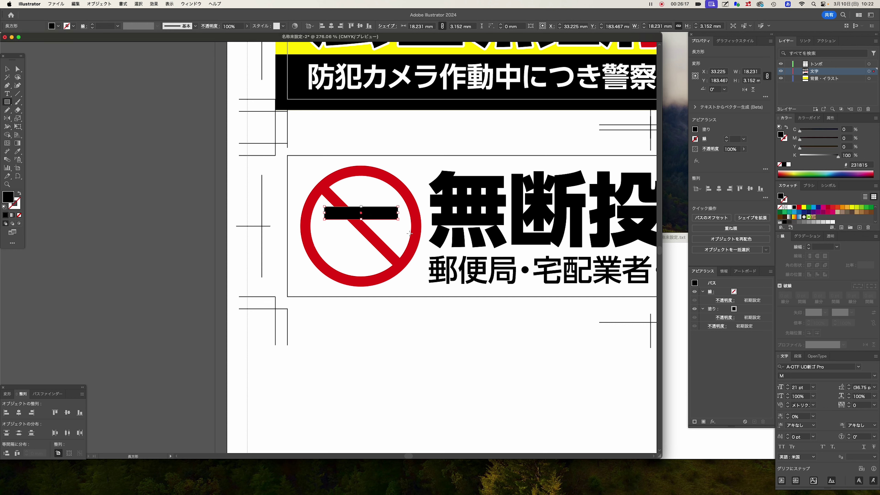
{"action": "left_click_drag", "start_coordinate": [362, 219], "coordinate": [400, 215]}
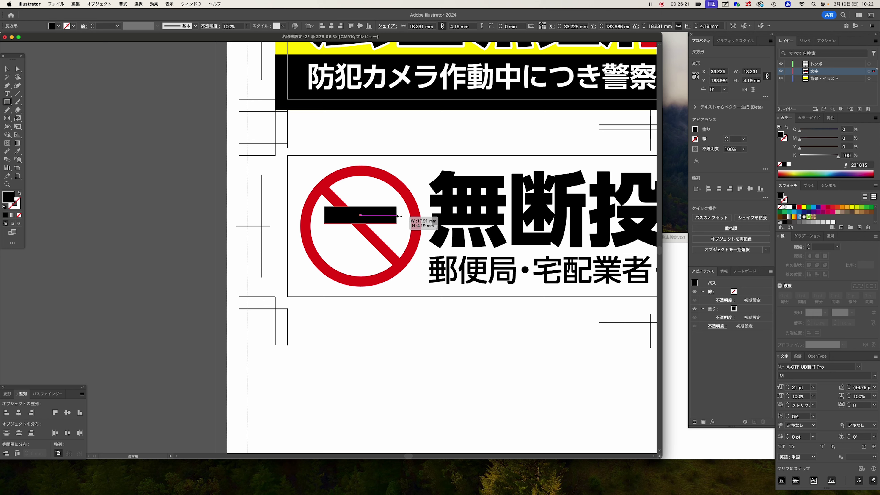
{"action": "left_click_drag", "start_coordinate": [327, 216], "coordinate": [323, 216]}
{"action": "left_click_drag", "start_coordinate": [393, 232], "coordinate": [496, 299]}
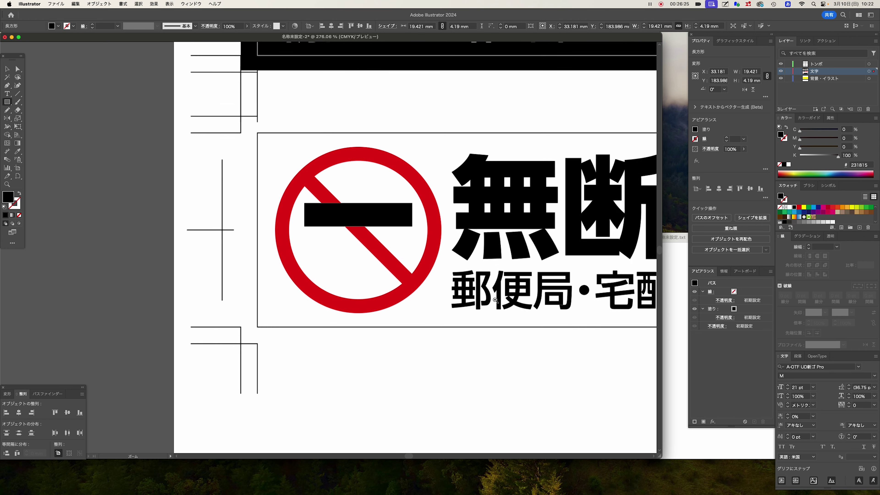
{"action": "left_click_drag", "start_coordinate": [364, 227], "coordinate": [432, 269]}
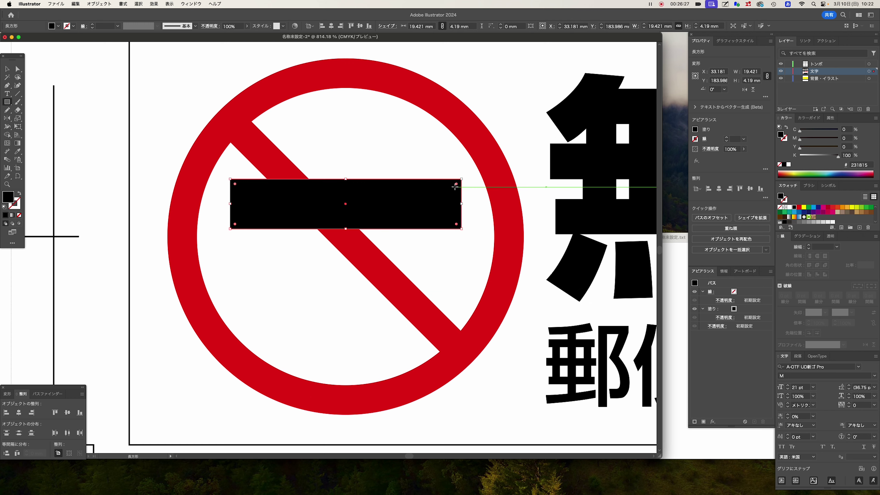
{"action": "left_click_drag", "start_coordinate": [455, 187], "coordinate": [450, 192]}
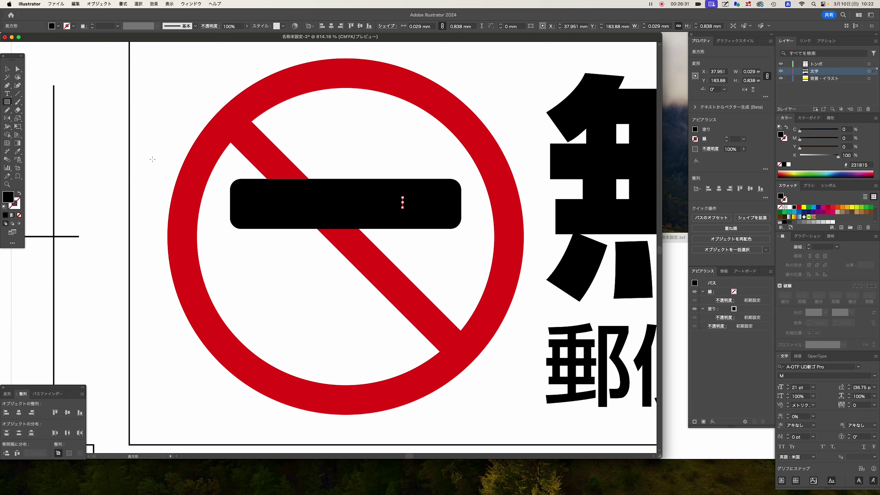
{"action": "left_click", "coordinate": [6, 69]}
{"action": "left_click_drag", "start_coordinate": [402, 216], "coordinate": [401, 212]}
Step: Add a white, black-outlined flyer of about 15.5×12.5 mm hanging under the bar
{"action": "key", "text": "m"}
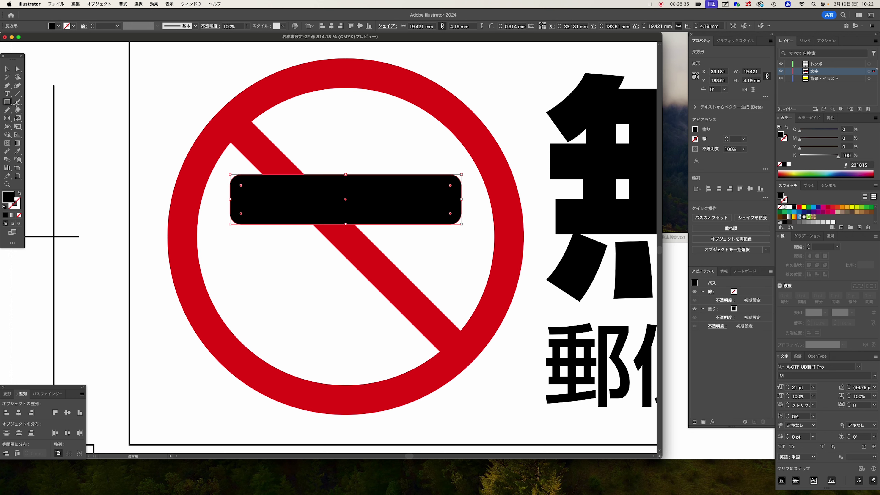
{"action": "mouse_move", "coordinate": [254, 195]}
{"action": "left_mouse_down"}
{"action": "mouse_move", "coordinate": [430, 367]}
{"action": "mouse_move", "coordinate": [439, 348]}
{"action": "left_mouse_up"}
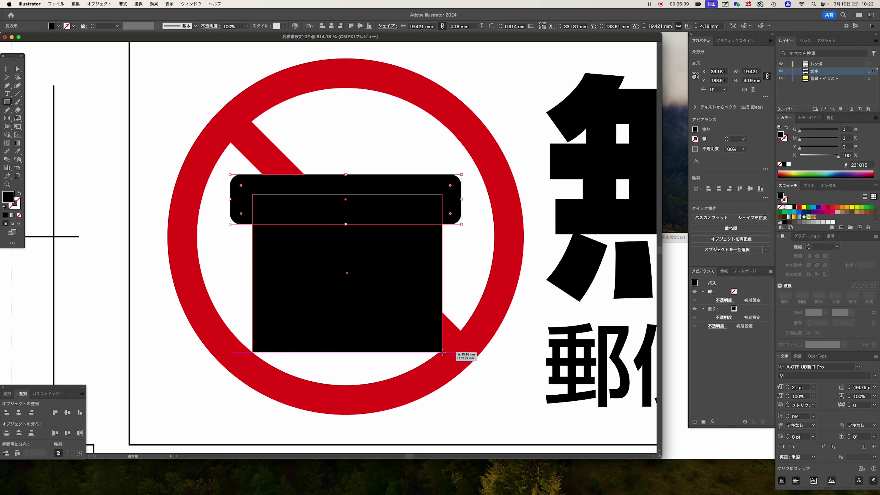
{"action": "left_click_drag", "start_coordinate": [439, 348], "coordinate": [437, 343]}
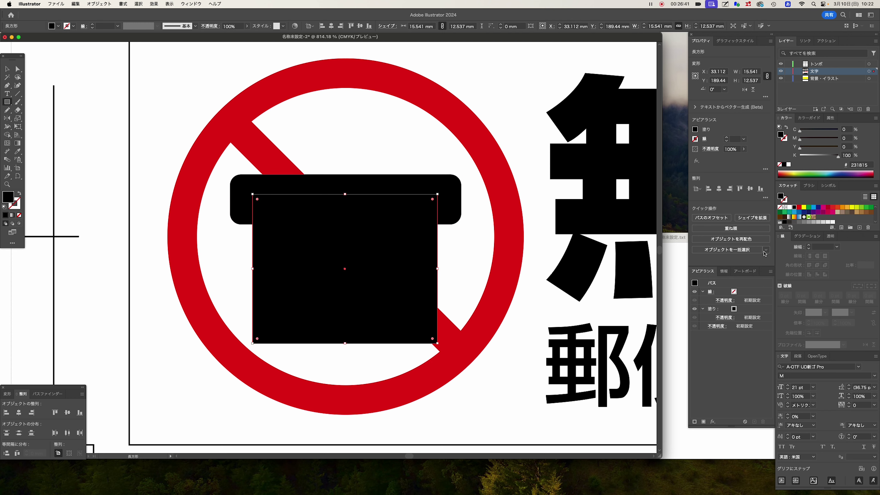
{"action": "left_click", "coordinate": [790, 208]}
{"action": "left_click", "coordinate": [794, 208]}
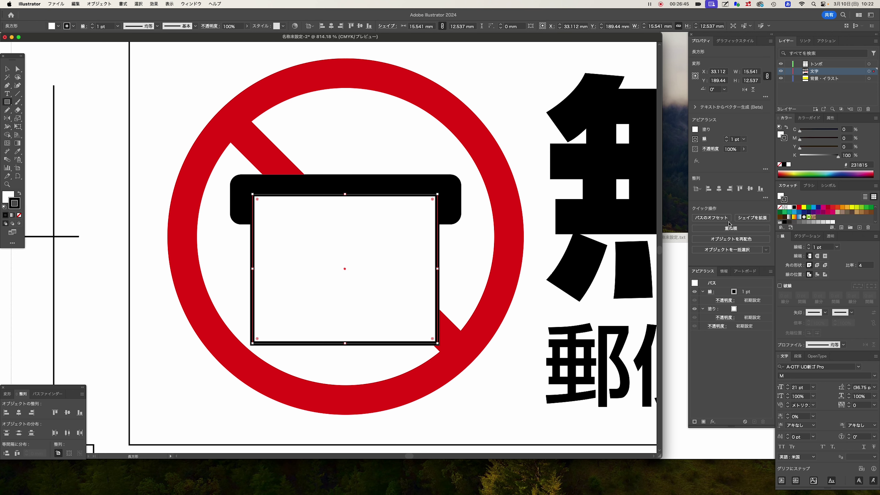
{"action": "left_click", "coordinate": [7, 70]}
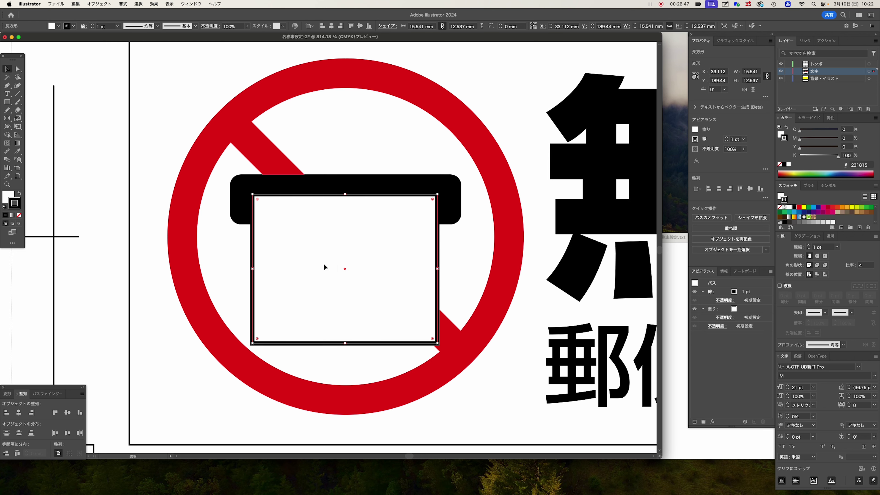
{"action": "left_click_drag", "start_coordinate": [324, 263], "coordinate": [324, 262]}
{"action": "key", "text": "ctrl+shift+a"}
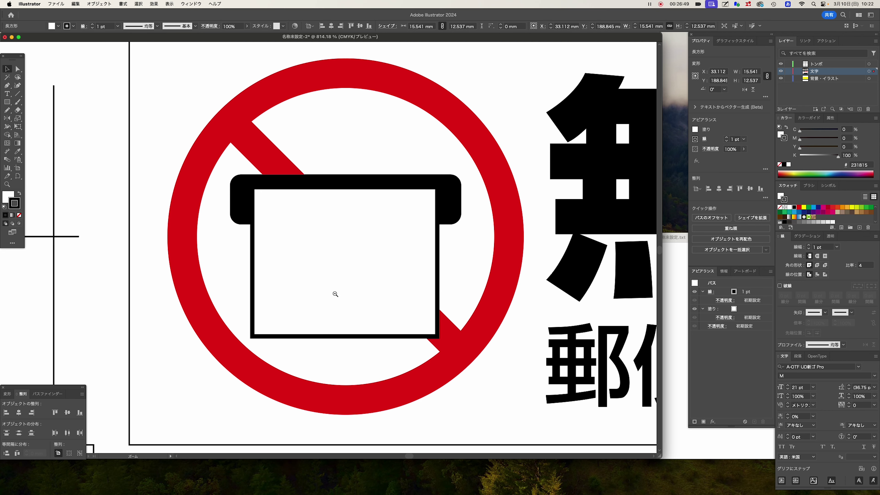
{"action": "key", "text": "ctrl+minus"}
{"action": "key", "text": "ctrl+minus"}
{"action": "key", "text": "ctrl+minus"}
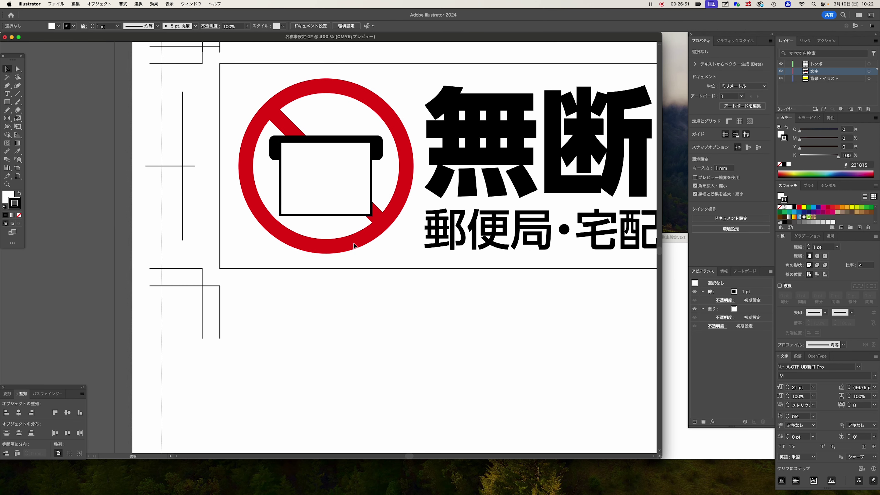
Step: Bring the red slash in front of the flyer and fill the prohibition ring white
{"action": "left_click", "coordinate": [360, 241]}
{"action": "key", "text": "ctrl+shift+bracketright"}
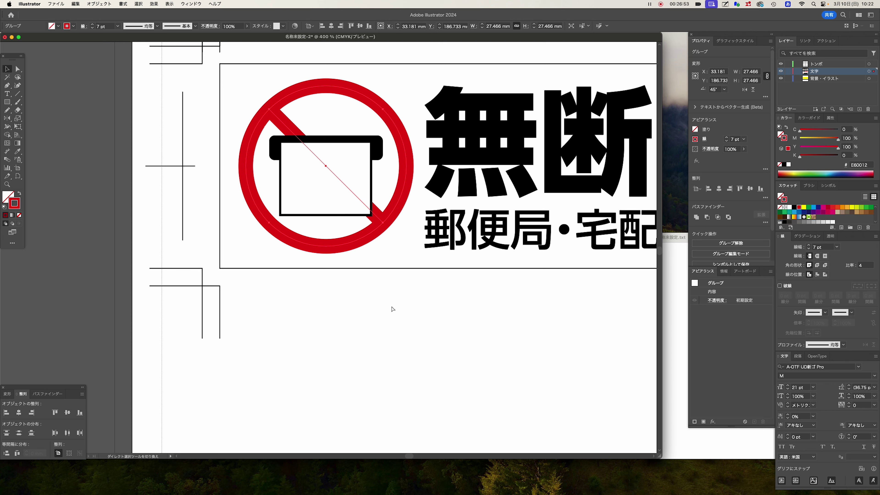
{"action": "left_click", "coordinate": [388, 308]}
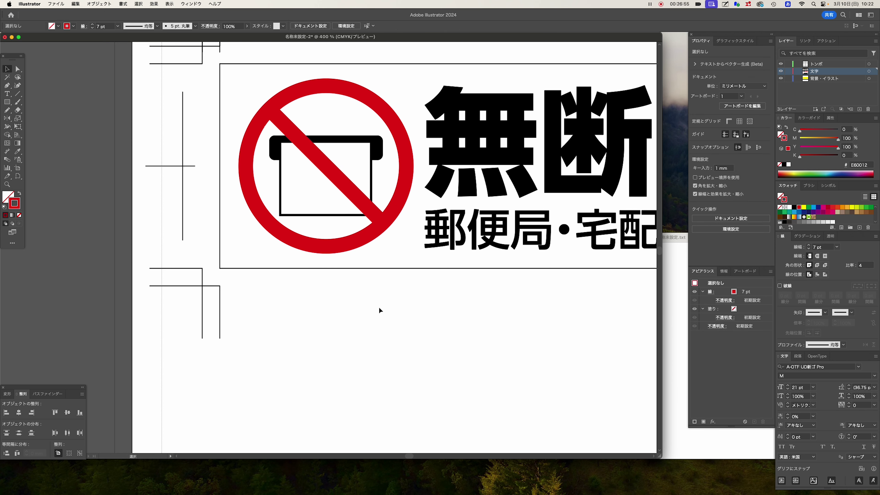
{"action": "left_click", "coordinate": [386, 114]}
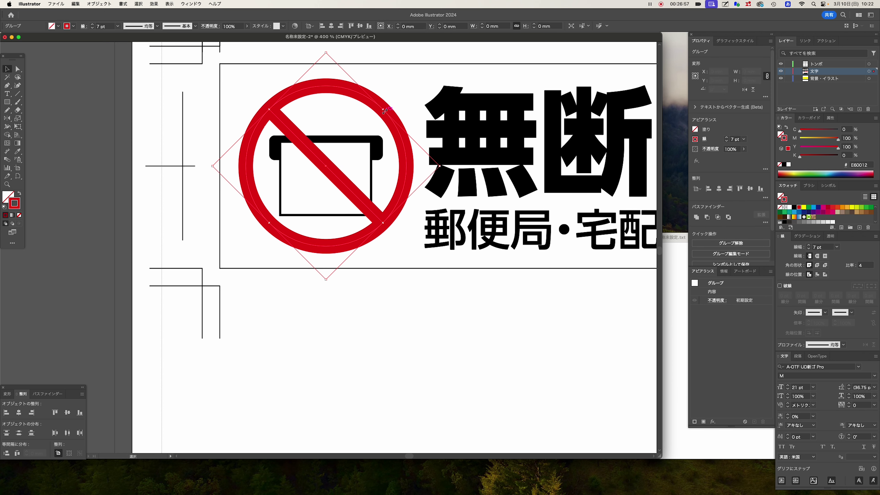
{"action": "left_click", "coordinate": [18, 71]}
{"action": "left_click", "coordinate": [208, 83]}
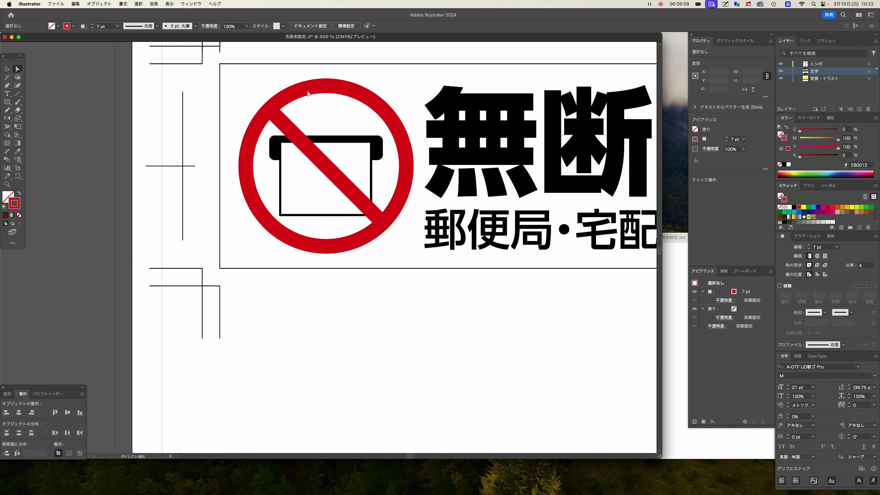
{"action": "left_click", "coordinate": [306, 92]}
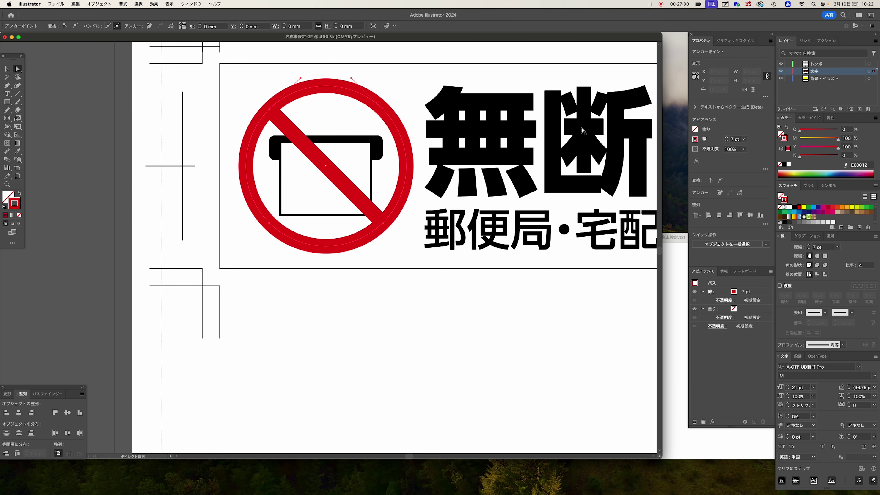
{"action": "left_click", "coordinate": [783, 134]}
{"action": "left_click", "coordinate": [790, 207]}
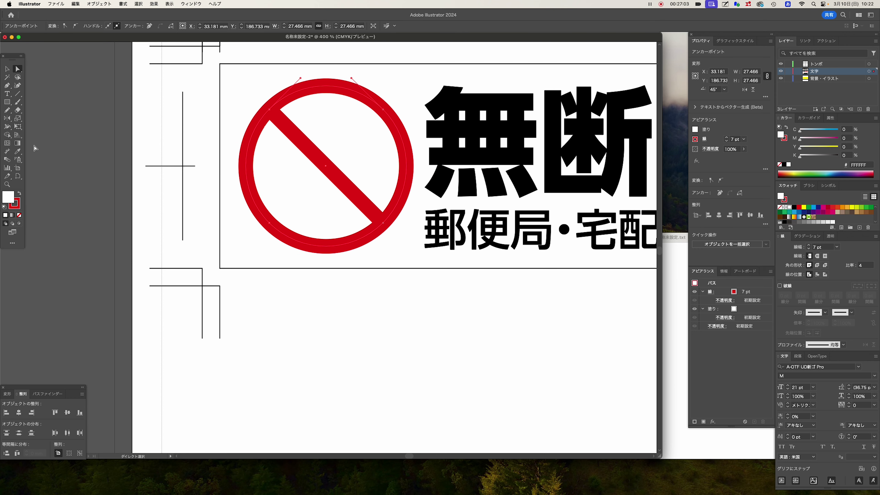
Step: Bring the mailbox box and slot bar in front of the ring
{"action": "left_click", "coordinate": [7, 68]}
{"action": "left_click", "coordinate": [300, 183]}
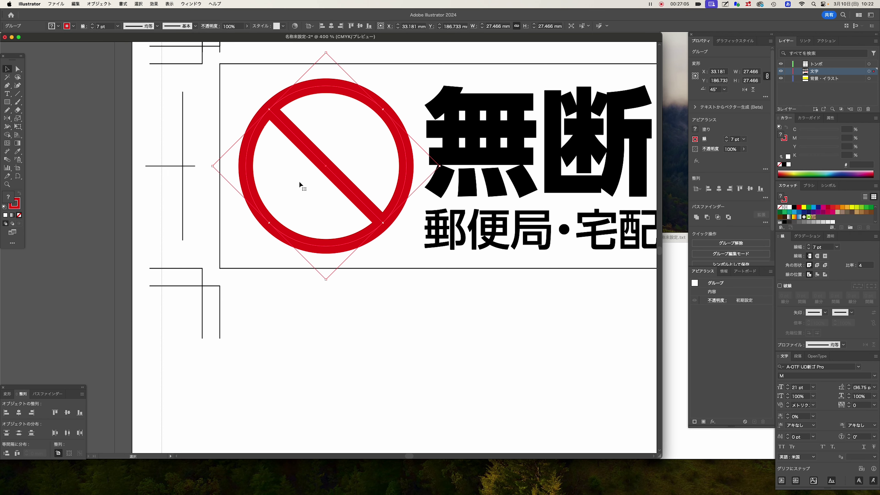
{"action": "left_click", "coordinate": [301, 191]}
{"action": "left_click", "coordinate": [327, 184]}
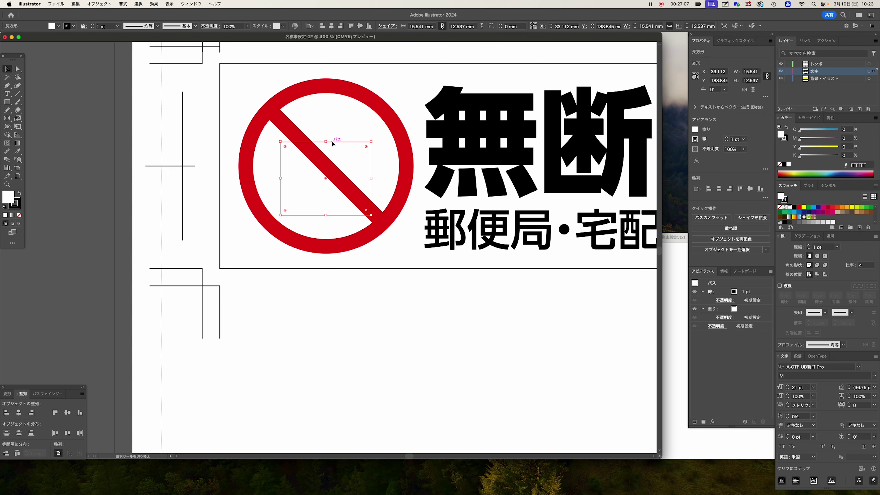
{"action": "left_click", "coordinate": [334, 140], "text": "shift"}
{"action": "key", "text": "super+shift+bracketright"}
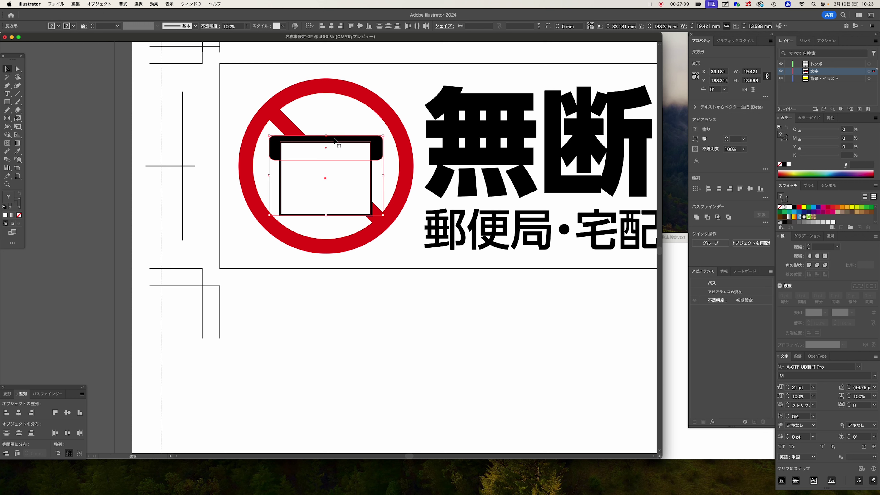
{"action": "left_click", "coordinate": [360, 264]}
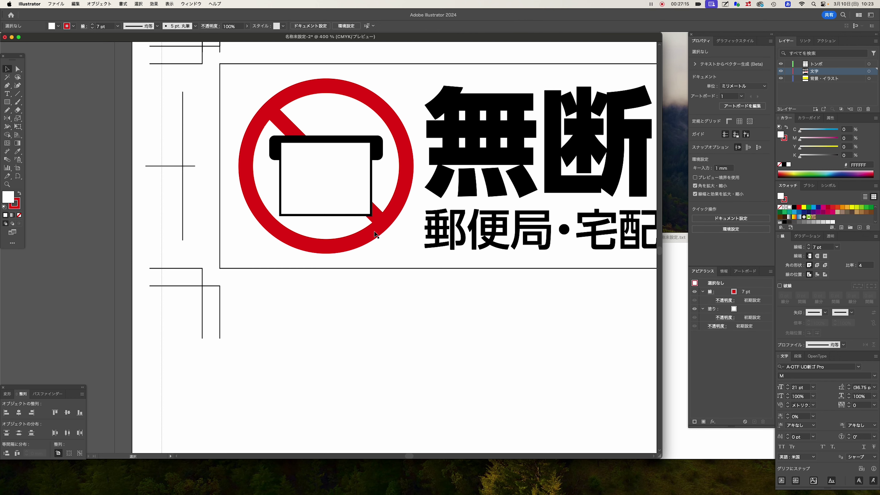
Step: Ungroup the red circle and slash, and bring the slash in front of the mailbox
{"action": "left_click", "coordinate": [378, 232]}
{"action": "key", "text": "v"}
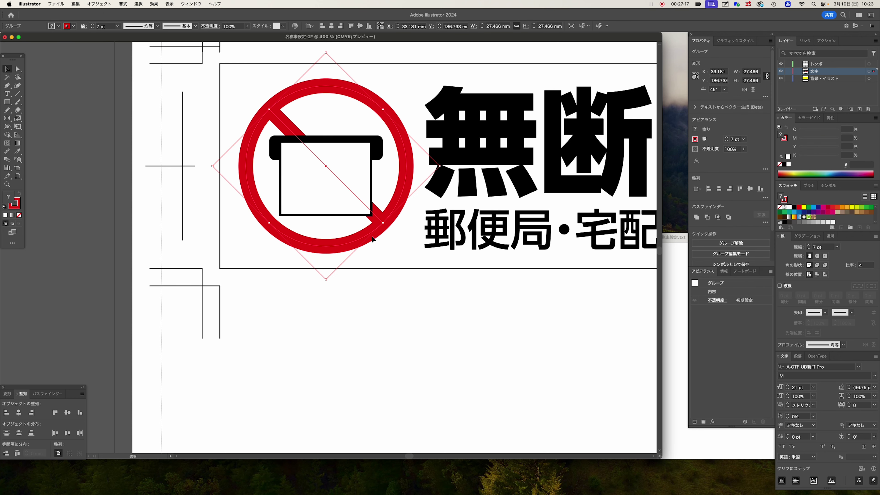
{"action": "right_click", "coordinate": [372, 239]}
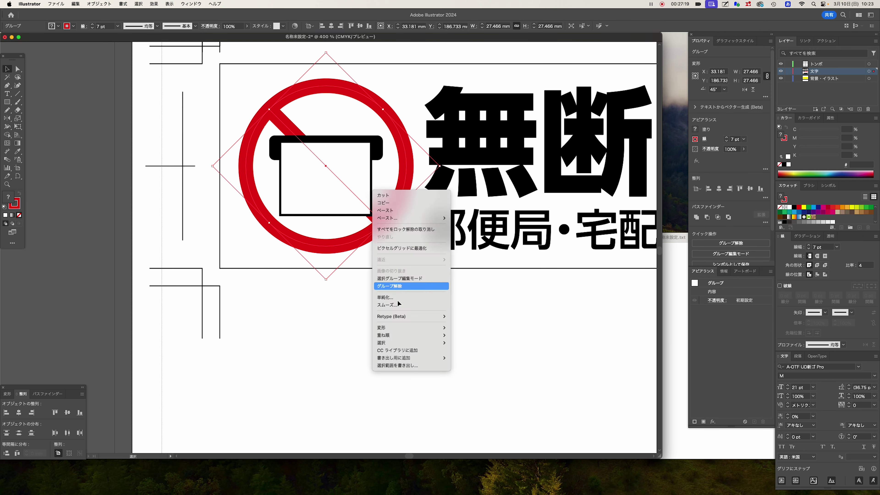
{"action": "left_click", "coordinate": [388, 286]}
{"action": "left_click", "coordinate": [377, 334]}
{"action": "left_click", "coordinate": [383, 219]}
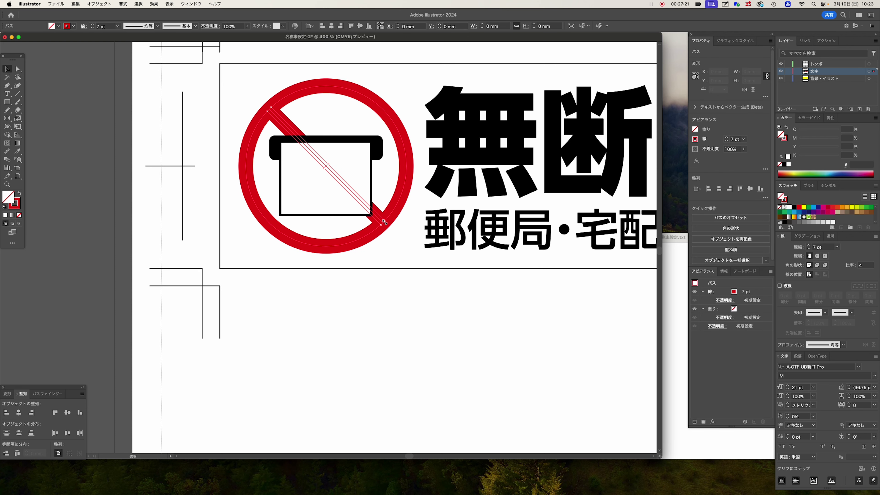
{"action": "right_click", "coordinate": [385, 176]}
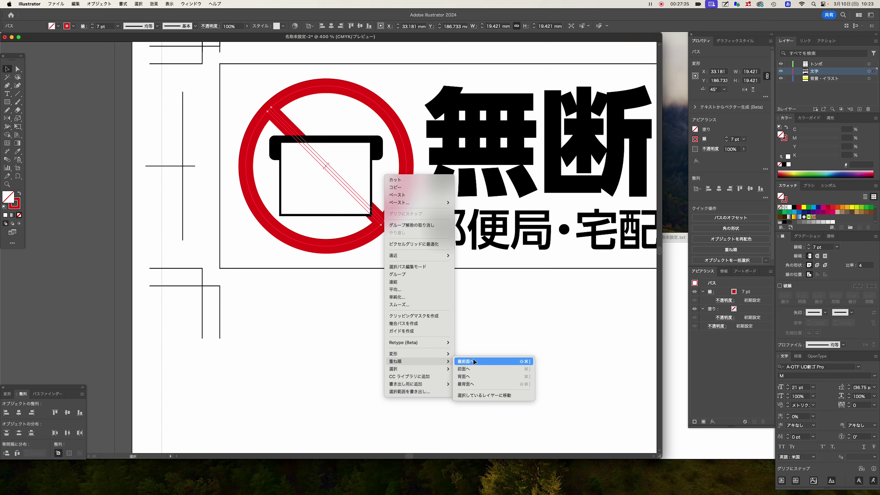
{"action": "left_click", "coordinate": [471, 362]}
{"action": "left_click", "coordinate": [397, 332]}
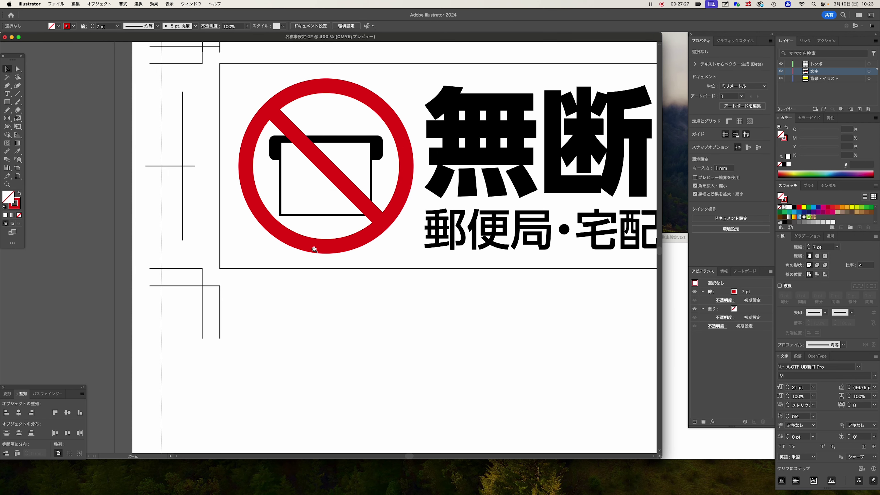
Step: Group the mailbox slot bar and box into a single icon
{"action": "left_click", "coordinate": [315, 249], "text": "alt"}
{"action": "left_click", "coordinate": [314, 250], "text": "alt"}
{"action": "scroll", "coordinate": [308, 163], "scroll_direction": "down", "scroll_amount": 2}
{"action": "scroll", "coordinate": [309, 163], "scroll_direction": "right", "scroll_amount": 2}
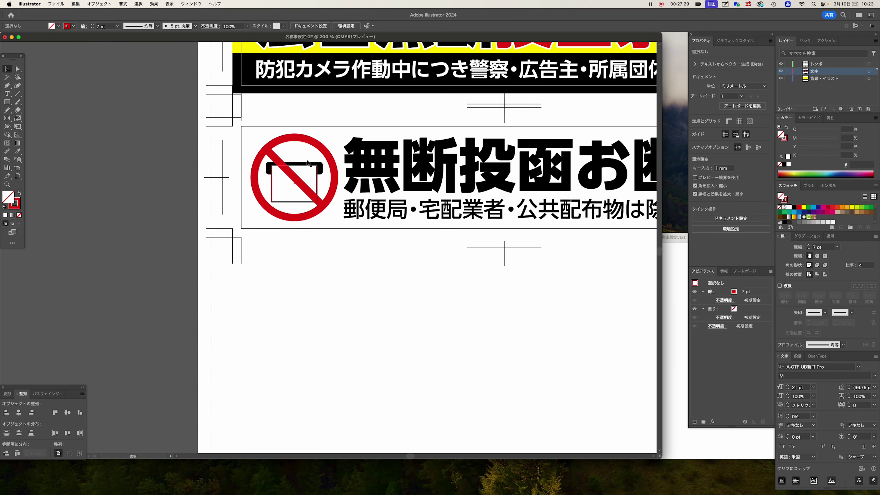
{"action": "left_click", "coordinate": [316, 171]}
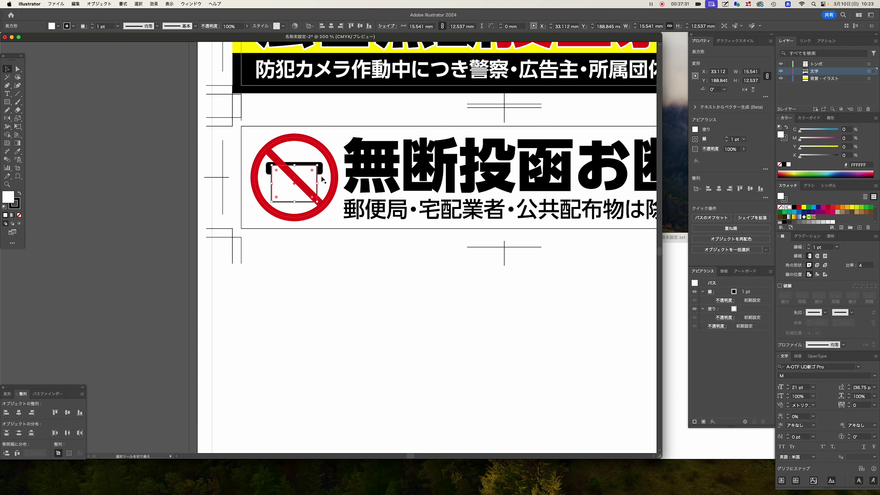
{"action": "left_click", "coordinate": [298, 167], "text": "shift"}
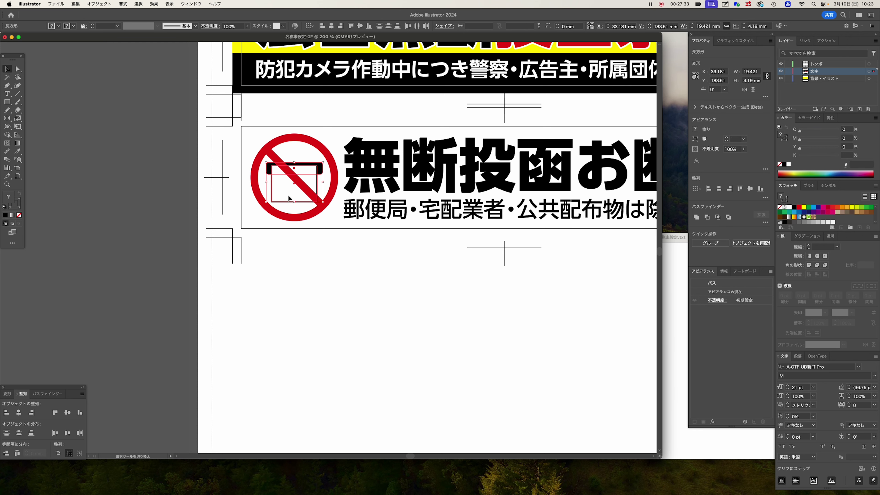
{"action": "left_click", "coordinate": [324, 284]}
{"action": "left_click", "coordinate": [281, 200]}
{"action": "left_click", "coordinate": [298, 167], "text": "shift"}
{"action": "key", "text": "super+g"}
{"action": "left_click", "coordinate": [324, 275]}
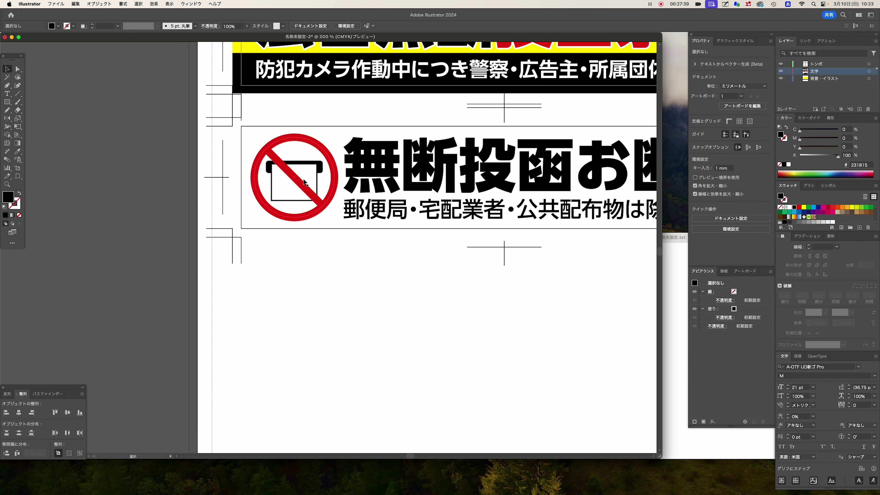
{"action": "left_click", "coordinate": [409, 267], "text": "alt+super"}
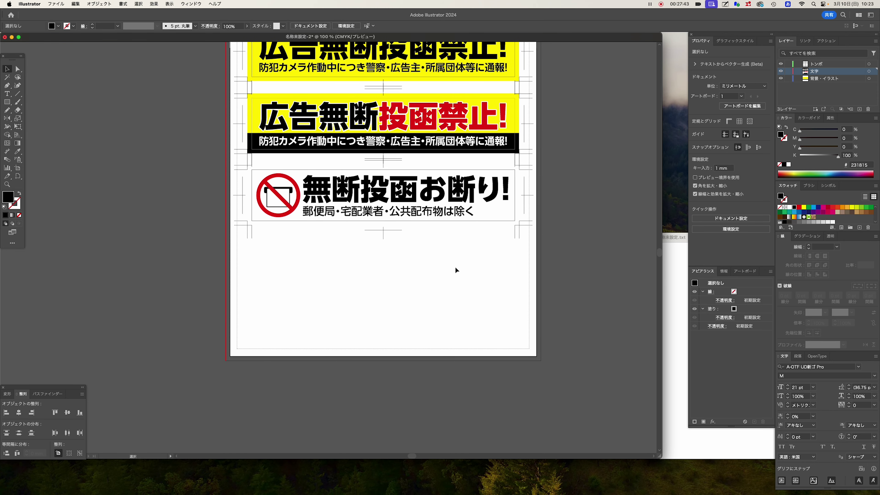
Step: Set the red ring and diagonal slash strokes to 9 pt
{"action": "left_click_drag", "start_coordinate": [320, 195], "coordinate": [429, 200]}
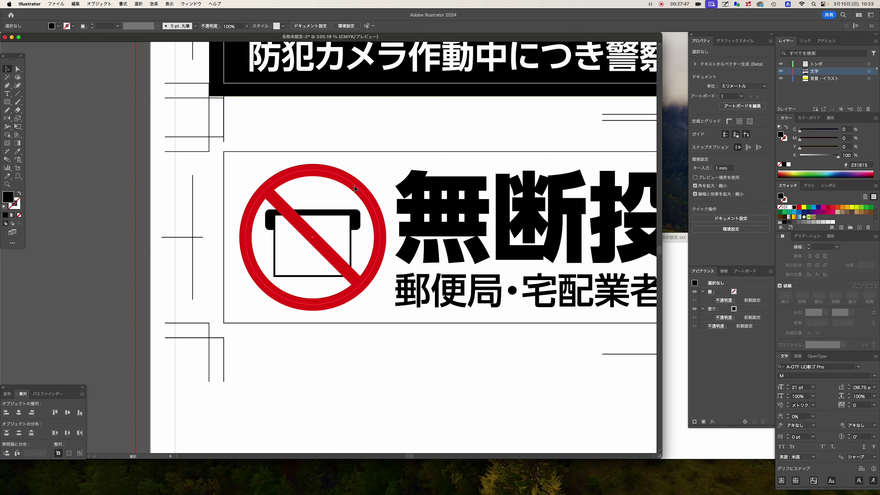
{"action": "left_click", "coordinate": [355, 188]}
{"action": "left_click", "coordinate": [809, 246]}
{"action": "left_click", "coordinate": [808, 245]}
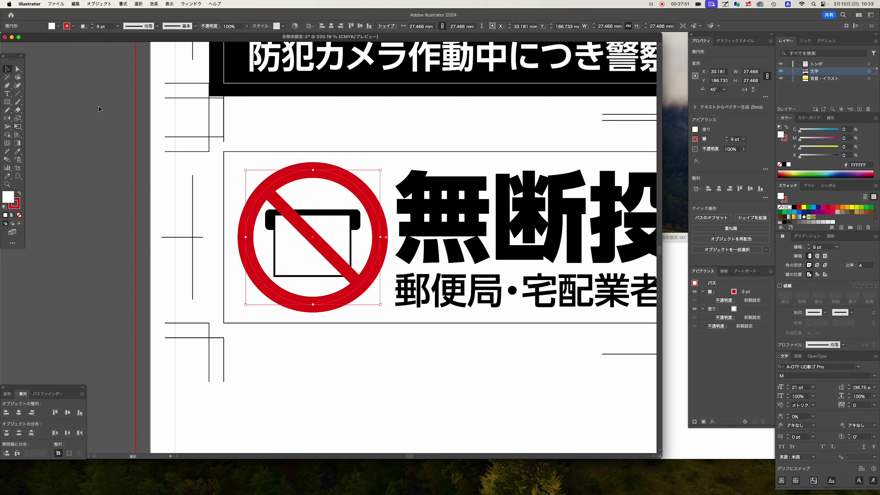
{"action": "left_click", "coordinate": [18, 69]}
{"action": "left_click", "coordinate": [282, 206]}
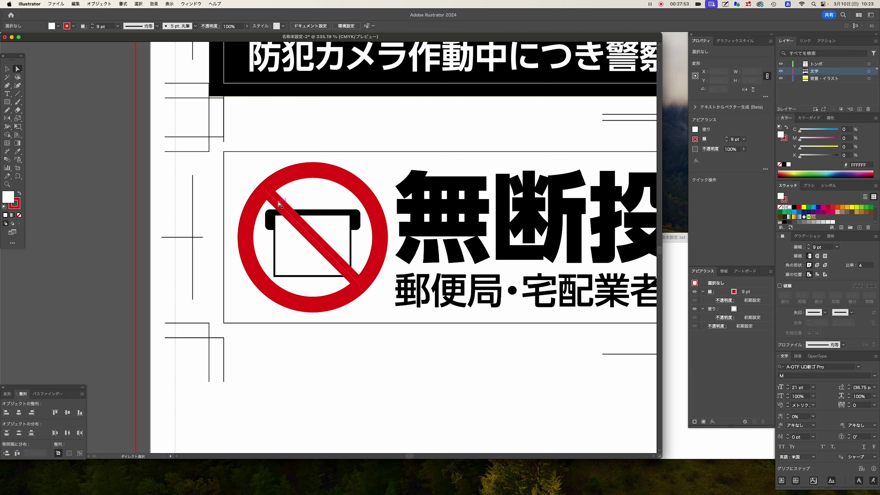
{"action": "left_click", "coordinate": [809, 244]}
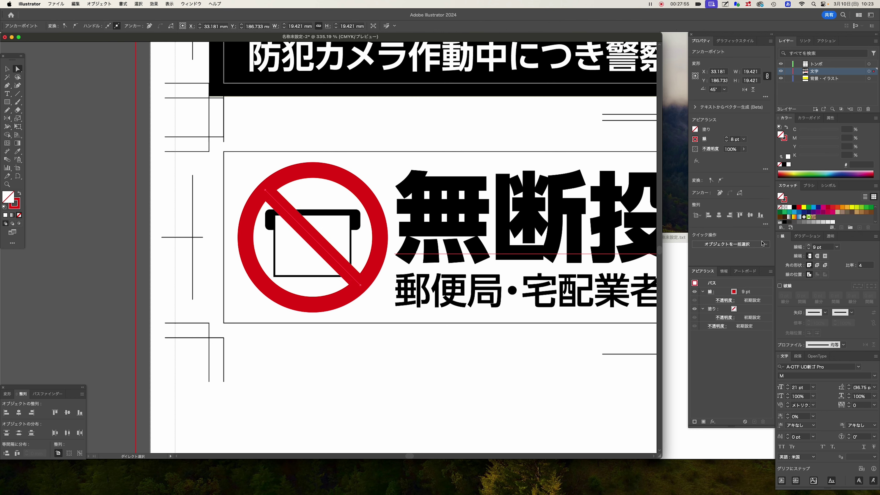
{"action": "left_click", "coordinate": [9, 69]}
Step: Scale the mailbox icon and red circle down slightly with the Scale tool
{"action": "left_click", "coordinate": [313, 219]}
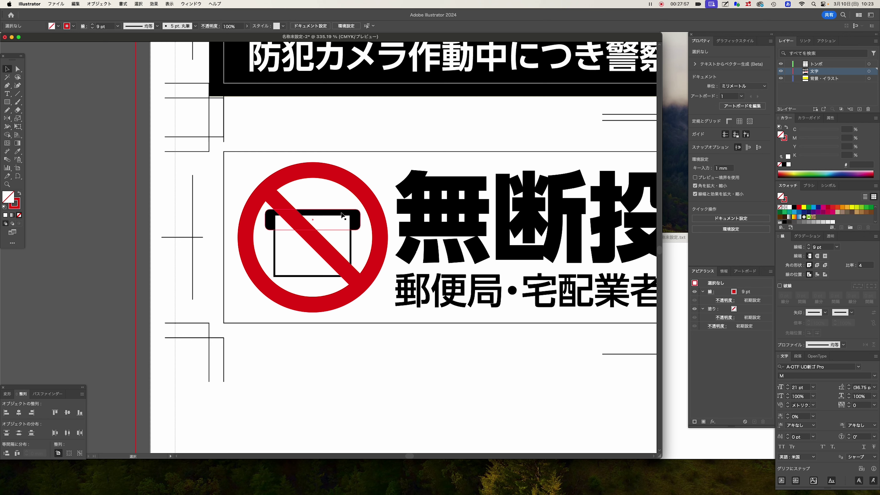
{"action": "left_click", "coordinate": [359, 191], "text": "shift"}
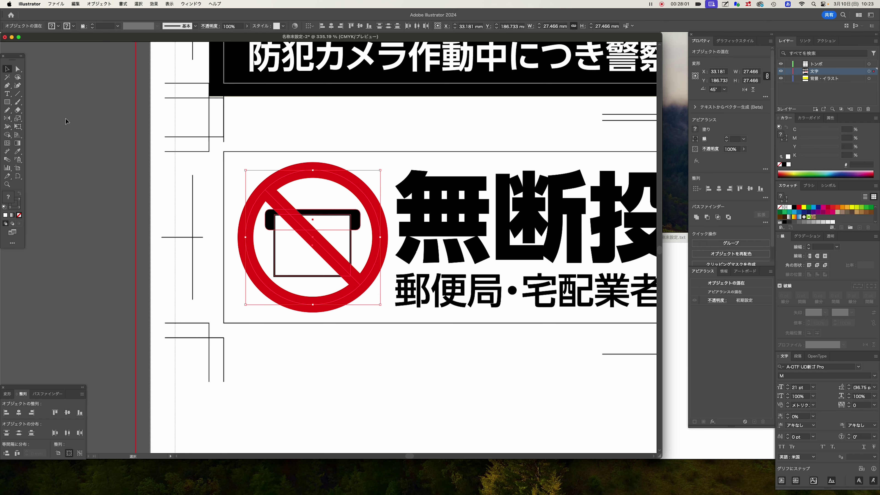
{"action": "double_click", "coordinate": [19, 119]}
{"action": "key", "text": "Return"}
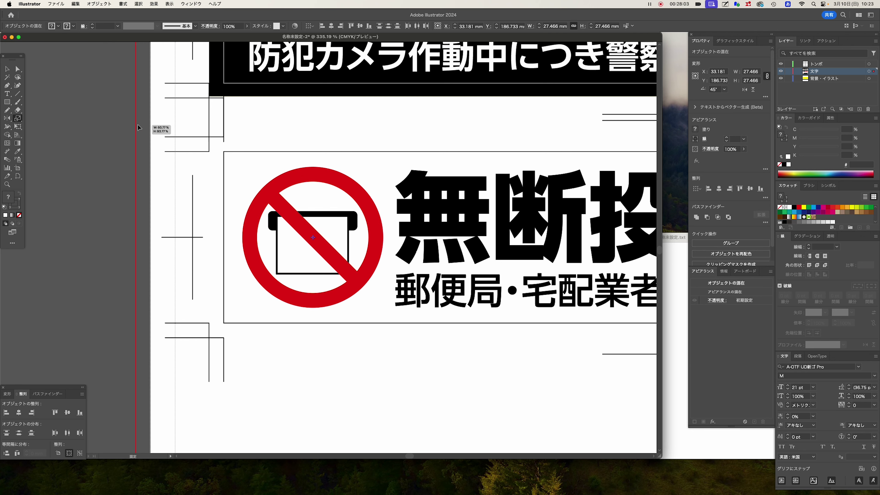
{"action": "left_click", "coordinate": [6, 68]}
{"action": "left_click", "coordinate": [383, 309]}
{"action": "key", "text": "super+minus"}
{"action": "key", "text": "super+minus"}
{"action": "key", "text": "super+minus"}
{"action": "key", "text": "super+minus"}
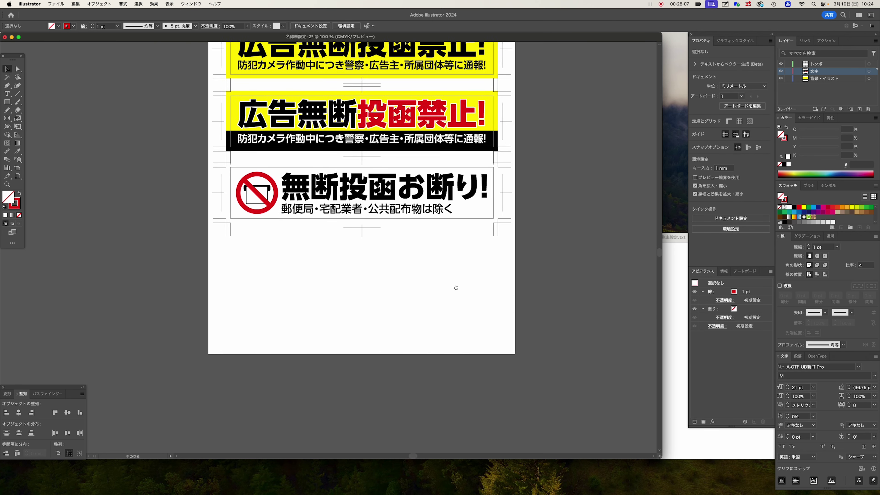
Step: Try red on the 無断投函お断り! headline, then revert it to black
{"action": "left_click_drag", "start_coordinate": [386, 264], "coordinate": [408, 300]}
{"action": "left_click", "coordinate": [399, 228]}
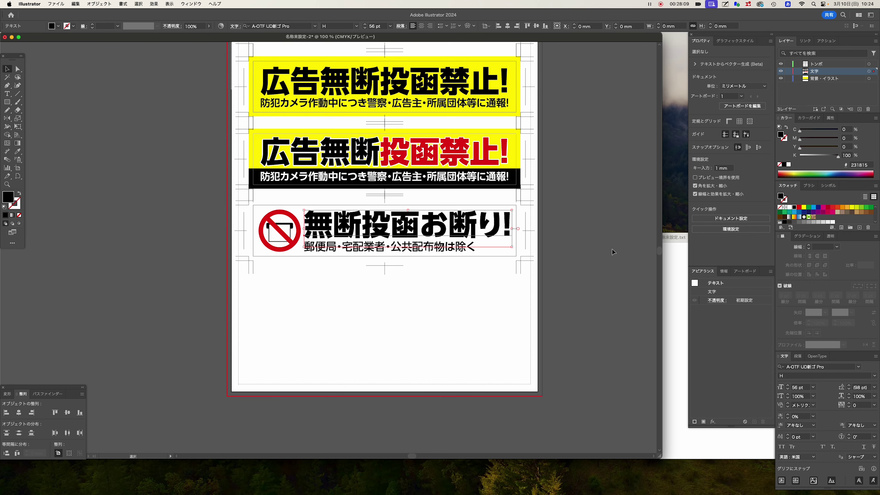
{"action": "left_click", "coordinate": [799, 207]}
{"action": "key", "text": "super+z"}
{"action": "left_click", "coordinate": [256, 294]}
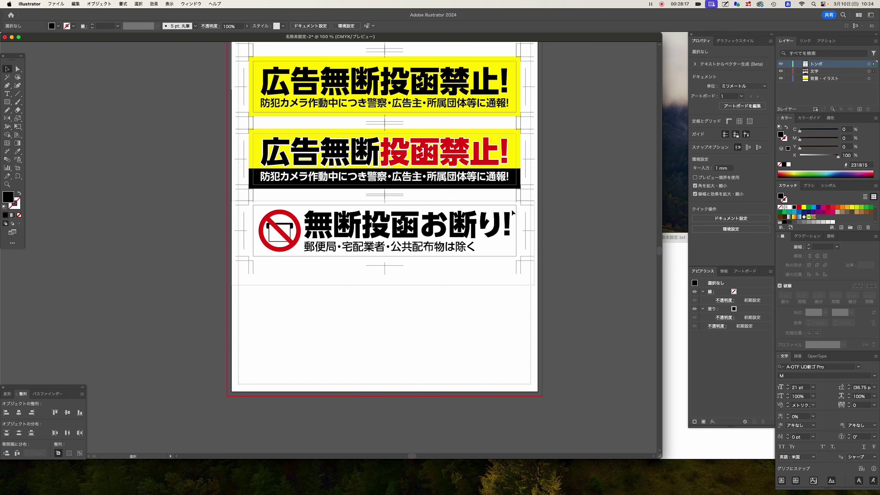
{"action": "left_click_drag", "start_coordinate": [536, 204], "coordinate": [474, 223]}
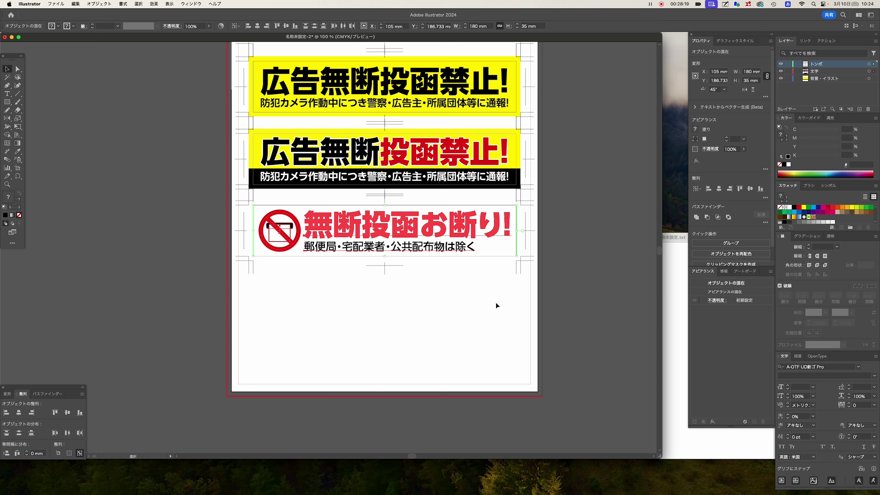
{"action": "key", "text": "super+z"}
{"action": "left_click", "coordinate": [236, 284]}
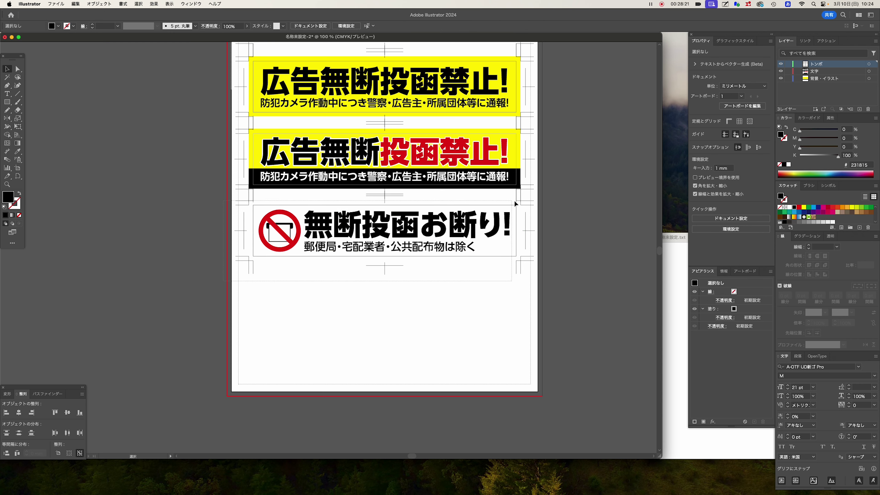
Step: Duplicate the third sign below it and delete the copy's mailbox group
{"action": "mouse_move", "coordinate": [525, 199]}
{"action": "left_mouse_down"}
{"action": "mouse_move", "coordinate": [456, 231]}
{"action": "mouse_move", "coordinate": [450, 300]}
{"action": "left_mouse_up"}
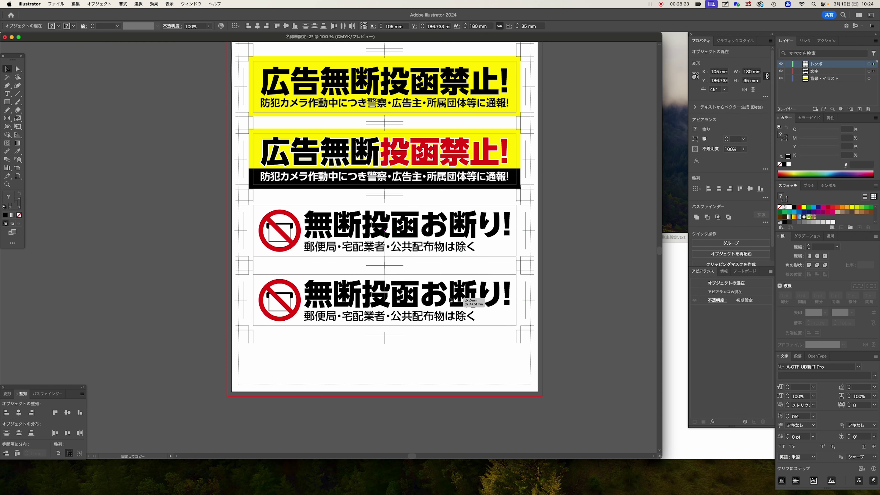
{"action": "left_click", "coordinate": [448, 357]}
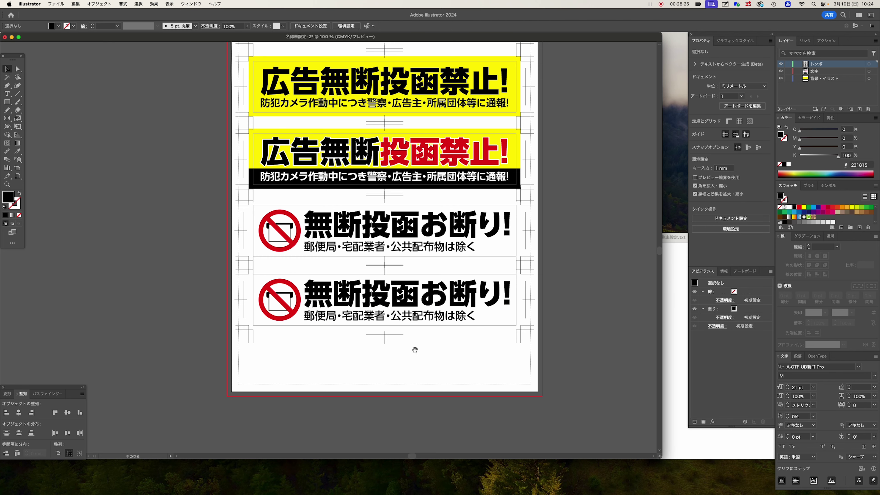
{"action": "scroll", "coordinate": [429, 323], "scroll_direction": "up", "scroll_amount": 5}
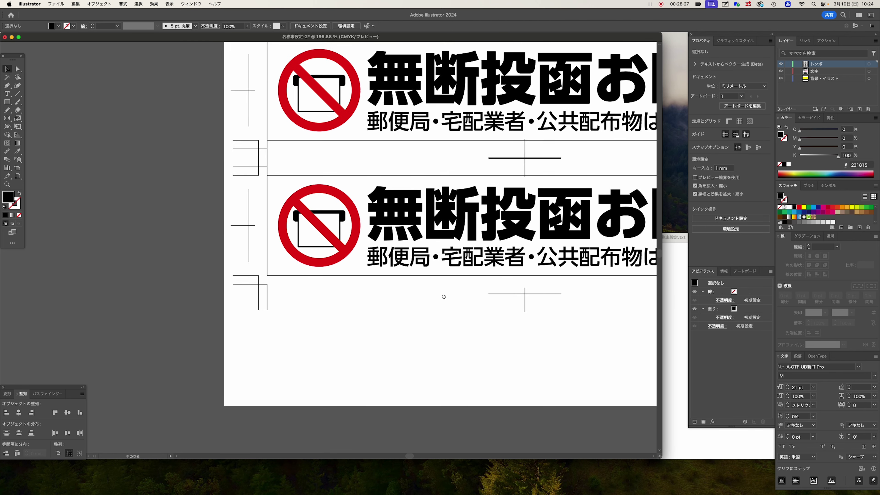
{"action": "left_click_drag", "start_coordinate": [444, 297], "coordinate": [447, 333]}
{"action": "left_click", "coordinate": [342, 256]}
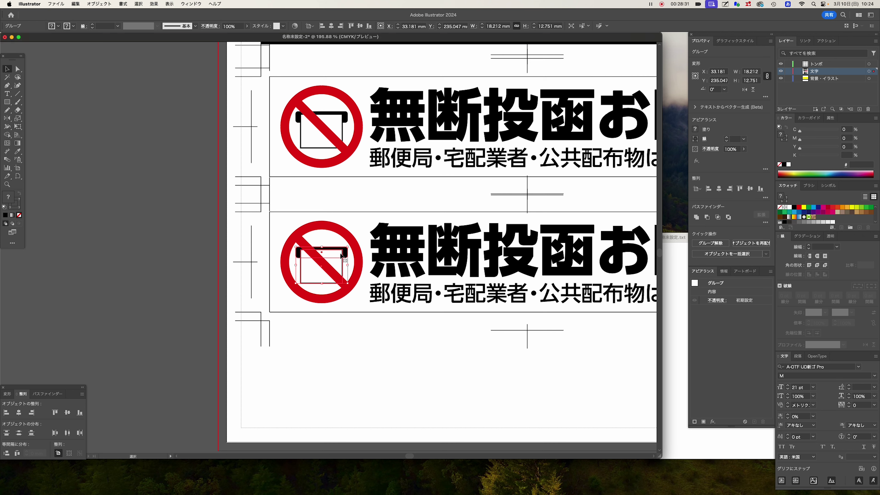
{"action": "key", "text": "Delete"}
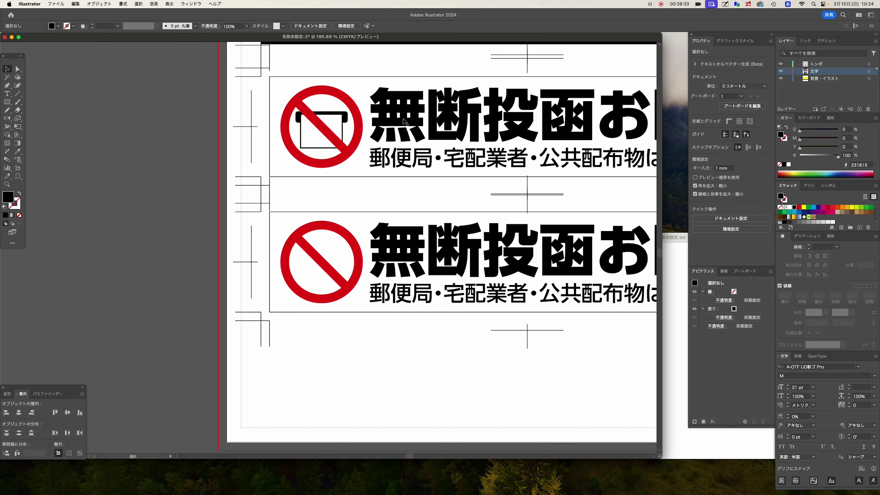
{"action": "mouse_move", "coordinate": [289, 485]}
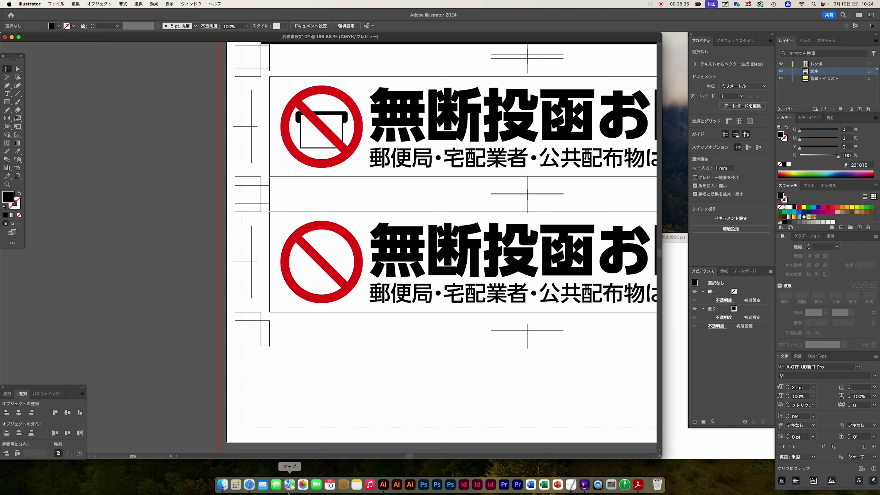
{"action": "left_click", "coordinate": [249, 485]}
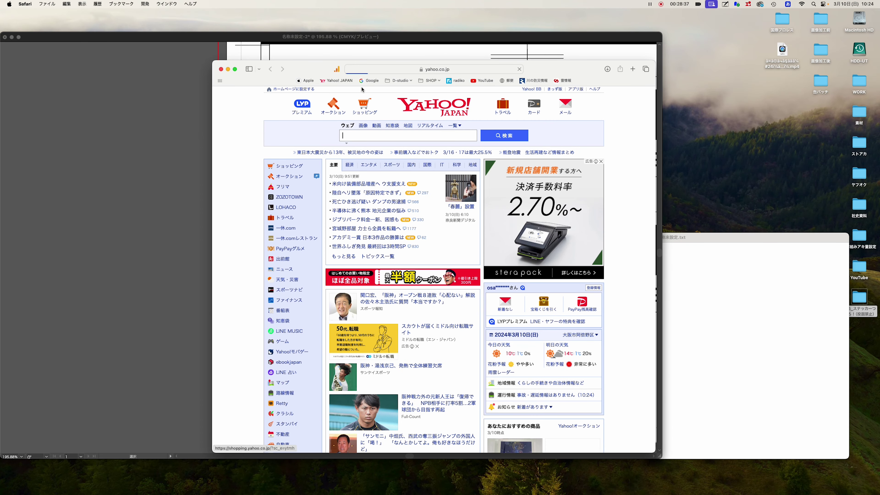
Step: Open illustAC from the 素材サイト bookmarks and search illustrations for 投函 ポスト
{"action": "left_click_drag", "start_coordinate": [328, 72], "coordinate": [350, 84]}
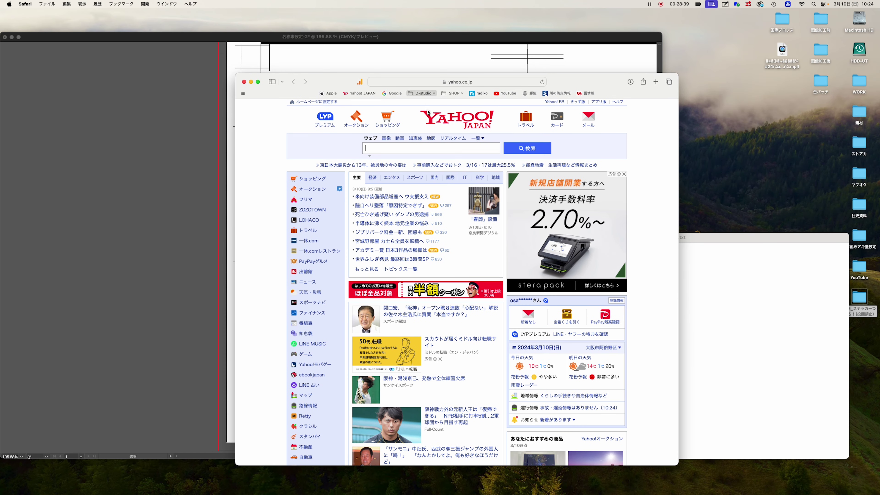
{"action": "left_click", "coordinate": [421, 93]}
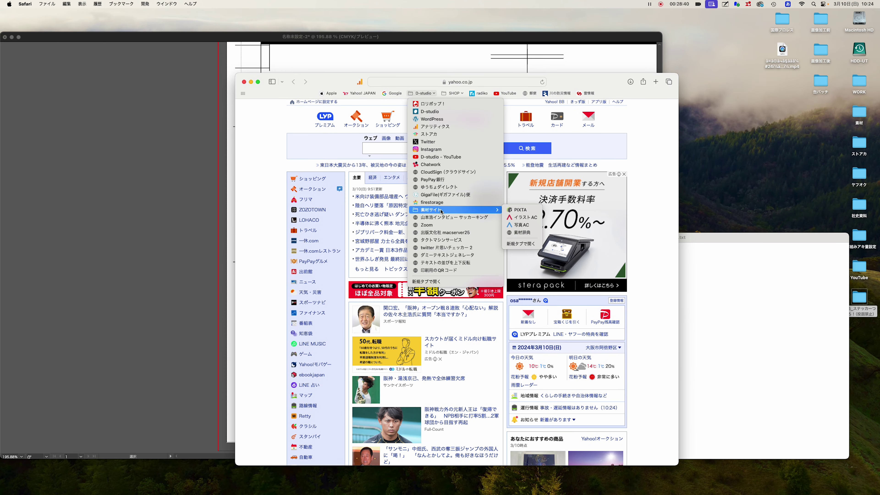
{"action": "left_click", "coordinate": [526, 217]}
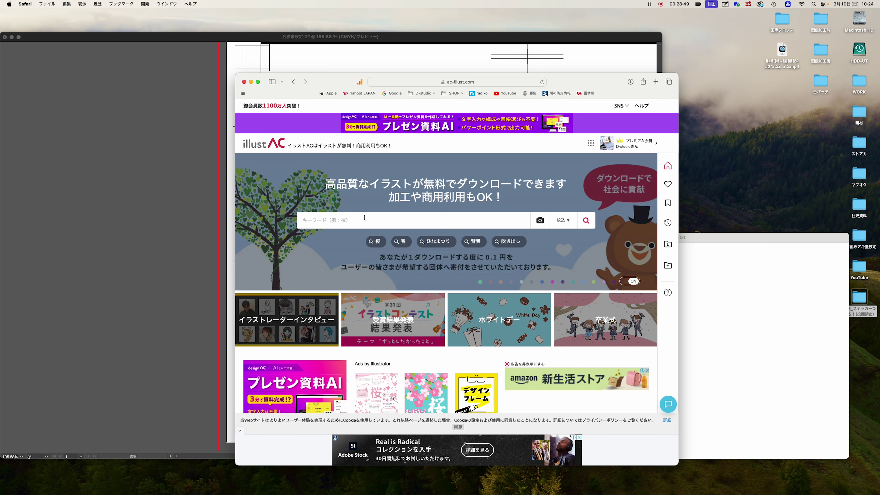
{"action": "type", "text": "ゆうぶ"}
{"action": "key", "text": "BackSpace"}
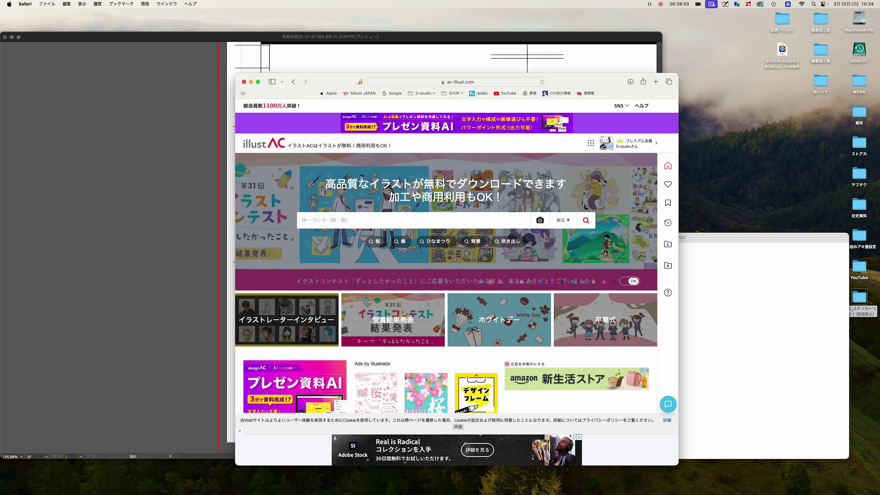
{"action": "type", "text": "うかn"}
{"action": "key", "text": "Return"}
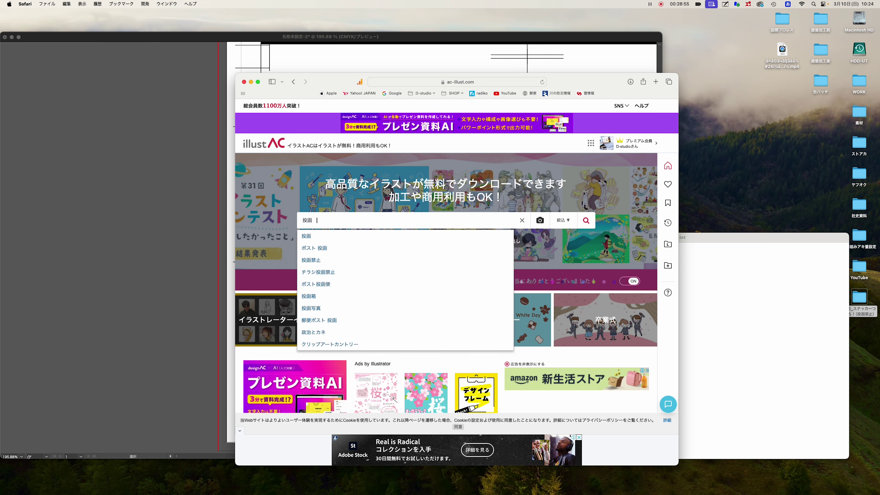
{"action": "type", "text": "osuto"}
{"action": "key", "text": "space"}
{"action": "key", "text": "Return"}
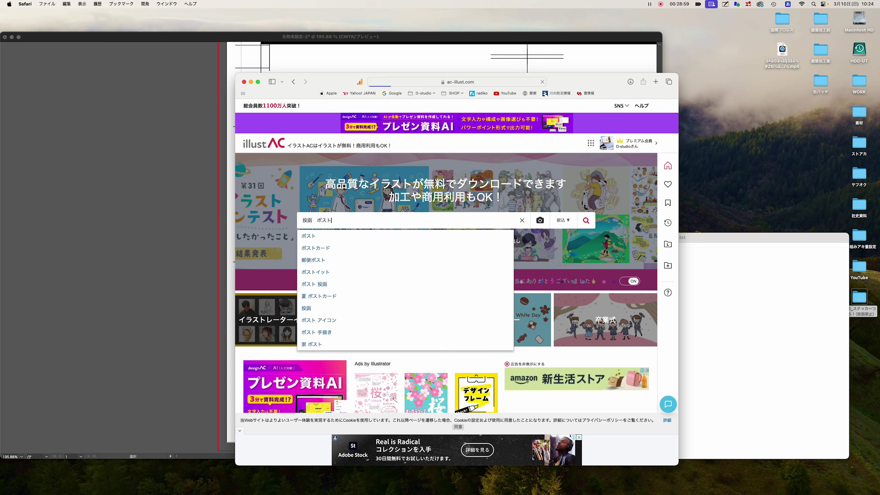
{"action": "key", "text": "Return"}
Step: Browse the results and filter the file format to EPS・AI
{"action": "scroll", "coordinate": [394, 217], "scroll_direction": "down", "scroll_amount": 1}
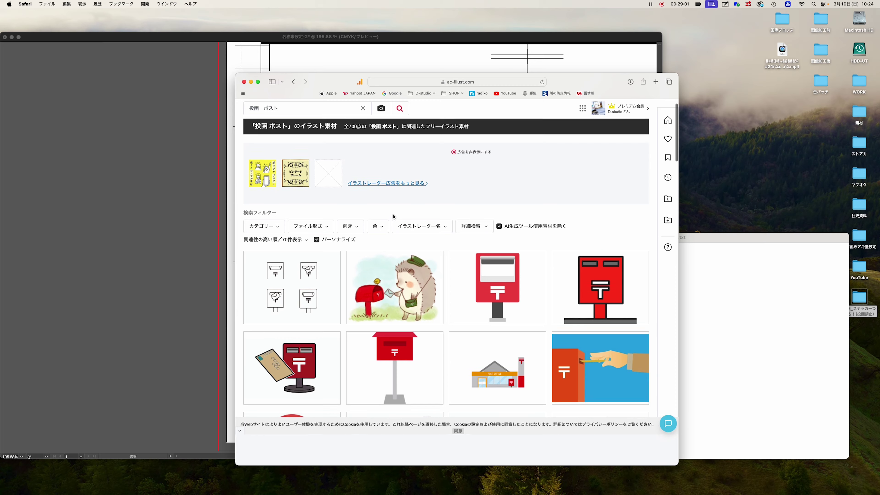
{"action": "scroll", "coordinate": [394, 217], "scroll_direction": "down", "scroll_amount": 2}
{"action": "scroll", "coordinate": [393, 216], "scroll_direction": "down", "scroll_amount": 5}
{"action": "scroll", "coordinate": [394, 217], "scroll_direction": "down", "scroll_amount": 2}
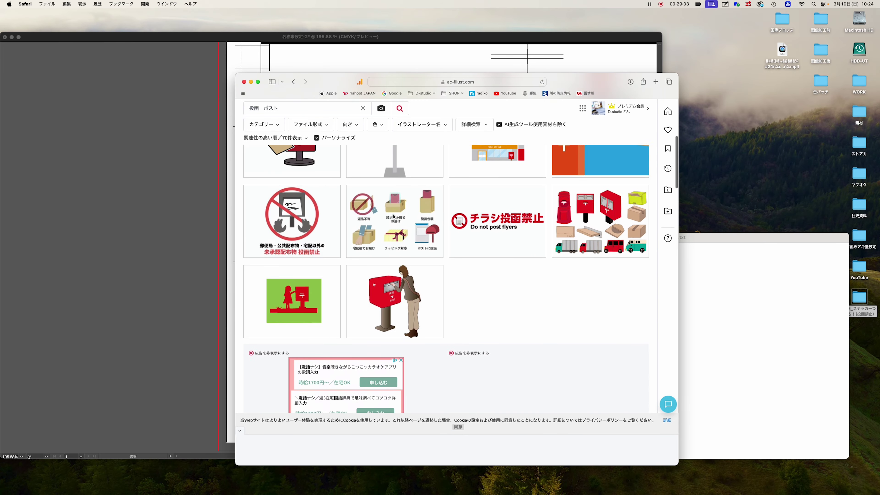
{"action": "scroll", "coordinate": [393, 217], "scroll_direction": "down", "scroll_amount": 2}
{"action": "scroll", "coordinate": [393, 216], "scroll_direction": "down", "scroll_amount": 5}
{"action": "scroll", "coordinate": [393, 216], "scroll_direction": "down", "scroll_amount": 2}
{"action": "scroll", "coordinate": [393, 217], "scroll_direction": "down", "scroll_amount": 2}
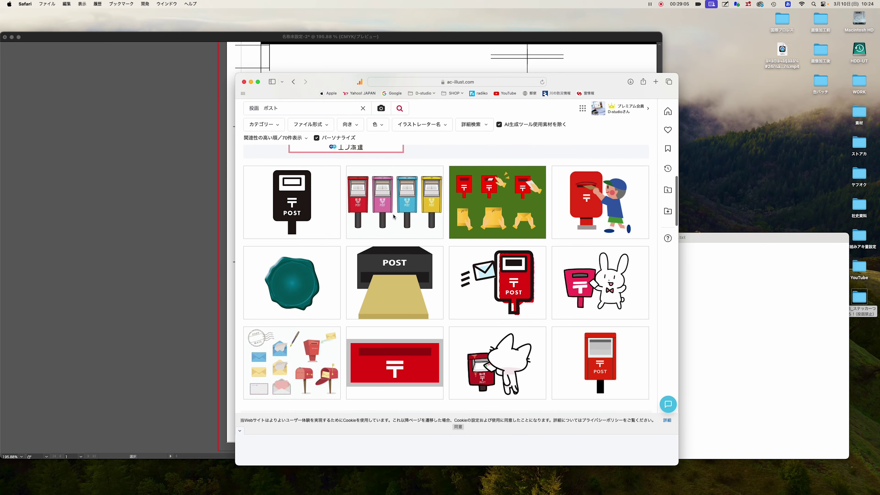
{"action": "scroll", "coordinate": [394, 216], "scroll_direction": "down", "scroll_amount": 3}
{"action": "scroll", "coordinate": [393, 216], "scroll_direction": "down", "scroll_amount": 5}
{"action": "scroll", "coordinate": [394, 216], "scroll_direction": "down", "scroll_amount": 1}
{"action": "scroll", "coordinate": [394, 217], "scroll_direction": "down", "scroll_amount": 1}
{"action": "scroll", "coordinate": [393, 216], "scroll_direction": "down", "scroll_amount": 5}
{"action": "scroll", "coordinate": [393, 217], "scroll_direction": "down", "scroll_amount": 3}
{"action": "scroll", "coordinate": [393, 217], "scroll_direction": "down", "scroll_amount": 2}
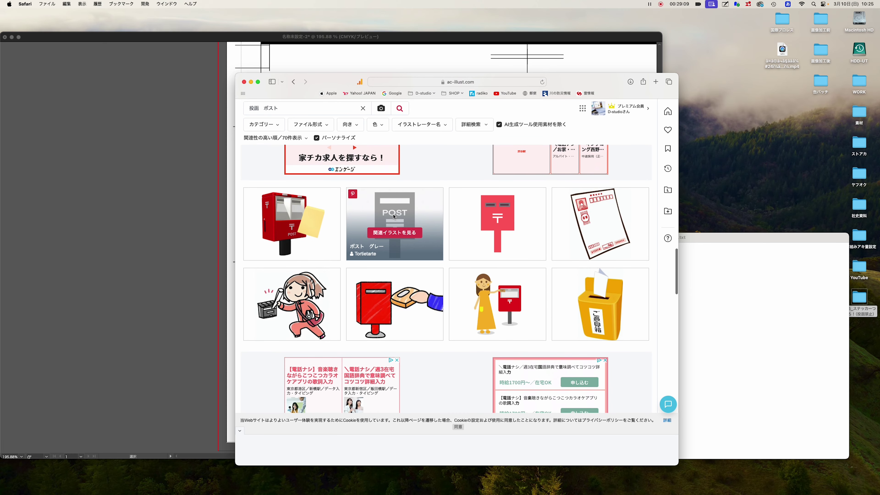
{"action": "scroll", "coordinate": [393, 217], "scroll_direction": "down", "scroll_amount": 2}
{"action": "scroll", "coordinate": [394, 217], "scroll_direction": "down", "scroll_amount": 2}
{"action": "scroll", "coordinate": [394, 217], "scroll_direction": "down", "scroll_amount": 5}
{"action": "scroll", "coordinate": [393, 216], "scroll_direction": "down", "scroll_amount": 5}
{"action": "scroll", "coordinate": [394, 217], "scroll_direction": "down", "scroll_amount": 3}
{"action": "scroll", "coordinate": [394, 217], "scroll_direction": "down", "scroll_amount": 4}
{"action": "scroll", "coordinate": [394, 217], "scroll_direction": "down", "scroll_amount": 5}
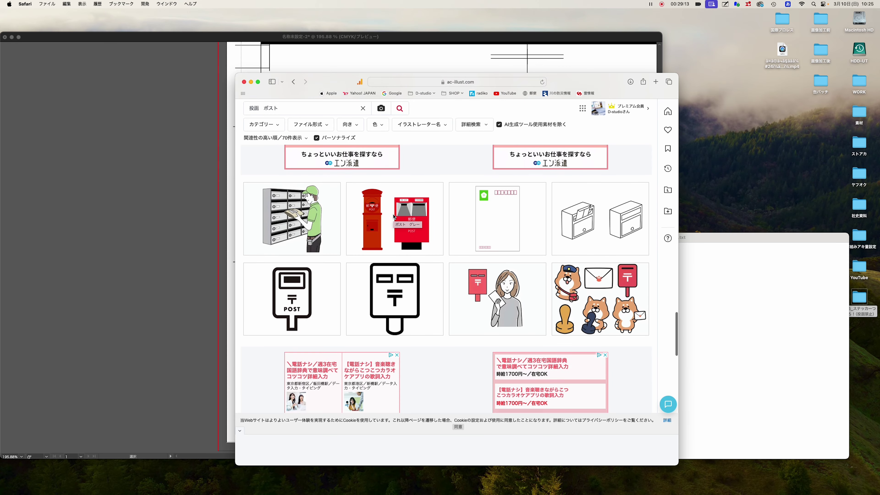
{"action": "scroll", "coordinate": [393, 217], "scroll_direction": "down", "scroll_amount": 3}
{"action": "scroll", "coordinate": [393, 217], "scroll_direction": "down", "scroll_amount": 5}
{"action": "scroll", "coordinate": [393, 217], "scroll_direction": "down", "scroll_amount": 2}
{"action": "scroll", "coordinate": [394, 217], "scroll_direction": "down", "scroll_amount": 4}
{"action": "scroll", "coordinate": [393, 217], "scroll_direction": "down", "scroll_amount": 3}
{"action": "scroll", "coordinate": [393, 217], "scroll_direction": "down", "scroll_amount": 5}
{"action": "scroll", "coordinate": [394, 217], "scroll_direction": "down", "scroll_amount": 3}
{"action": "scroll", "coordinate": [393, 216], "scroll_direction": "up", "scroll_amount": 5}
{"action": "scroll", "coordinate": [393, 216], "scroll_direction": "up", "scroll_amount": 10}
{"action": "scroll", "coordinate": [394, 217], "scroll_direction": "up", "scroll_amount": 10}
{"action": "scroll", "coordinate": [393, 216], "scroll_direction": "up", "scroll_amount": 10}
{"action": "left_click", "coordinate": [310, 124]}
{"action": "left_click", "coordinate": [321, 151]}
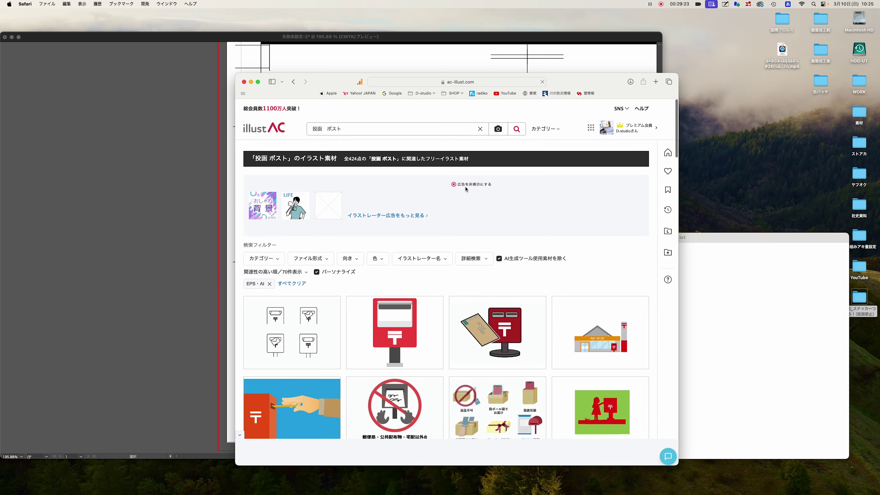
Step: Narrow the search to 投函 alone and browse the AI-format results
{"action": "scroll", "coordinate": [465, 189], "scroll_direction": "down", "scroll_amount": 5}
{"action": "scroll", "coordinate": [466, 189], "scroll_direction": "down", "scroll_amount": 2}
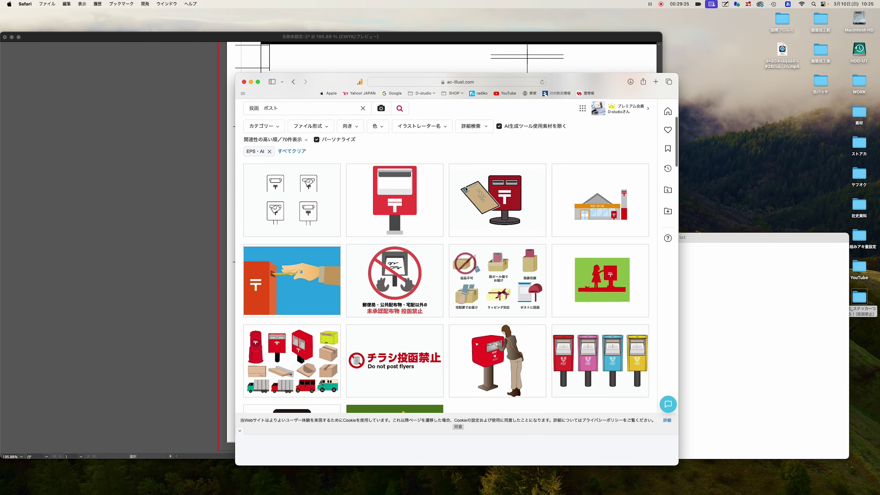
{"action": "scroll", "coordinate": [466, 189], "scroll_direction": "up", "scroll_amount": 6}
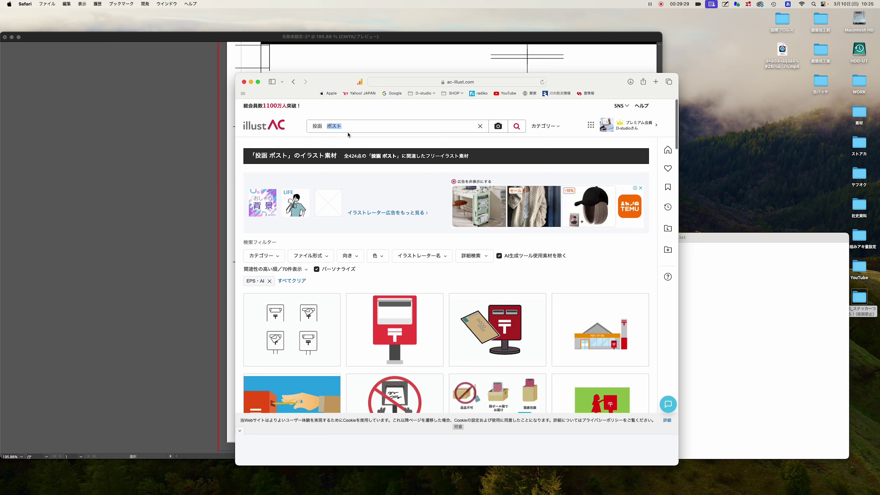
{"action": "key", "text": "BackSpace"}
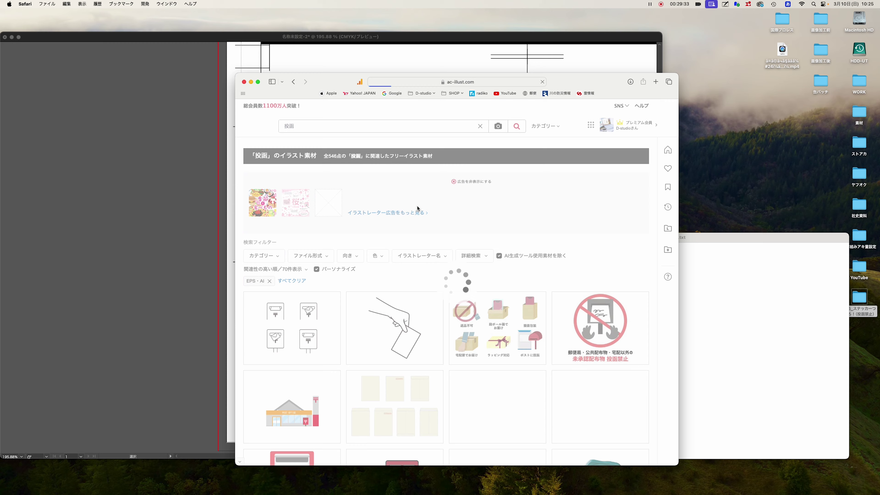
{"action": "scroll", "coordinate": [418, 208], "scroll_direction": "down", "scroll_amount": 3}
{"action": "scroll", "coordinate": [418, 208], "scroll_direction": "down", "scroll_amount": 2}
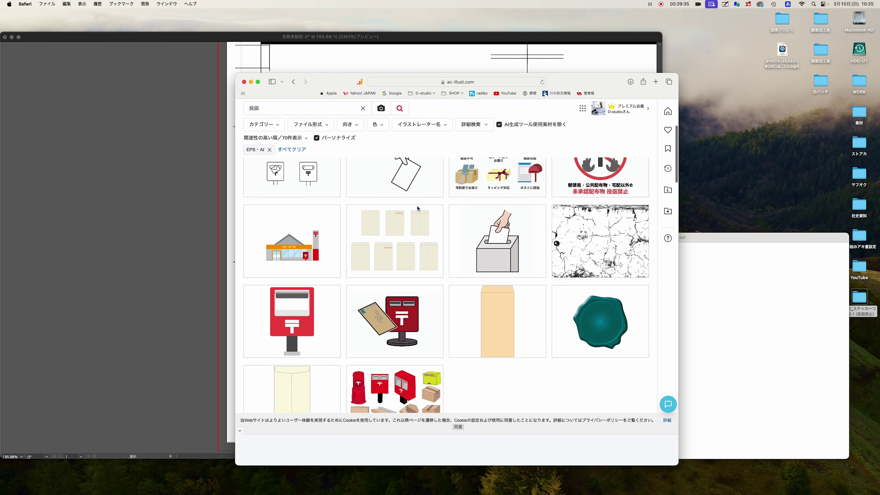
{"action": "scroll", "coordinate": [417, 209], "scroll_direction": "down", "scroll_amount": 2}
{"action": "scroll", "coordinate": [418, 209], "scroll_direction": "down", "scroll_amount": 1}
{"action": "scroll", "coordinate": [418, 209], "scroll_direction": "down", "scroll_amount": 3}
{"action": "scroll", "coordinate": [418, 208], "scroll_direction": "down", "scroll_amount": 4}
{"action": "scroll", "coordinate": [418, 208], "scroll_direction": "down", "scroll_amount": 2}
{"action": "scroll", "coordinate": [418, 208], "scroll_direction": "down", "scroll_amount": 2}
{"action": "scroll", "coordinate": [418, 208], "scroll_direction": "down", "scroll_amount": 3}
{"action": "scroll", "coordinate": [418, 208], "scroll_direction": "down", "scroll_amount": 1}
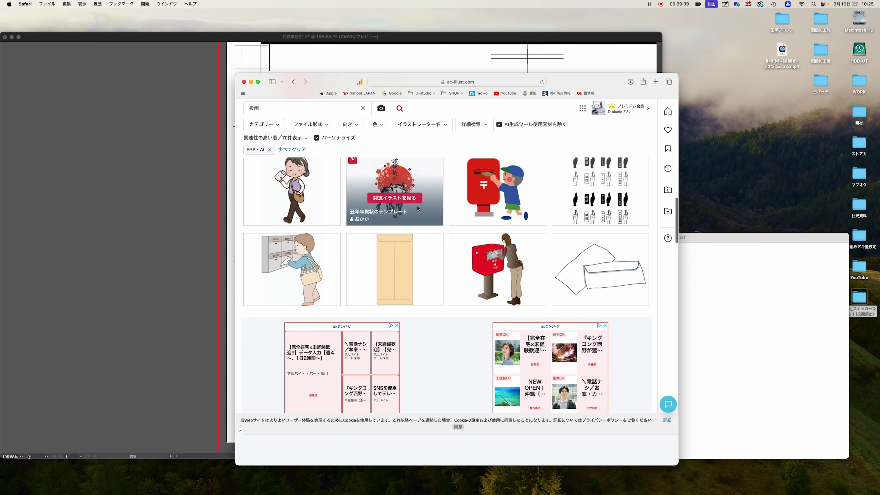
{"action": "scroll", "coordinate": [418, 208], "scroll_direction": "down", "scroll_amount": 3}
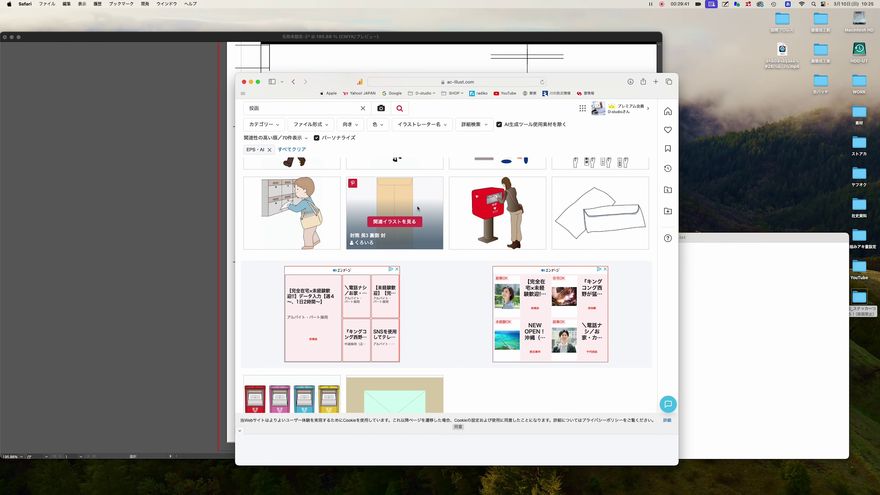
{"action": "scroll", "coordinate": [299, 203], "scroll_direction": "up", "scroll_amount": 5}
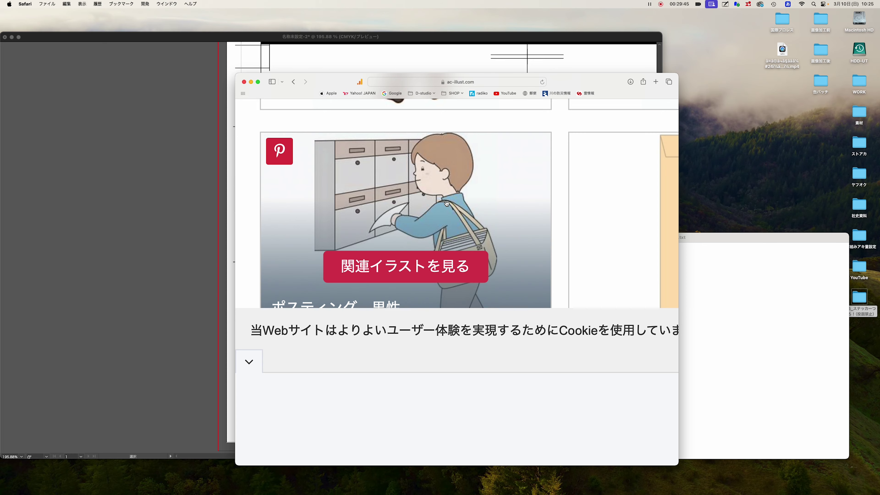
{"action": "scroll", "coordinate": [446, 204], "scroll_direction": "down", "scroll_amount": 5}
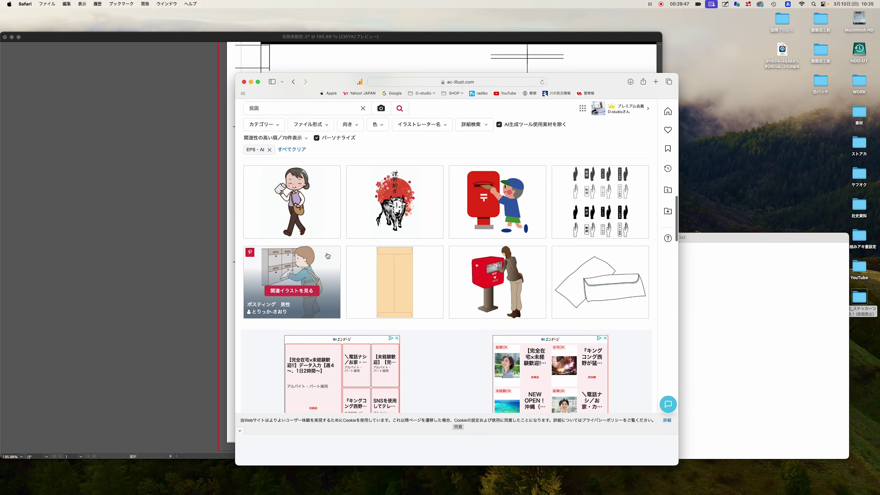
Step: Download the ポスティング 男性 boy-posting illustration as AI and open 22859280.ai in Illustrator
{"action": "left_click", "coordinate": [328, 256]}
{"action": "left_click", "coordinate": [549, 179]}
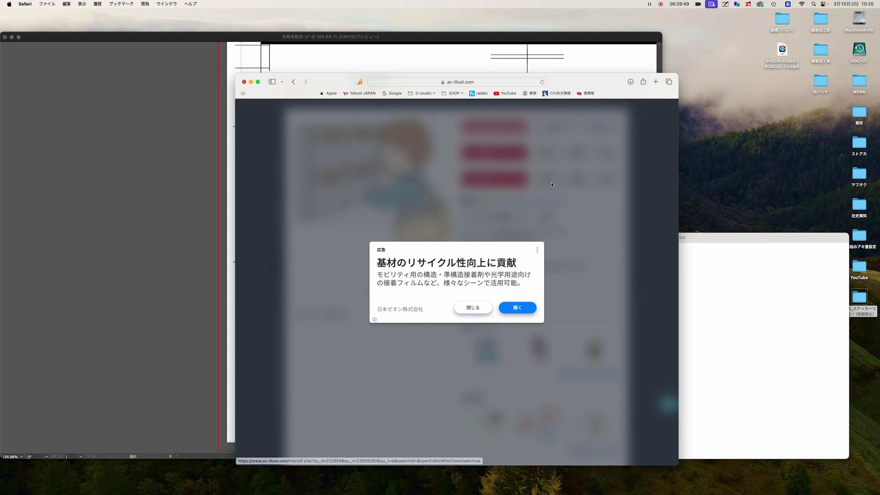
{"action": "left_click", "coordinate": [483, 309]}
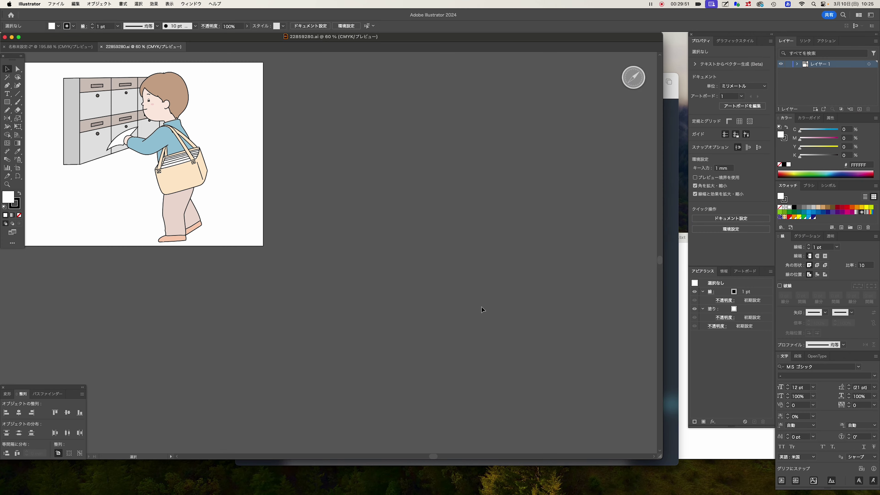
Step: Center the downloaded boy illustration, group all its artwork, and copy it
{"action": "left_click_drag", "start_coordinate": [224, 165], "coordinate": [422, 234]}
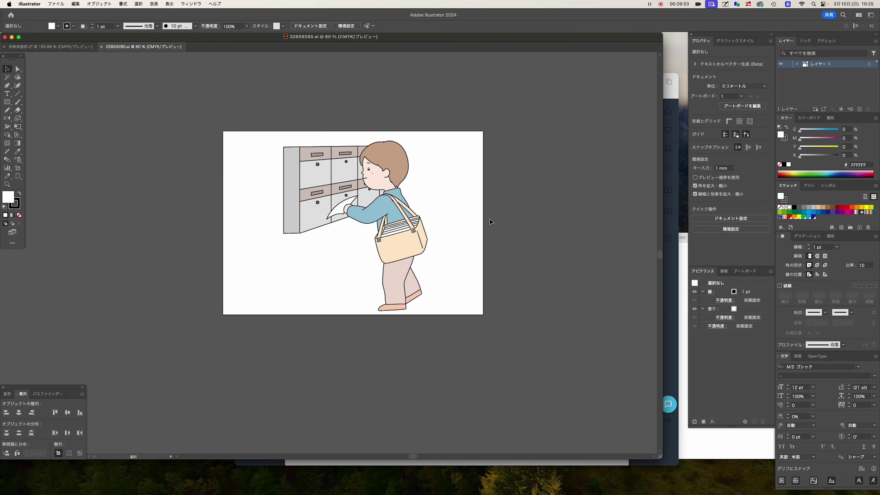
{"action": "key", "text": "super+a"}
{"action": "key", "text": "super+g"}
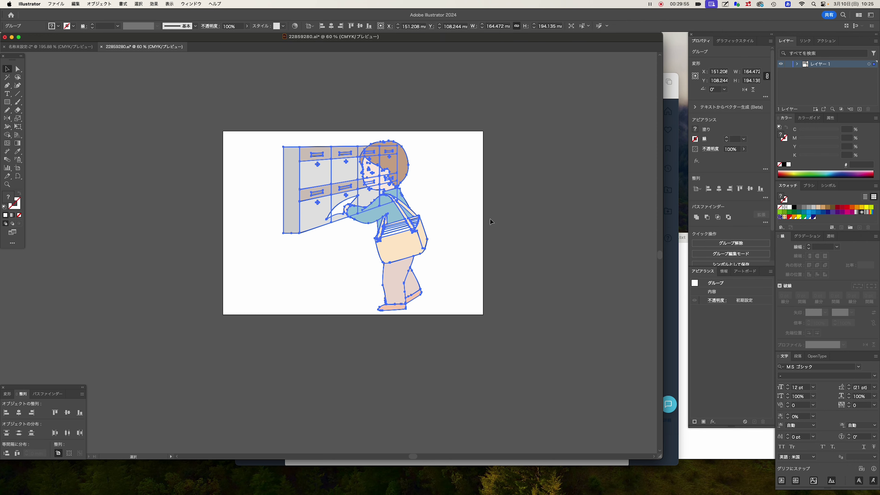
{"action": "left_click", "coordinate": [489, 218]}
{"action": "key", "text": "super+a"}
Step: Paste the boy illustration onto the 背景・イラスト layer of the no-mailing sign document
{"action": "left_click", "coordinate": [52, 46]}
{"action": "left_click_drag", "start_coordinate": [206, 297], "coordinate": [417, 294]}
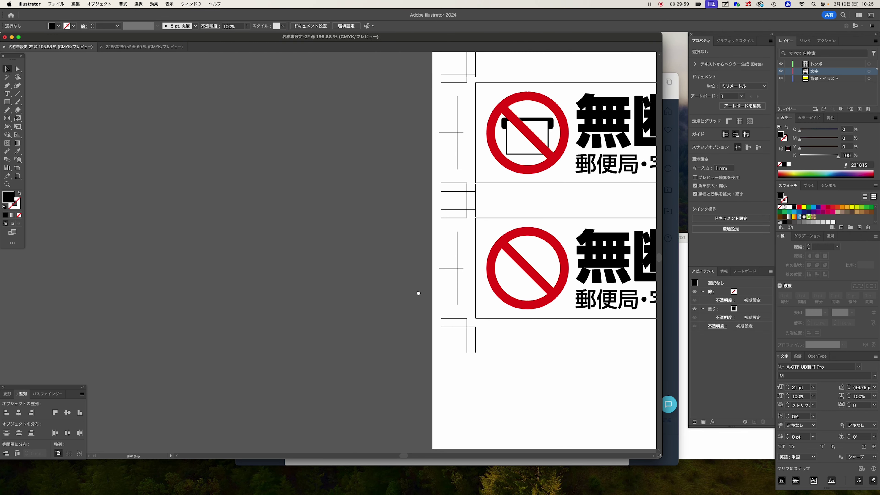
{"action": "left_click", "coordinate": [824, 79]}
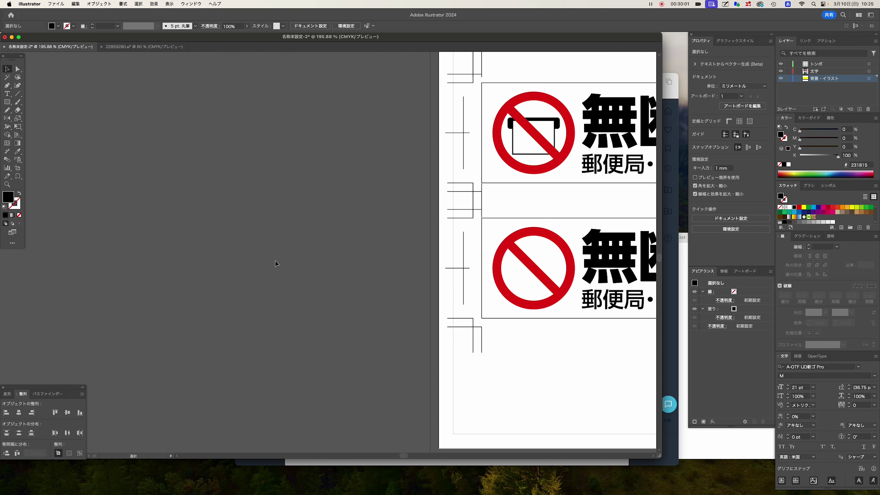
{"action": "key", "text": "super+v"}
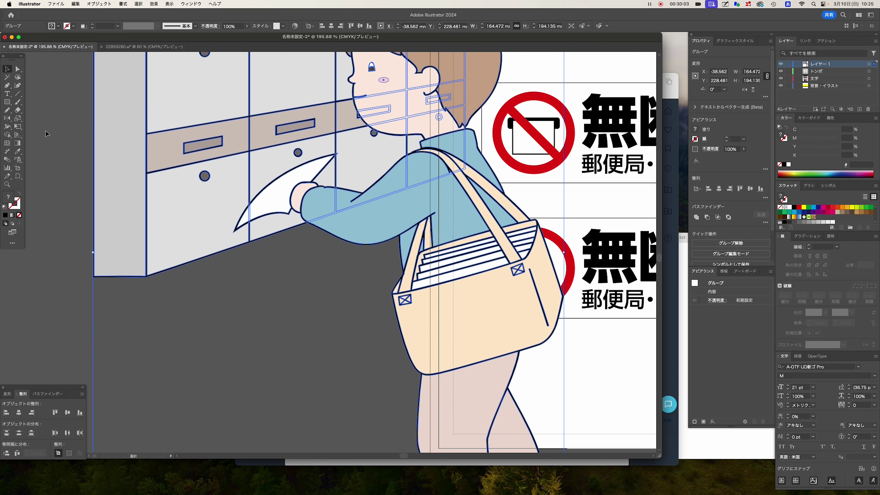
{"action": "key", "text": "super+minus"}
{"action": "key", "text": "super+minus"}
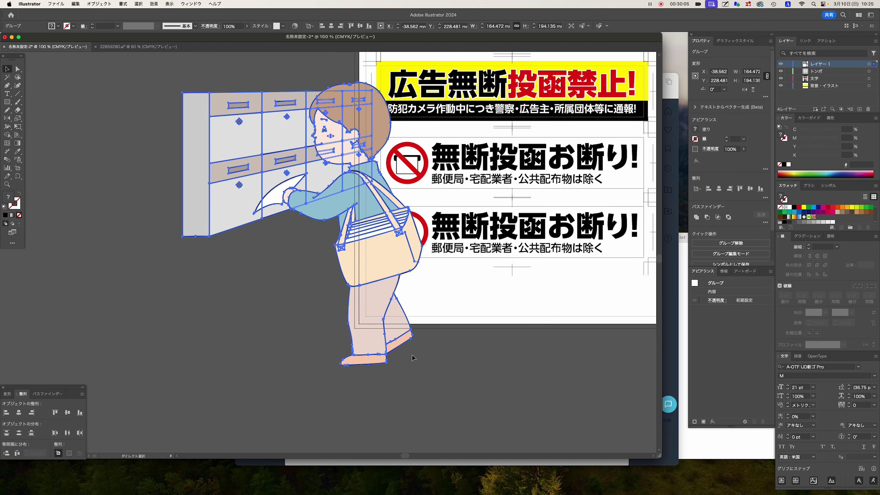
Step: Shrink the pasted illustration and place it just left of the artboard
{"action": "left_click_drag", "start_coordinate": [423, 366], "coordinate": [241, 164]}
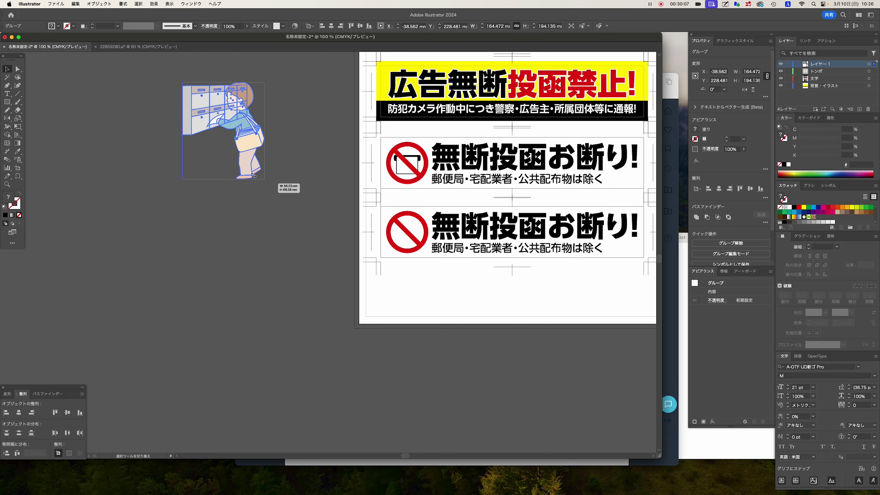
{"action": "left_click_drag", "start_coordinate": [215, 118], "coordinate": [301, 272]}
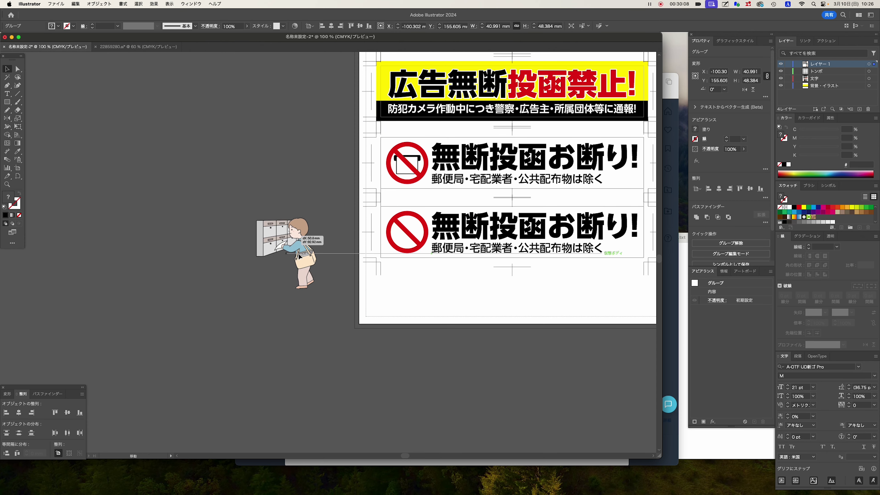
{"action": "left_click", "coordinate": [393, 311]}
{"action": "left_click", "coordinate": [408, 251]}
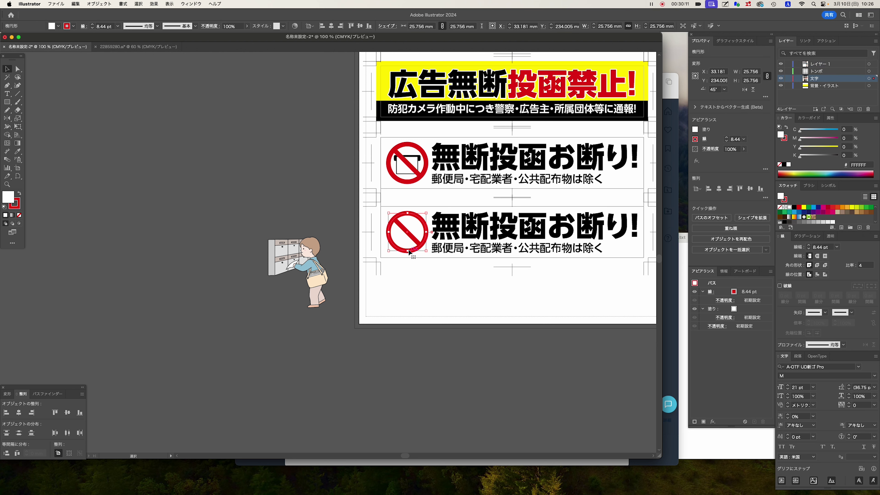
Step: Duplicate the second sign's prohibition circle and slash, moving the copy off the artboard
{"action": "left_click", "coordinate": [418, 242], "text": "shift"}
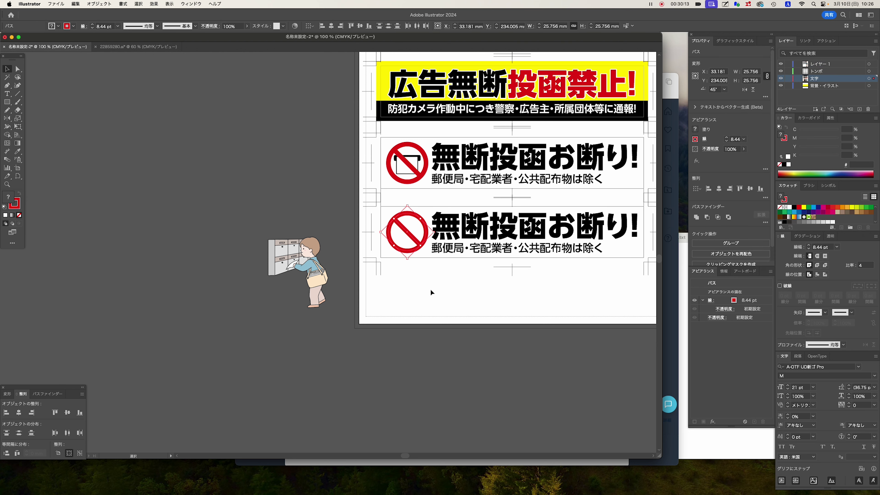
{"action": "key", "text": "super+c"}
{"action": "key", "text": "super+v"}
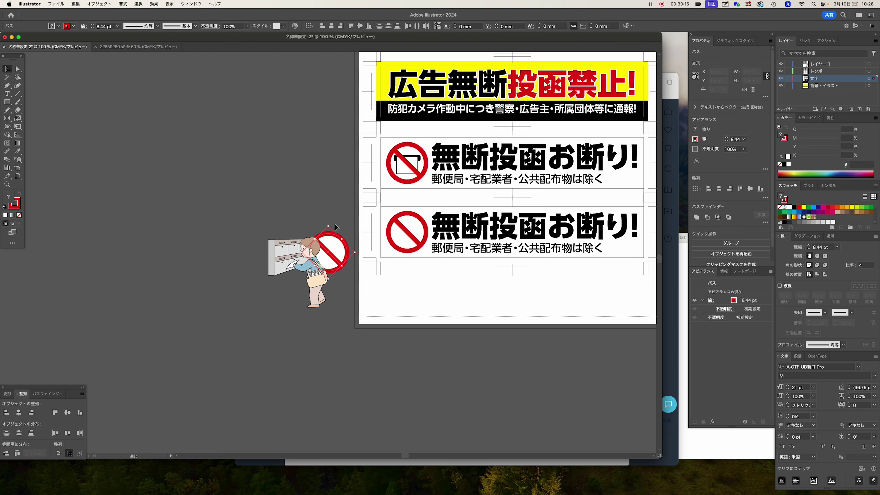
{"action": "left_click_drag", "start_coordinate": [336, 227], "coordinate": [293, 170]}
{"action": "key", "text": "shift+super+a"}
Step: Set the copied circle's fill to None and move the boy illustration over it
{"action": "left_click", "coordinate": [303, 190]}
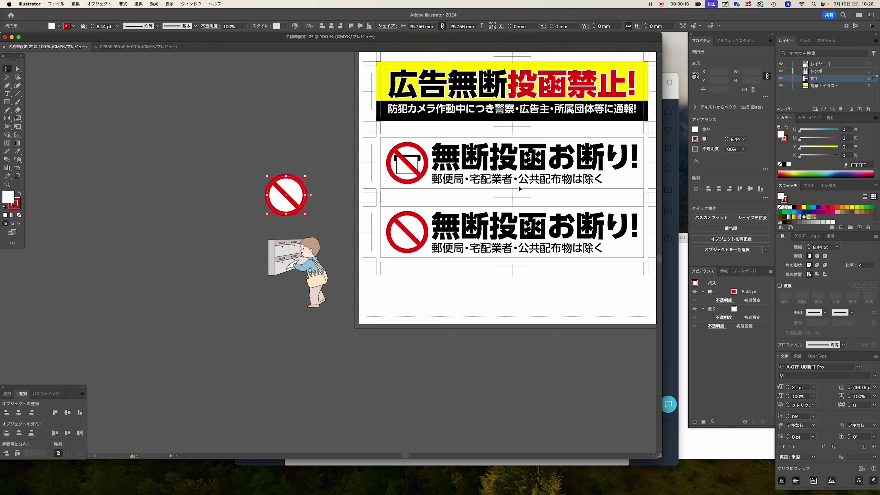
{"action": "left_click", "coordinate": [779, 164]}
{"action": "key", "text": "shift+super+a"}
{"action": "left_click_drag", "start_coordinate": [261, 194], "coordinate": [409, 338]}
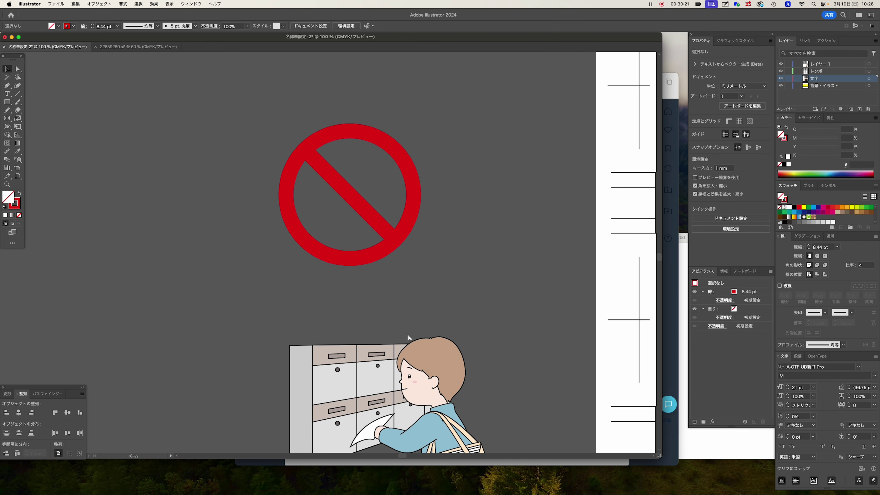
{"action": "left_click_drag", "start_coordinate": [437, 372], "coordinate": [444, 171]}
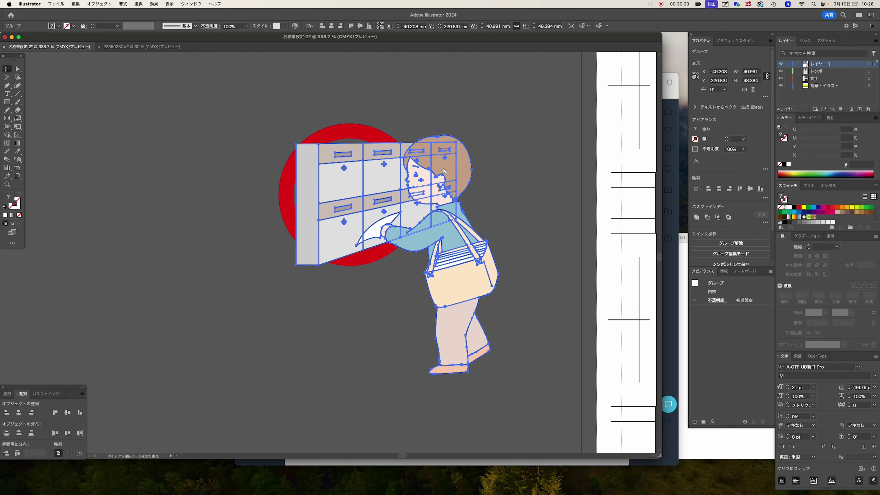
Step: Send the illustration behind the sign on the 背景・イラスト layer and delete empty レイヤー1
{"action": "right_click", "coordinate": [443, 169]}
{"action": "mouse_move", "coordinate": [475, 257]}
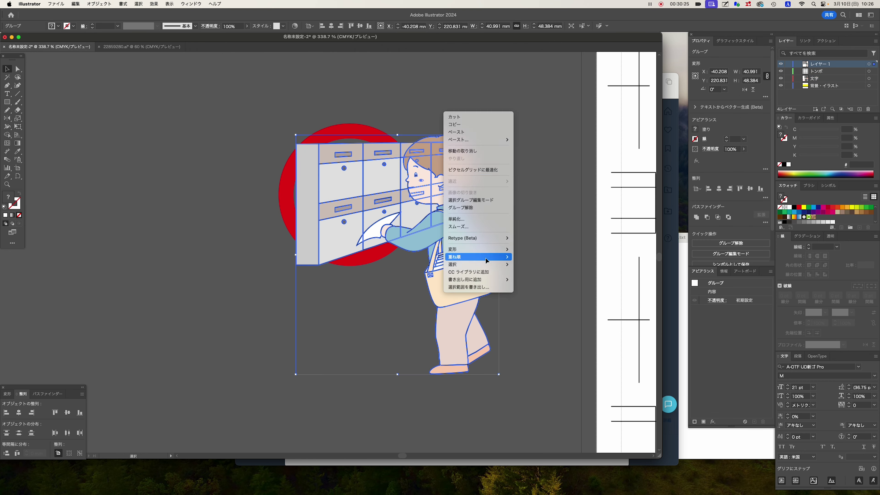
{"action": "left_click", "coordinate": [532, 277]}
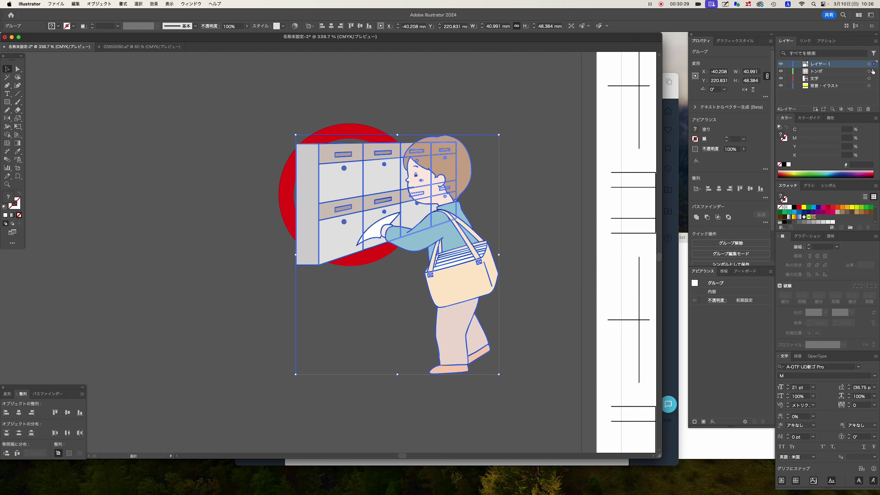
{"action": "left_click_drag", "start_coordinate": [871, 83], "coordinate": [873, 86]}
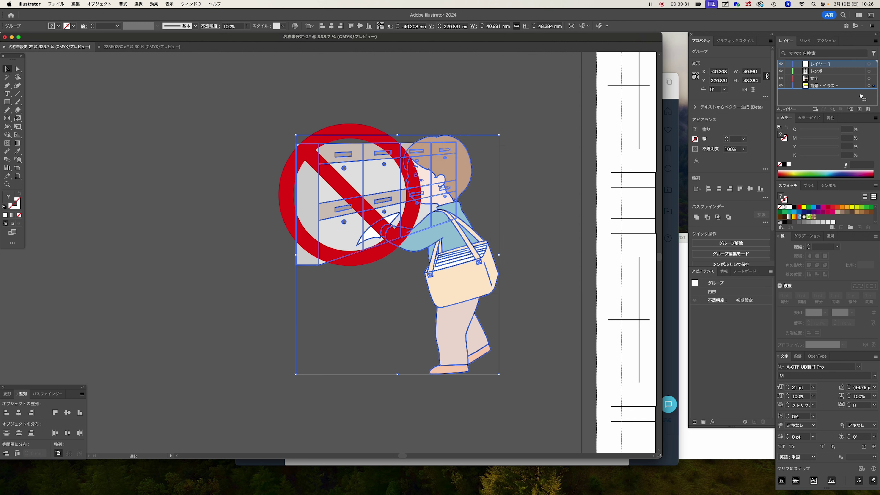
{"action": "left_click", "coordinate": [868, 110]}
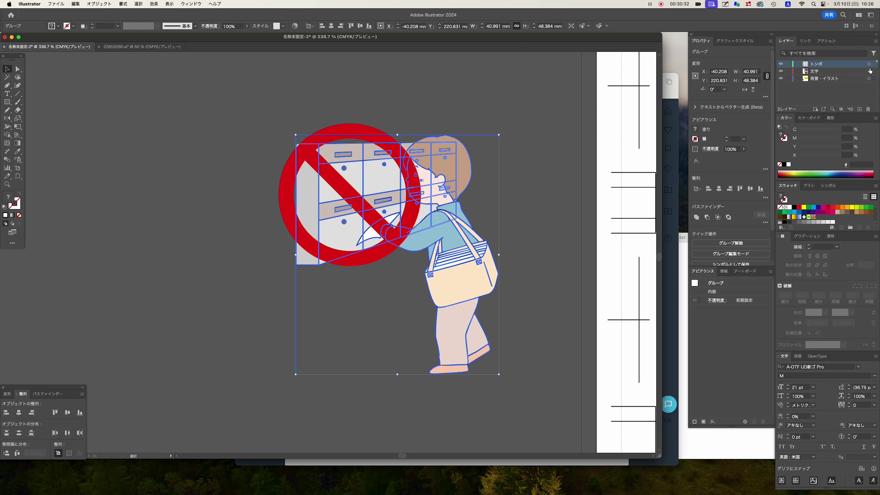
Step: Adjust the layer options and nudge the illustration slightly right and down
{"action": "left_click", "coordinate": [876, 42]}
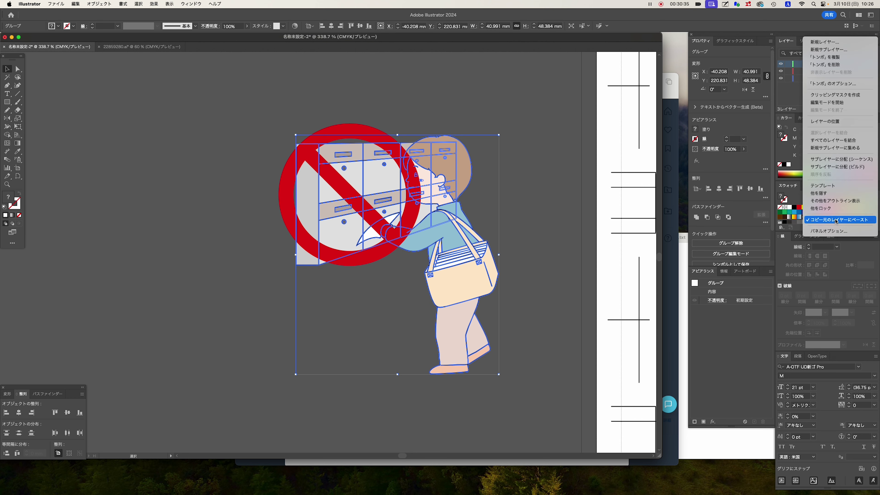
{"action": "left_click", "coordinate": [524, 100]}
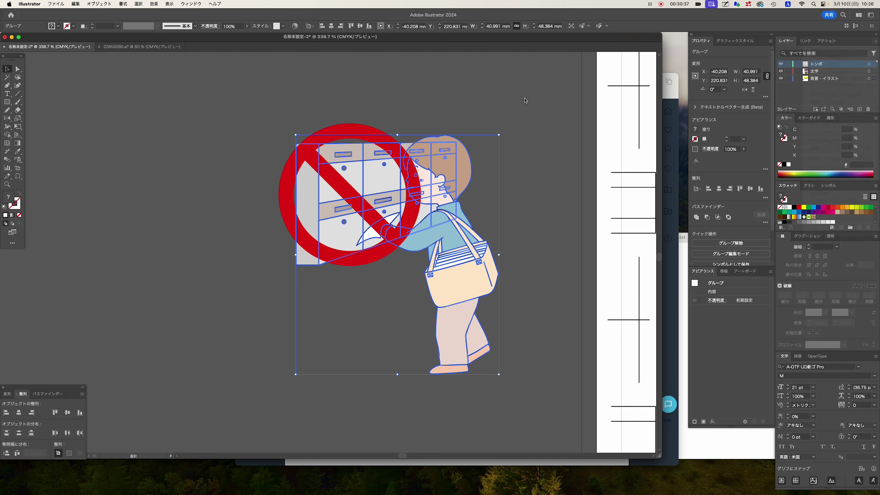
{"action": "left_click", "coordinate": [510, 272]}
{"action": "left_click_drag", "start_coordinate": [466, 245], "coordinate": [482, 258]}
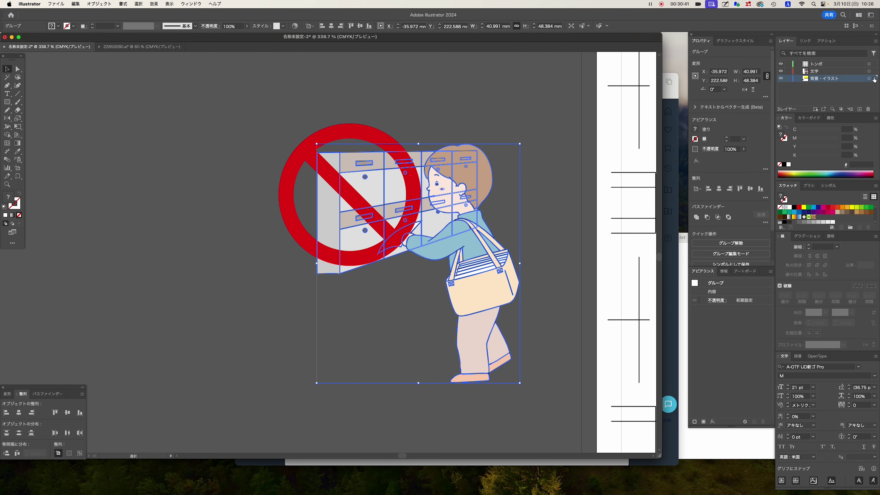
Step: Scale the boy illustration down to about 58% and move it inside the circle
{"action": "key", "text": "s"}
{"action": "left_click_drag", "start_coordinate": [408, 231], "coordinate": [437, 285]}
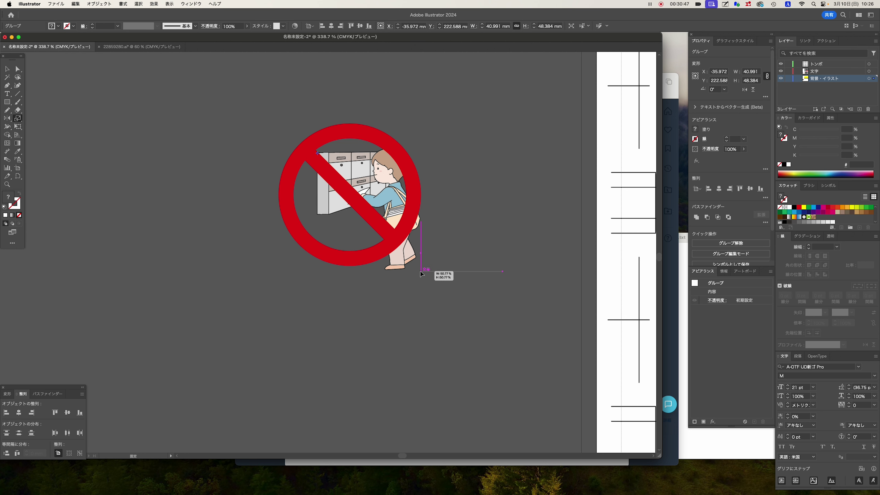
{"action": "mouse_move", "coordinate": [438, 285]}
{"action": "left_mouse_down"}
{"action": "mouse_move", "coordinate": [432, 292]}
{"action": "mouse_move", "coordinate": [422, 283]}
{"action": "left_mouse_up"}
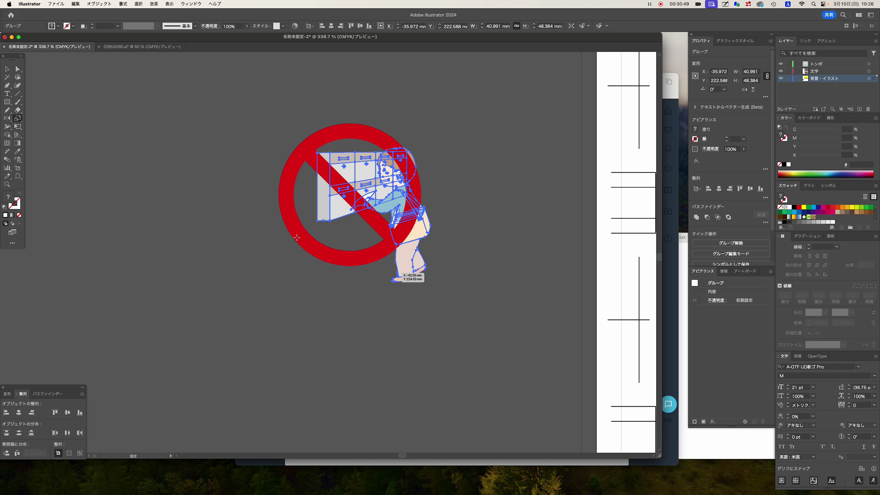
{"action": "key", "text": "v"}
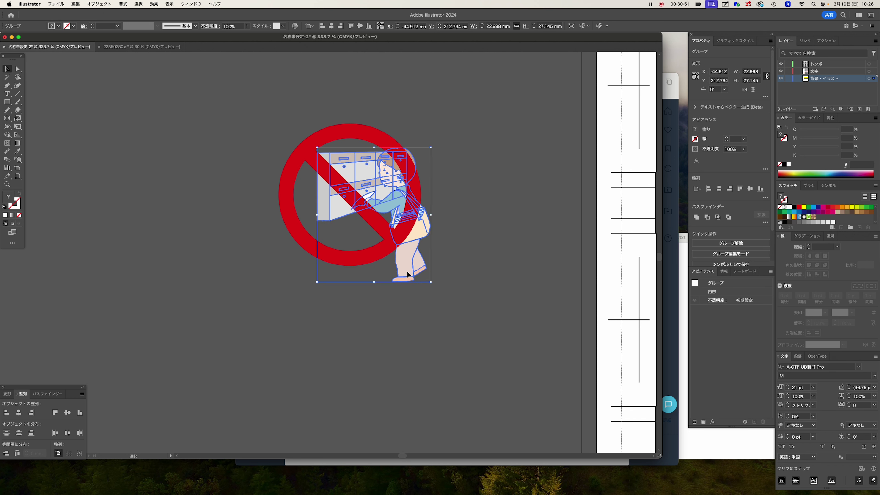
{"action": "left_click_drag", "start_coordinate": [408, 274], "coordinate": [391, 286]}
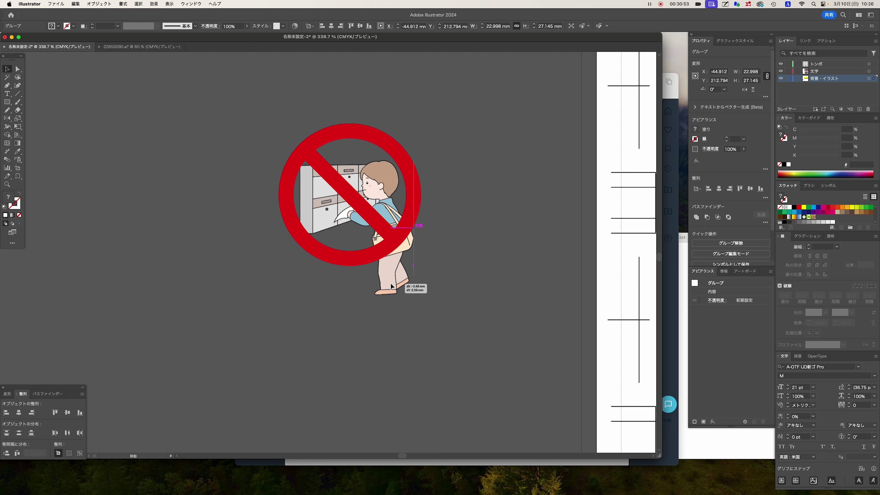
{"action": "left_click_drag", "start_coordinate": [391, 283], "coordinate": [390, 276]}
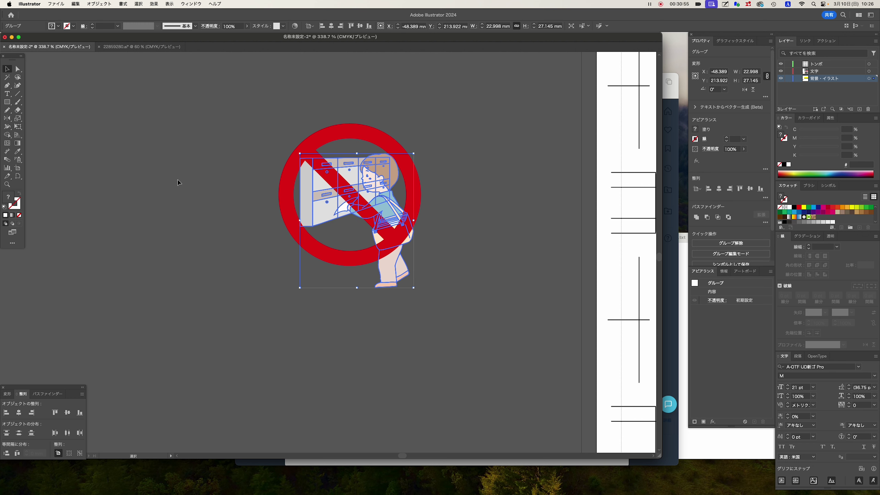
Step: Rescale the illustration slightly larger, about 24.6 × 29 mm, and settle it inside the ring
{"action": "left_click", "coordinate": [18, 119]}
{"action": "left_click_drag", "start_coordinate": [466, 275], "coordinate": [475, 290]}
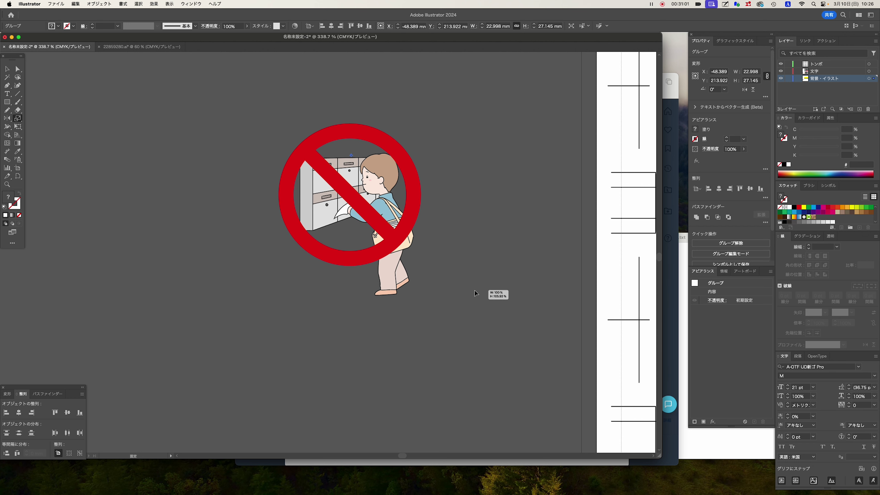
{"action": "left_click_drag", "start_coordinate": [474, 290], "coordinate": [480, 292]}
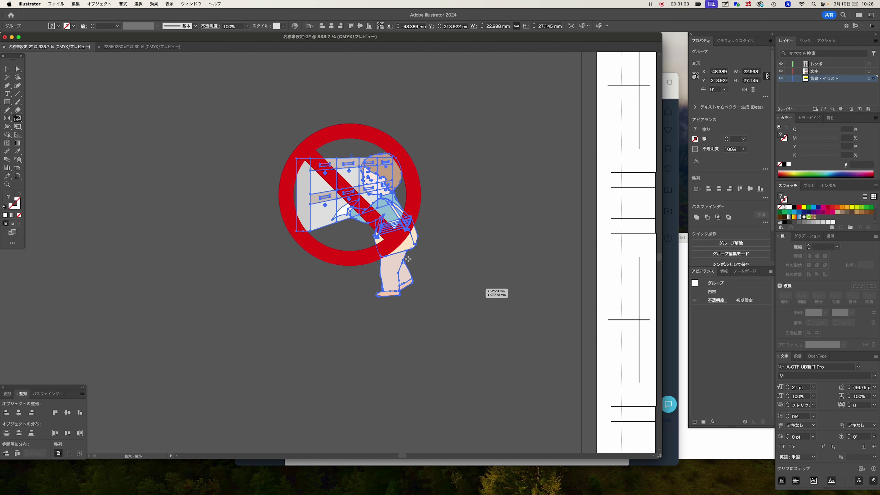
{"action": "key", "text": "v"}
{"action": "left_click_drag", "start_coordinate": [395, 285], "coordinate": [395, 285]}
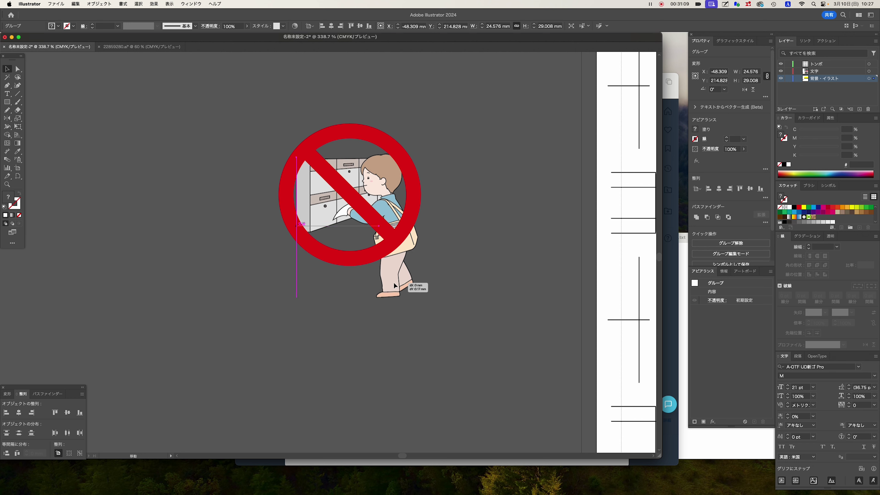
{"action": "left_click_drag", "start_coordinate": [394, 285], "coordinate": [394, 285]}
Step: Deselect everything and select the red prohibition circle
{"action": "left_click", "coordinate": [468, 273]}
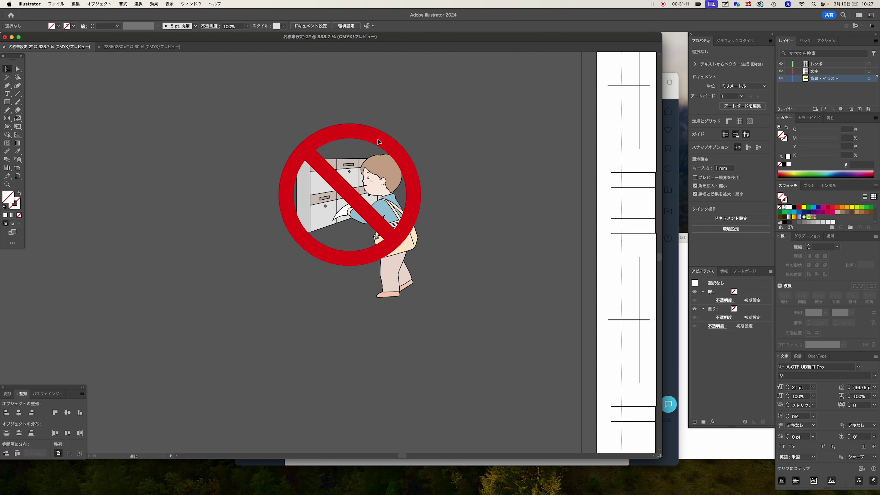
{"action": "left_click", "coordinate": [378, 141]}
{"action": "left_click", "coordinate": [488, 195]}
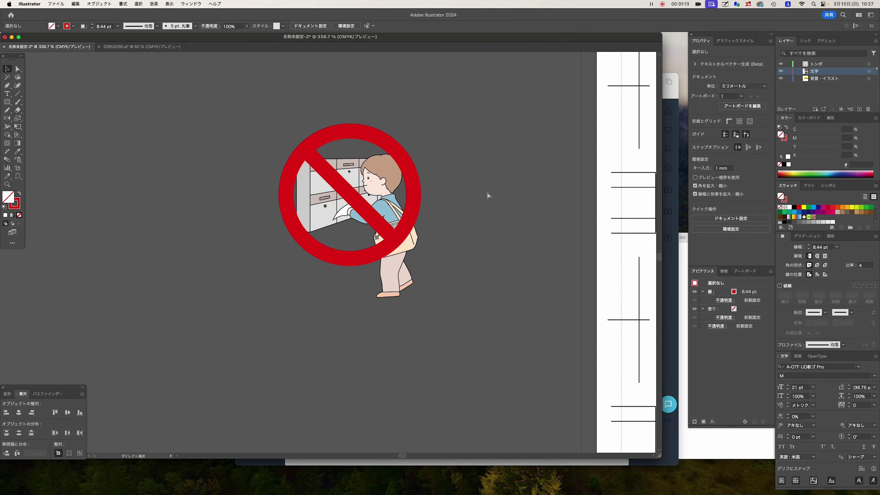
{"action": "key", "text": "ctrl+a"}
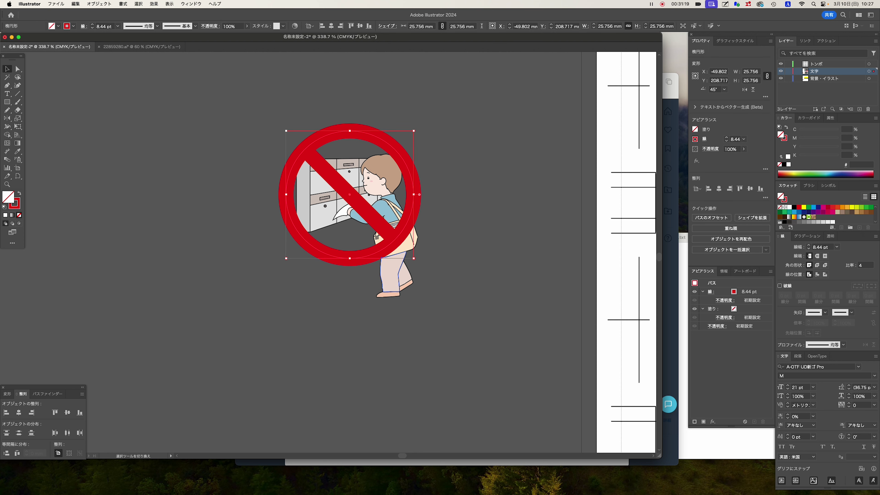
Step: Send the clipped circle-and-mailbox illustration group behind the red slash
{"action": "left_click", "coordinate": [394, 284], "text": "shift"}
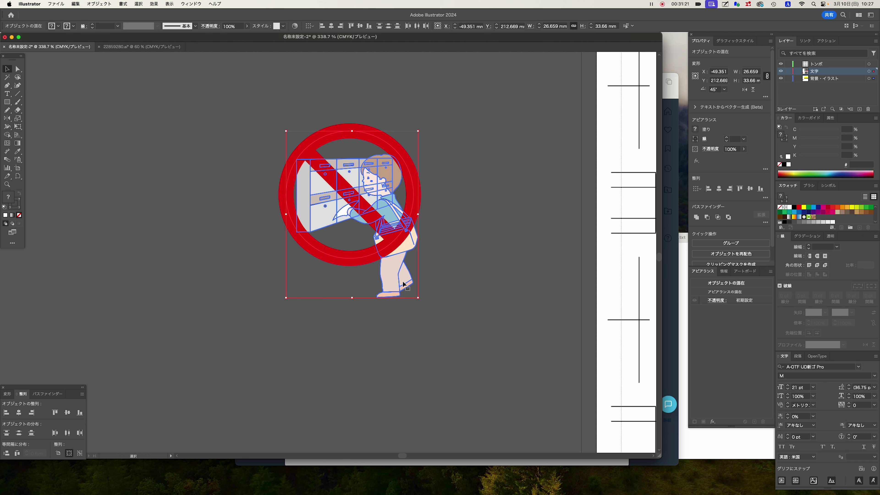
{"action": "right_click", "coordinate": [396, 283]}
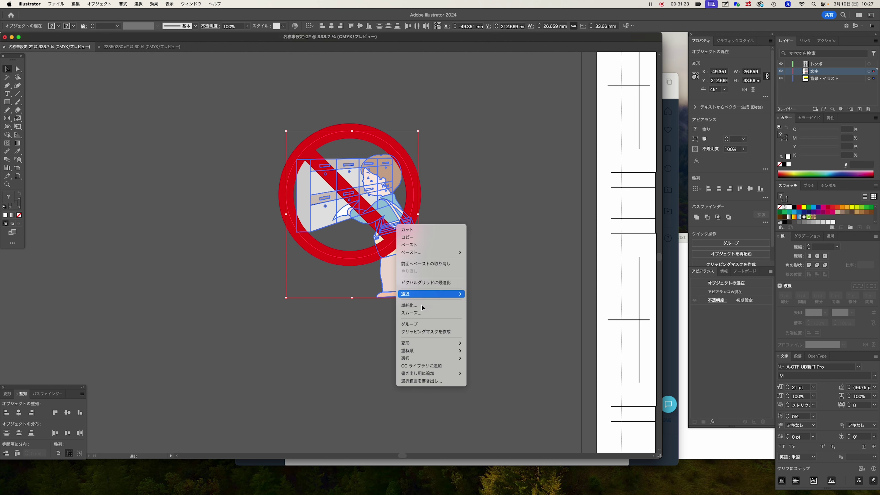
{"action": "left_click", "coordinate": [527, 280]}
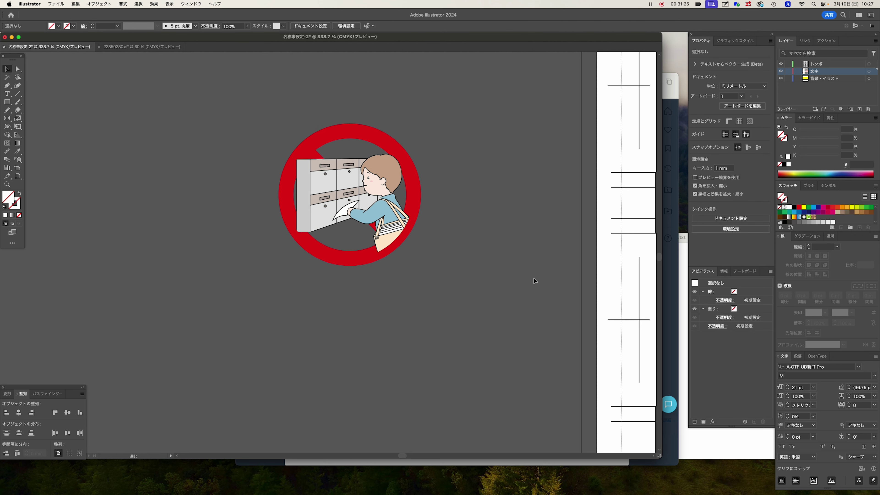
{"action": "left_click", "coordinate": [384, 215]}
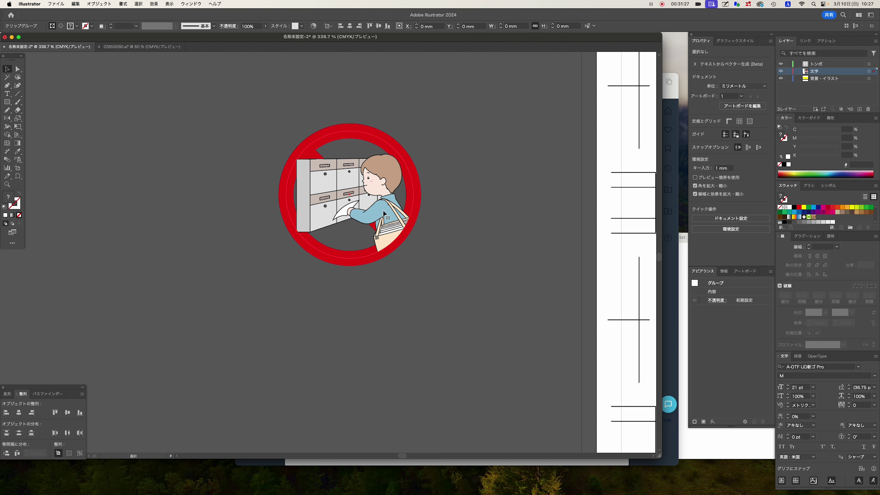
{"action": "right_click", "coordinate": [361, 203]}
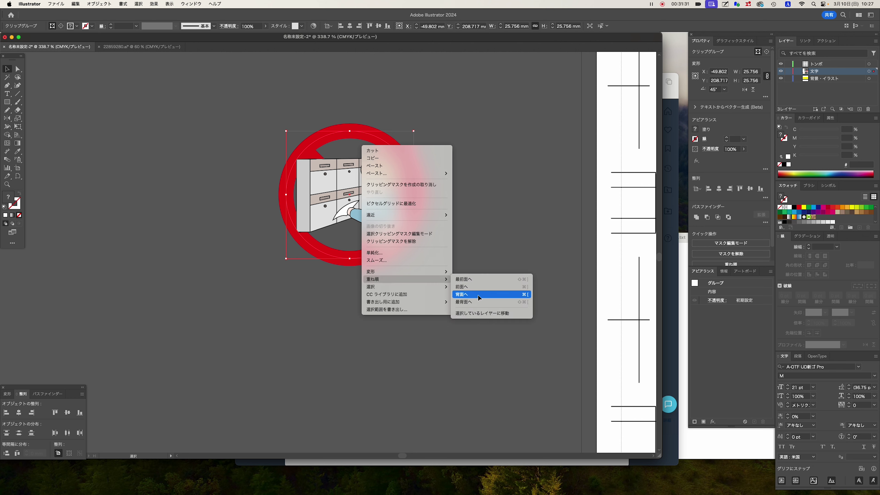
{"action": "left_click", "coordinate": [478, 301]}
{"action": "left_click", "coordinate": [497, 287]}
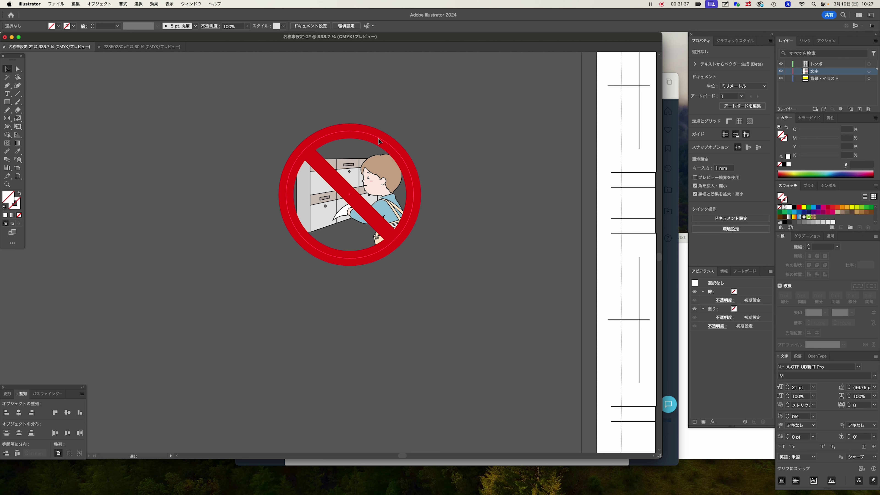
Step: Give the ring no stroke and a white fill, and send it to the very back
{"action": "left_click", "coordinate": [380, 141]}
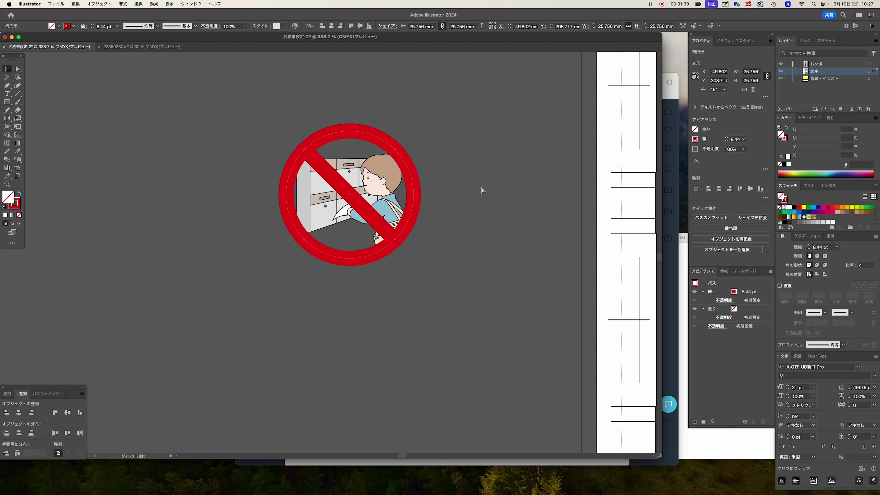
{"action": "left_click", "coordinate": [482, 190]}
{"action": "key", "text": "super+z"}
{"action": "left_click", "coordinate": [785, 140]}
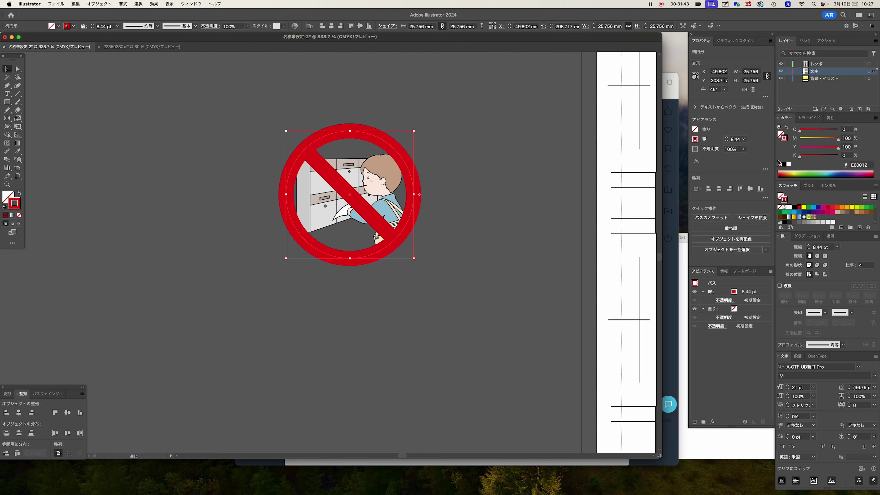
{"action": "left_click", "coordinate": [779, 164]}
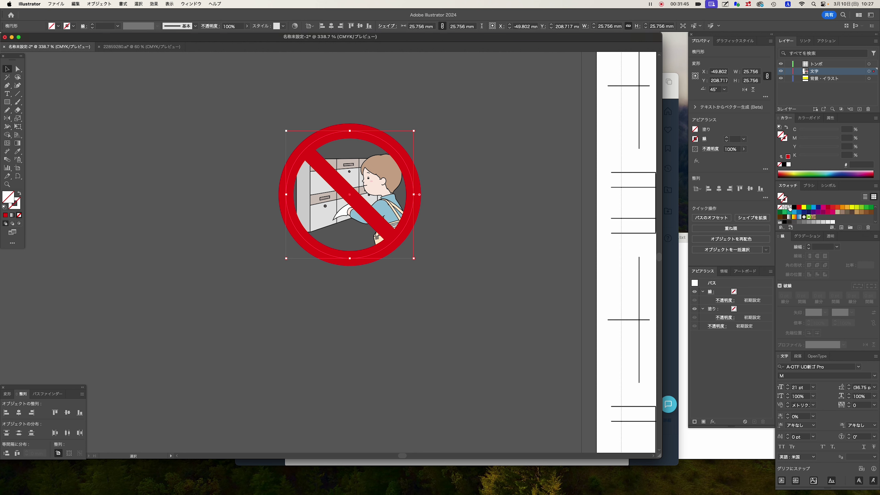
{"action": "left_click", "coordinate": [790, 207]}
{"action": "right_click", "coordinate": [338, 159]}
{"action": "mouse_move", "coordinate": [349, 288]}
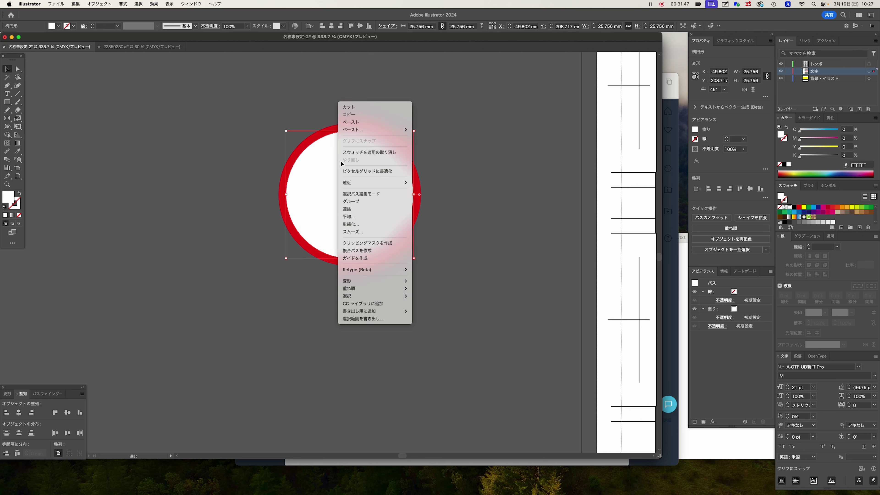
{"action": "left_click", "coordinate": [454, 312]}
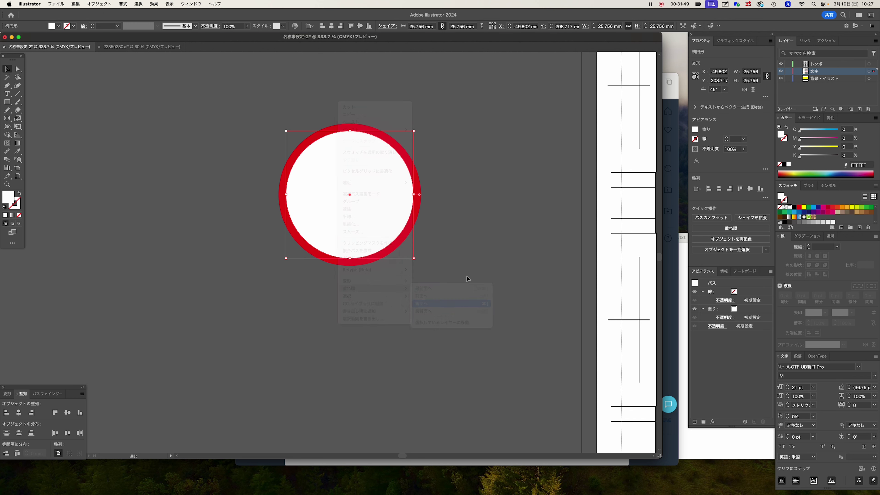
{"action": "left_click", "coordinate": [485, 251]}
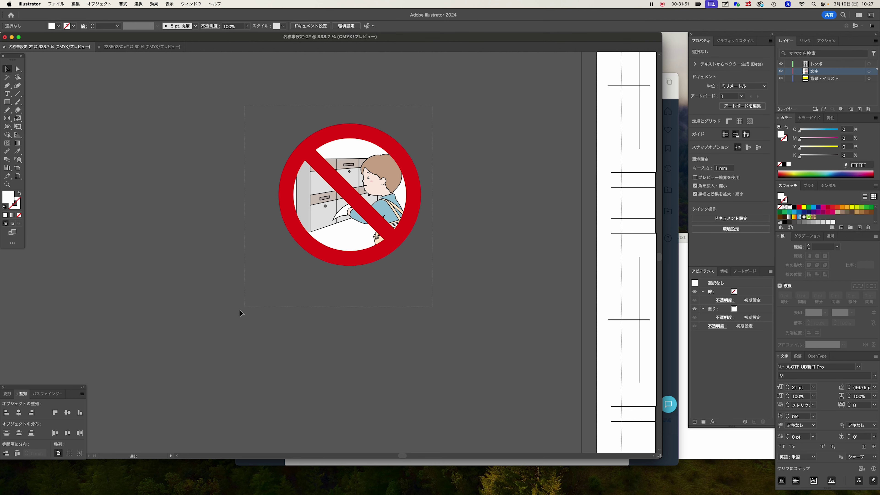
Step: Select the finished prohibition icon to check it, then zoom out to the sign sheet
{"action": "key", "text": "super+a"}
{"action": "left_click", "coordinate": [348, 327]}
{"action": "key", "text": "super+a"}
{"action": "left_click", "coordinate": [488, 176]}
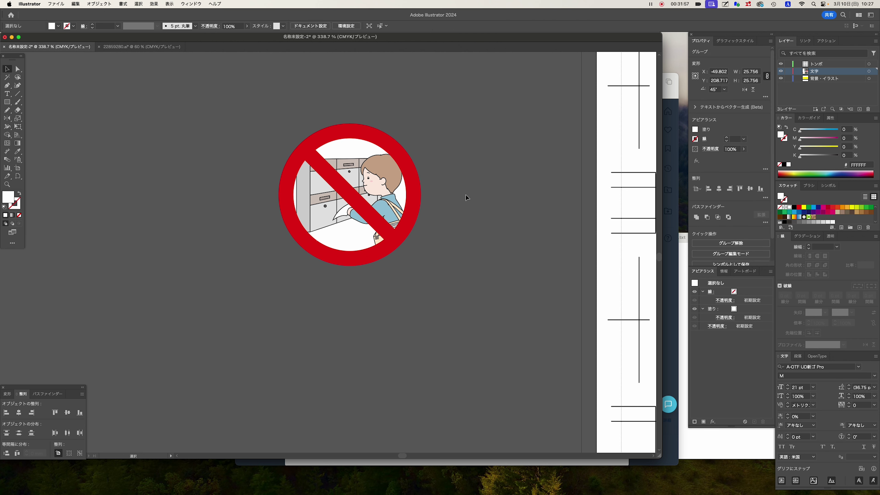
{"action": "key", "text": "super+minus"}
Step: Place the illustrated mailbox icon on the lower sign, deleting its old red ring and slash
{"action": "left_click_drag", "start_coordinate": [434, 245], "coordinate": [360, 168]}
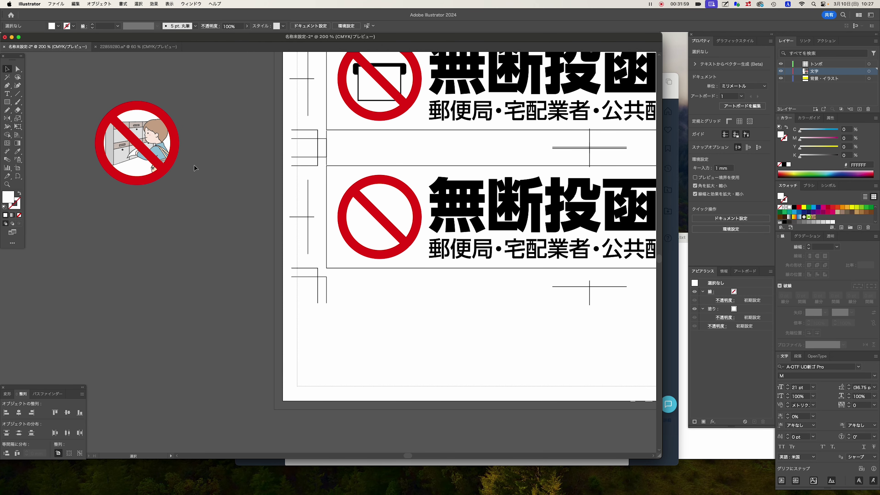
{"action": "left_click_drag", "start_coordinate": [165, 164], "coordinate": [198, 240]}
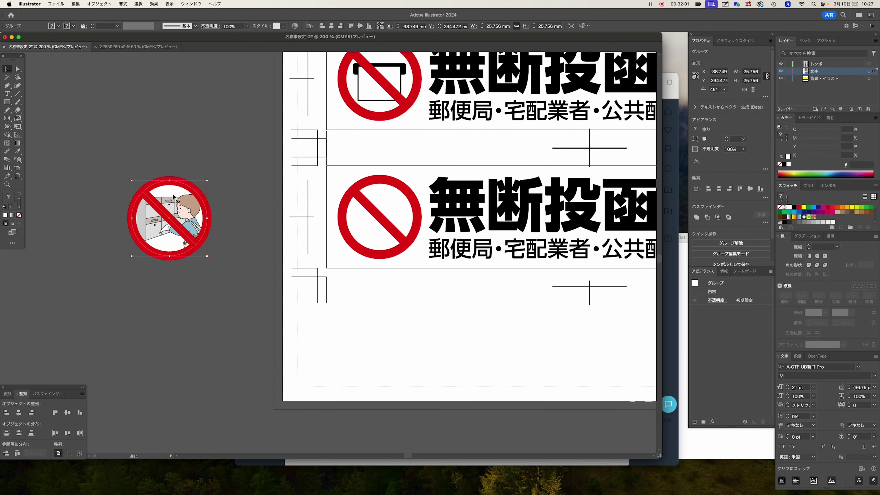
{"action": "left_click_drag", "start_coordinate": [174, 197], "coordinate": [383, 196]}
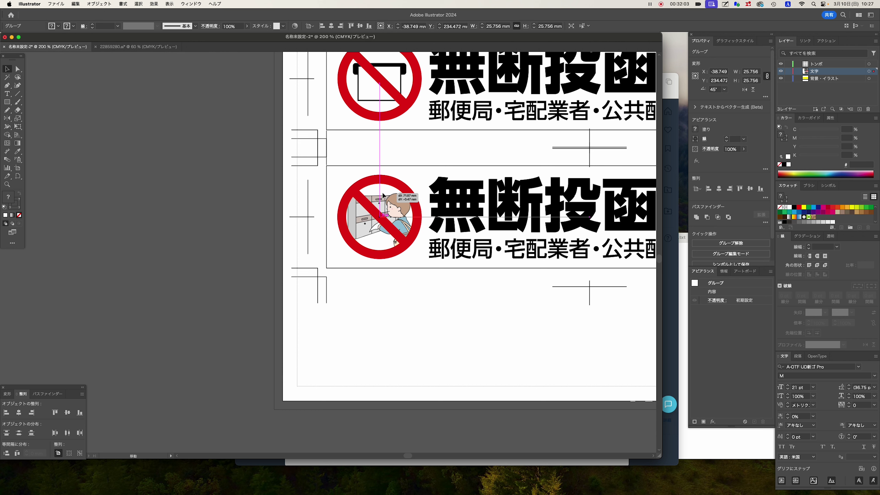
{"action": "left_click_drag", "start_coordinate": [388, 211], "coordinate": [174, 200]}
{"action": "key", "text": "Delete"}
{"action": "left_click_drag", "start_coordinate": [378, 220], "coordinate": [234, 222]}
{"action": "key", "text": "Delete"}
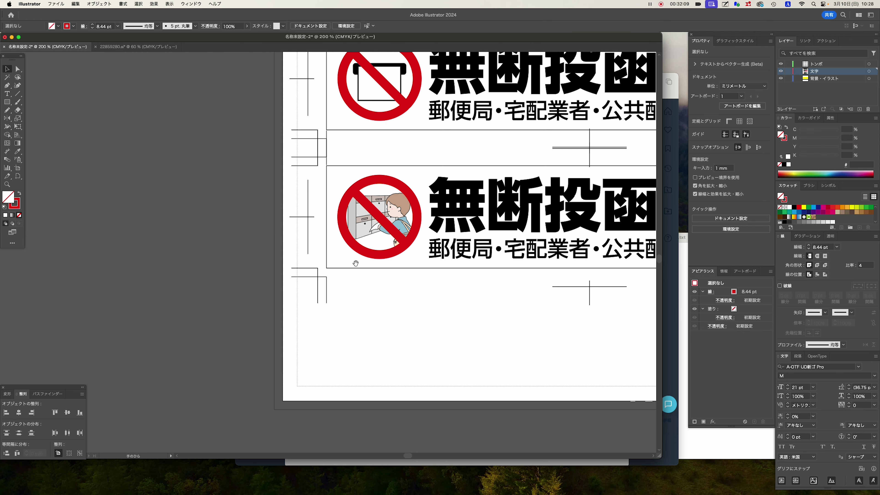
Step: Zoom in to inspect the trim-mark rectangles around both sign panels
{"action": "scroll", "coordinate": [354, 264], "scroll_direction": "down", "scroll_amount": 5}
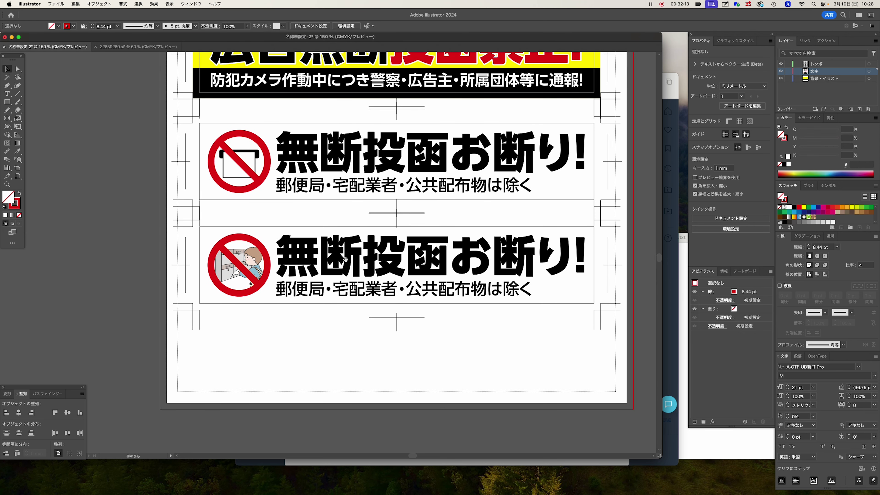
{"action": "left_click", "coordinate": [595, 227]}
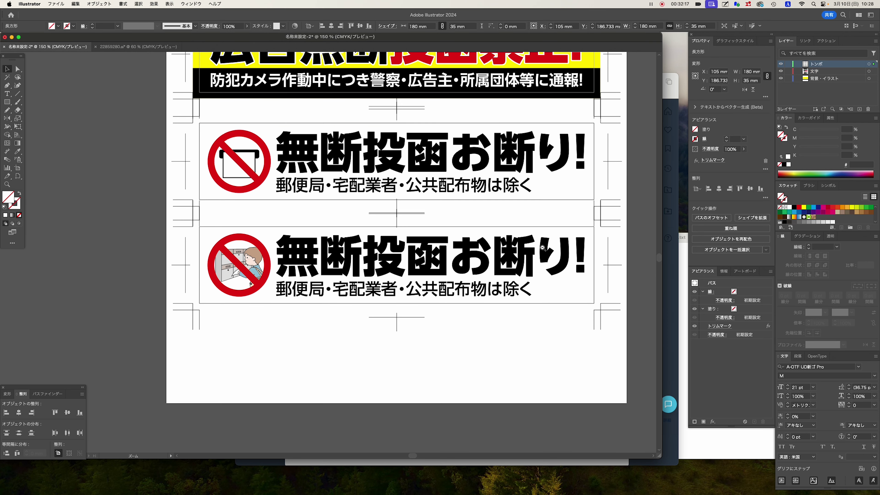
{"action": "key", "text": "ctrl+minus"}
{"action": "left_click_drag", "start_coordinate": [344, 221], "coordinate": [387, 254]}
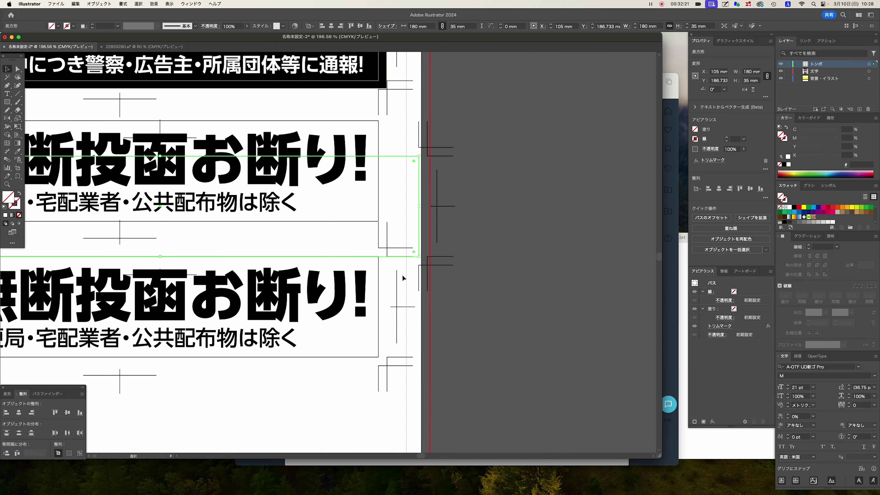
{"action": "key", "text": "ctrl+shift+a"}
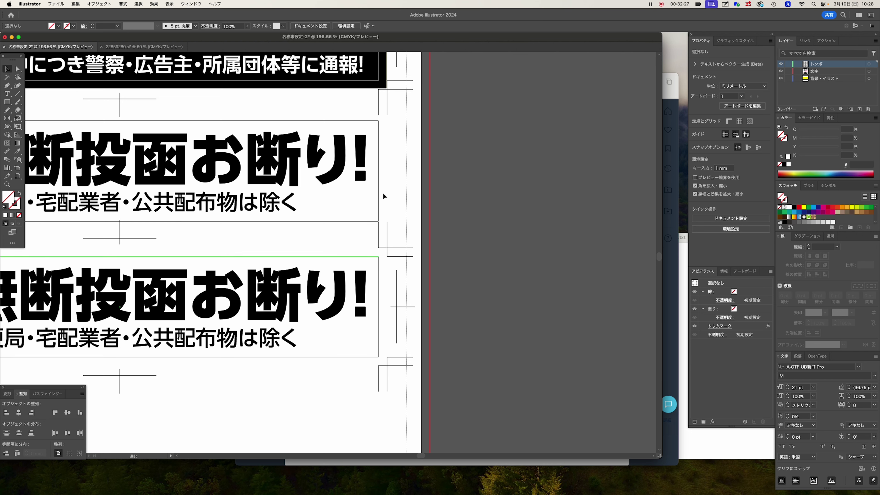
{"action": "left_click", "coordinate": [380, 233]}
{"action": "key", "text": "ctrl+minus"}
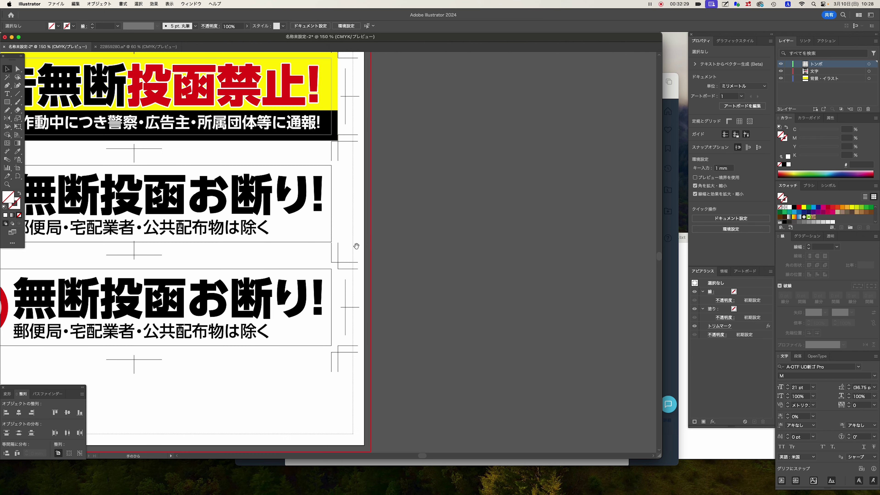
{"action": "left_click", "coordinate": [524, 245]}
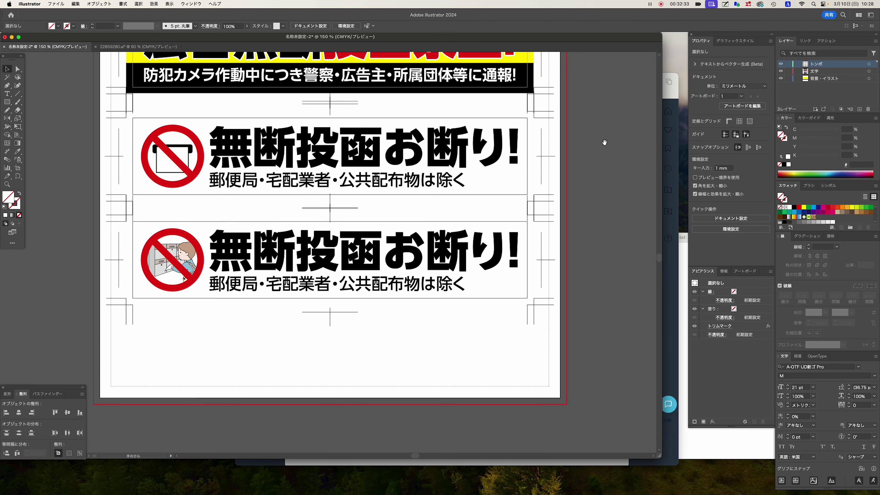
{"action": "left_click_drag", "start_coordinate": [429, 227], "coordinate": [430, 243]}
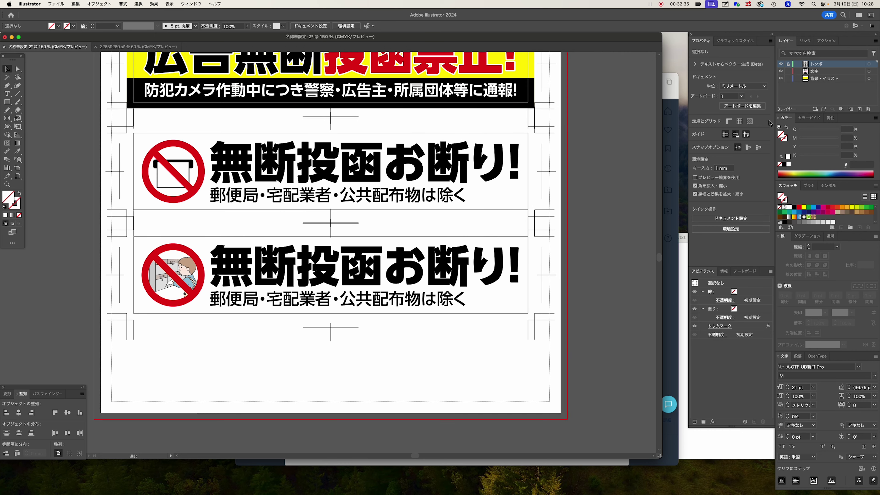
{"action": "left_click", "coordinate": [816, 80]}
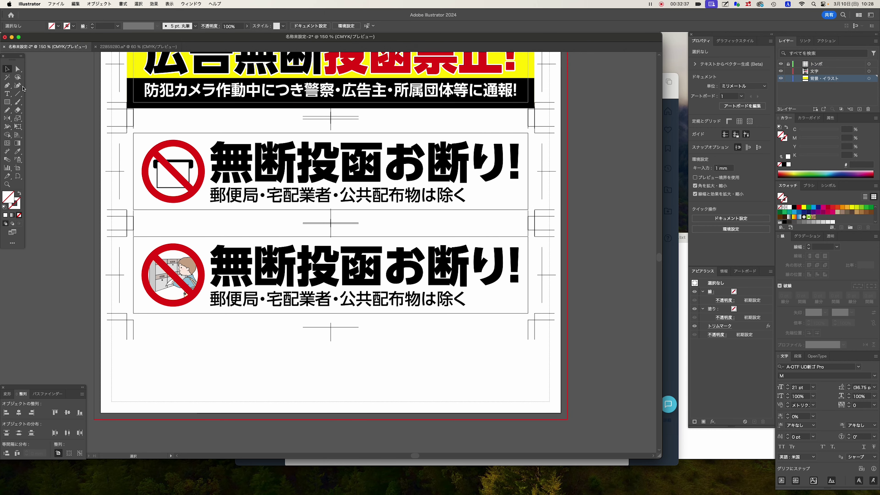
Step: Draw a rectangle across the lower sign panel and fill it with the yellow swatch
{"action": "left_click", "coordinate": [7, 102]}
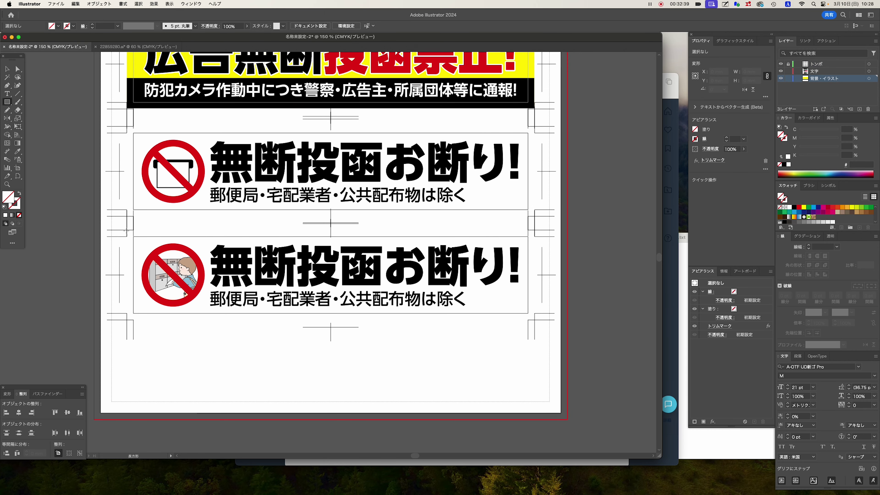
{"action": "left_click_drag", "start_coordinate": [127, 230], "coordinate": [507, 320]}
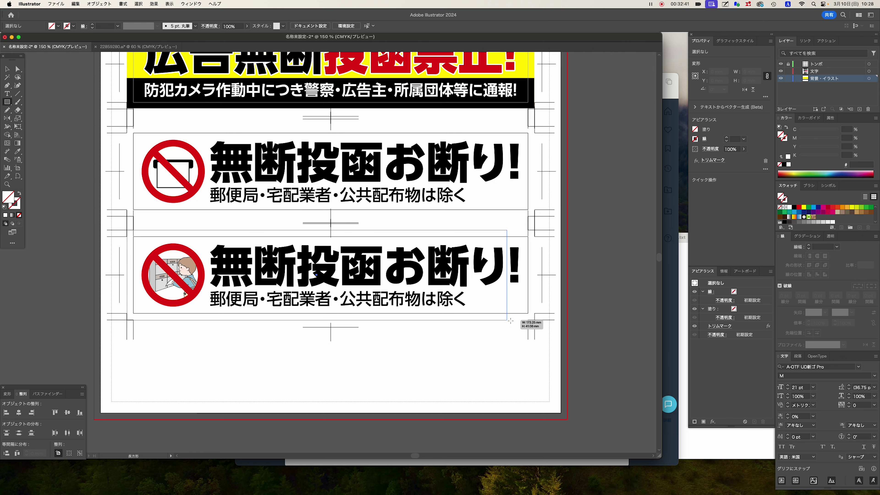
{"action": "left_click_drag", "start_coordinate": [508, 321], "coordinate": [535, 320]}
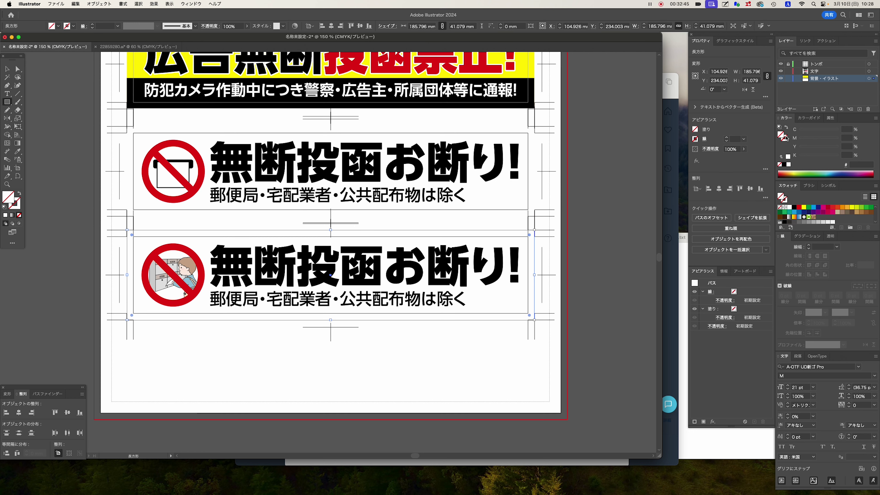
{"action": "left_click", "coordinate": [804, 208]}
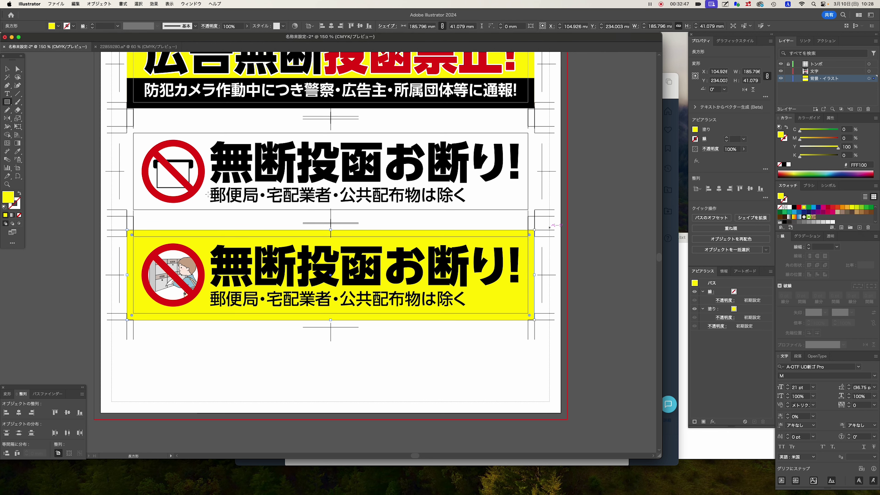
{"action": "left_click", "coordinate": [6, 68]}
{"action": "left_click", "coordinate": [254, 336]}
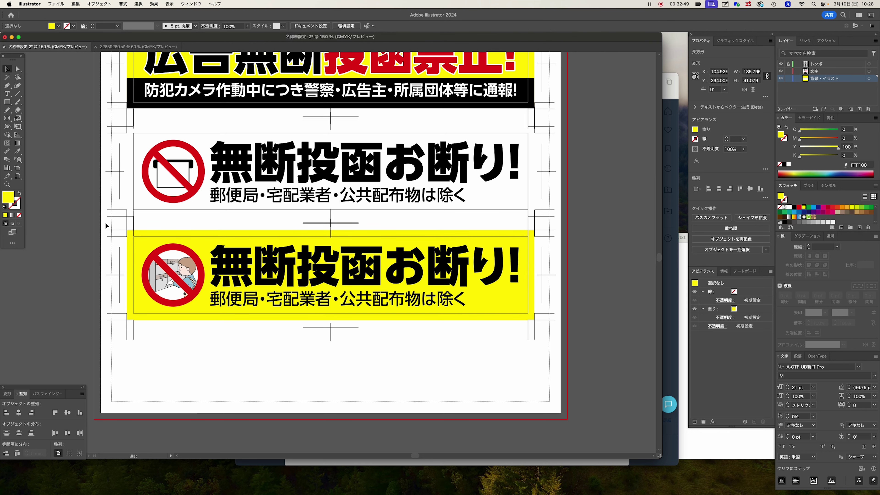
{"action": "scroll", "coordinate": [254, 336], "scroll_direction": "down", "scroll_amount": 5}
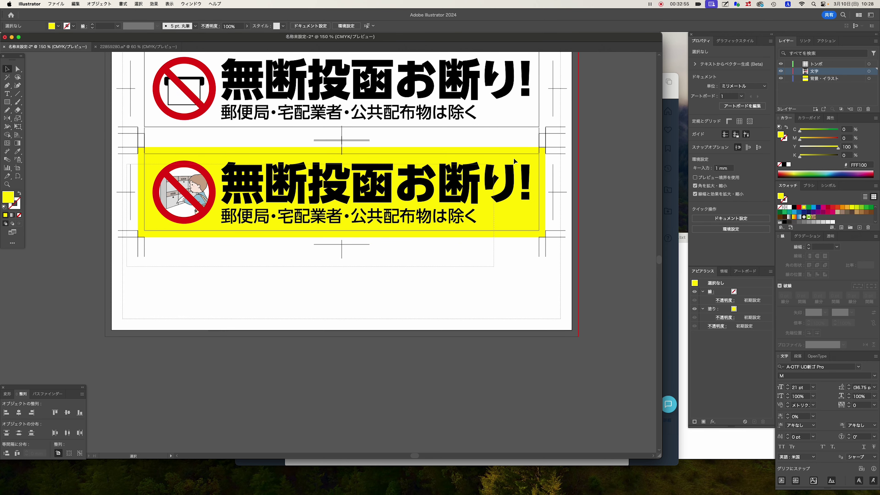
Step: Duplicate the yellow banner with its trim marks below, and fill the copy's background red (E60012)
{"action": "mouse_move", "coordinate": [563, 146]}
{"action": "left_mouse_down"}
{"action": "mouse_move", "coordinate": [492, 180]}
{"action": "mouse_move", "coordinate": [481, 289]}
{"action": "left_mouse_up"}
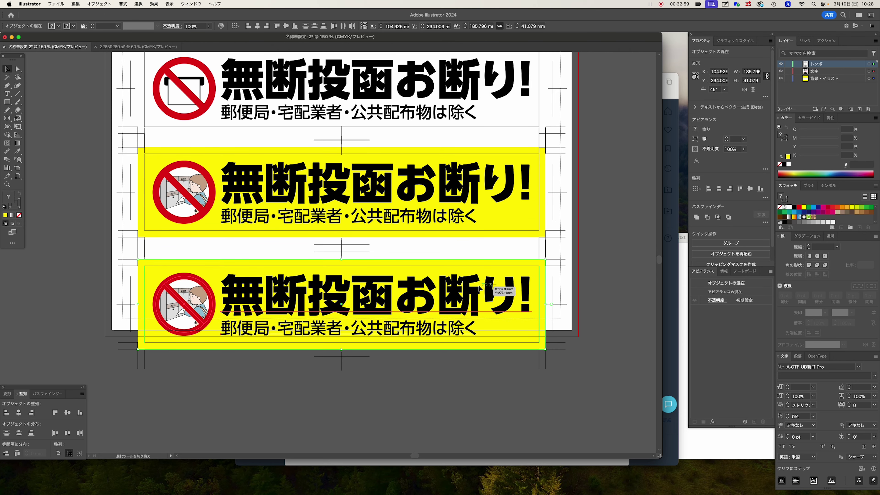
{"action": "left_click", "coordinate": [580, 280]}
{"action": "scroll", "coordinate": [449, 187], "scroll_direction": "down", "scroll_amount": 5}
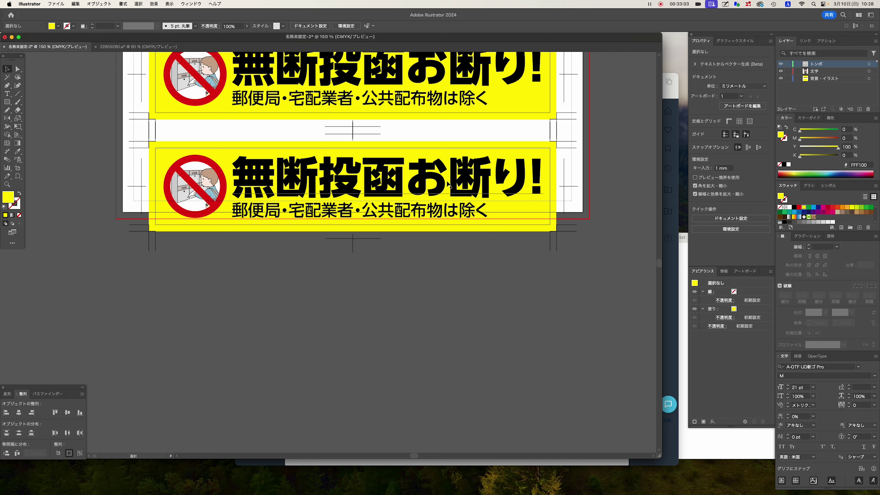
{"action": "left_click", "coordinate": [536, 148]}
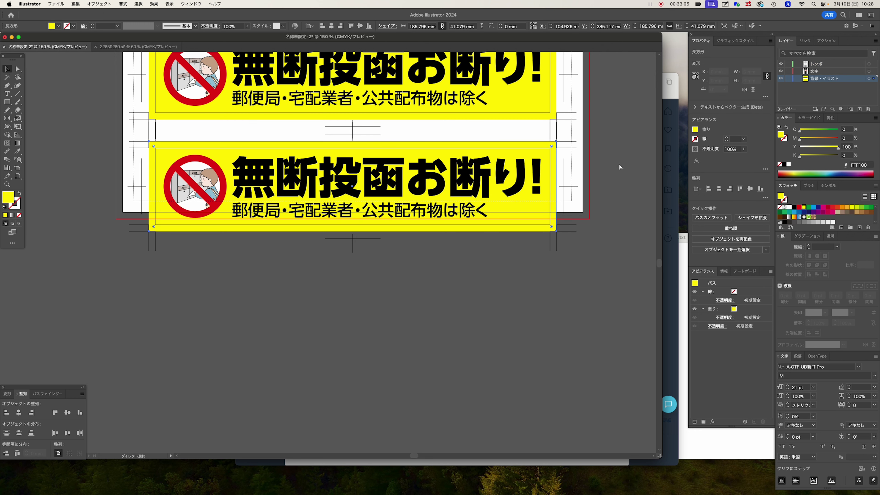
{"action": "left_click", "coordinate": [620, 167]}
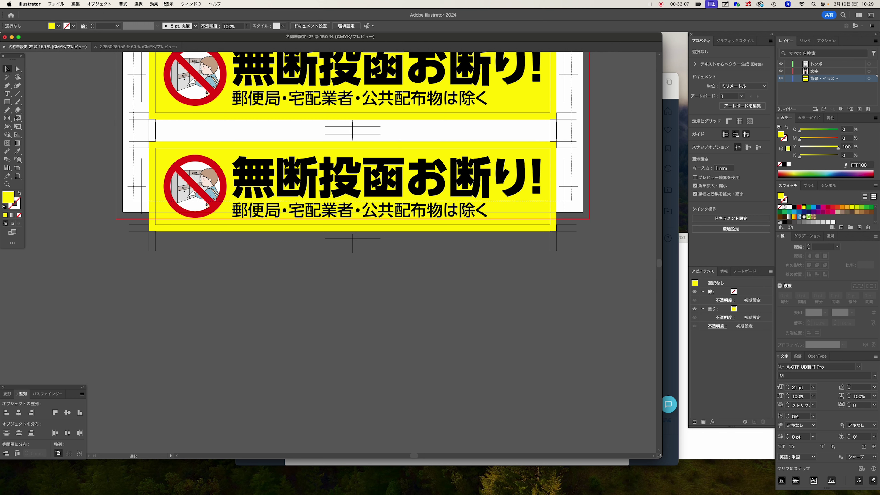
{"action": "key", "text": "ctrl+z"}
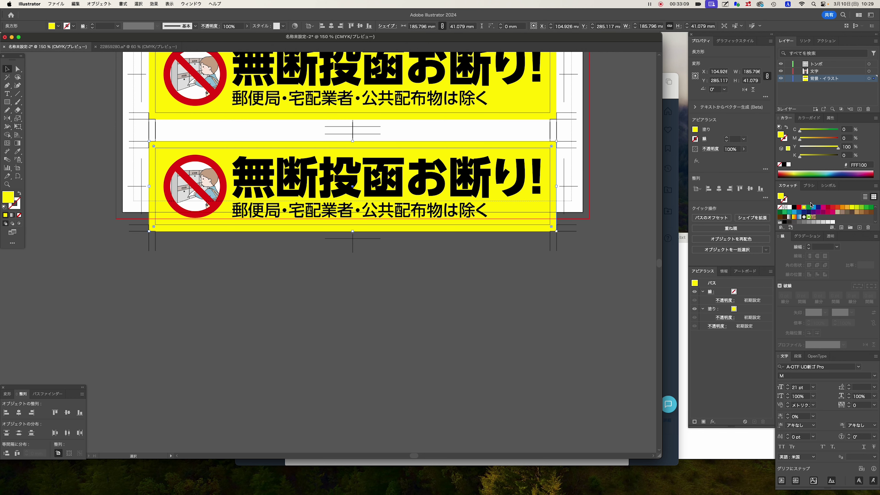
{"action": "left_click", "coordinate": [799, 207]}
{"action": "key", "text": "ctrl+shift+a"}
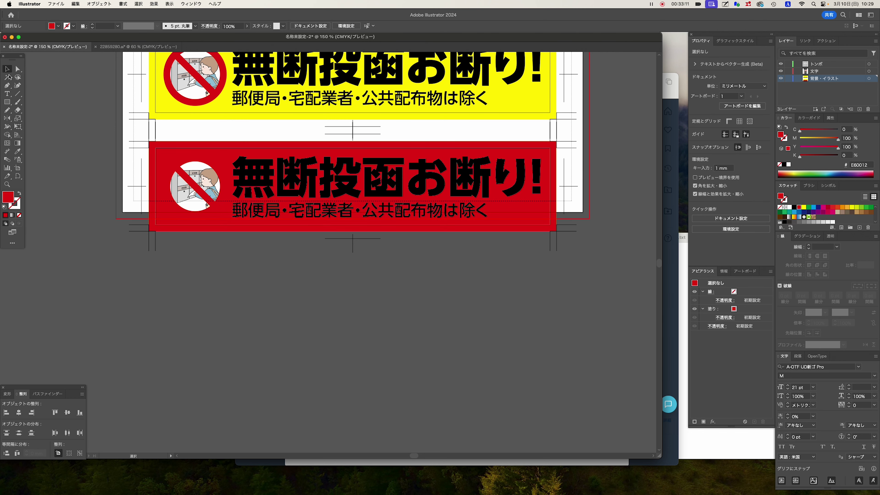
Step: Drag the red rectangle's top edge down to H 14.22 mm, leaving a band under the subtitle
{"action": "left_click", "coordinate": [17, 69]}
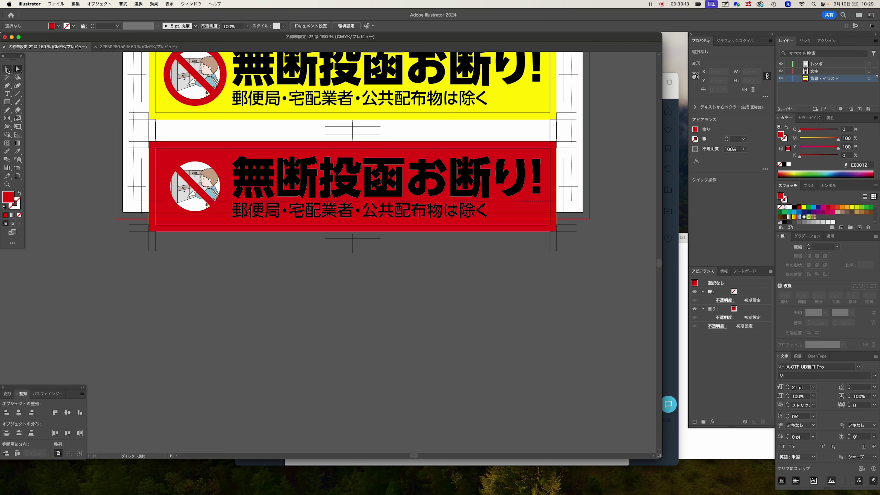
{"action": "left_click", "coordinate": [7, 69]}
{"action": "left_click", "coordinate": [353, 143]}
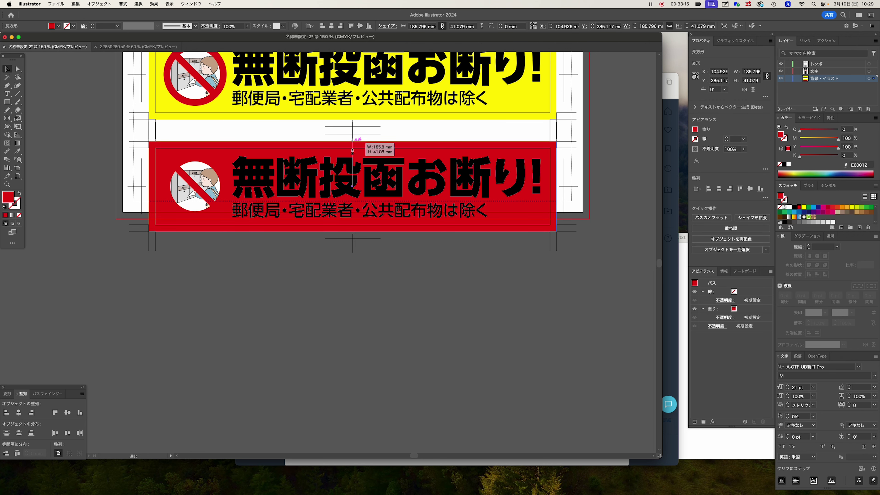
{"action": "left_click_drag", "start_coordinate": [352, 143], "coordinate": [354, 200]}
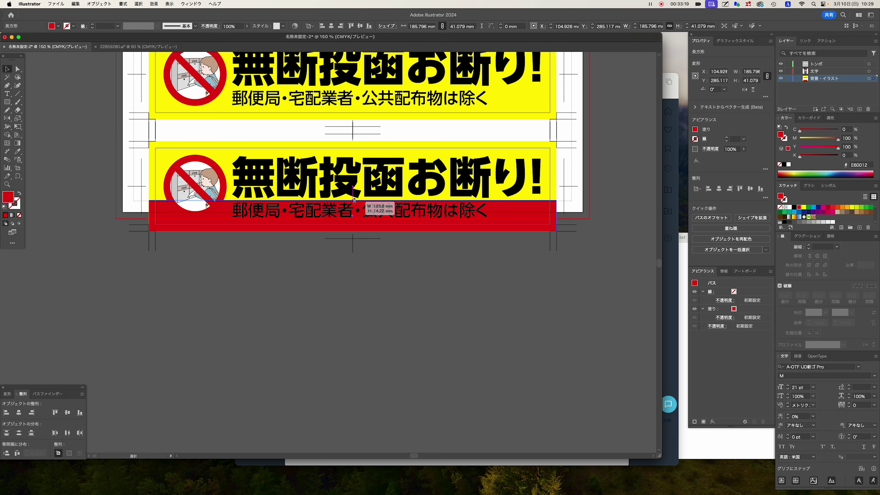
{"action": "left_click", "coordinate": [259, 270]}
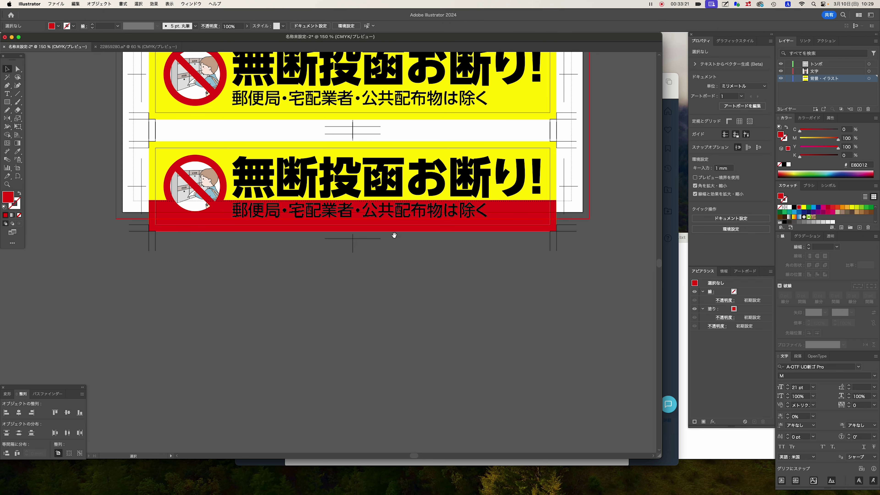
Step: Set the subtitle text on the red band to a white fill
{"action": "key", "text": "super+plus"}
{"action": "left_click", "coordinate": [416, 229]}
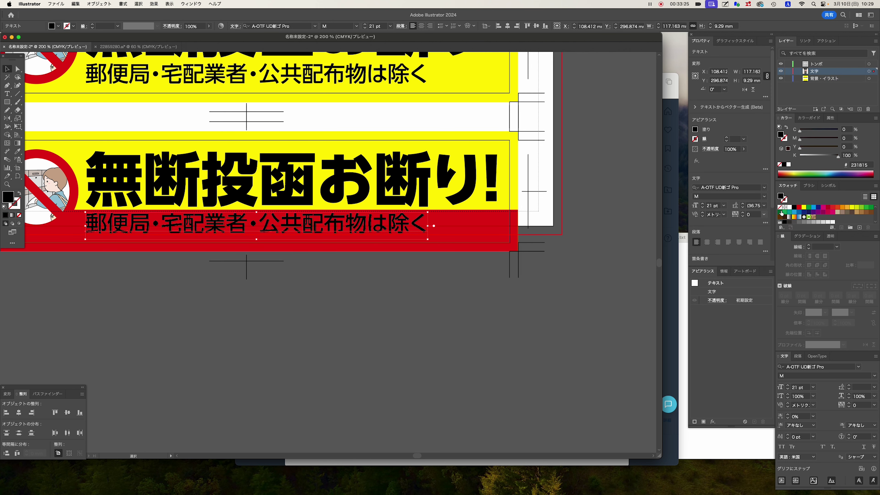
{"action": "left_click", "coordinate": [789, 208]}
{"action": "left_click", "coordinate": [254, 234]}
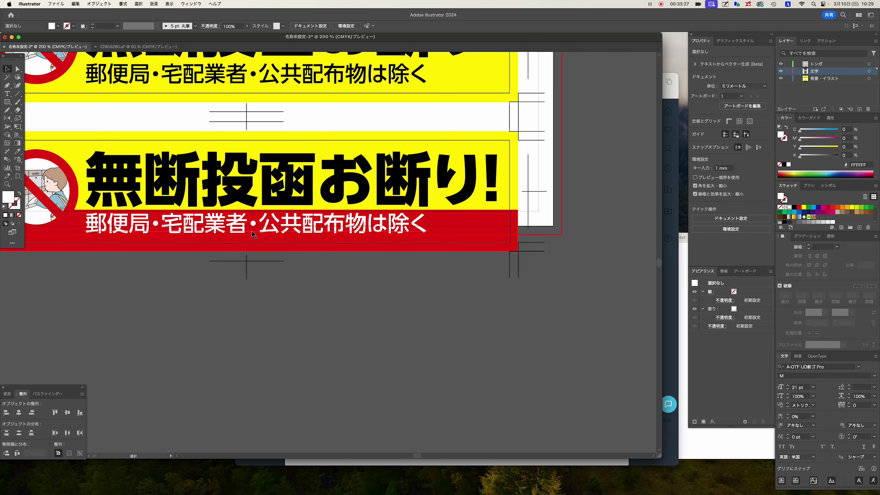
{"action": "key", "text": "super+minus"}
{"action": "key", "text": "super+minus"}
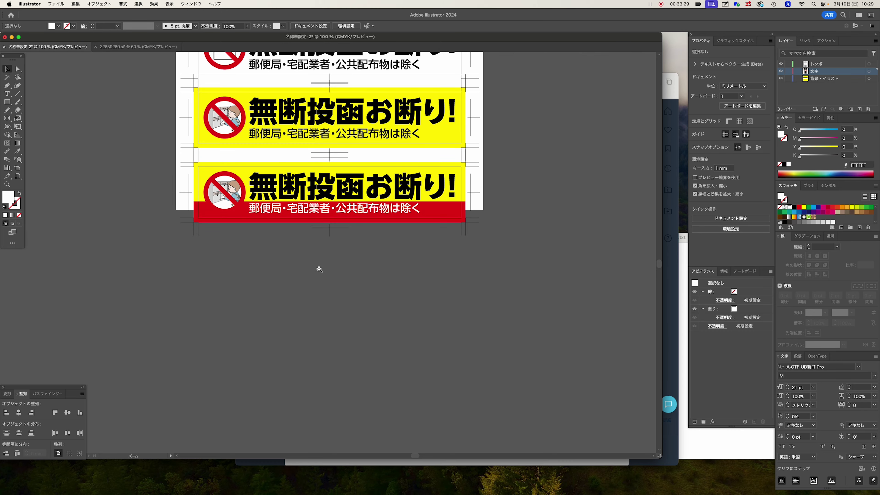
{"action": "key", "text": "super+minus"}
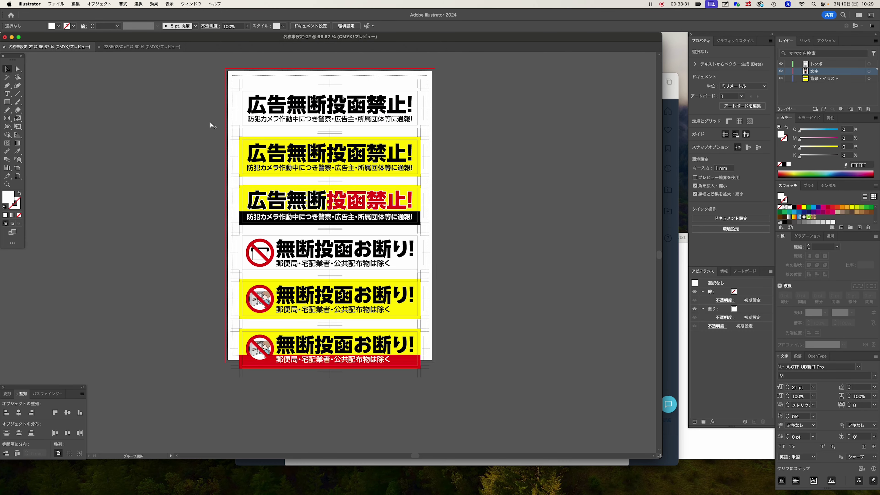
Step: Move all six signs up about 11 mm, then nudge them back down about 4 mm
{"action": "key", "text": "super+a"}
{"action": "left_click_drag", "start_coordinate": [381, 101], "coordinate": [382, 89]}
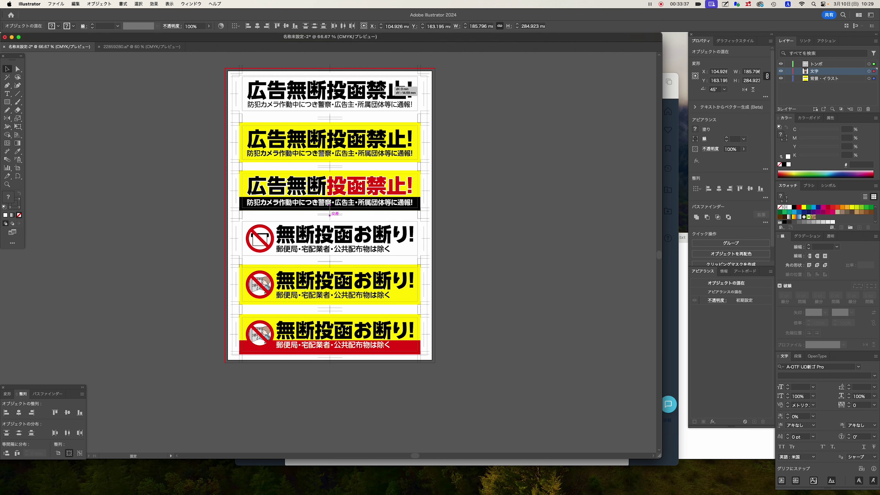
{"action": "left_click", "coordinate": [472, 196]}
{"action": "left_click", "coordinate": [322, 127]}
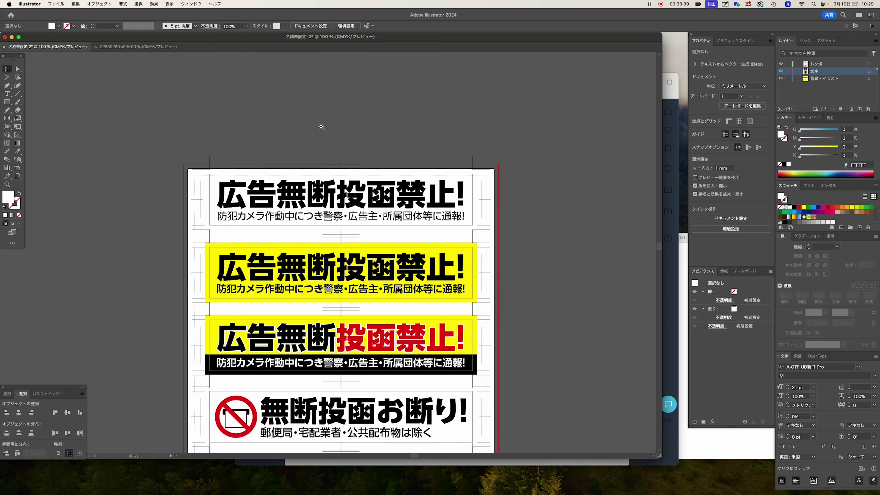
{"action": "left_click_drag", "start_coordinate": [370, 361], "coordinate": [489, 364]}
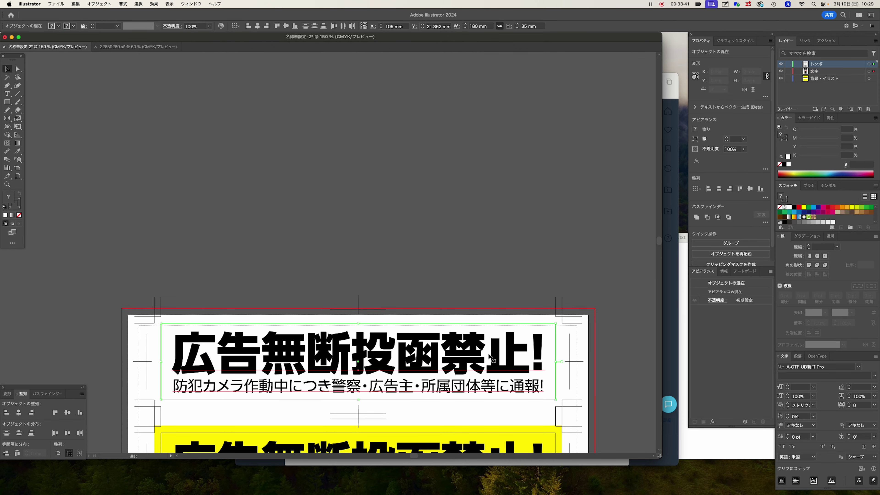
{"action": "left_click", "coordinate": [616, 312]}
Step: Scroll over the sheet to check the lower banner's position against its trim marks
{"action": "scroll", "coordinate": [447, 307], "scroll_direction": "down", "scroll_amount": 10}
{"action": "scroll", "coordinate": [446, 307], "scroll_direction": "down", "scroll_amount": 10}
{"action": "scroll", "coordinate": [447, 307], "scroll_direction": "down", "scroll_amount": 5}
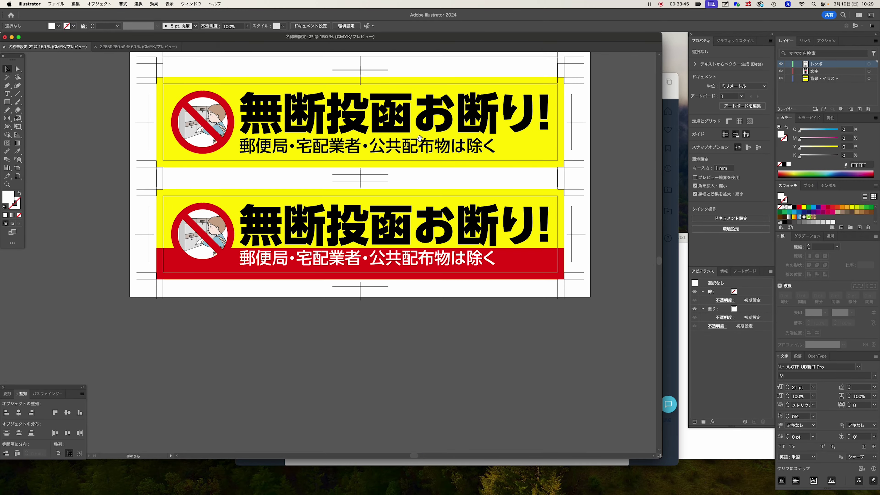
{"action": "scroll", "coordinate": [429, 236], "scroll_direction": "up", "scroll_amount": 3}
{"action": "scroll", "coordinate": [429, 236], "scroll_direction": "down", "scroll_amount": 3}
{"action": "scroll", "coordinate": [374, 141], "scroll_direction": "up", "scroll_amount": 3}
{"action": "scroll", "coordinate": [348, 232], "scroll_direction": "up", "scroll_amount": 2}
{"action": "scroll", "coordinate": [348, 232], "scroll_direction": "up", "scroll_amount": 2}
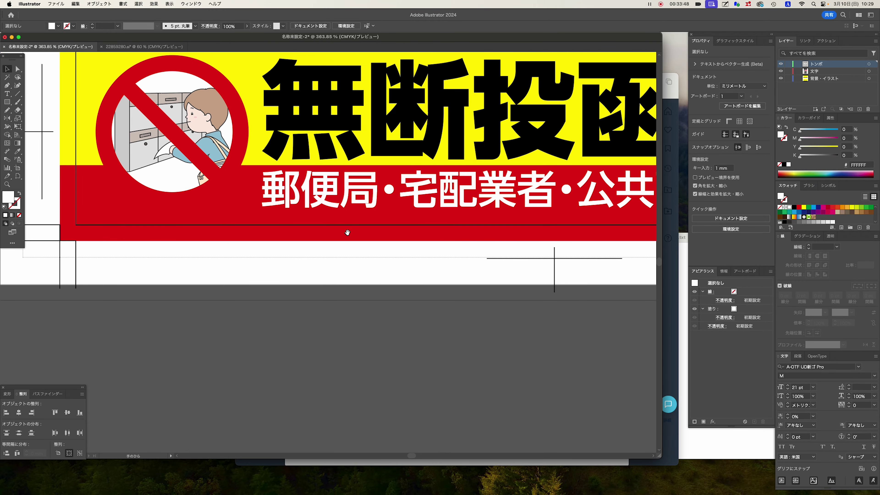
{"action": "left_click", "coordinate": [248, 195]}
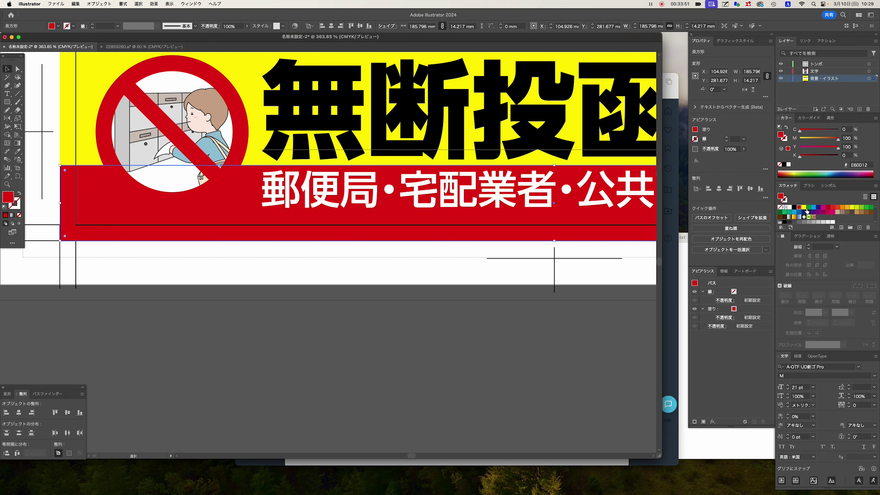
{"action": "left_click", "coordinate": [818, 208]}
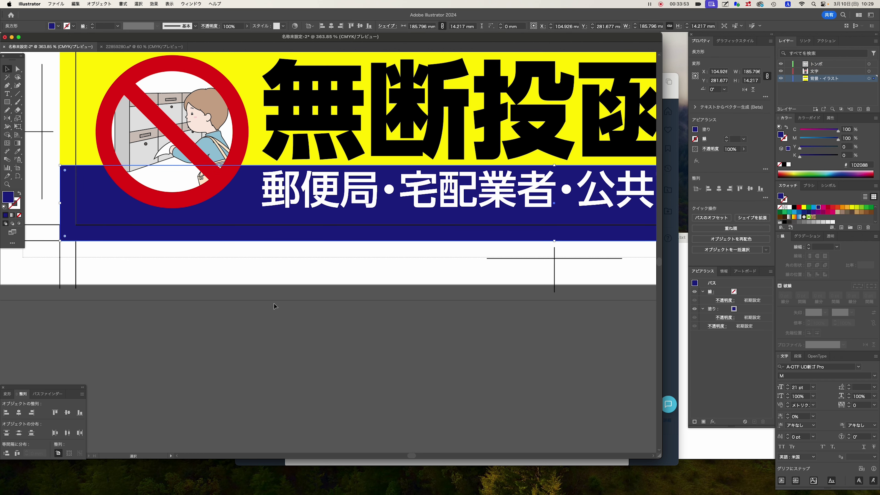
{"action": "key", "text": "super+shift+a"}
{"action": "scroll", "coordinate": [311, 227], "scroll_direction": "up", "scroll_amount": 5}
{"action": "scroll", "coordinate": [311, 227], "scroll_direction": "right", "scroll_amount": 5}
{"action": "left_click_drag", "start_coordinate": [317, 259], "coordinate": [316, 266]}
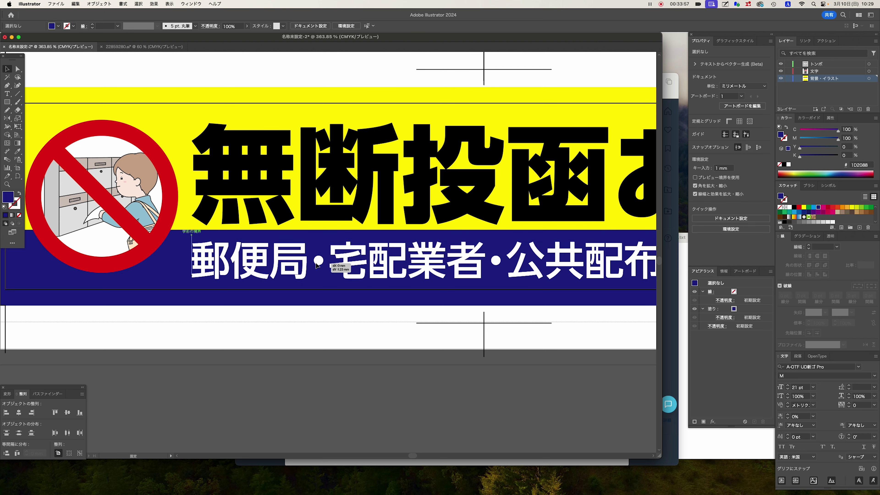
{"action": "left_click", "coordinate": [289, 208]}
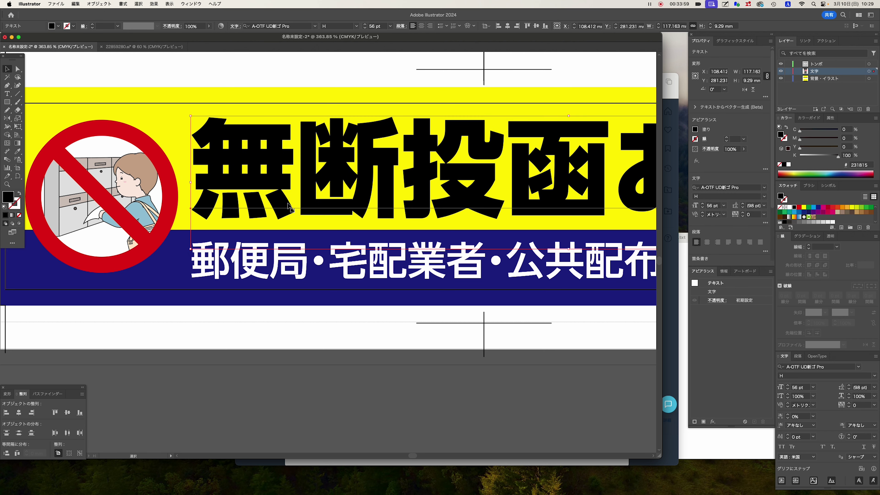
{"action": "key", "text": "super+minus"}
{"action": "scroll", "coordinate": [440, 316], "scroll_direction": "right", "scroll_amount": 5}
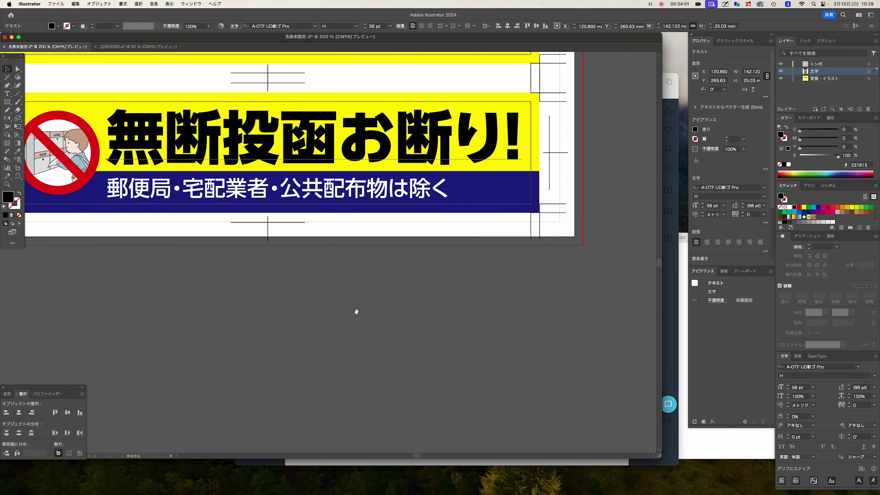
{"action": "scroll", "coordinate": [355, 311], "scroll_direction": "up", "scroll_amount": 2}
{"action": "left_click_drag", "start_coordinate": [361, 324], "coordinate": [410, 326]}
{"action": "key", "text": "super+minus"}
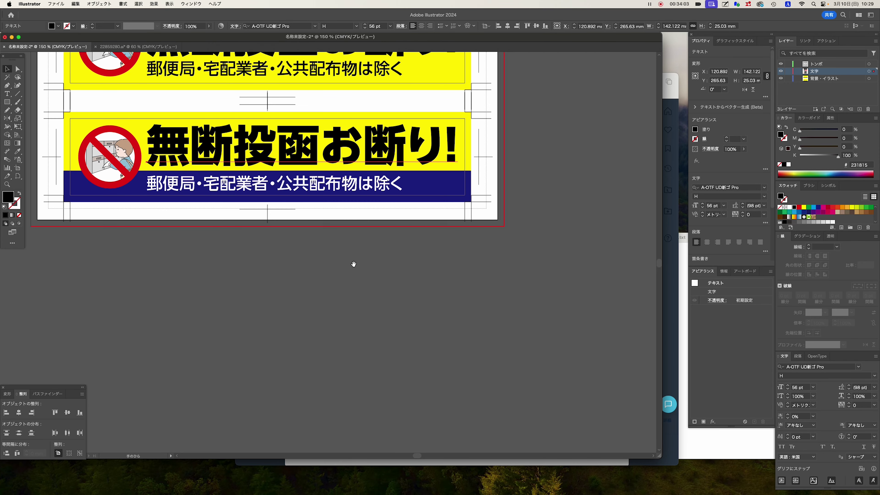
{"action": "left_click_drag", "start_coordinate": [353, 261], "coordinate": [429, 311]}
{"action": "left_click", "coordinate": [531, 241]}
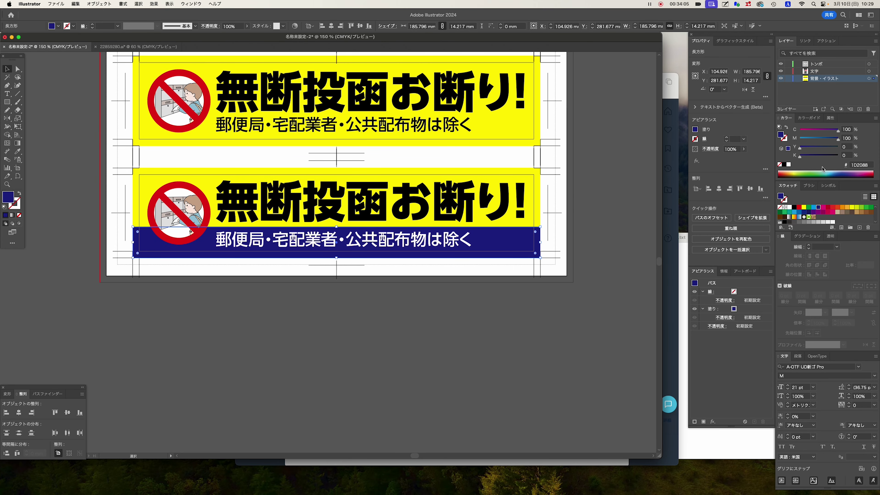
{"action": "key", "text": "super+z"}
{"action": "left_click", "coordinate": [478, 332]}
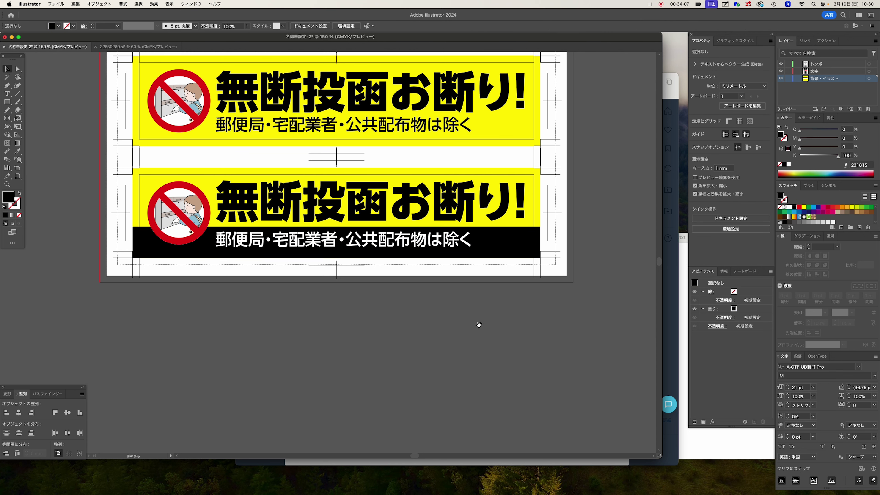
{"action": "key", "text": "super+shift+z"}
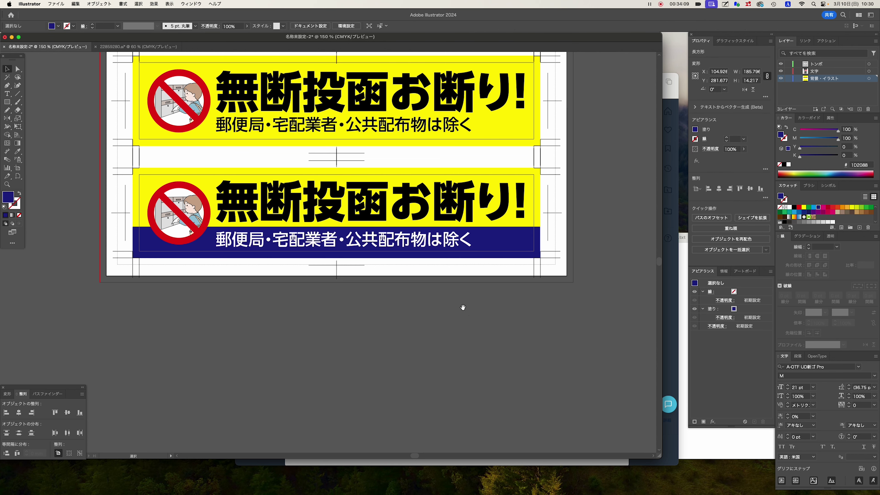
{"action": "left_click", "coordinate": [401, 283], "text": "alt"}
{"action": "left_click", "coordinate": [395, 201], "text": "alt"}
{"action": "mouse_move", "coordinate": [431, 287]}
{"action": "left_mouse_down"}
{"action": "mouse_move", "coordinate": [387, 240]}
{"action": "mouse_move", "coordinate": [420, 230]}
{"action": "left_mouse_up"}
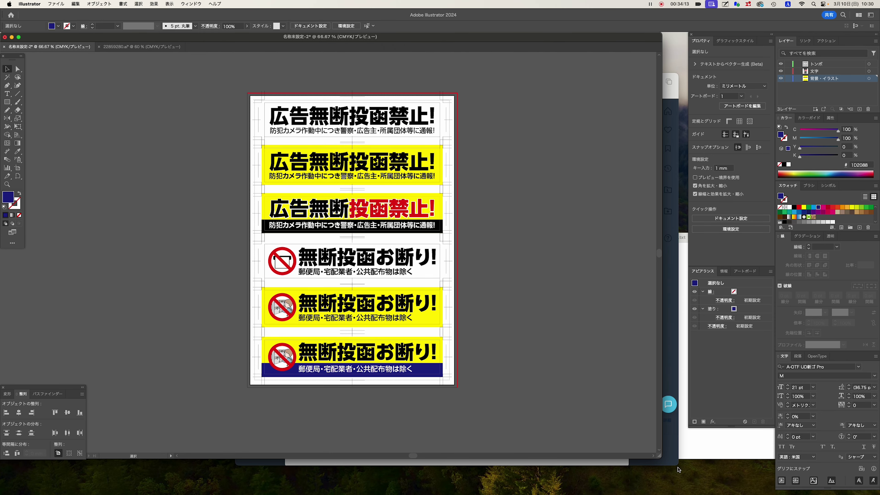
{"action": "left_click_drag", "start_coordinate": [661, 457], "coordinate": [668, 465]}
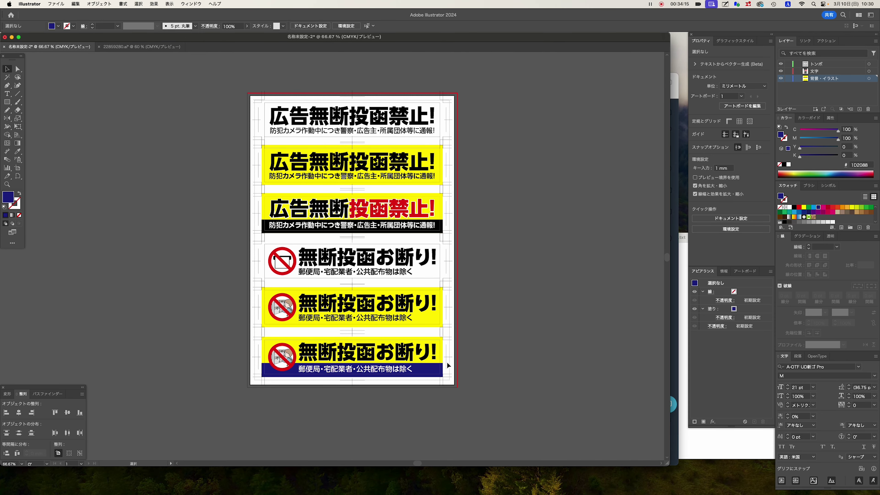
{"action": "left_click", "coordinate": [336, 287]}
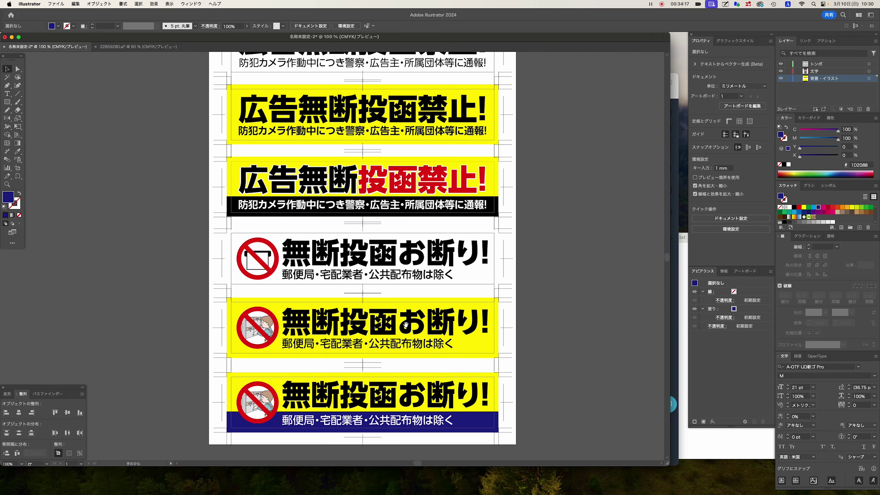
{"action": "left_click", "coordinate": [457, 397]}
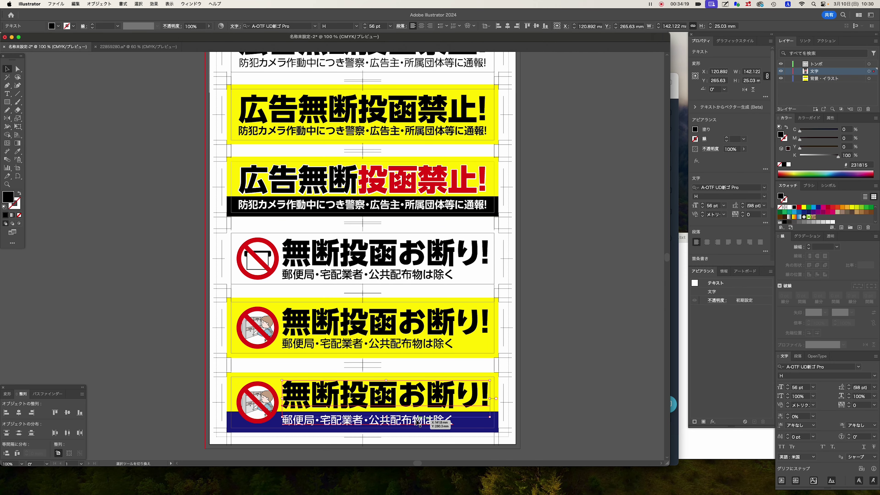
{"action": "left_click", "coordinate": [417, 424], "text": "shift"}
Step: Set the bottom sign's text in A-OTF ハルクラフト Std Heavy
{"action": "left_click", "coordinate": [859, 366]}
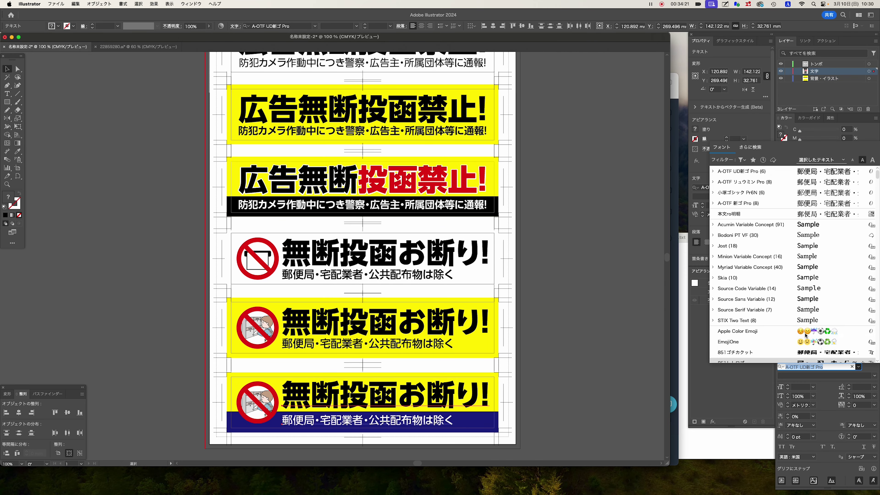
{"action": "scroll", "coordinate": [761, 238], "scroll_direction": "down", "scroll_amount": 5}
{"action": "scroll", "coordinate": [761, 238], "scroll_direction": "down", "scroll_amount": 5}
{"action": "scroll", "coordinate": [761, 238], "scroll_direction": "down", "scroll_amount": 5}
{"action": "scroll", "coordinate": [762, 238], "scroll_direction": "down", "scroll_amount": 5}
{"action": "scroll", "coordinate": [762, 237], "scroll_direction": "down", "scroll_amount": 5}
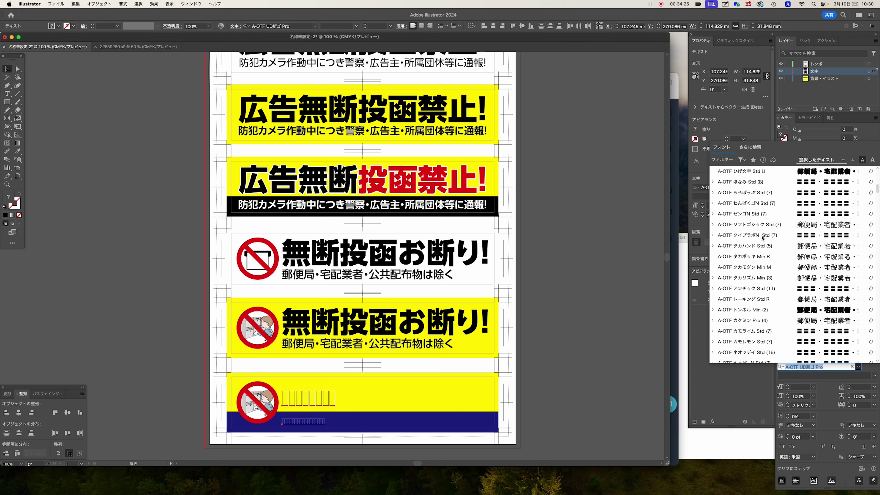
{"action": "scroll", "coordinate": [762, 238], "scroll_direction": "down", "scroll_amount": 5}
{"action": "scroll", "coordinate": [762, 237], "scroll_direction": "down", "scroll_amount": 5}
{"action": "scroll", "coordinate": [762, 237], "scroll_direction": "down", "scroll_amount": 5}
{"action": "scroll", "coordinate": [761, 237], "scroll_direction": "down", "scroll_amount": 5}
{"action": "scroll", "coordinate": [762, 237], "scroll_direction": "down", "scroll_amount": 5}
{"action": "scroll", "coordinate": [761, 237], "scroll_direction": "down", "scroll_amount": 5}
{"action": "scroll", "coordinate": [762, 238], "scroll_direction": "down", "scroll_amount": 5}
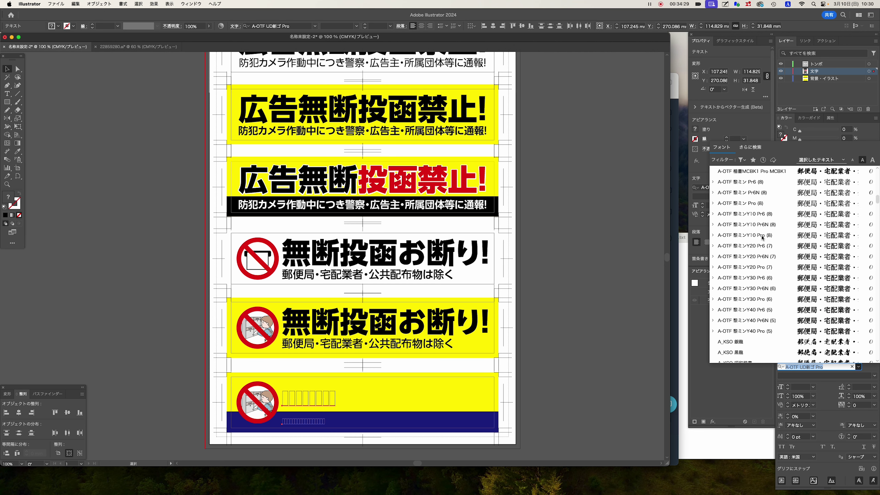
{"action": "scroll", "coordinate": [762, 238], "scroll_direction": "down", "scroll_amount": 5}
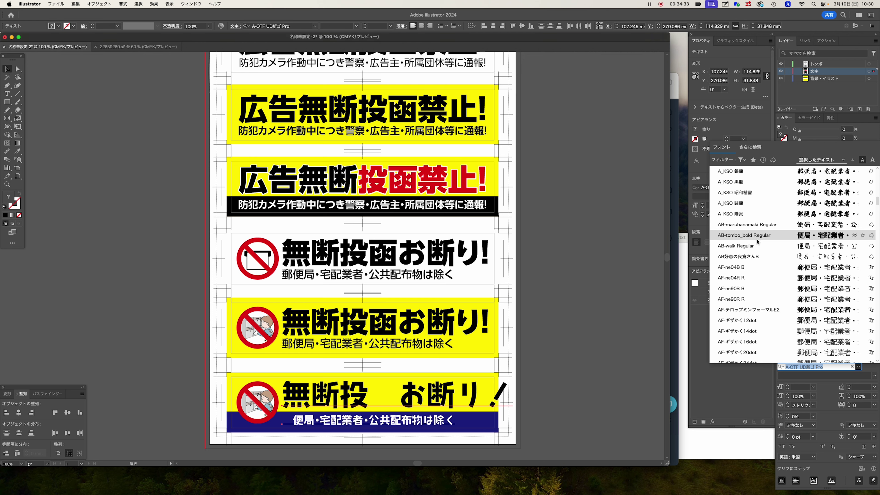
{"action": "scroll", "coordinate": [757, 241], "scroll_direction": "up", "scroll_amount": 5}
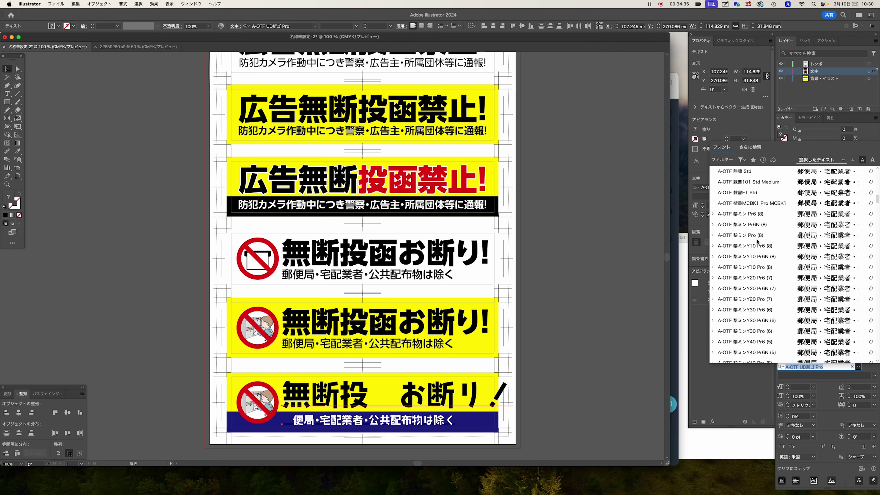
{"action": "scroll", "coordinate": [767, 332], "scroll_direction": "up", "scroll_amount": 4}
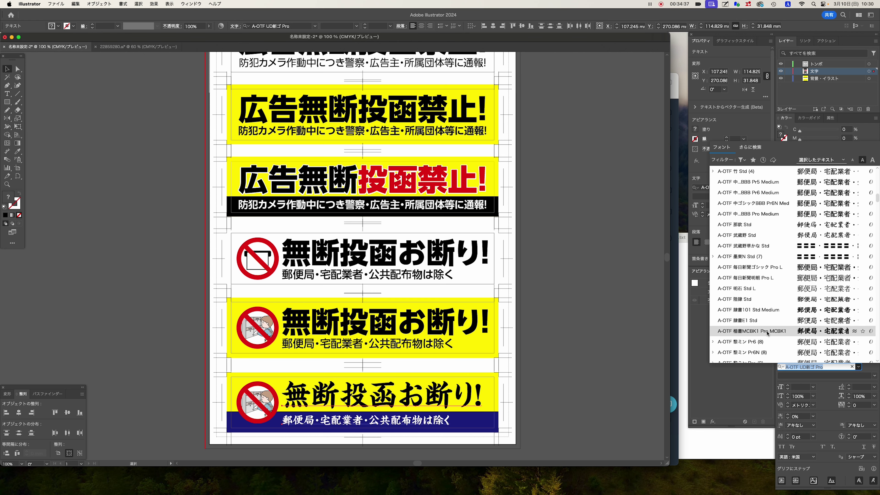
{"action": "scroll", "coordinate": [767, 302], "scroll_direction": "down", "scroll_amount": 5}
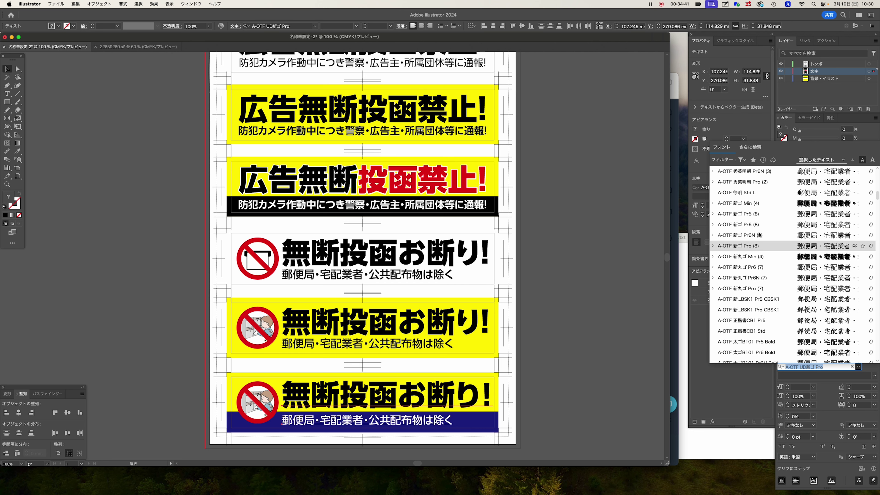
{"action": "scroll", "coordinate": [759, 207], "scroll_direction": "down", "scroll_amount": 3}
{"action": "scroll", "coordinate": [759, 208], "scroll_direction": "down", "scroll_amount": 3}
{"action": "scroll", "coordinate": [759, 208], "scroll_direction": "down", "scroll_amount": 3}
{"action": "scroll", "coordinate": [759, 208], "scroll_direction": "down", "scroll_amount": 3}
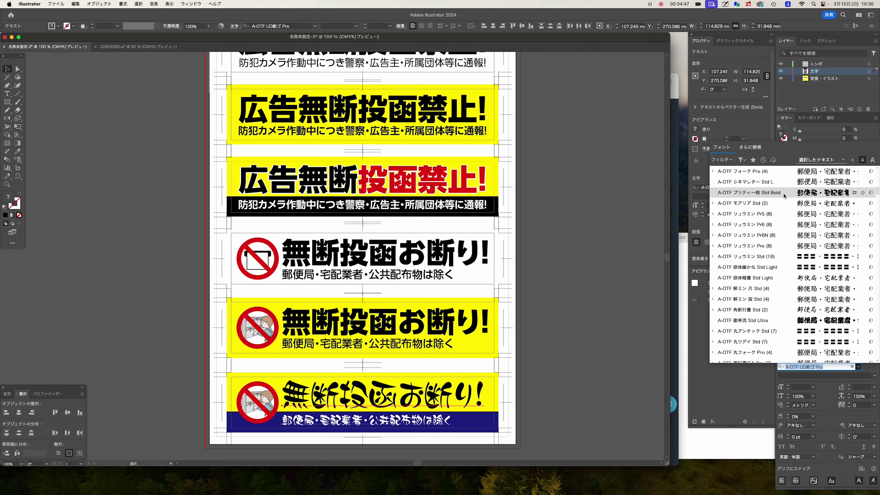
{"action": "scroll", "coordinate": [784, 196], "scroll_direction": "up", "scroll_amount": 4}
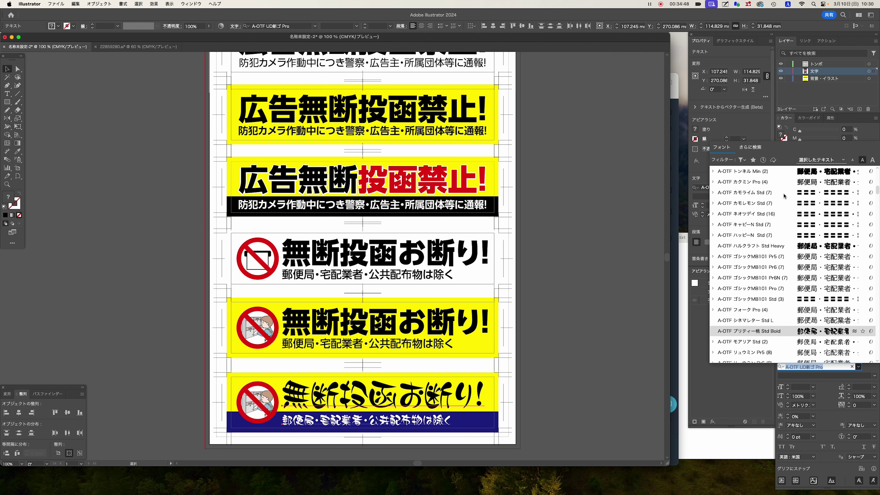
{"action": "left_click", "coordinate": [779, 245]}
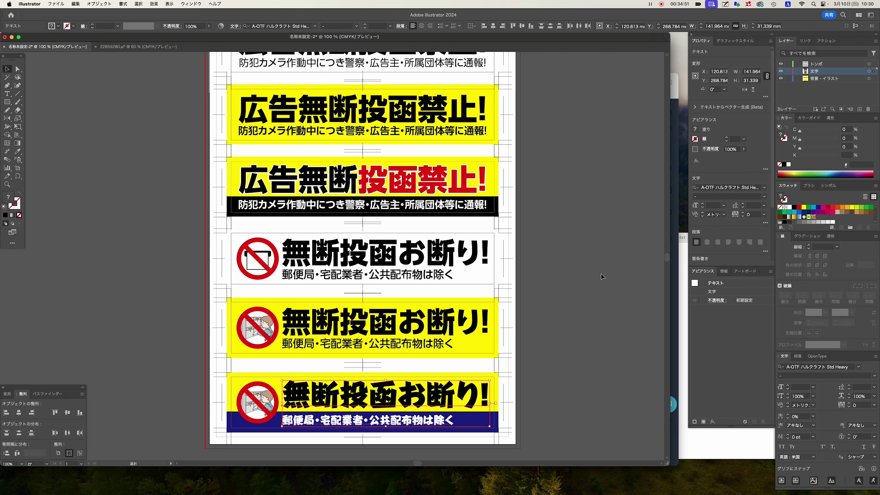
{"action": "left_click", "coordinate": [559, 274]}
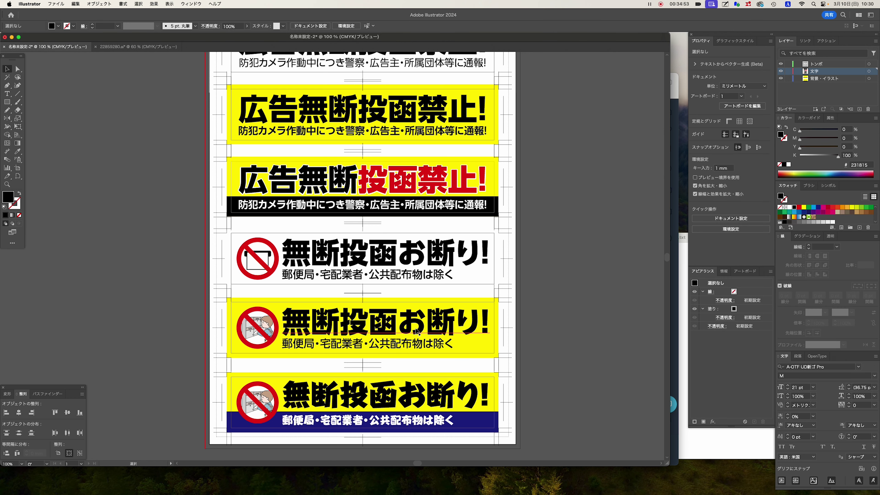
Step: Try UD黎ミン Pr6 on the fifth sign's text
{"action": "left_click", "coordinate": [440, 321]}
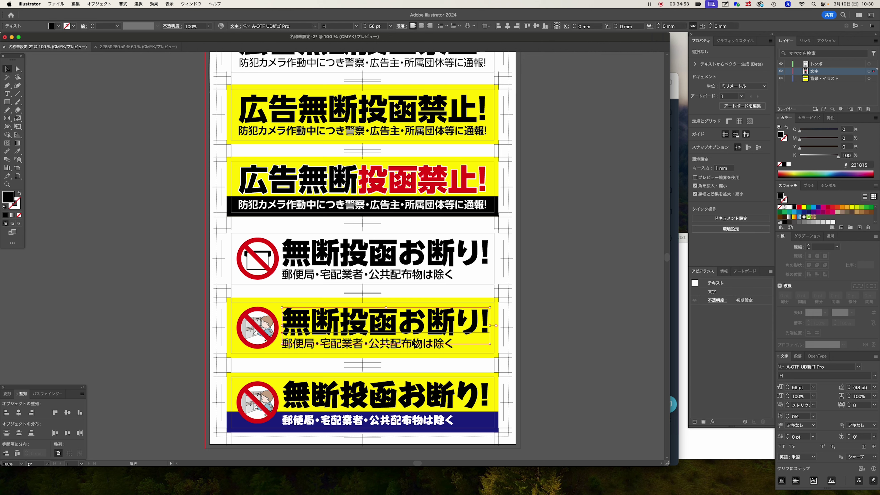
{"action": "left_click", "coordinate": [862, 370]}
{"action": "scroll", "coordinate": [795, 298], "scroll_direction": "down", "scroll_amount": 2}
{"action": "scroll", "coordinate": [796, 298], "scroll_direction": "down", "scroll_amount": 3}
{"action": "scroll", "coordinate": [796, 298], "scroll_direction": "down", "scroll_amount": 3}
{"action": "scroll", "coordinate": [796, 298], "scroll_direction": "down", "scroll_amount": 3}
{"action": "scroll", "coordinate": [795, 298], "scroll_direction": "down", "scroll_amount": 2}
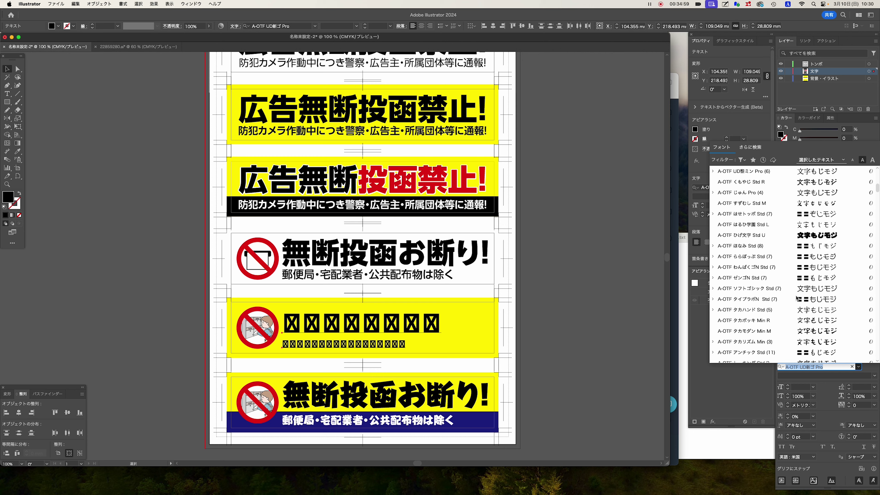
{"action": "scroll", "coordinate": [762, 260], "scroll_direction": "up", "scroll_amount": 5}
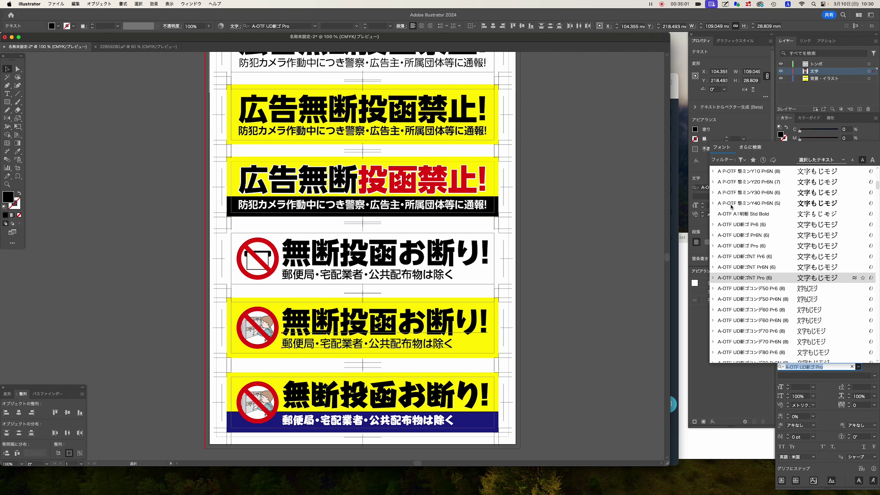
{"action": "scroll", "coordinate": [728, 246], "scroll_direction": "down", "scroll_amount": 5}
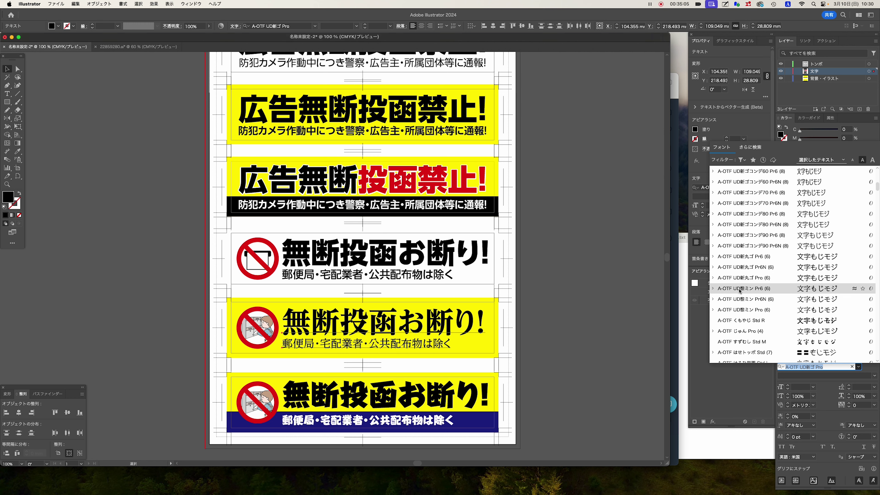
{"action": "left_click", "coordinate": [739, 288]}
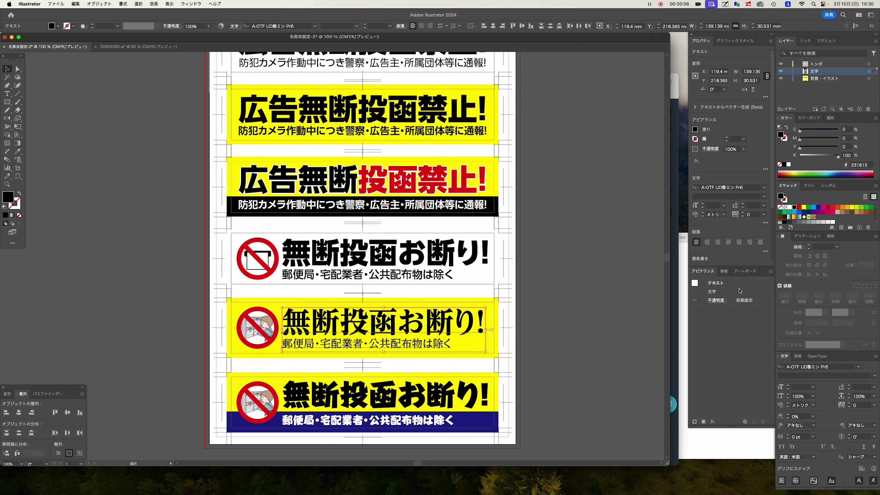
Step: Switch the fifth sign's text to the rounded A-OTF 新丸ゴ Pro
{"action": "left_click", "coordinate": [860, 368]}
{"action": "scroll", "coordinate": [802, 268], "scroll_direction": "down", "scroll_amount": 5}
{"action": "scroll", "coordinate": [803, 268], "scroll_direction": "down", "scroll_amount": 5}
{"action": "scroll", "coordinate": [803, 268], "scroll_direction": "down", "scroll_amount": 5}
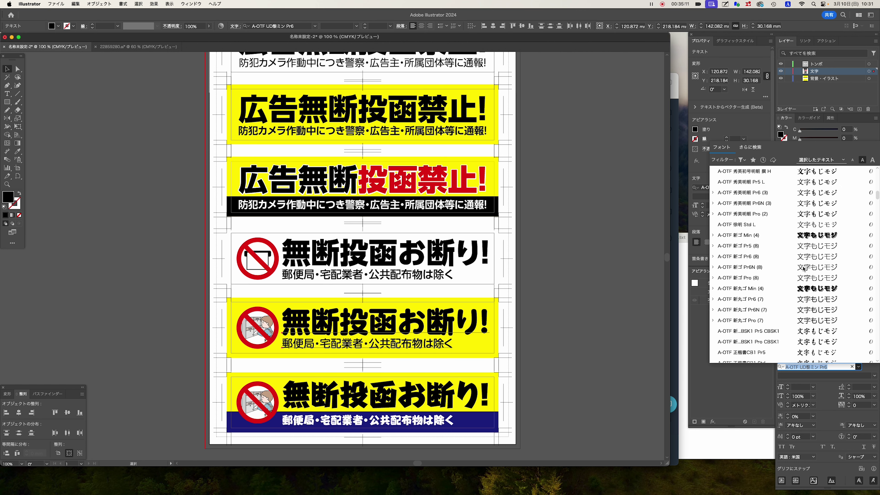
{"action": "left_click", "coordinate": [804, 321]}
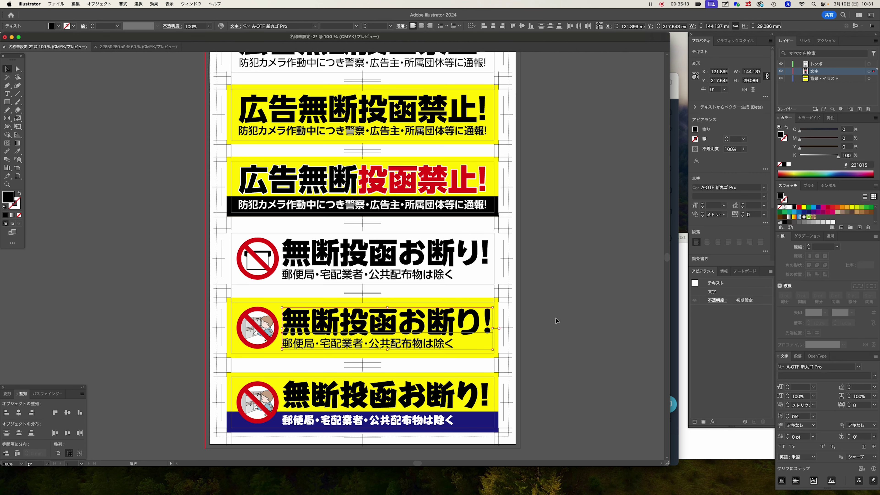
{"action": "left_click", "coordinate": [582, 258]}
{"action": "scroll", "coordinate": [582, 258], "scroll_direction": "left", "scroll_amount": 2}
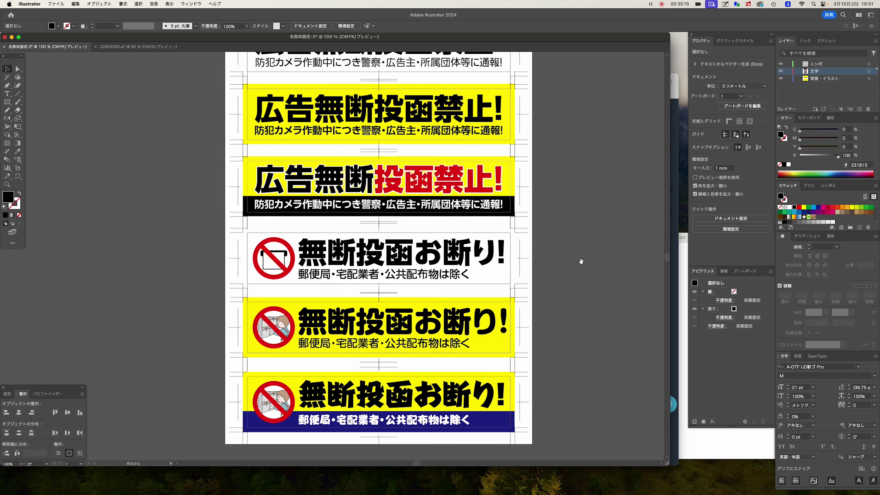
Step: Give 無断投函 in the fifth banner's heading the red swatch, then fit the artboard in view
{"action": "left_click", "coordinate": [6, 93]}
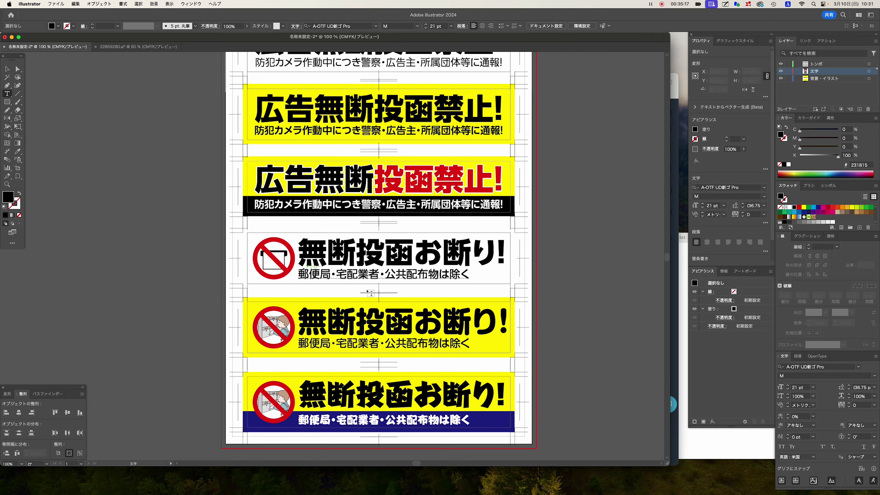
{"action": "double_click", "coordinate": [403, 313]}
{"action": "double_click", "coordinate": [432, 319]}
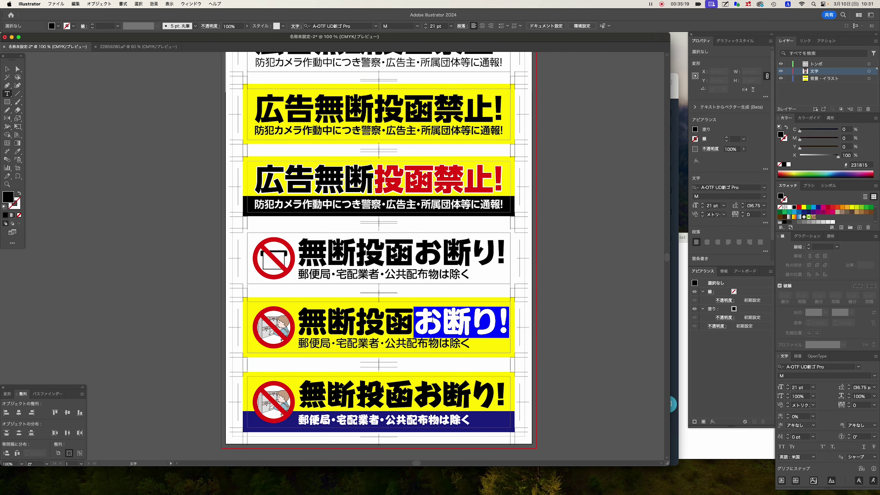
{"action": "double_click", "coordinate": [356, 322]}
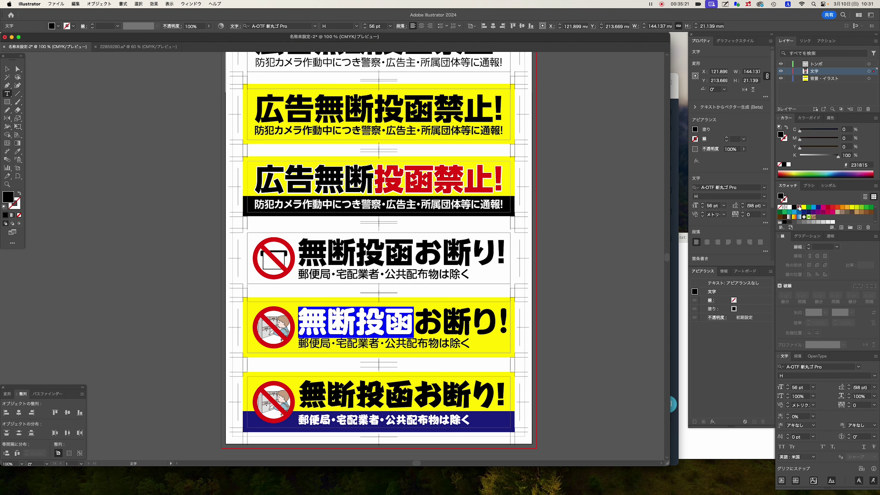
{"action": "left_click", "coordinate": [799, 207]}
{"action": "left_click", "coordinate": [7, 68]}
{"action": "left_click", "coordinate": [256, 236]}
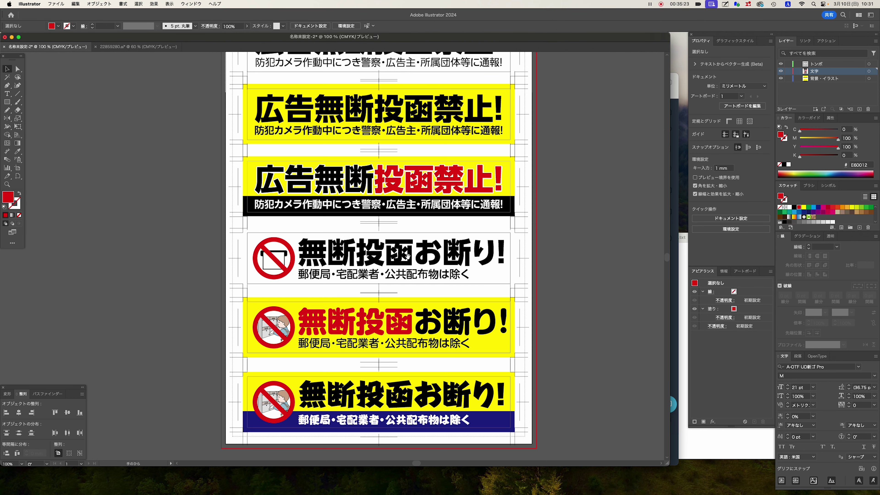
{"action": "key", "text": "super+0"}
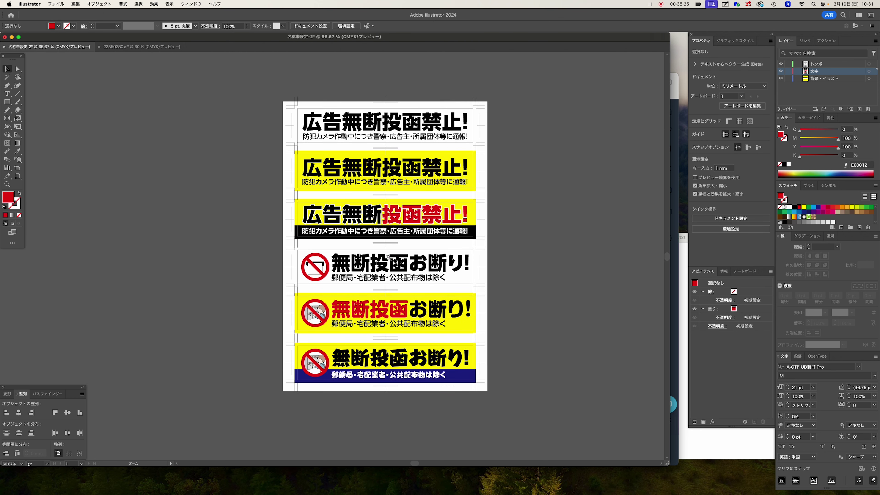
{"action": "key", "text": "super+1"}
{"action": "key", "text": "super+0"}
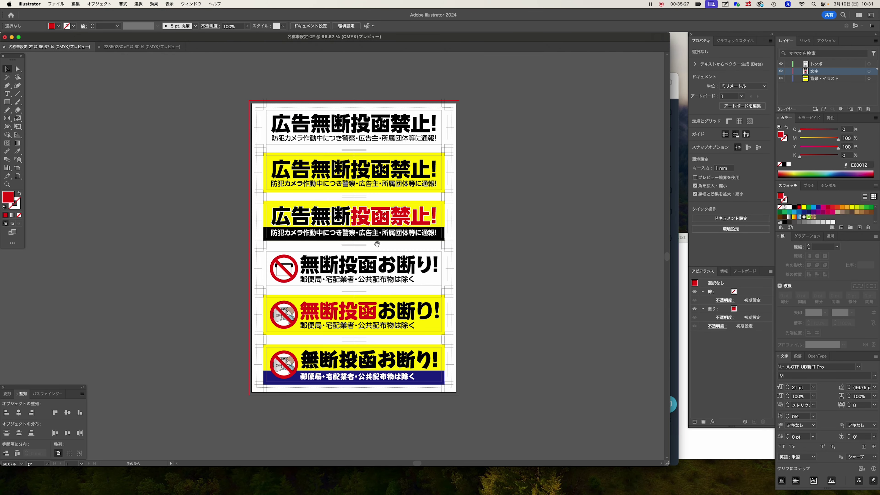
{"action": "left_click_drag", "start_coordinate": [436, 110], "coordinate": [471, 146]}
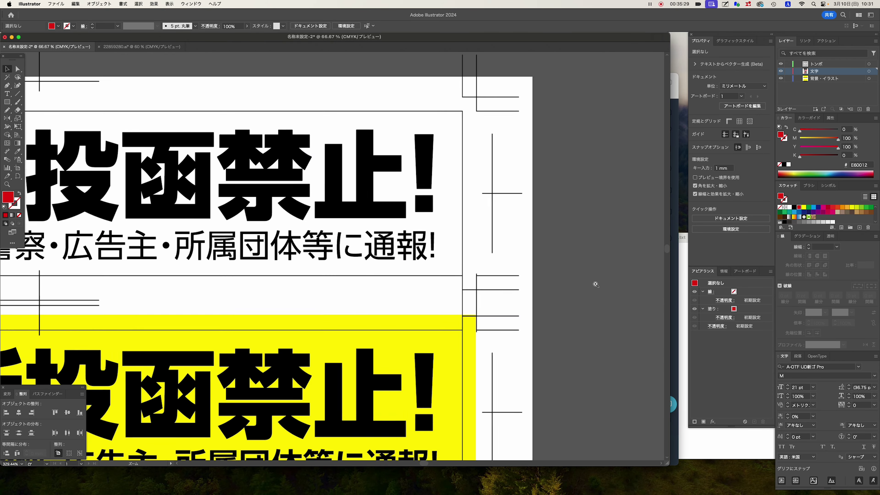
{"action": "left_click", "coordinate": [463, 121]}
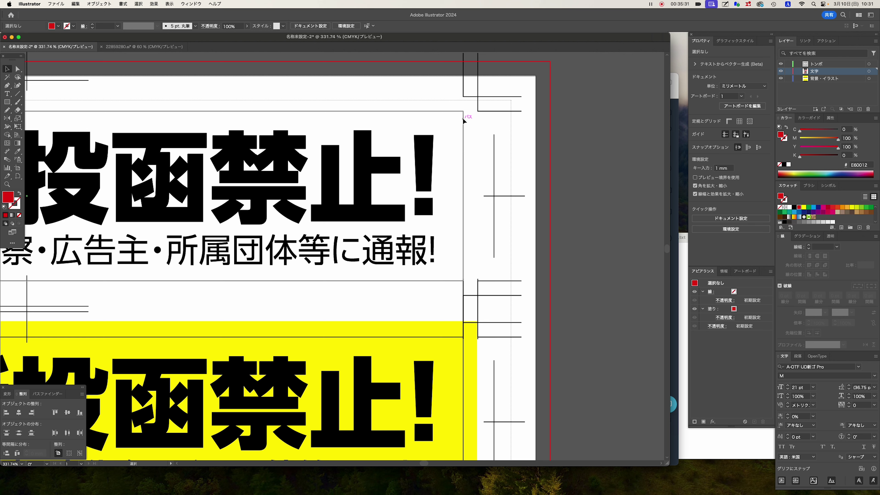
{"action": "left_click", "coordinate": [488, 137]}
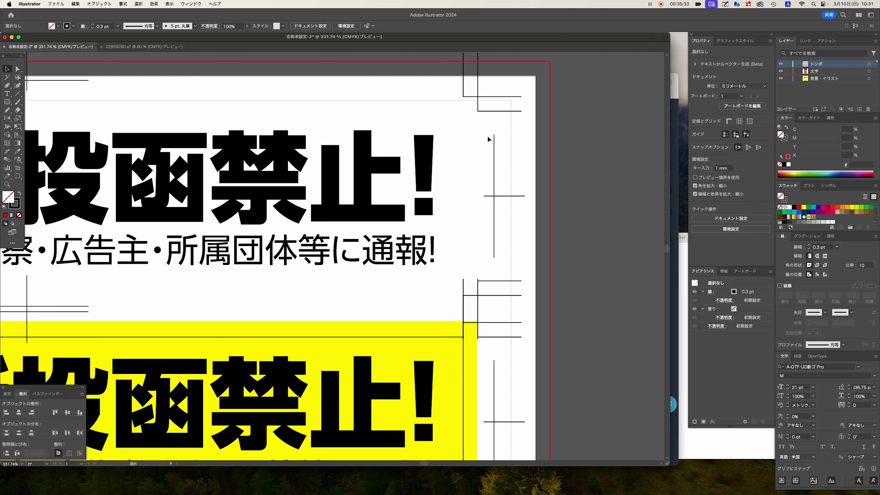
{"action": "key", "text": "ctrl+z"}
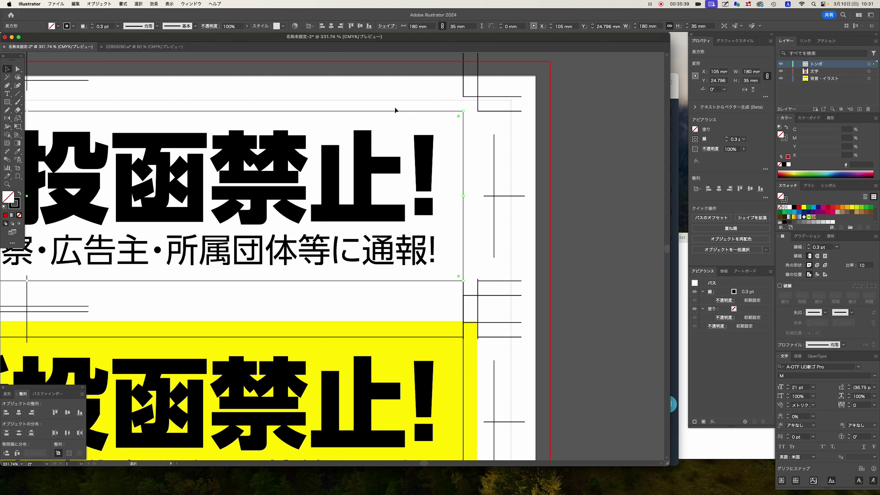
{"action": "left_click", "coordinate": [461, 136]}
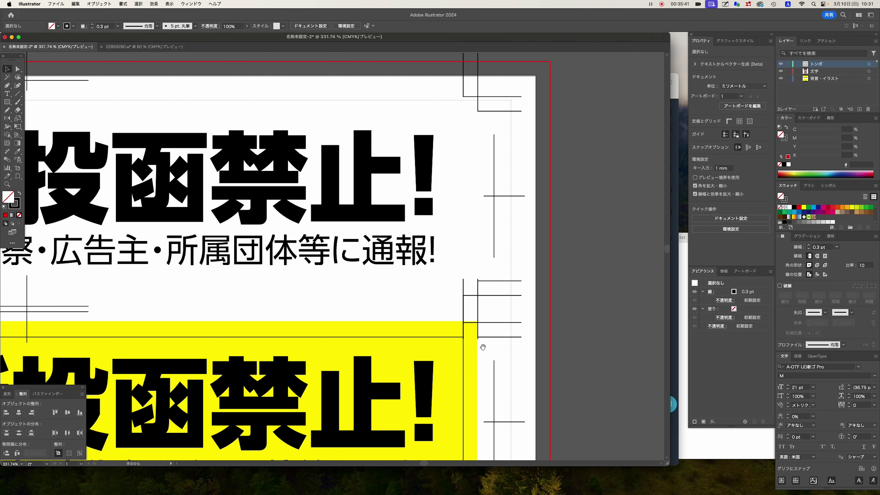
{"action": "left_click_drag", "start_coordinate": [483, 347], "coordinate": [495, 136]}
{"action": "left_click", "coordinate": [477, 161]}
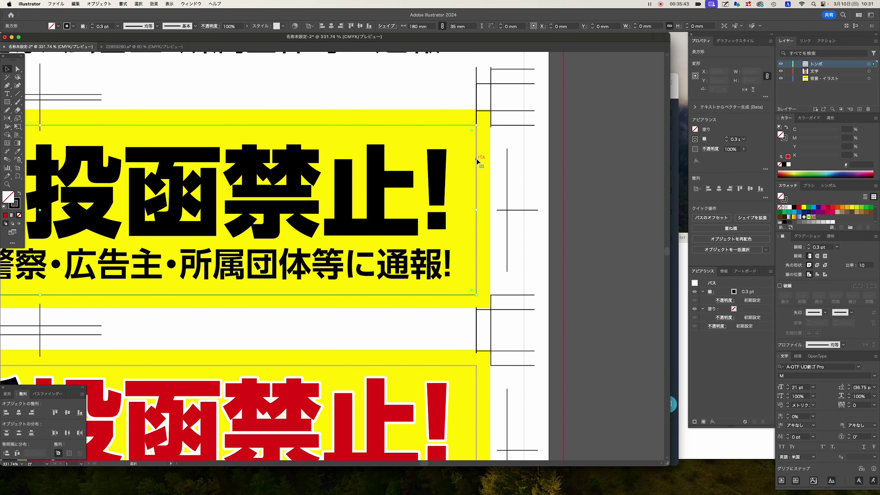
{"action": "left_click", "coordinate": [446, 259], "text": "alt"}
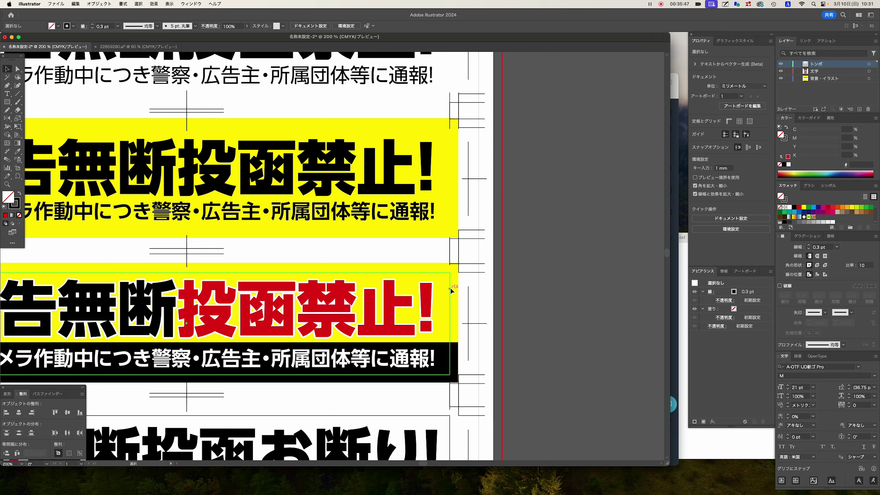
{"action": "left_click_drag", "start_coordinate": [451, 291], "coordinate": [489, 71]}
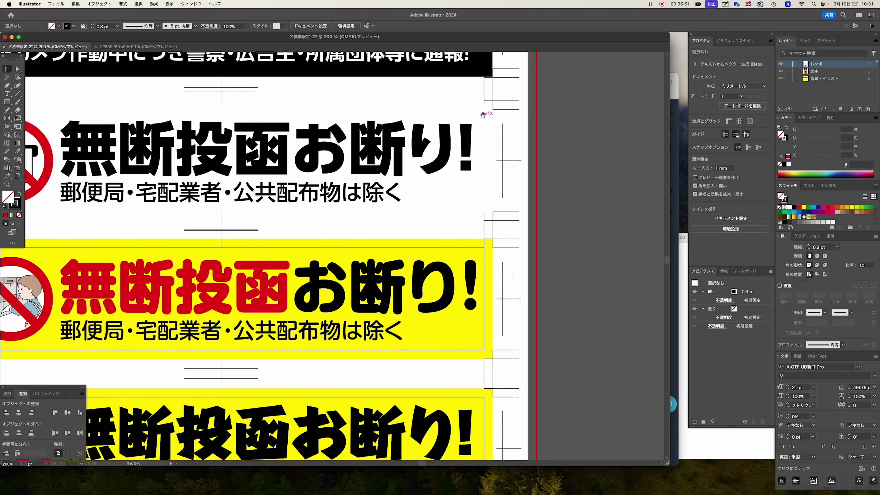
{"action": "scroll", "coordinate": [506, 165], "scroll_direction": "down", "scroll_amount": 5}
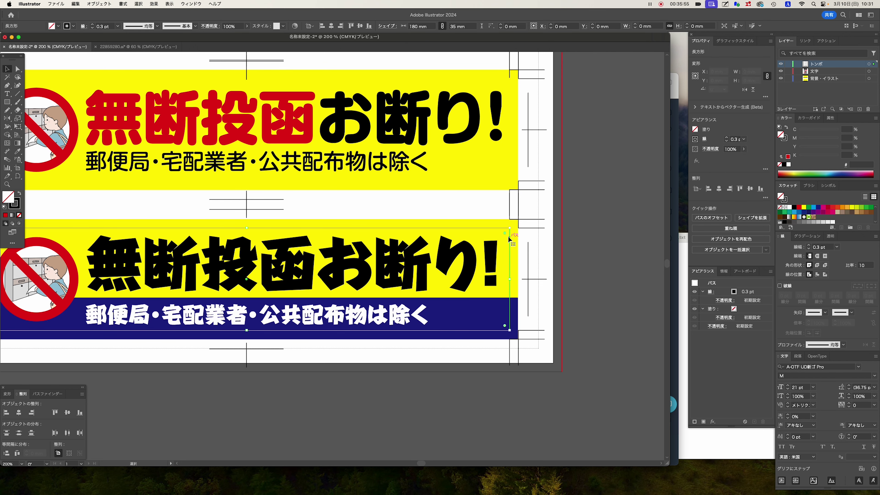
{"action": "left_click", "coordinate": [372, 164], "text": "alt+super"}
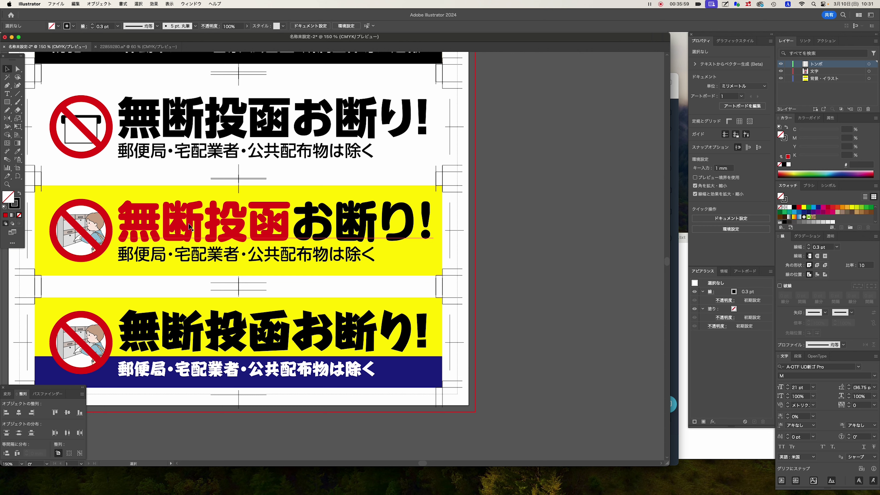
{"action": "left_click", "coordinate": [357, 239]}
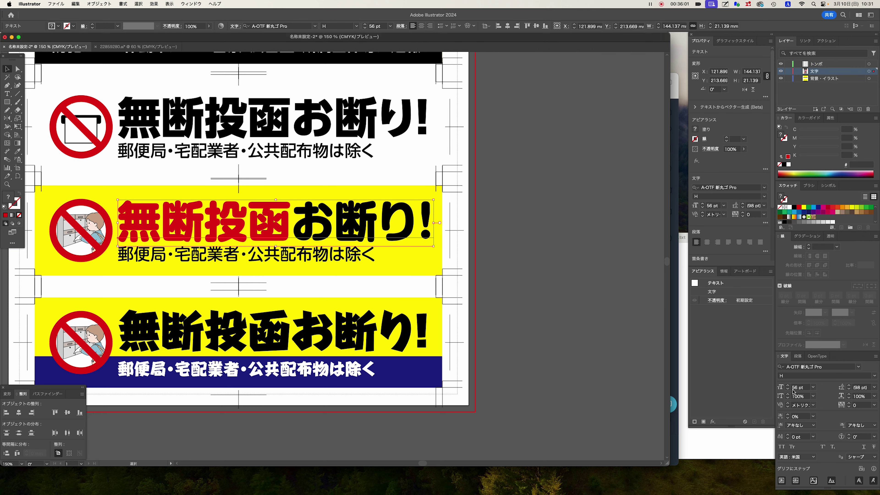
{"action": "key", "text": "super+z"}
{"action": "left_click", "coordinate": [523, 220]}
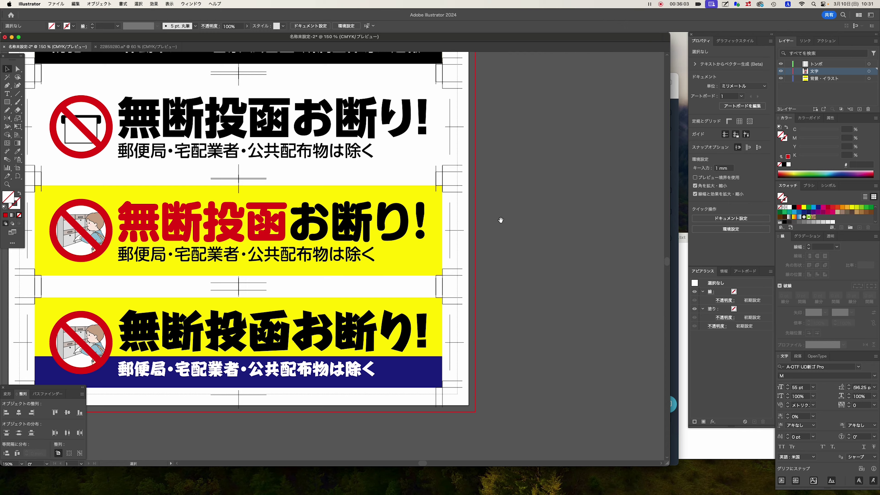
{"action": "scroll", "coordinate": [506, 220], "scroll_direction": "up", "scroll_amount": 5}
{"action": "left_click", "coordinate": [372, 233], "text": "alt"}
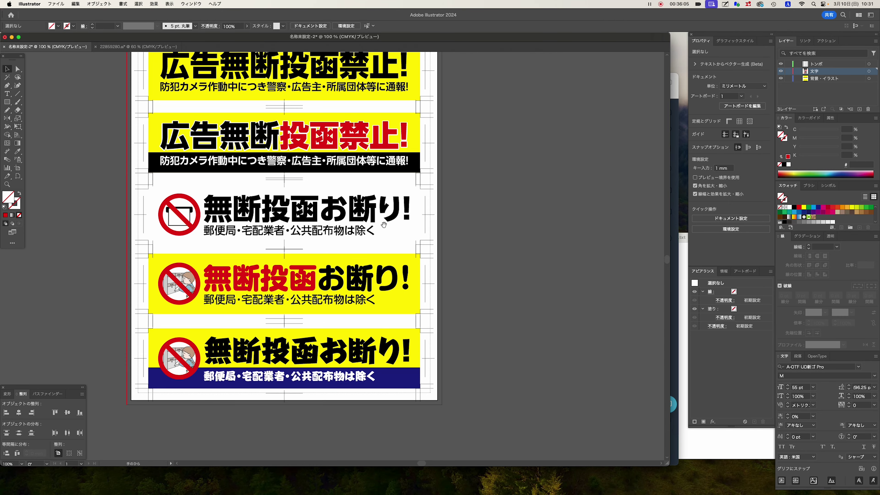
{"action": "left_click", "coordinate": [401, 253], "text": "alt"}
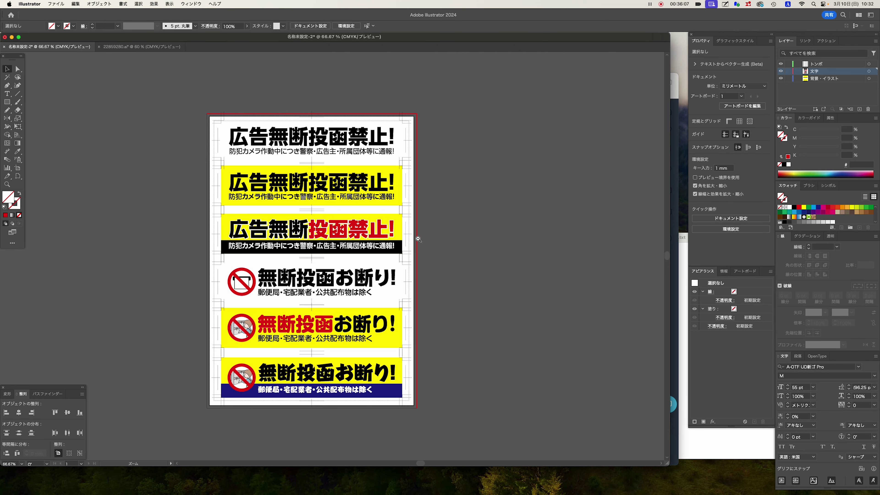
{"action": "scroll", "coordinate": [303, 138], "scroll_direction": "up", "scroll_amount": 5}
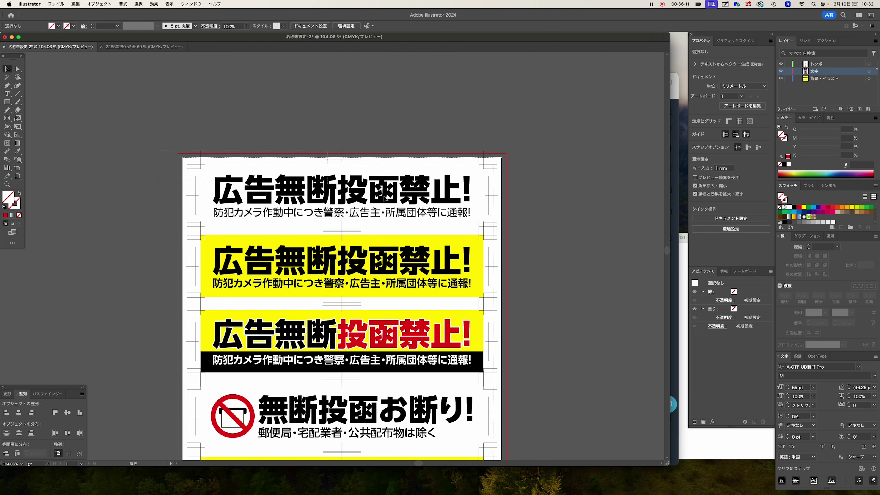
{"action": "left_click_drag", "start_coordinate": [424, 198], "coordinate": [423, 200]}
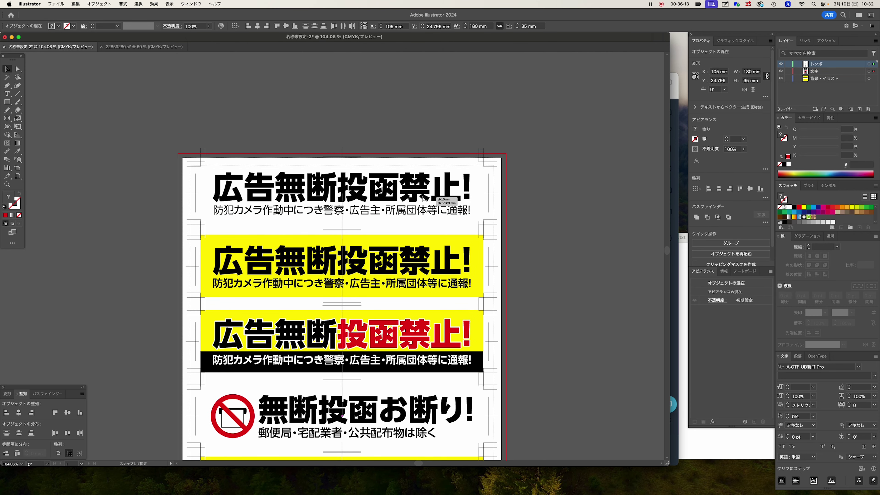
{"action": "left_click", "coordinate": [495, 251]}
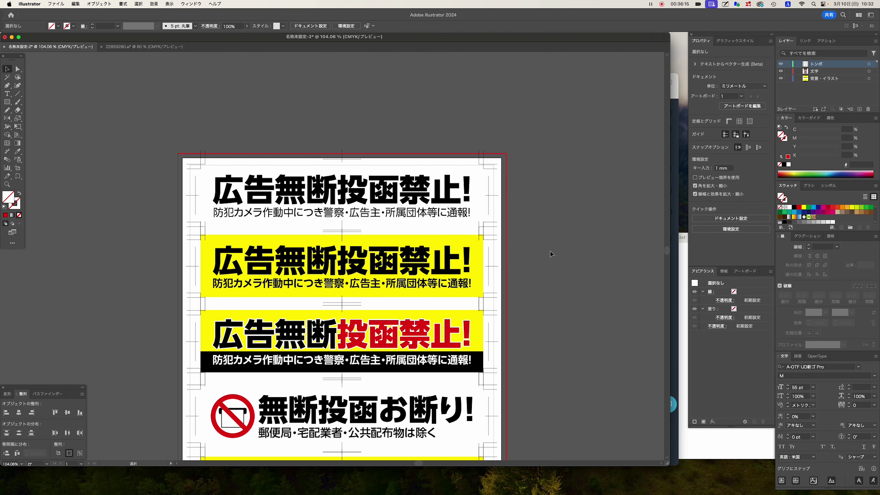
{"action": "left_click_drag", "start_coordinate": [527, 247], "coordinate": [531, 198]}
{"action": "scroll", "coordinate": [531, 199], "scroll_direction": "down", "scroll_amount": 5}
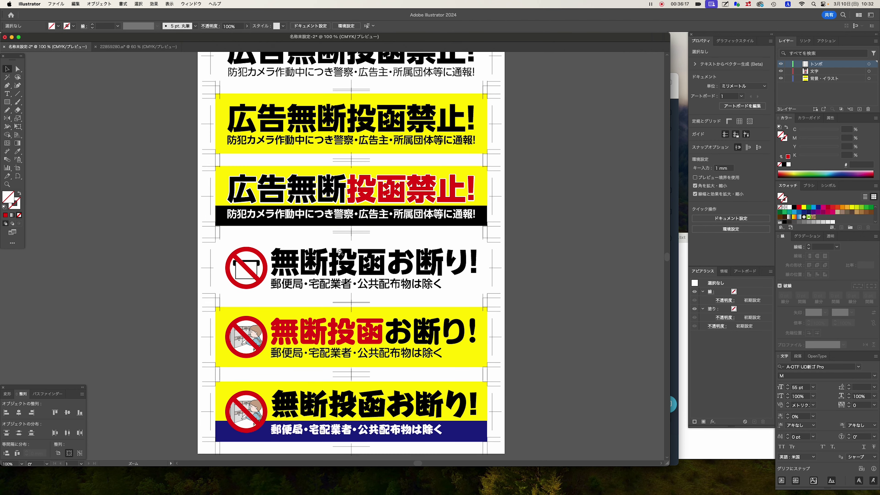
{"action": "scroll", "coordinate": [372, 254], "scroll_direction": "down", "scroll_amount": 5}
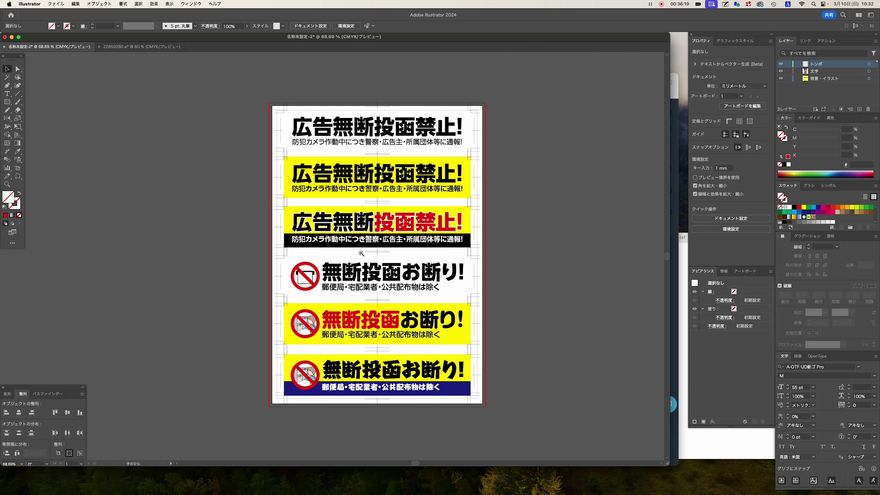
{"action": "scroll", "coordinate": [361, 251], "scroll_direction": "up", "scroll_amount": 3}
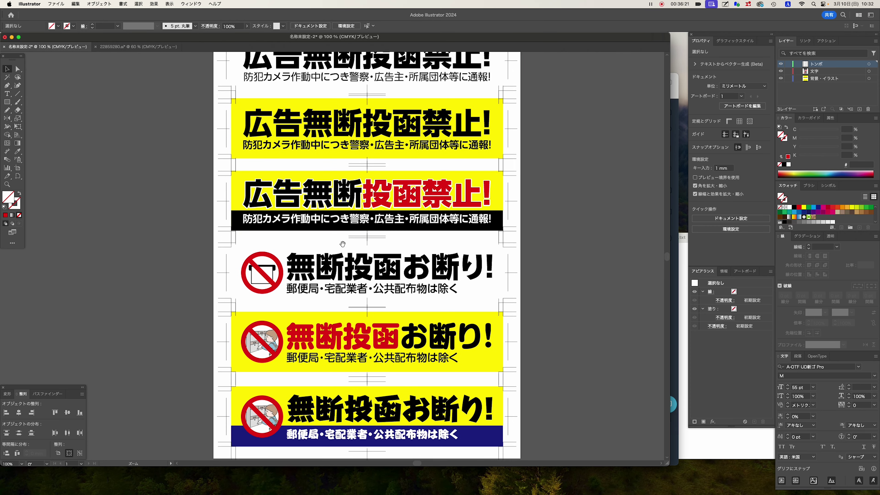
{"action": "scroll", "coordinate": [343, 246], "scroll_direction": "down", "scroll_amount": 3}
{"action": "left_click", "coordinate": [344, 246]}
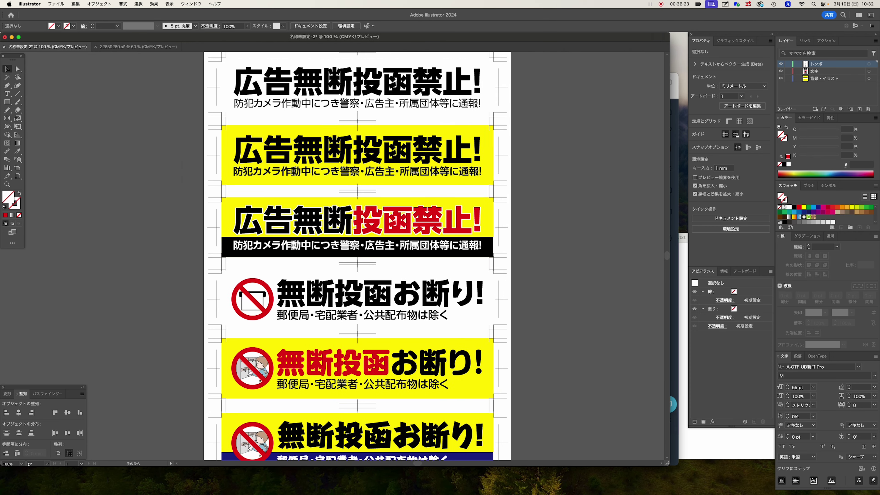
{"action": "left_click_drag", "start_coordinate": [668, 467], "coordinate": [682, 492]}
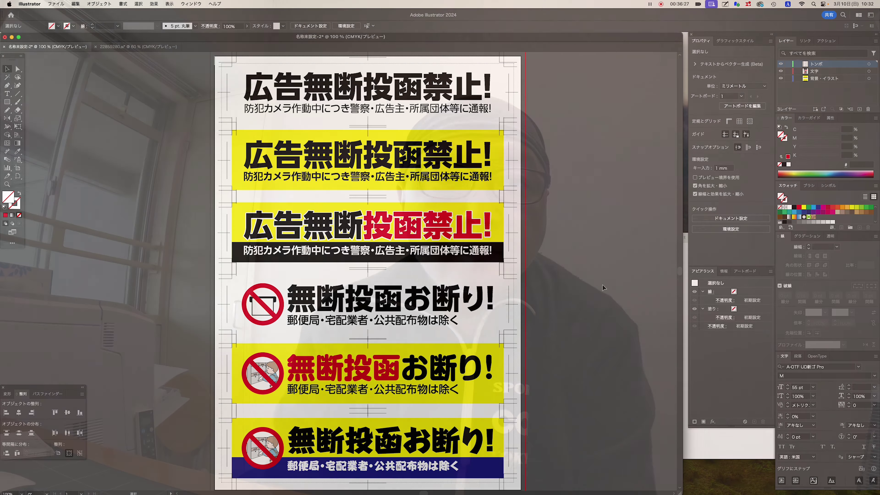